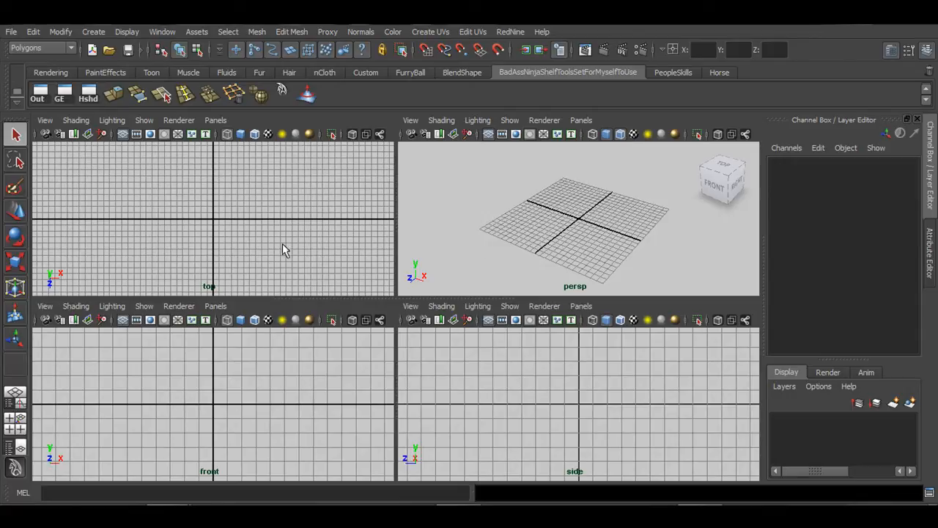
Import Hand.jpg as an image plane in the top view
{"action": "left_click", "coordinate": [283, 247]}
{"action": "key", "text": "space"}
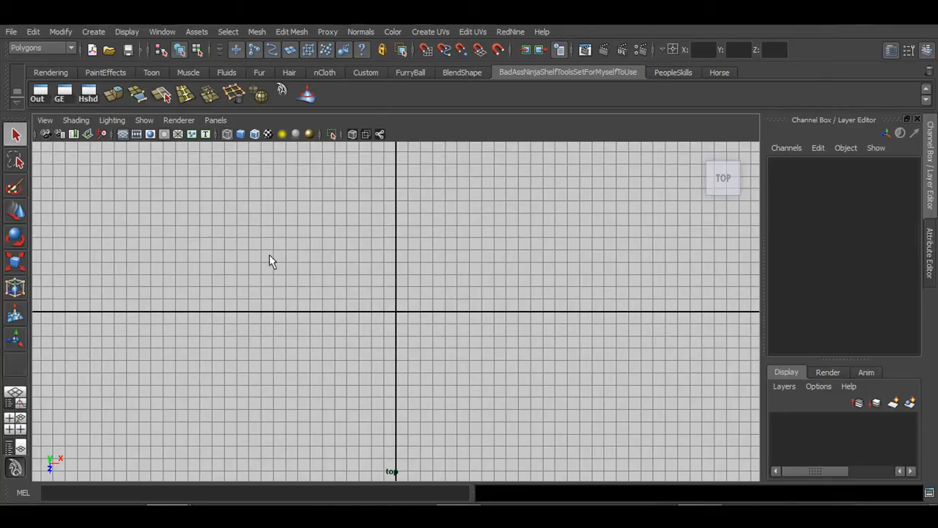
{"action": "left_click", "coordinate": [45, 121]}
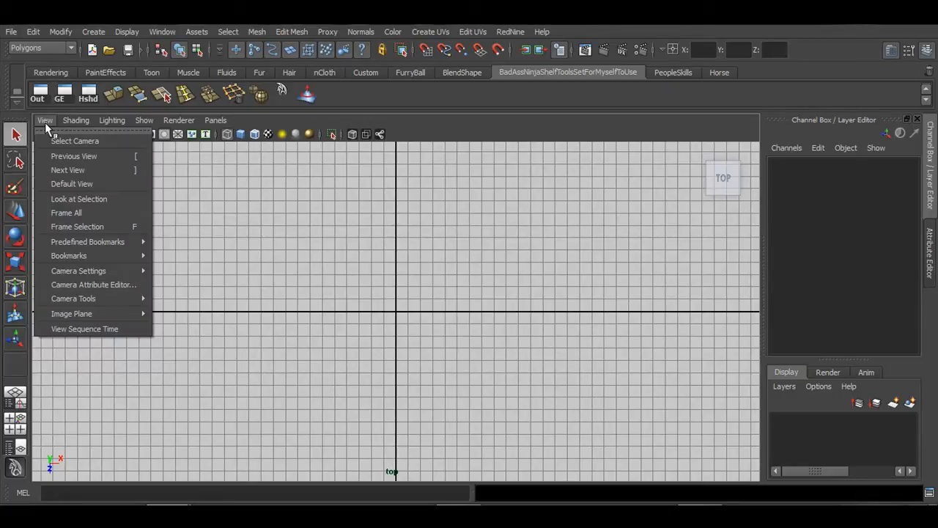
{"action": "mouse_move", "coordinate": [74, 313]}
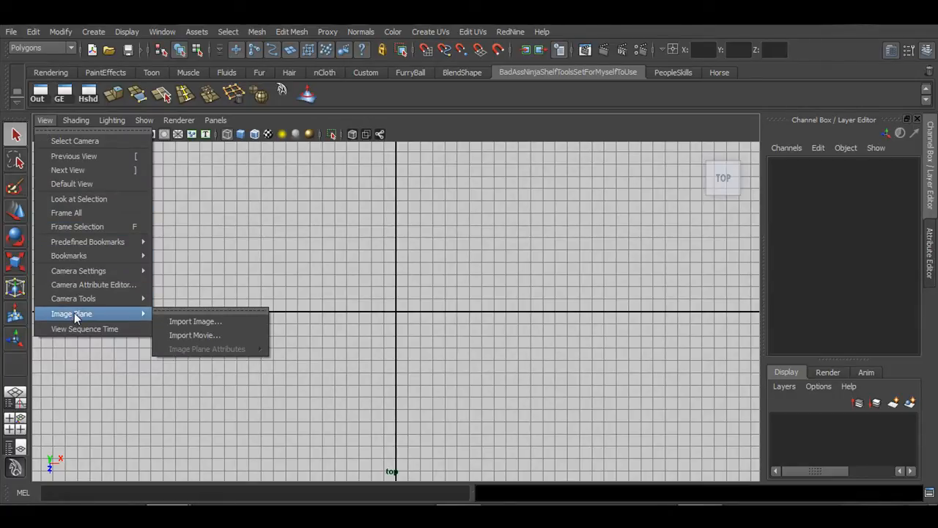
{"action": "left_click", "coordinate": [204, 321]}
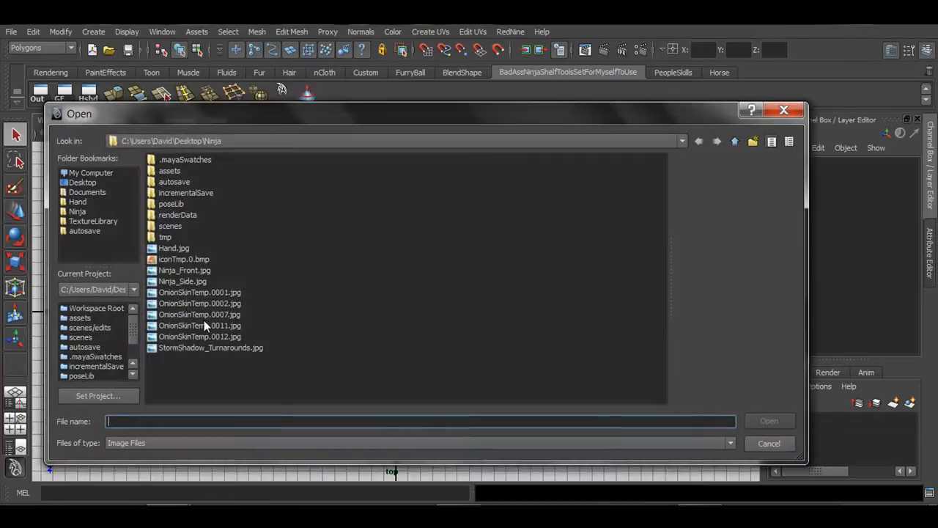
{"action": "left_click", "coordinate": [173, 249]}
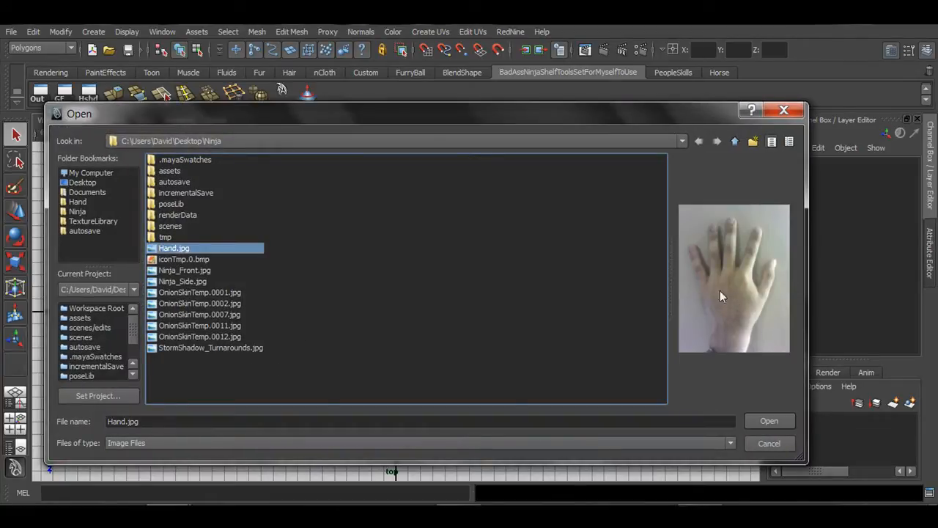
{"action": "left_click", "coordinate": [759, 420]}
{"action": "scroll", "coordinate": [423, 342], "scroll_direction": "down", "scroll_amount": 5}
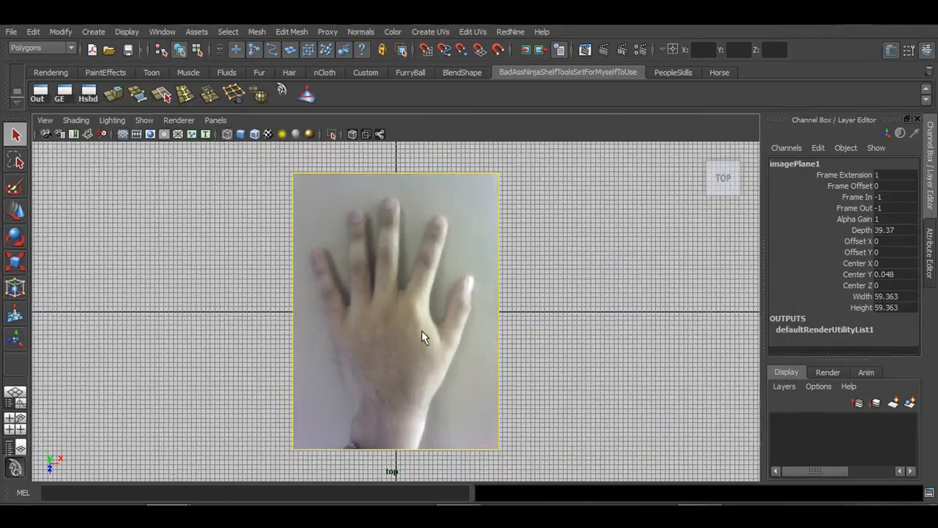
{"action": "scroll", "coordinate": [421, 331], "scroll_direction": "up", "scroll_amount": 2}
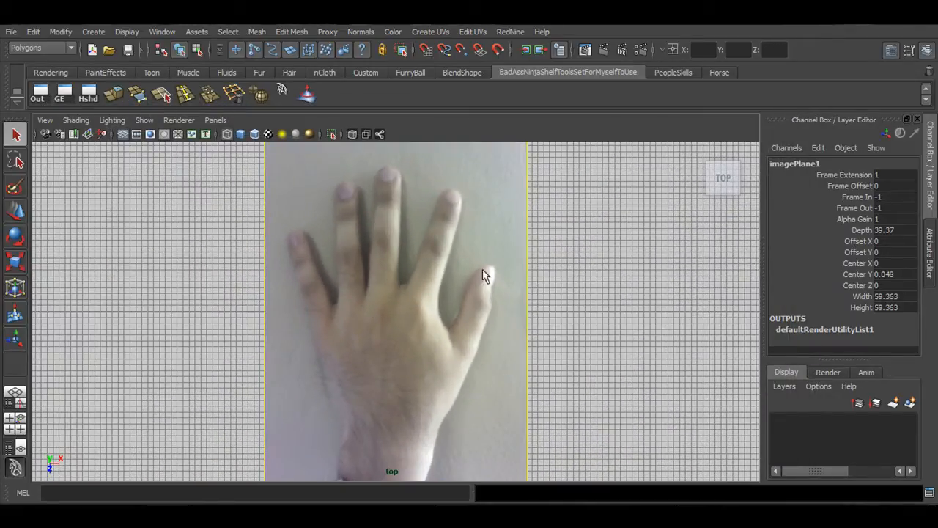
Switch the display of cameras off and back on in the perspective view to show the hand image plane
{"action": "key", "text": "space"}
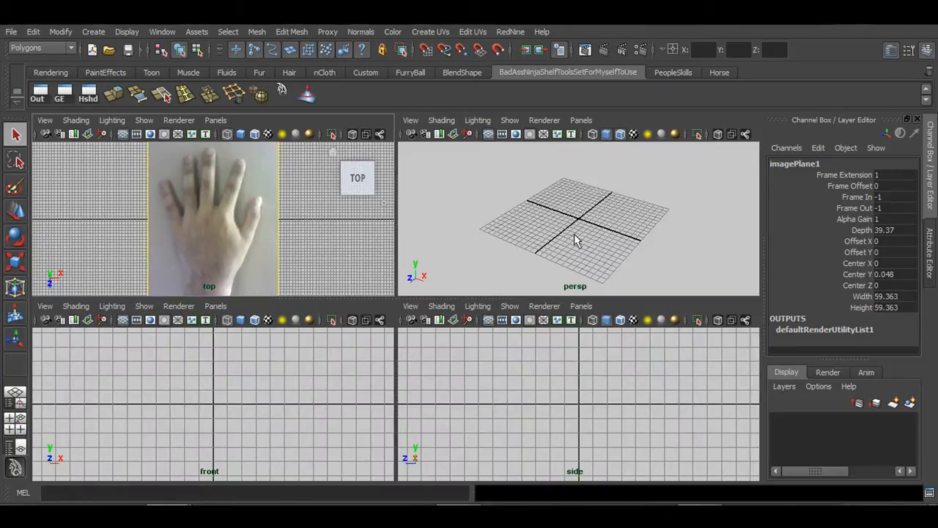
{"action": "key", "text": "space"}
{"action": "left_click", "coordinate": [145, 120]}
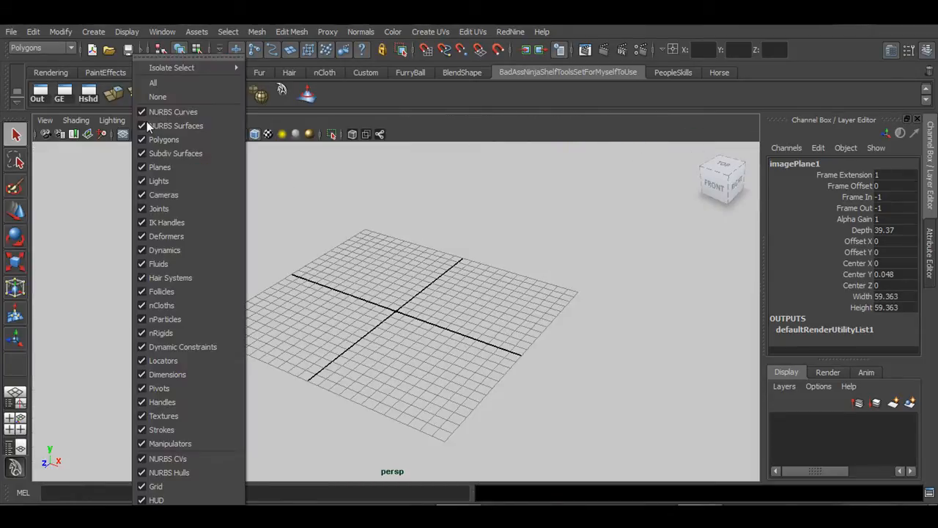
{"action": "left_click", "coordinate": [151, 195]}
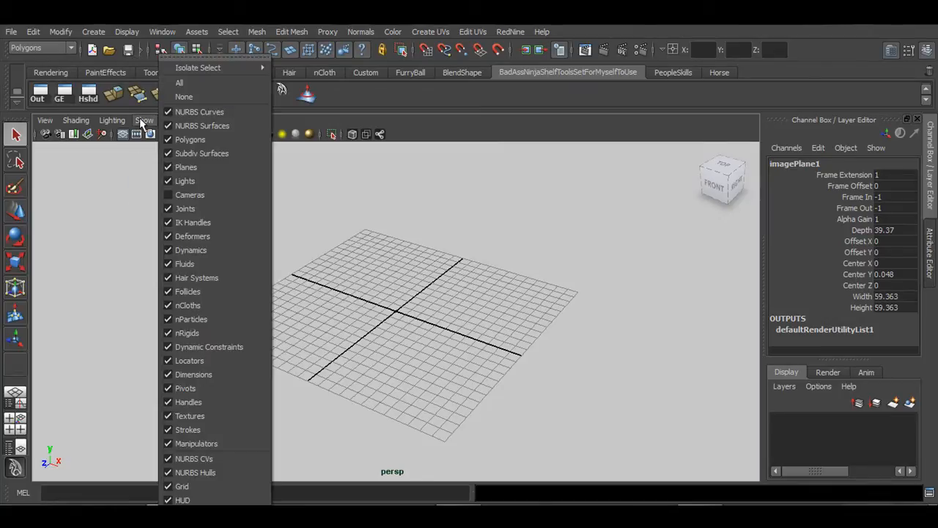
{"action": "left_click", "coordinate": [169, 195]}
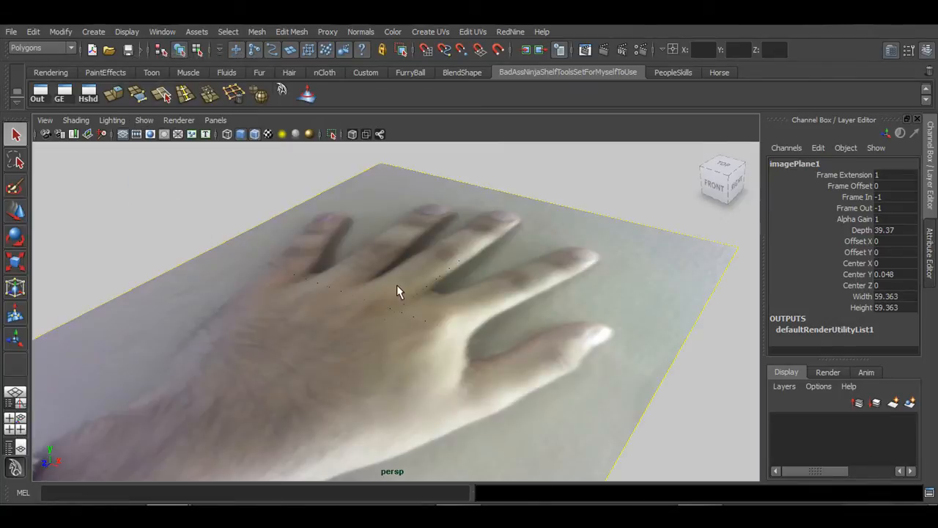
{"action": "right_click_drag", "start_coordinate": [396, 284], "coordinate": [283, 301], "text": "alt"}
{"action": "left_click_drag", "start_coordinate": [284, 301], "coordinate": [321, 343], "text": "alt"}
{"action": "left_click", "coordinate": [142, 123]}
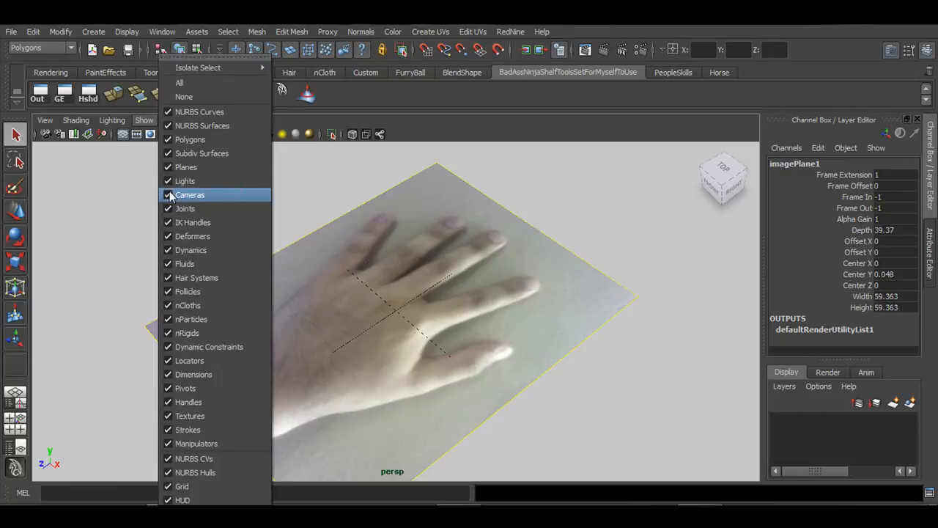
{"action": "left_click", "coordinate": [546, 205]}
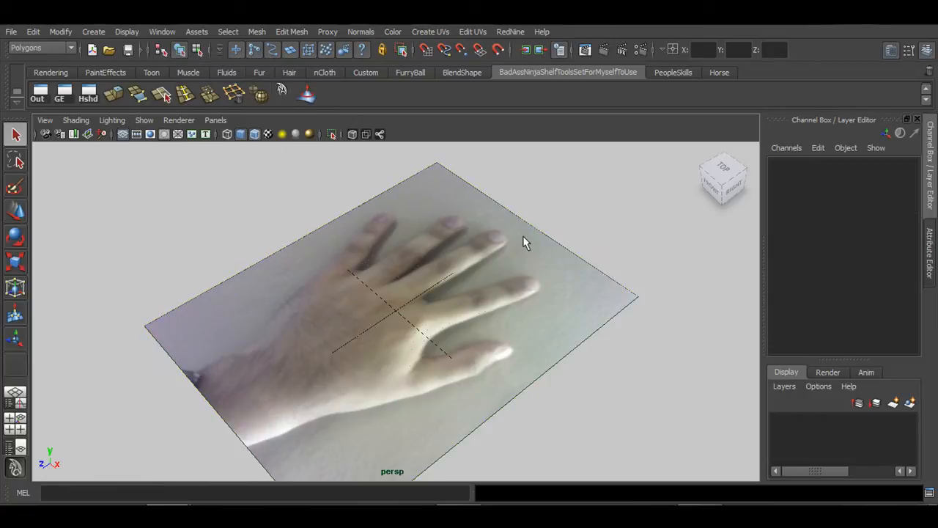
View the hand image plane in perspective, select it, and review the top camera's attributes
{"action": "left_click_drag", "start_coordinate": [450, 299], "coordinate": [469, 305], "text": "alt"}
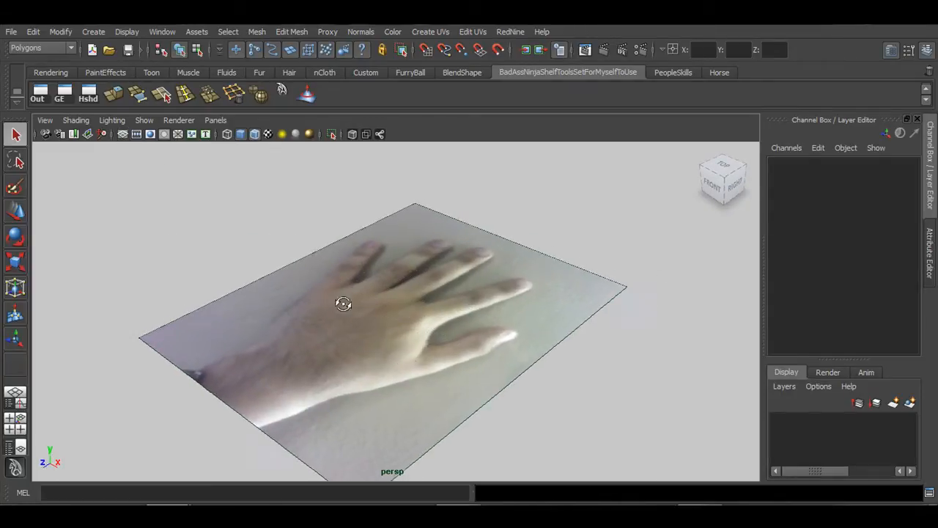
{"action": "left_click_drag", "start_coordinate": [341, 303], "coordinate": [386, 295], "text": "alt"}
{"action": "key", "text": "space"}
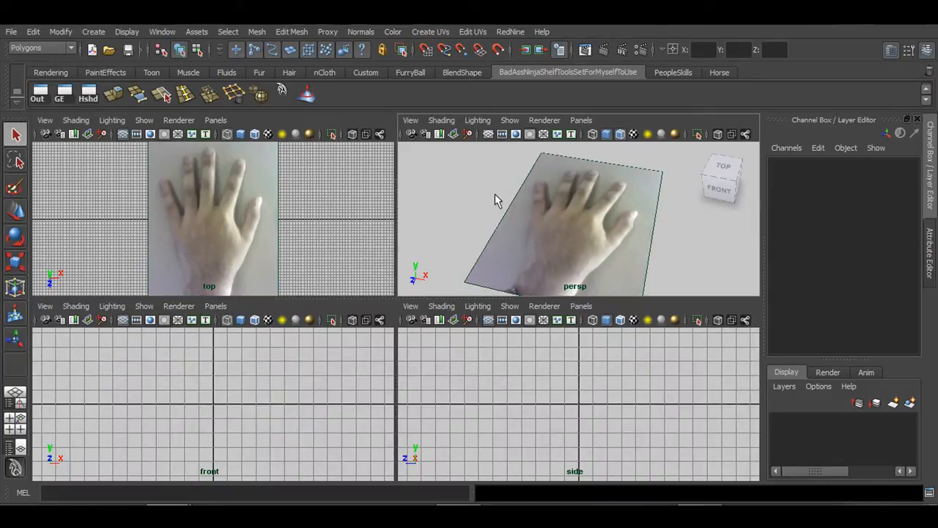
{"action": "left_click", "coordinate": [563, 239]}
{"action": "scroll", "coordinate": [874, 260], "scroll_direction": "down", "scroll_amount": 3}
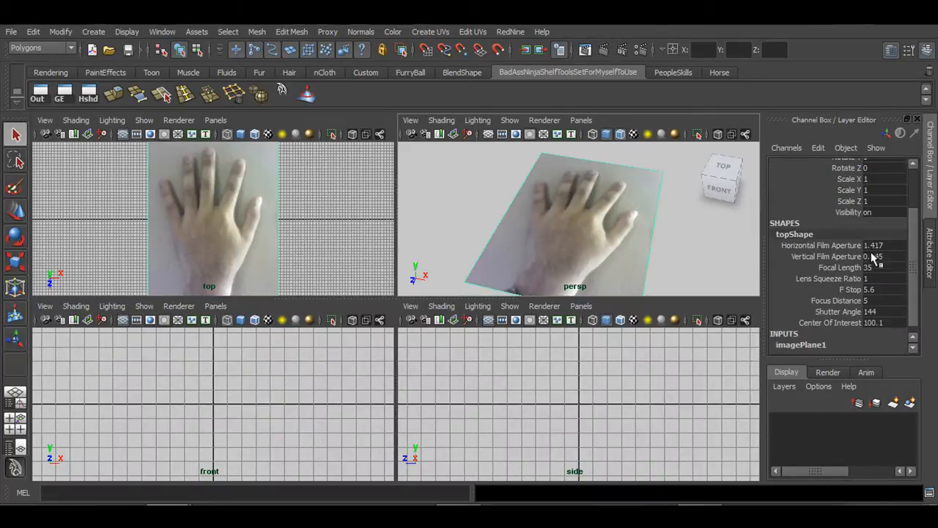
Examine the selected hand image plane and its camera outline in perspective from several angles and distances
{"action": "key", "text": "space"}
{"action": "left_click_drag", "start_coordinate": [469, 242], "coordinate": [442, 304], "text": "alt"}
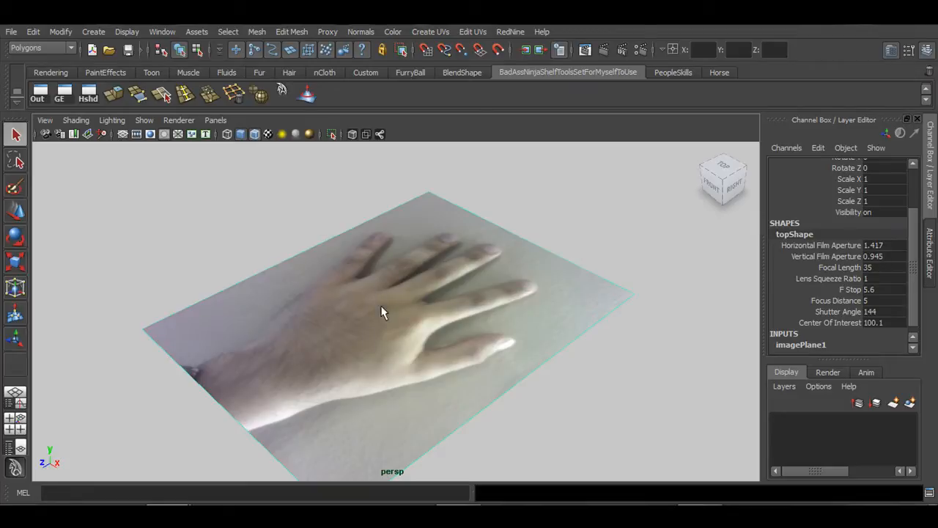
{"action": "left_click_drag", "start_coordinate": [383, 310], "coordinate": [377, 339], "text": "alt"}
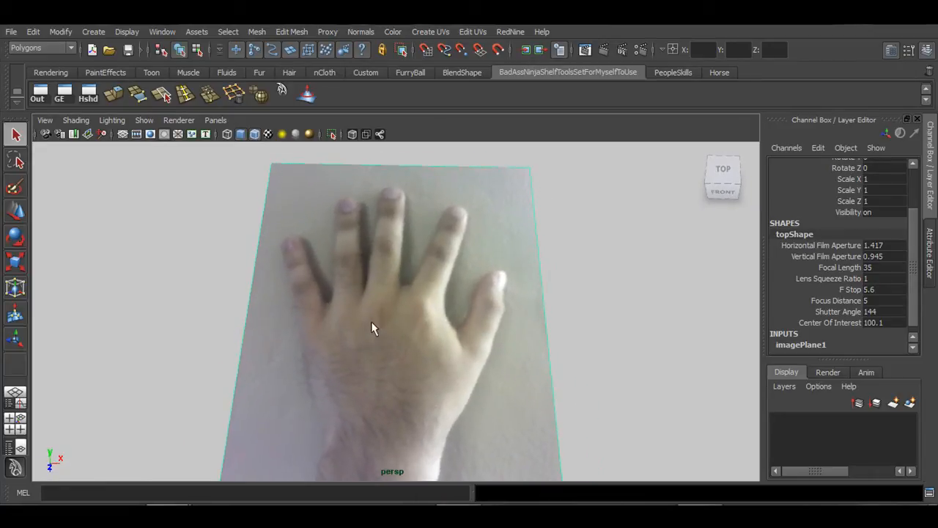
{"action": "scroll", "coordinate": [378, 315], "scroll_direction": "down", "scroll_amount": 5}
{"action": "scroll", "coordinate": [367, 304], "scroll_direction": "down", "scroll_amount": 5}
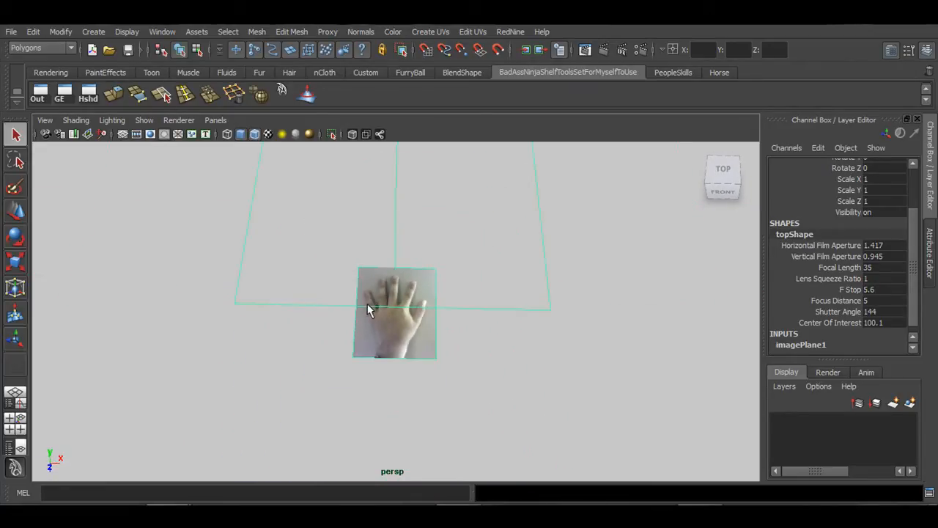
{"action": "scroll", "coordinate": [532, 291], "scroll_direction": "up", "scroll_amount": 6}
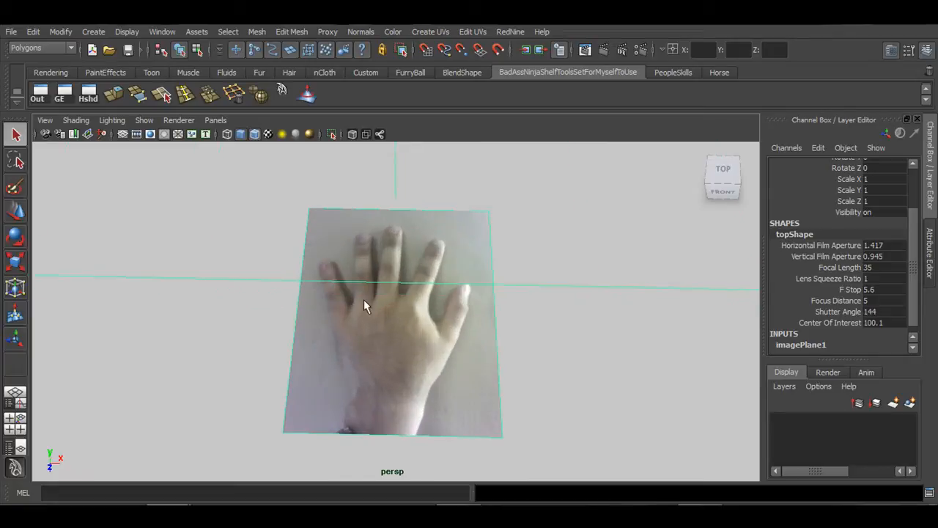
{"action": "scroll", "coordinate": [379, 300], "scroll_direction": "down", "scroll_amount": 1}
Turn on Interactive Creation for polygon primitives while working in the top view
{"action": "key", "text": "space"}
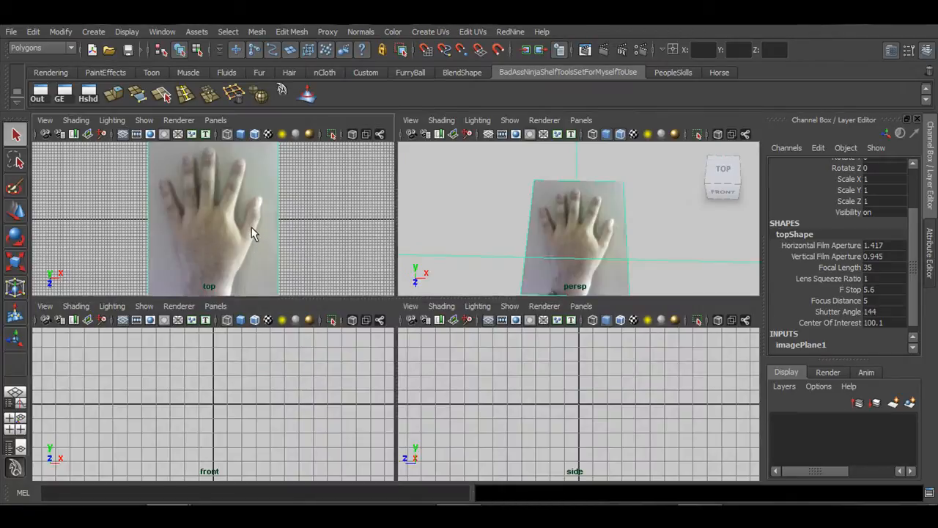
{"action": "key", "text": "space"}
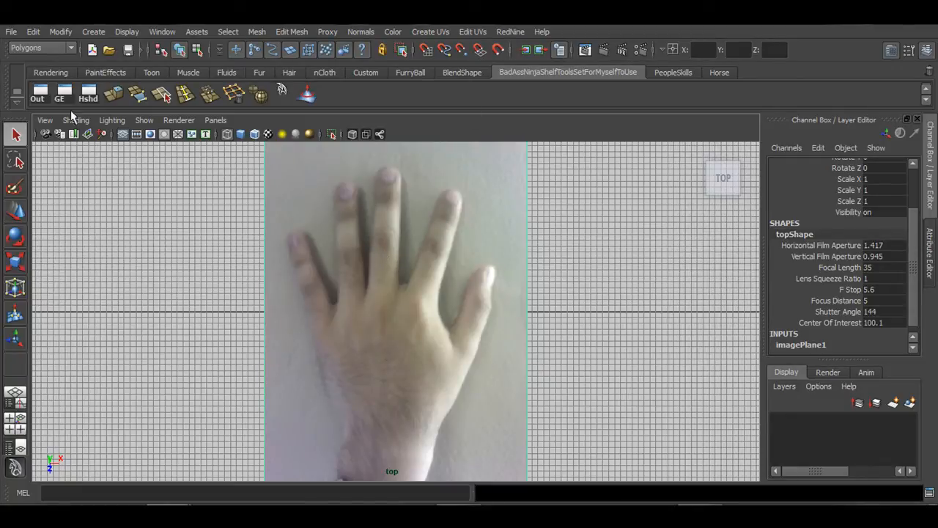
{"action": "left_click", "coordinate": [101, 35]}
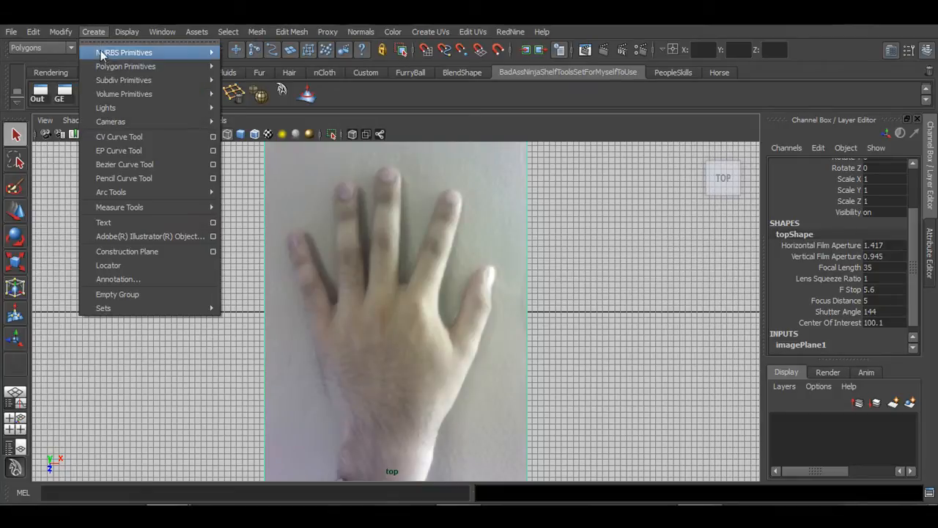
{"action": "mouse_move", "coordinate": [113, 67]}
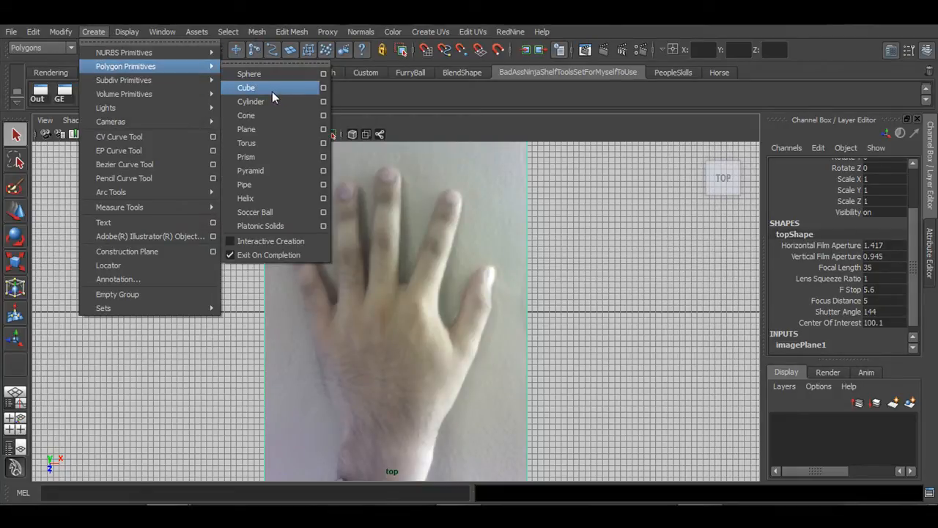
{"action": "left_click", "coordinate": [230, 245]}
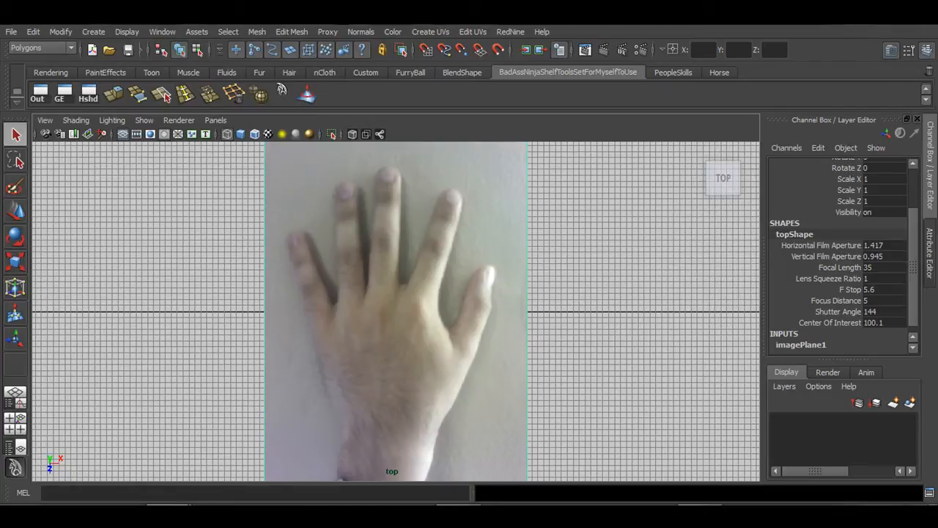
Try drawing a polygon cube interactively over the palm in the top view, and delete it
{"action": "left_click", "coordinate": [93, 32]}
{"action": "mouse_move", "coordinate": [147, 66]}
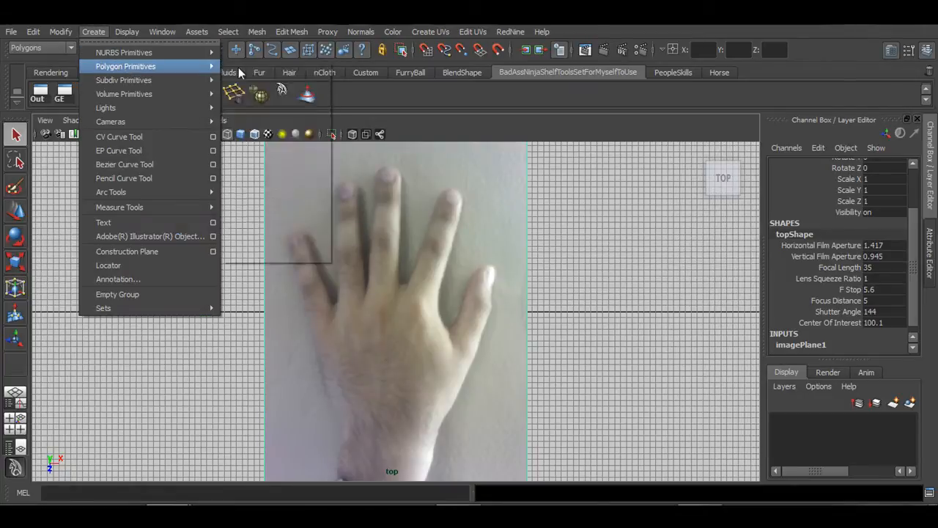
{"action": "left_click", "coordinate": [247, 88]}
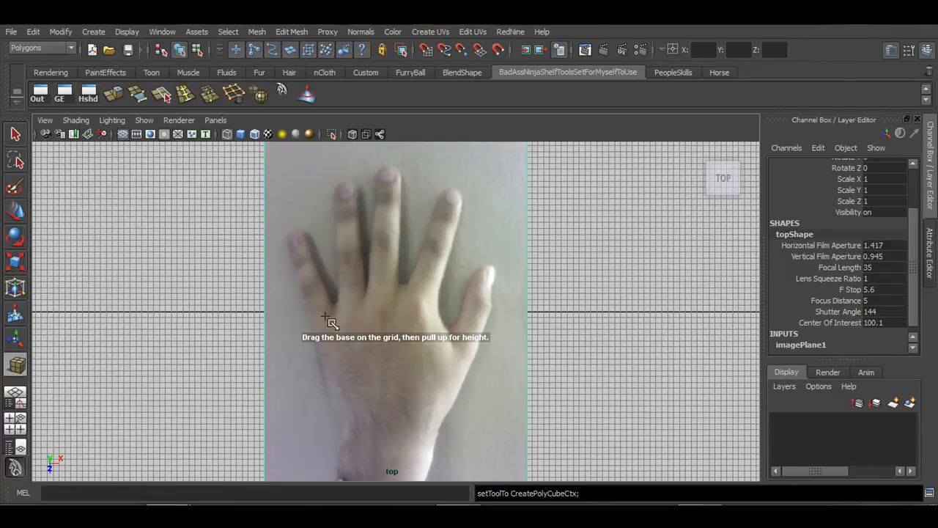
{"action": "left_click_drag", "start_coordinate": [315, 297], "coordinate": [469, 425]}
{"action": "key", "text": "space"}
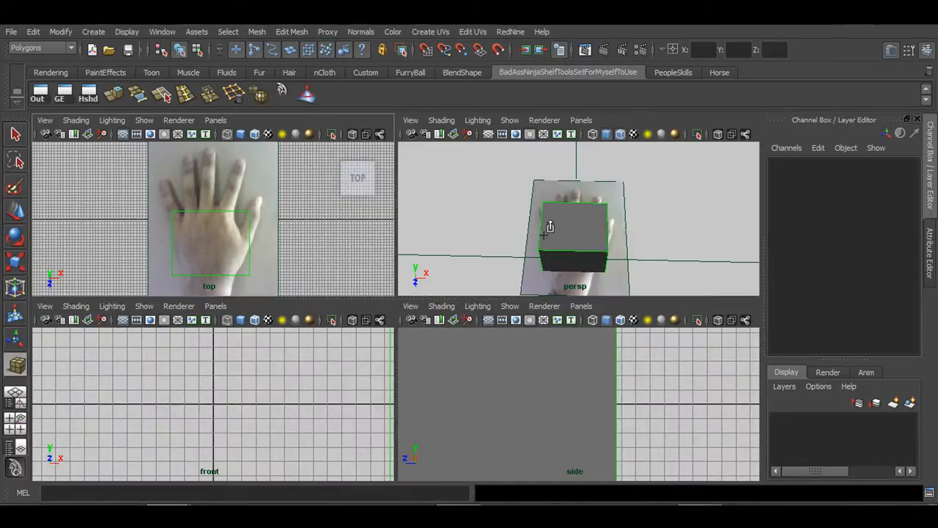
{"action": "key", "text": "Delete"}
{"action": "left_click", "coordinate": [569, 251]}
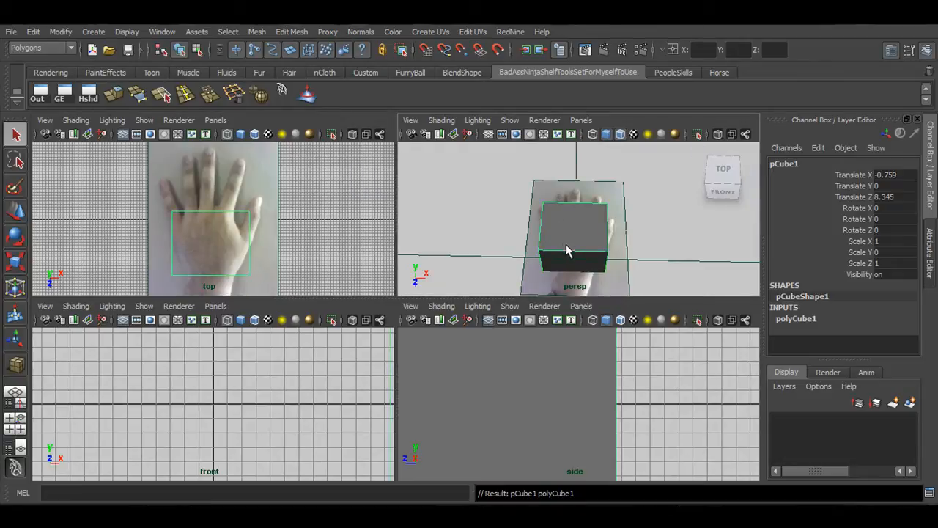
{"action": "key", "text": "Delete"}
Turn off Interactive Creation for polygon primitives, with the perspective view maximized
{"action": "key", "text": "space"}
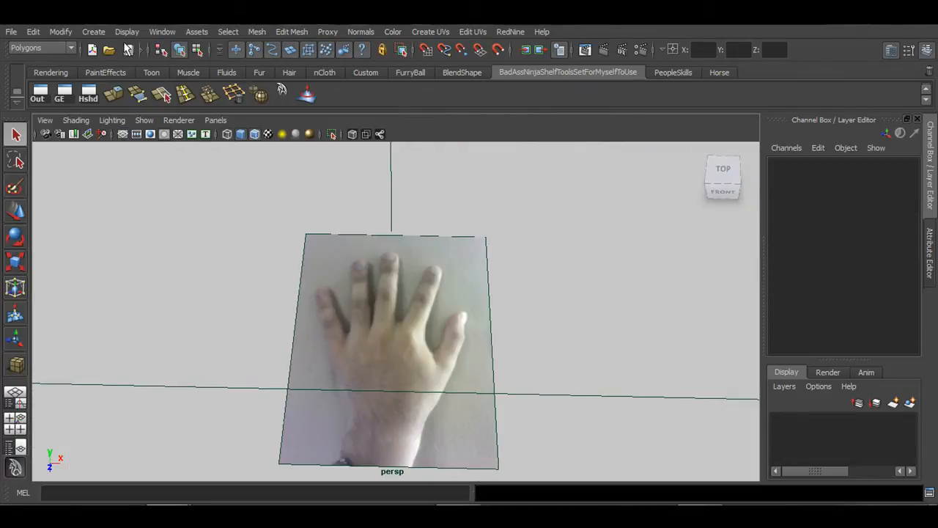
{"action": "left_click", "coordinate": [94, 32]}
{"action": "mouse_move", "coordinate": [119, 65]}
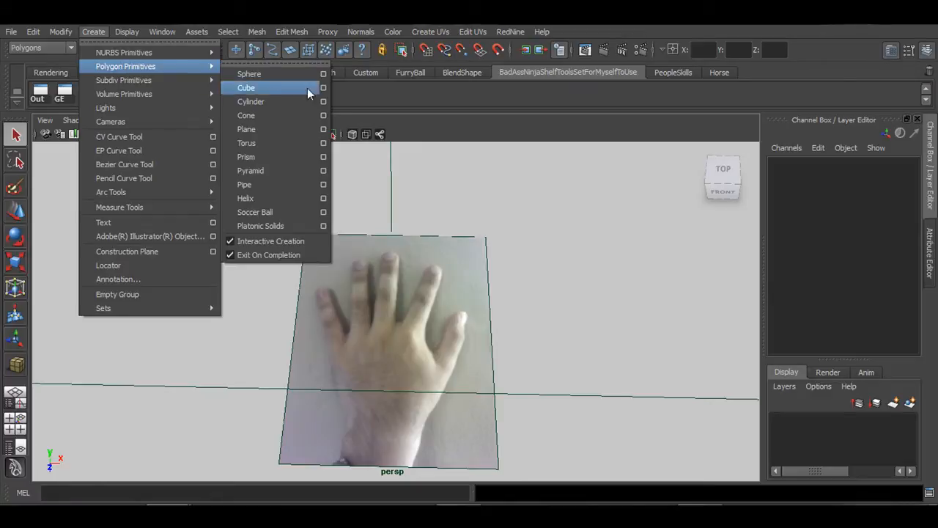
{"action": "left_click", "coordinate": [232, 241]}
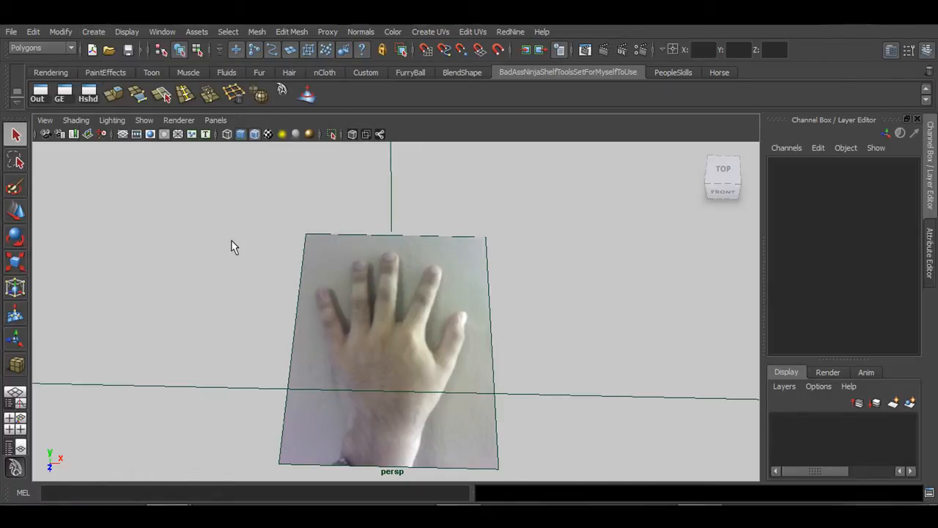
Create a polygon cube at the origin and scale it uniformly to about 11.9 over the palm
{"action": "left_click", "coordinate": [94, 32]}
{"action": "mouse_move", "coordinate": [121, 66]}
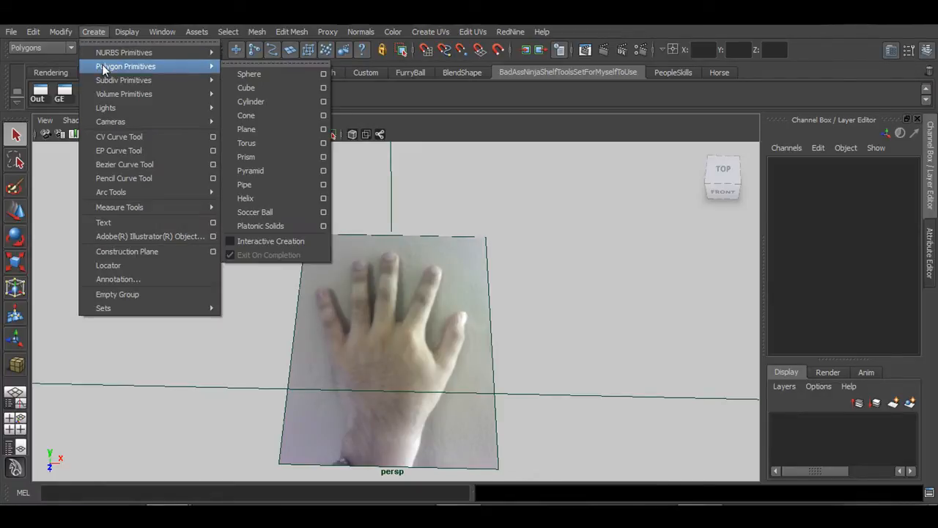
{"action": "left_click", "coordinate": [261, 90]}
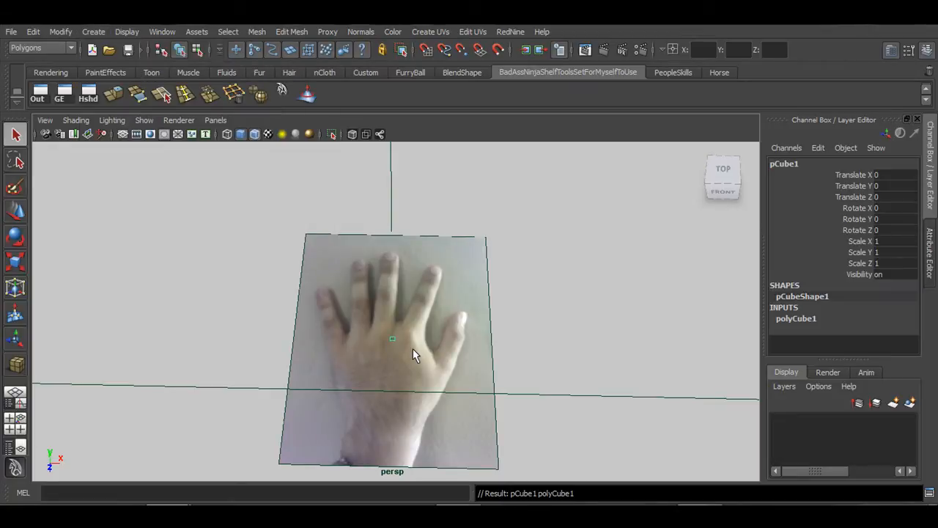
{"action": "key", "text": "r"}
{"action": "left_click_drag", "start_coordinate": [392, 339], "coordinate": [434, 345]}
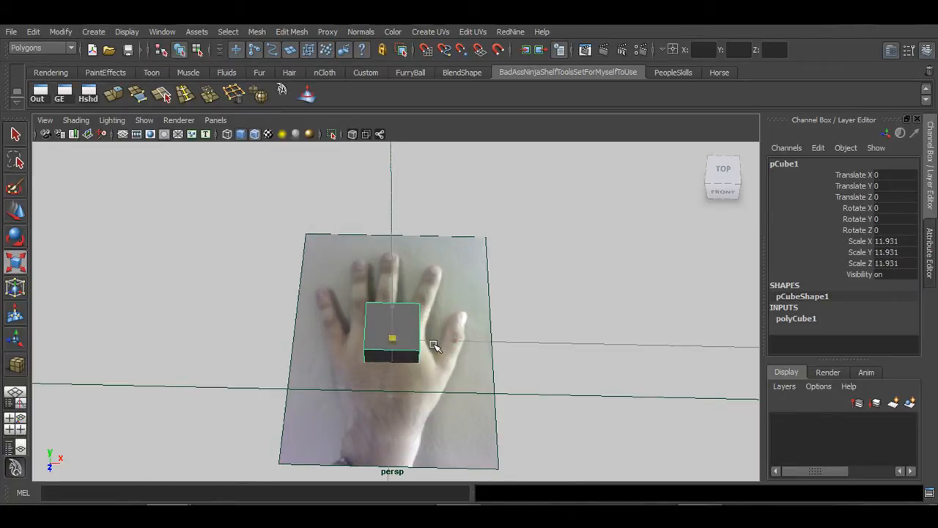
Move the cube over the palm to about Translate X -1.1 and Translate Z 7.77, and check it in the top view
{"action": "left_click_drag", "start_coordinate": [503, 377], "coordinate": [399, 358], "text": "alt"}
{"action": "key", "text": "w"}
{"action": "key", "text": "r"}
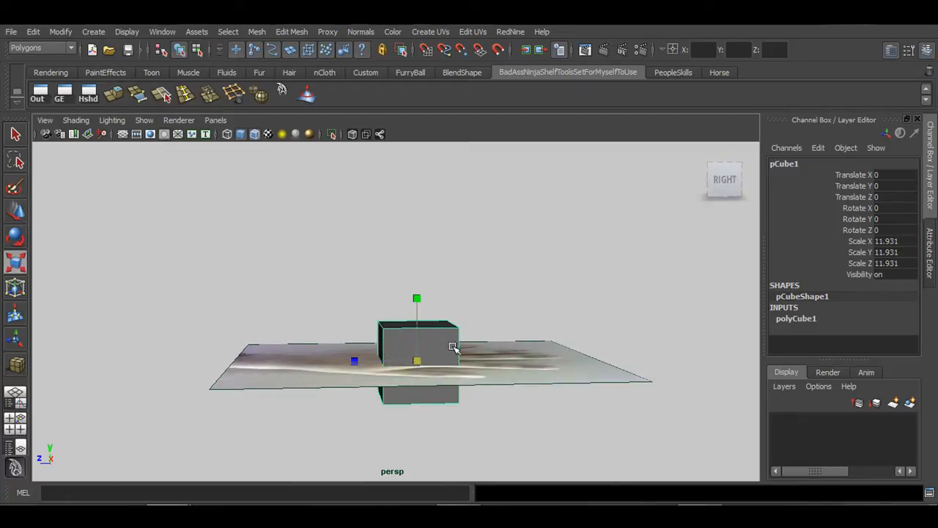
{"action": "left_click_drag", "start_coordinate": [453, 348], "coordinate": [453, 391], "text": "alt"}
{"action": "key", "text": "w"}
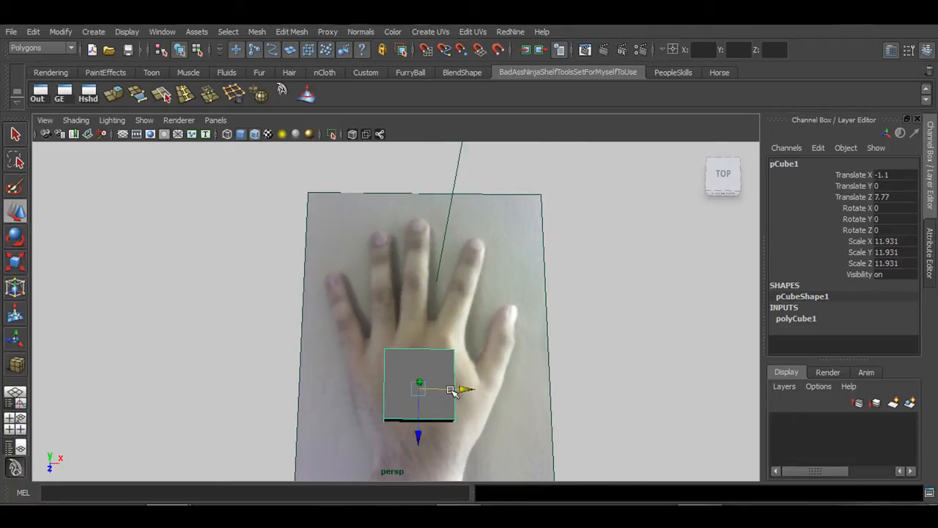
{"action": "key", "text": "space"}
{"action": "key", "text": "space"}
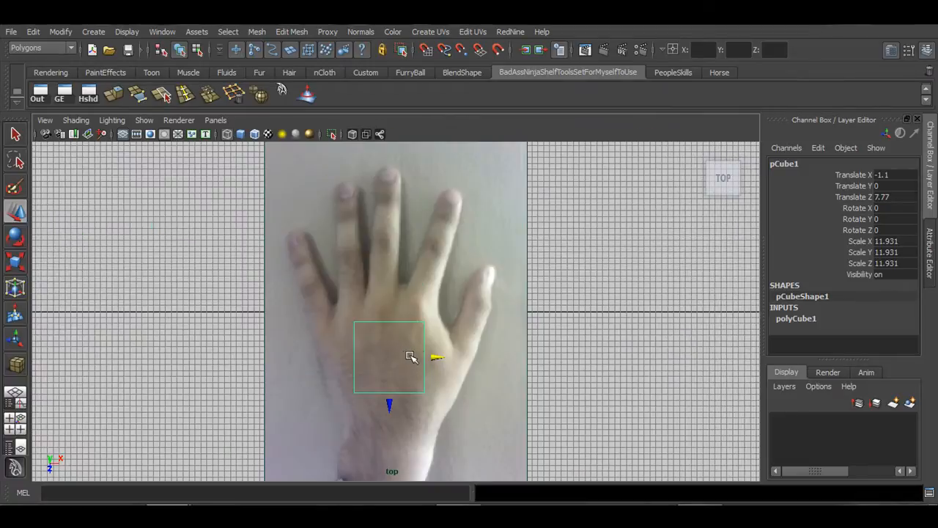
{"action": "scroll", "coordinate": [403, 364], "scroll_direction": "up", "scroll_amount": 2}
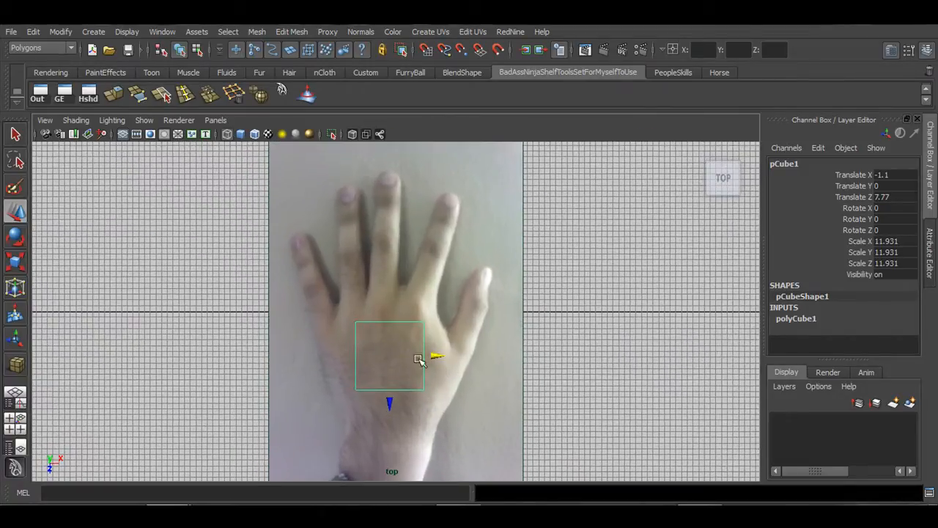
Lower the hand reference image plane by setting its Center Y to about -4.052
{"action": "left_click", "coordinate": [429, 261]}
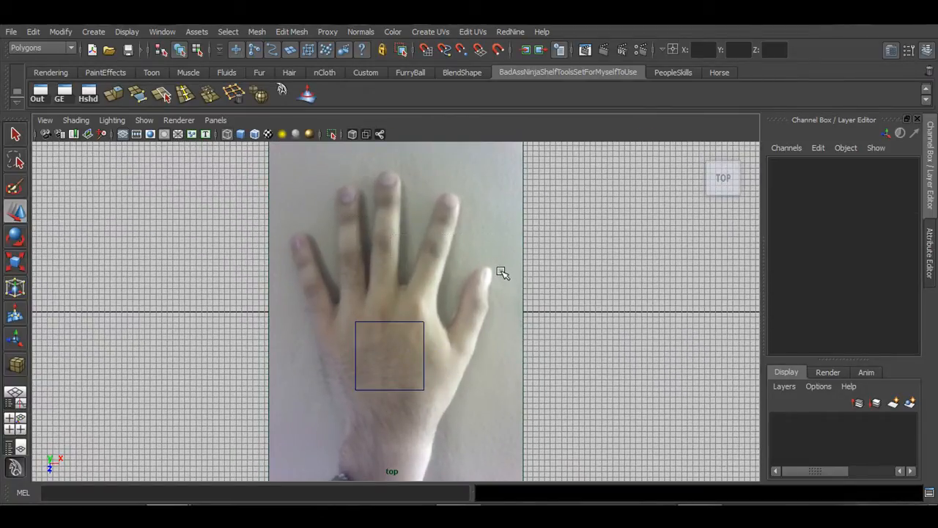
{"action": "left_click_drag", "start_coordinate": [446, 256], "coordinate": [517, 330]}
{"action": "key", "text": "space"}
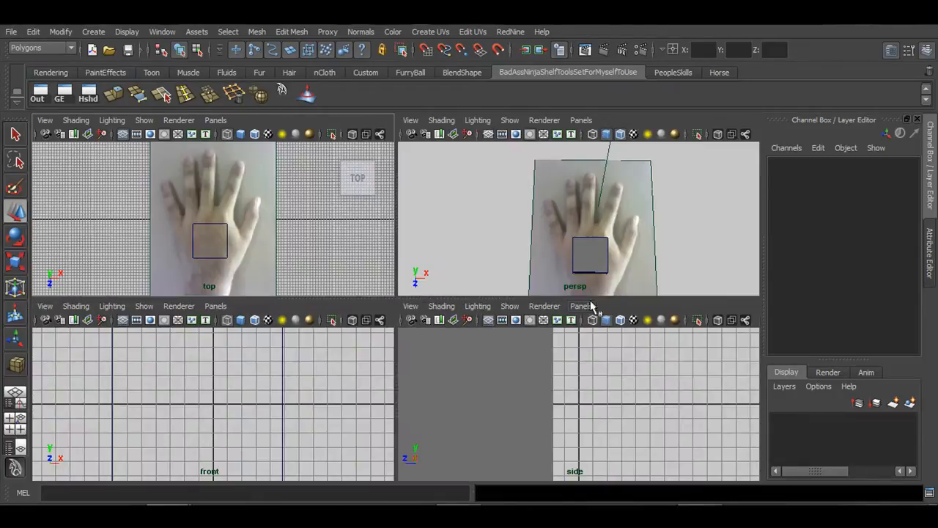
{"action": "left_click_drag", "start_coordinate": [652, 252], "coordinate": [586, 222], "text": "alt"}
{"action": "left_click", "coordinate": [642, 234]}
{"action": "left_click_drag", "start_coordinate": [642, 235], "coordinate": [649, 251], "text": "alt"}
{"action": "scroll", "coordinate": [880, 293], "scroll_direction": "down", "scroll_amount": 3}
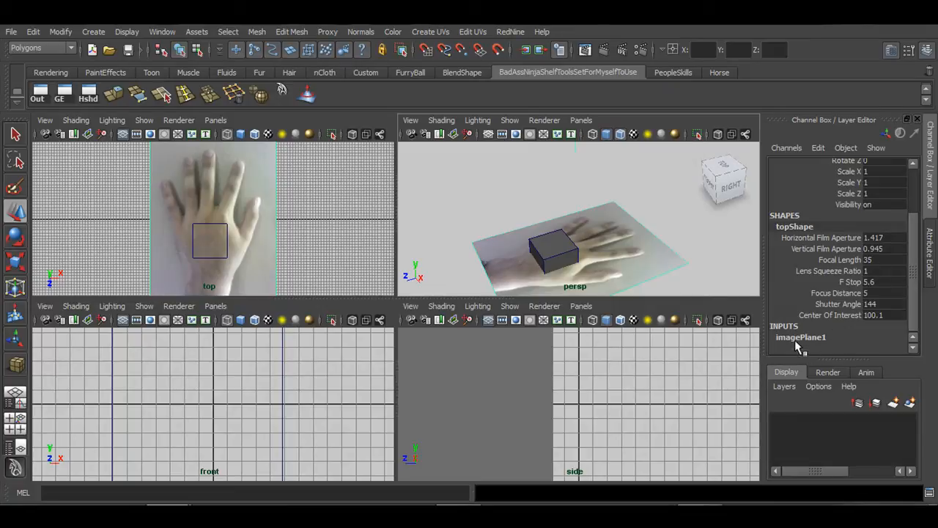
{"action": "left_click", "coordinate": [797, 337]}
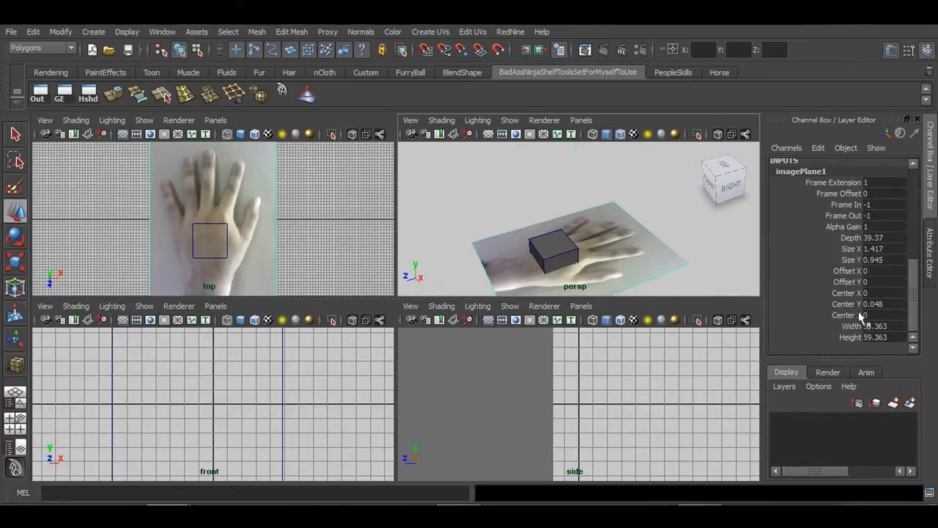
{"action": "left_click", "coordinate": [847, 303]}
{"action": "middle_click_drag", "start_coordinate": [698, 241], "coordinate": [659, 277]}
Hide the grid in the top view, enlarge the top and perspective views to full height, and select the cube in perspective
{"action": "left_click", "coordinate": [123, 135]}
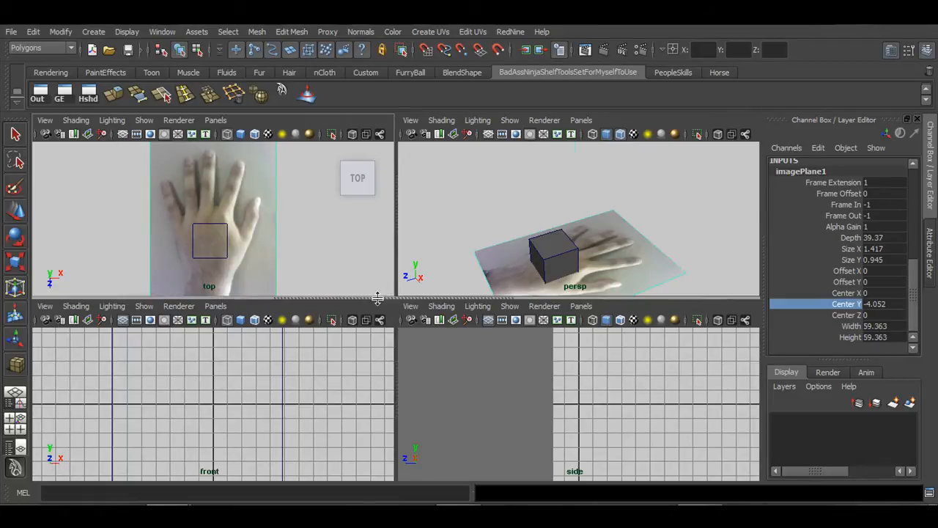
{"action": "left_click_drag", "start_coordinate": [378, 297], "coordinate": [381, 478]}
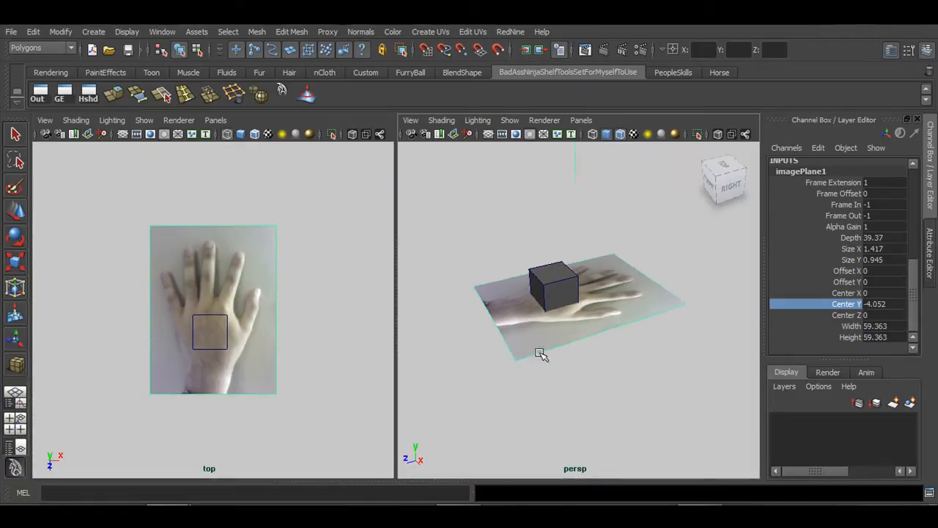
{"action": "right_click_drag", "start_coordinate": [542, 354], "coordinate": [657, 348], "text": "alt"}
{"action": "middle_click_drag", "start_coordinate": [501, 325], "coordinate": [589, 379], "text": "alt"}
{"action": "right_click_drag", "start_coordinate": [588, 379], "coordinate": [518, 372], "text": "alt"}
{"action": "left_click_drag", "start_coordinate": [620, 361], "coordinate": [594, 341], "text": "alt"}
{"action": "key", "text": "q"}
{"action": "left_click", "coordinate": [575, 299]}
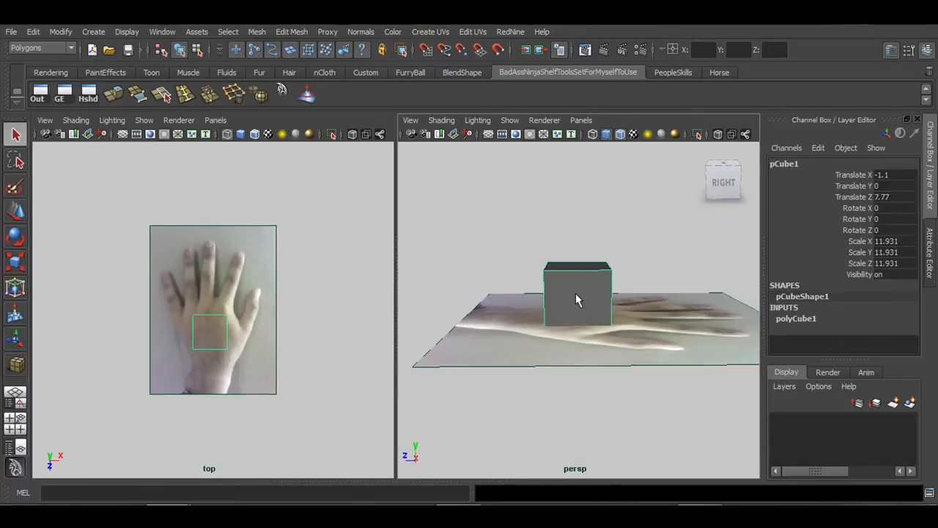
Restore the four-view layout and frame the whole cube in the side view
{"action": "key", "text": "r"}
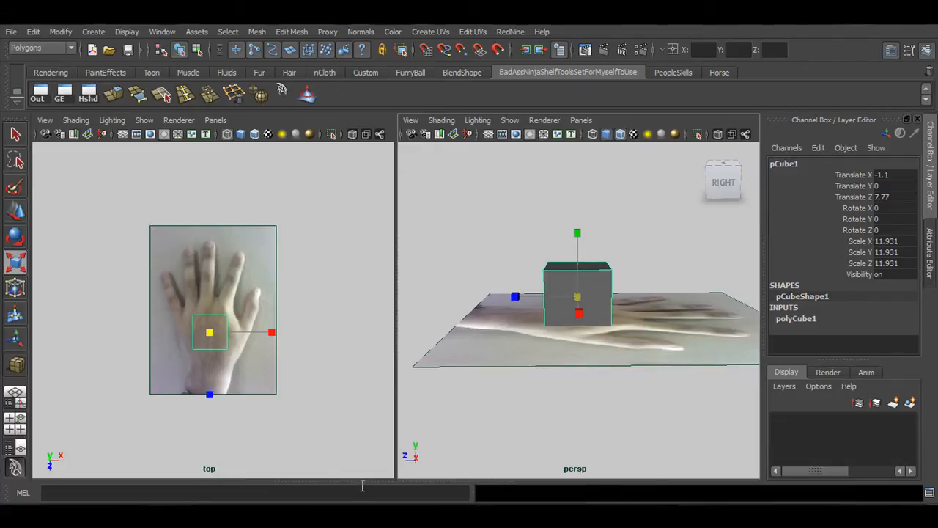
{"action": "left_click_drag", "start_coordinate": [361, 480], "coordinate": [367, 287]}
{"action": "left_click", "coordinate": [601, 416]}
{"action": "middle_click_drag", "start_coordinate": [598, 428], "coordinate": [528, 442], "text": "alt"}
{"action": "right_click_drag", "start_coordinate": [564, 444], "coordinate": [444, 406], "text": "alt"}
{"action": "middle_click_drag", "start_coordinate": [473, 415], "coordinate": [582, 405], "text": "alt"}
{"action": "right_click_drag", "start_coordinate": [583, 405], "coordinate": [521, 396], "text": "alt"}
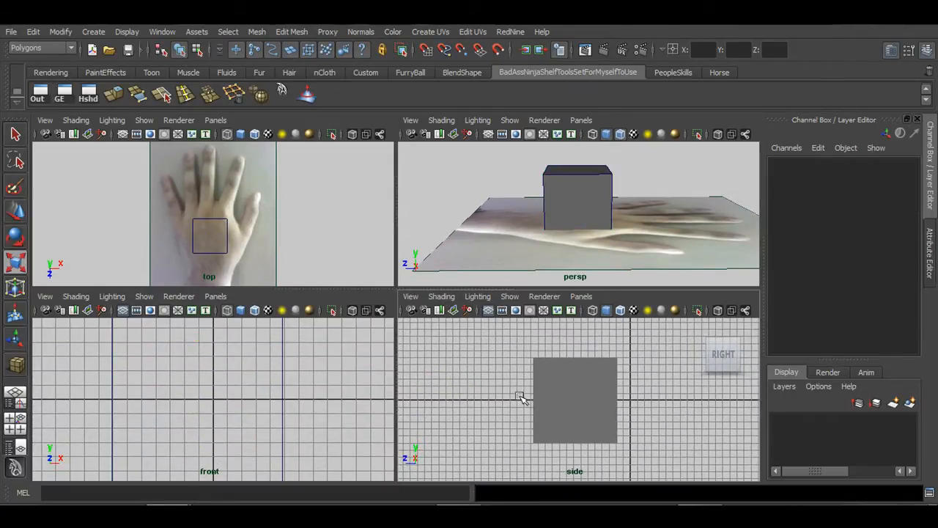
{"action": "middle_click_drag", "start_coordinate": [521, 396], "coordinate": [539, 423], "text": "alt"}
Flatten the cube to a Scale Y of about 3.847 in perspective and return to the top view
{"action": "key", "text": "space"}
{"action": "left_click_drag", "start_coordinate": [365, 283], "coordinate": [424, 273], "text": "alt"}
{"action": "left_click", "coordinate": [374, 283]}
{"action": "left_click_drag", "start_coordinate": [372, 249], "coordinate": [372, 289]}
{"action": "left_click_drag", "start_coordinate": [432, 325], "coordinate": [552, 432], "text": "alt"}
{"action": "key", "text": "space"}
{"action": "key", "text": "space"}
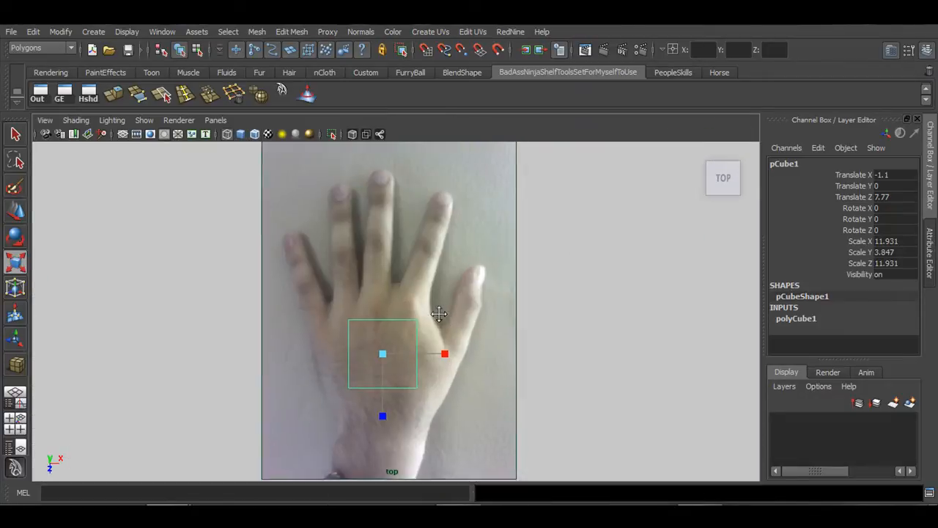
Move the cube's two upper corner vertices onto the knuckles at the bases of the little and index fingers
{"action": "middle_click_drag", "start_coordinate": [458, 311], "coordinate": [443, 306], "text": "alt"}
{"action": "right_click_drag", "start_coordinate": [444, 306], "coordinate": [346, 329], "text": "alt"}
{"action": "left_click", "coordinate": [335, 318]}
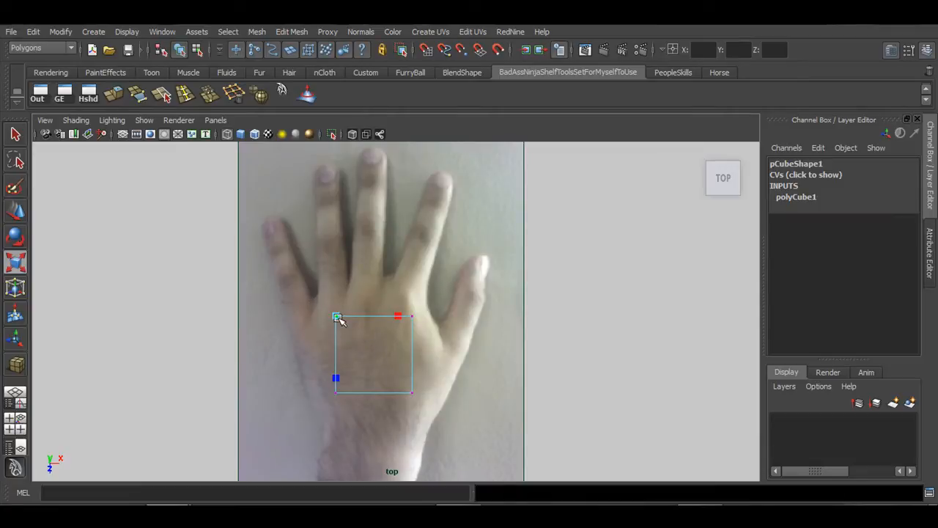
{"action": "key", "text": "w"}
{"action": "left_click_drag", "start_coordinate": [336, 318], "coordinate": [292, 321]}
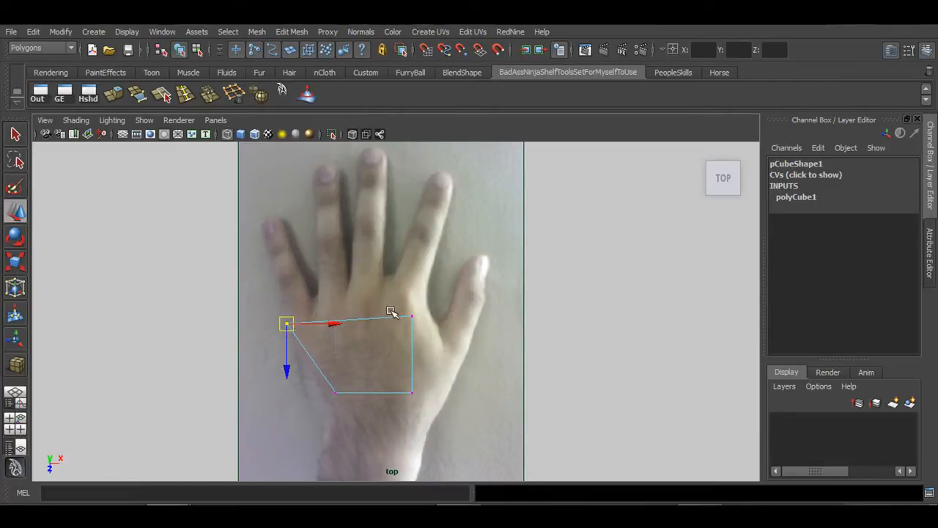
{"action": "left_click", "coordinate": [413, 317]}
{"action": "mouse_move", "coordinate": [414, 318]}
{"action": "left_mouse_down"}
{"action": "mouse_move", "coordinate": [425, 316]}
{"action": "mouse_move", "coordinate": [425, 305]}
{"action": "left_mouse_up"}
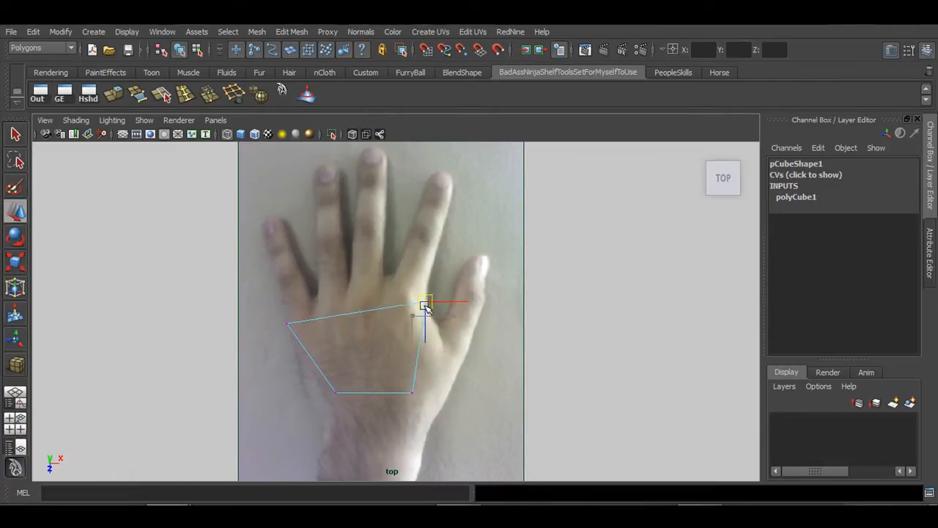
Move the cube's two lower corner vertices onto the two sides of the wrist
{"action": "left_click", "coordinate": [413, 394]}
{"action": "left_click_drag", "start_coordinate": [412, 394], "coordinate": [427, 427]}
{"action": "left_click", "coordinate": [336, 394]}
{"action": "left_click_drag", "start_coordinate": [336, 394], "coordinate": [322, 428]}
{"action": "left_click", "coordinate": [427, 428]}
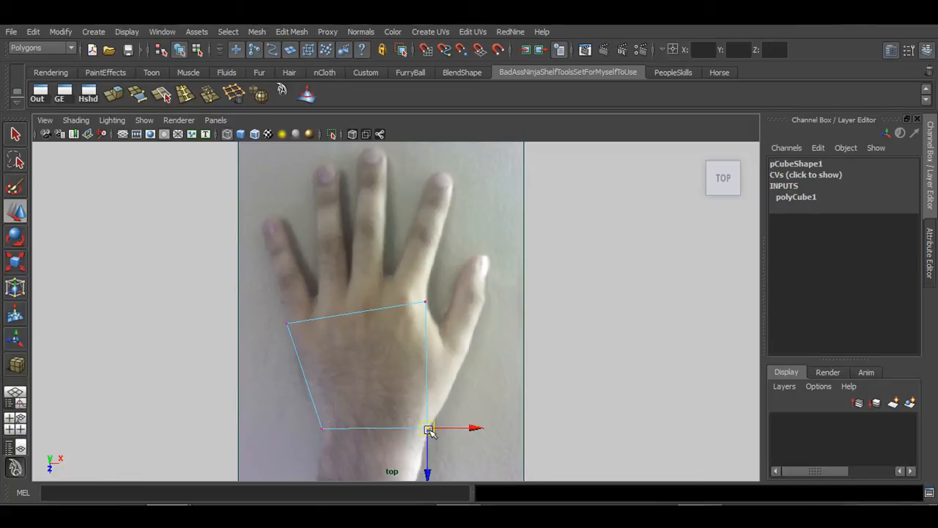
Refine the two knuckle corners, shifting the index-finger corner and the little-finger corner slightly upward on the photo
{"action": "middle_click_drag", "start_coordinate": [434, 377], "coordinate": [440, 355], "text": "alt"}
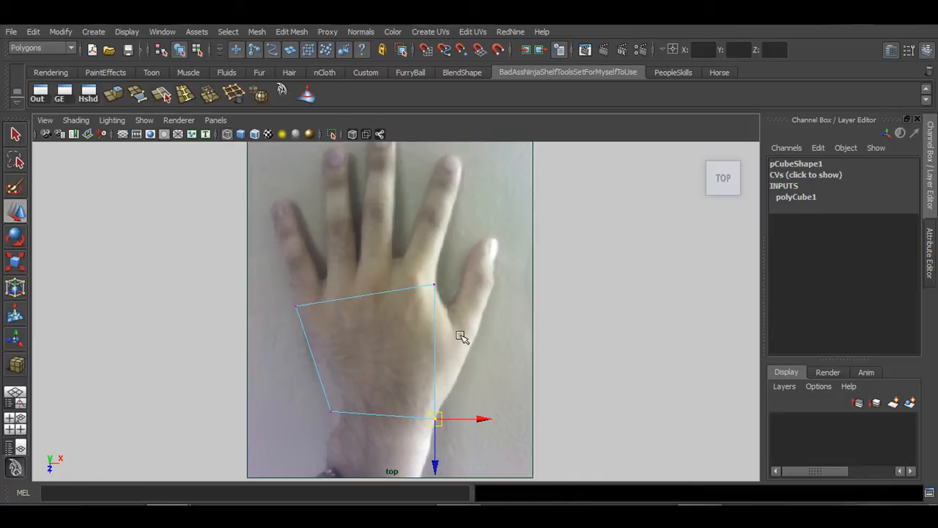
{"action": "left_click_drag", "start_coordinate": [419, 258], "coordinate": [433, 277]}
{"action": "left_click_drag", "start_coordinate": [278, 291], "coordinate": [306, 314]}
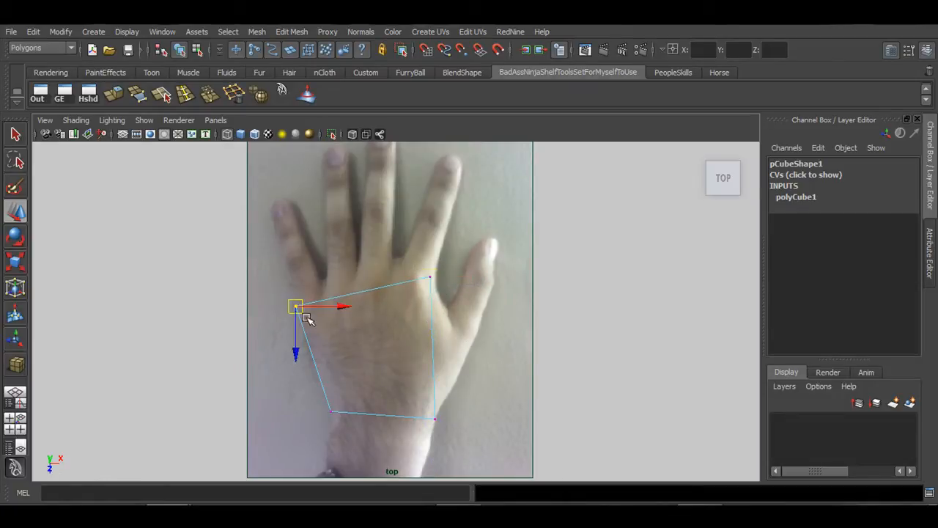
Thicken the palm block in object mode by scaling it vertically to a Scale Y of about 5.481
{"action": "key", "text": "space"}
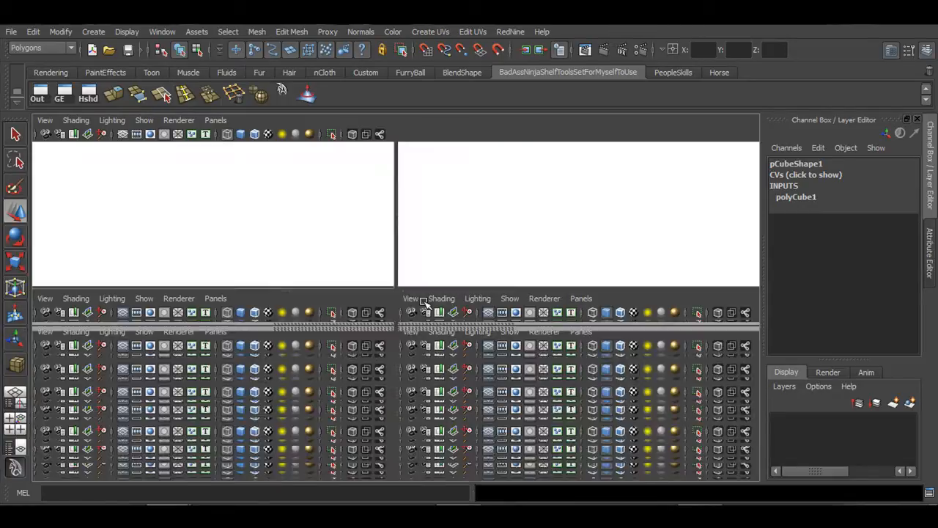
{"action": "key", "text": "space"}
{"action": "left_click_drag", "start_coordinate": [546, 309], "coordinate": [382, 254], "text": "alt"}
{"action": "right_click_drag", "start_coordinate": [381, 297], "coordinate": [390, 323]}
{"action": "left_click_drag", "start_coordinate": [391, 327], "coordinate": [394, 310], "text": "alt"}
{"action": "key", "text": "r"}
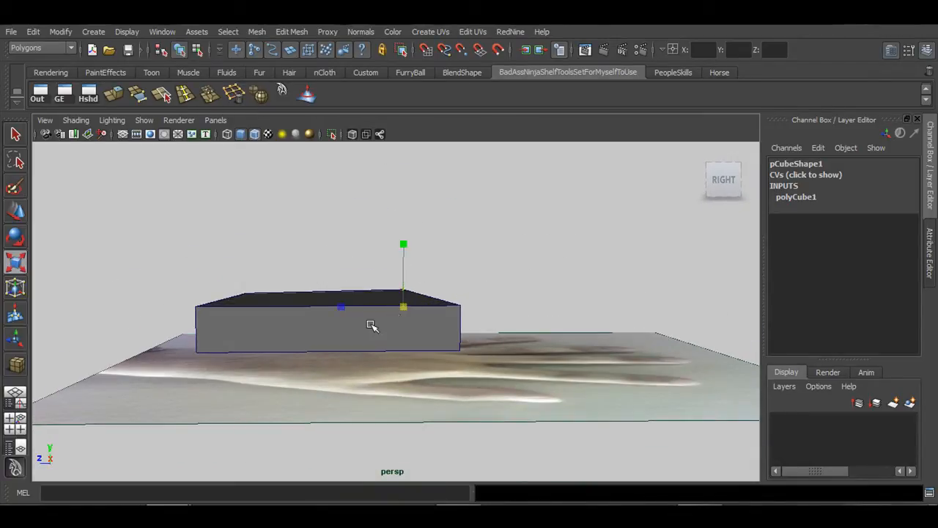
{"action": "right_click_drag", "start_coordinate": [361, 331], "coordinate": [415, 251]}
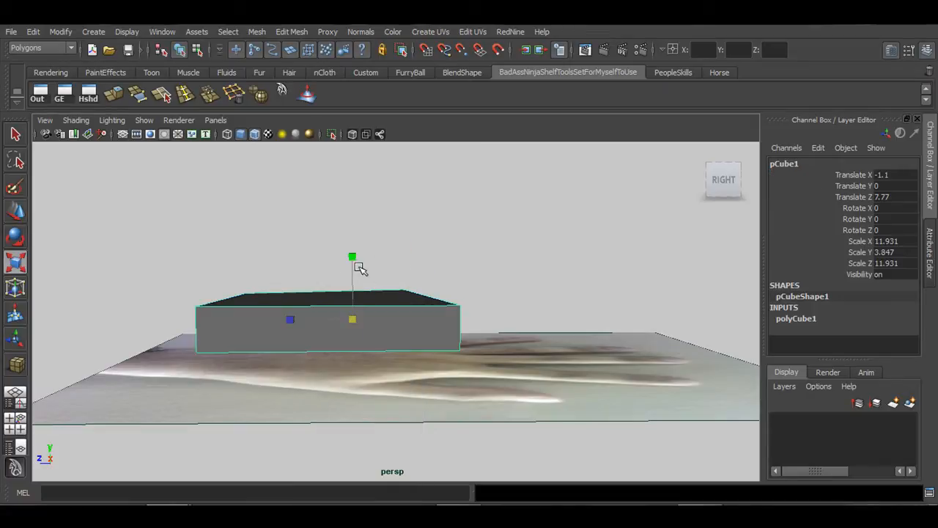
{"action": "left_click_drag", "start_coordinate": [353, 258], "coordinate": [290, 277]}
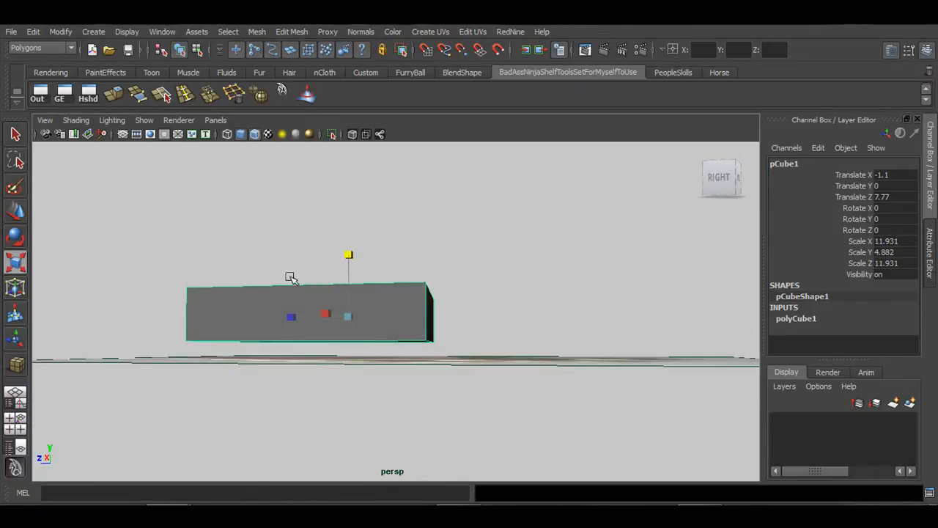
{"action": "left_click_drag", "start_coordinate": [347, 252], "coordinate": [320, 305], "text": "alt"}
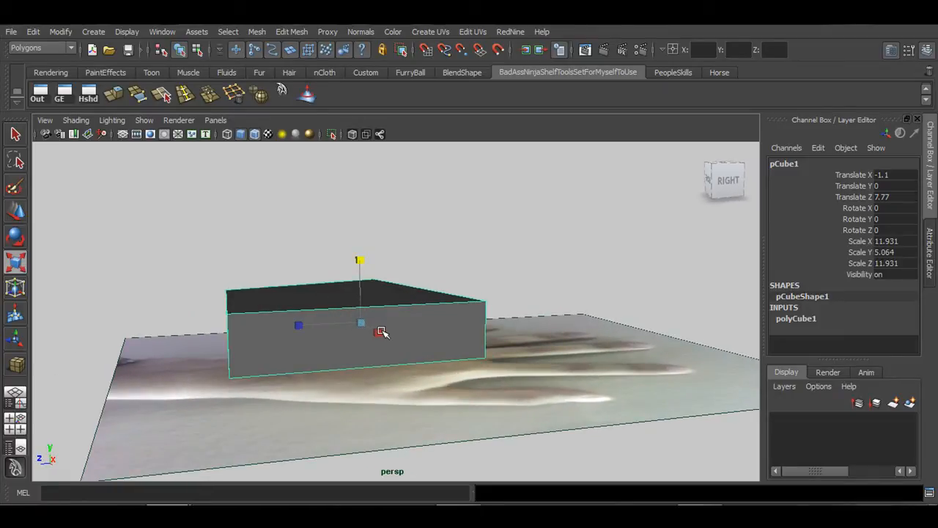
{"action": "left_click_drag", "start_coordinate": [382, 333], "coordinate": [357, 305], "text": "alt"}
{"action": "left_click_drag", "start_coordinate": [357, 255], "coordinate": [386, 310]}
Taper the palm block by scaling the knuckle-end vertices thinner vertically and the wrist-end vertices slightly thicker
{"action": "right_click_drag", "start_coordinate": [420, 261], "coordinate": [421, 305]}
{"action": "right_click_drag", "start_coordinate": [375, 272], "coordinate": [376, 272]}
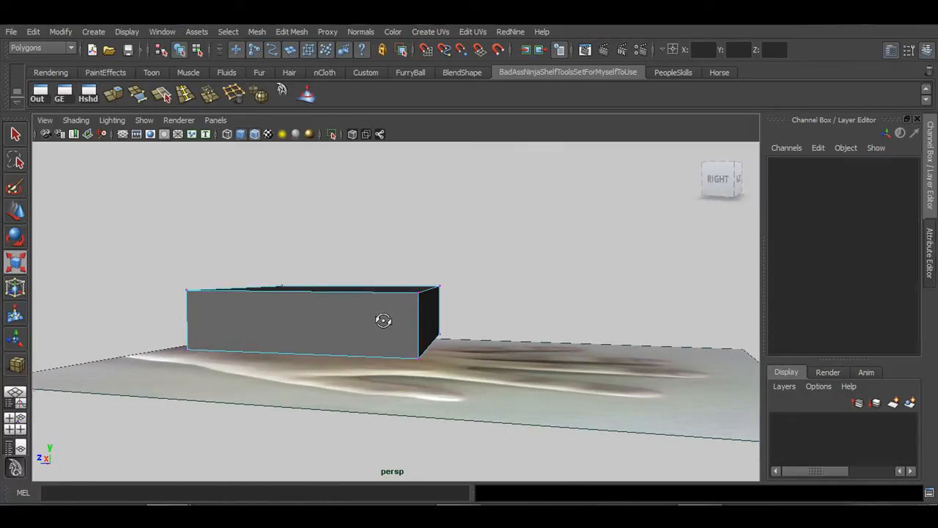
{"action": "left_click_drag", "start_coordinate": [386, 268], "coordinate": [461, 379]}
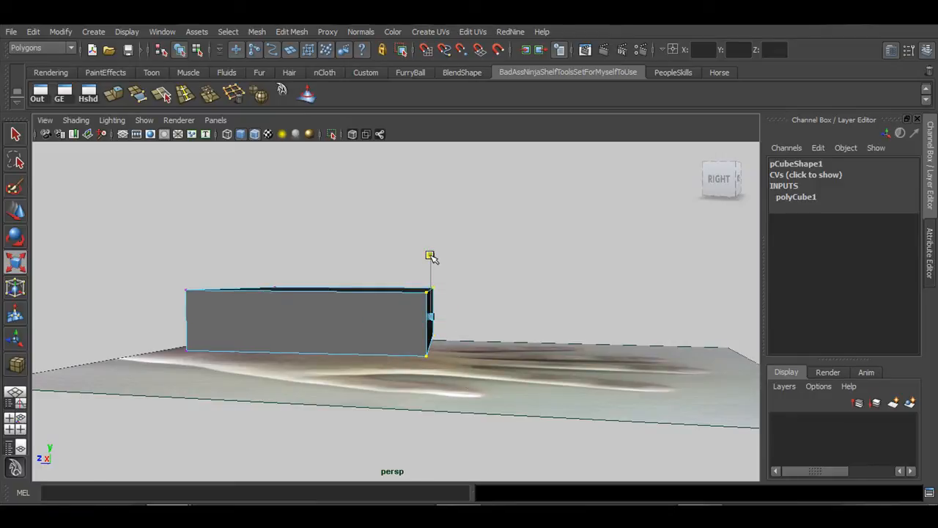
{"action": "left_click_drag", "start_coordinate": [434, 271], "coordinate": [433, 322], "text": "alt"}
{"action": "left_click_drag", "start_coordinate": [213, 247], "coordinate": [285, 379]}
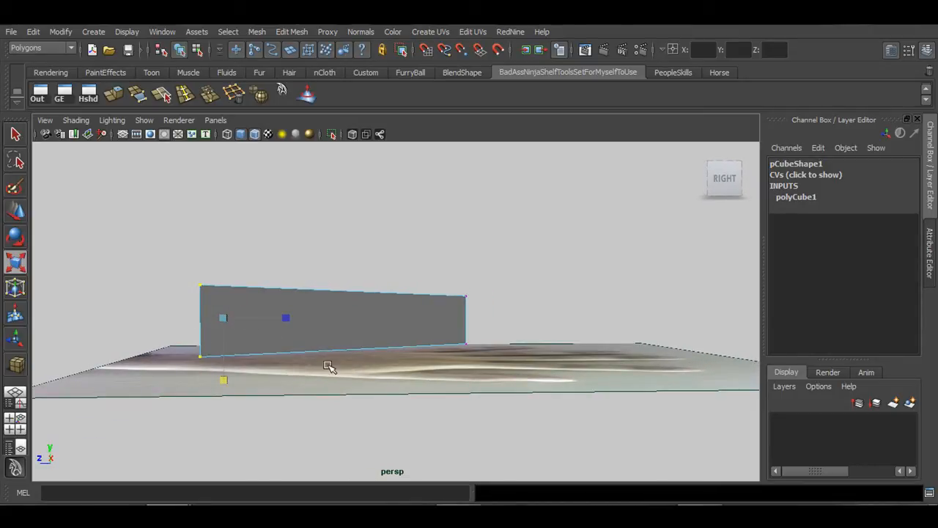
{"action": "mouse_move", "coordinate": [413, 351]}
{"action": "left_mouse_down", "text": "alt"}
{"action": "mouse_move", "coordinate": [392, 360]}
{"action": "mouse_move", "coordinate": [427, 341]}
{"action": "mouse_move", "coordinate": [394, 341]}
{"action": "mouse_move", "coordinate": [417, 318]}
{"action": "mouse_move", "coordinate": [415, 379]}
{"action": "mouse_move", "coordinate": [476, 389]}
{"action": "mouse_move", "coordinate": [591, 308]}
{"action": "mouse_move", "coordinate": [650, 320]}
{"action": "mouse_move", "coordinate": [595, 342]}
{"action": "mouse_move", "coordinate": [420, 354]}
{"action": "left_mouse_up", "text": "alt"}
Insert an edge loop across the palm just below the knuckles in the top view, using the Insert Edge Loop tool
{"action": "key", "text": "space"}
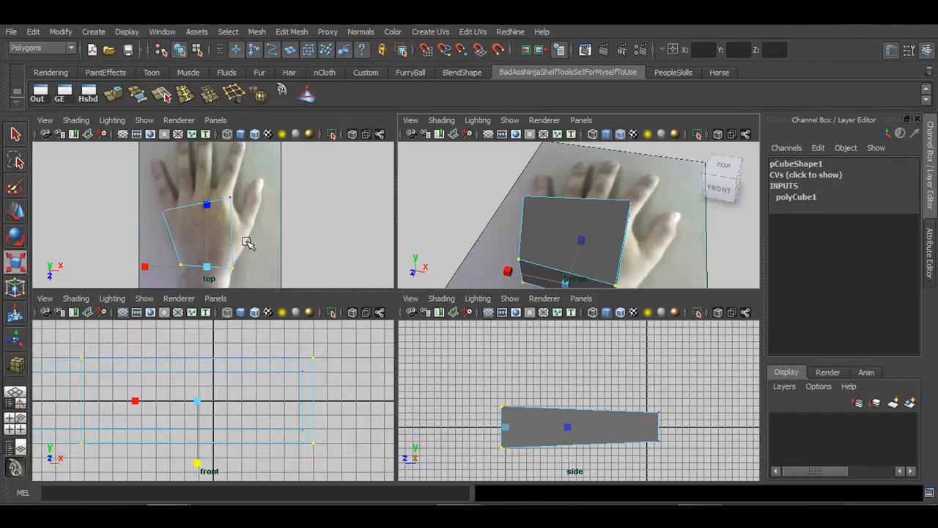
{"action": "key", "text": "space"}
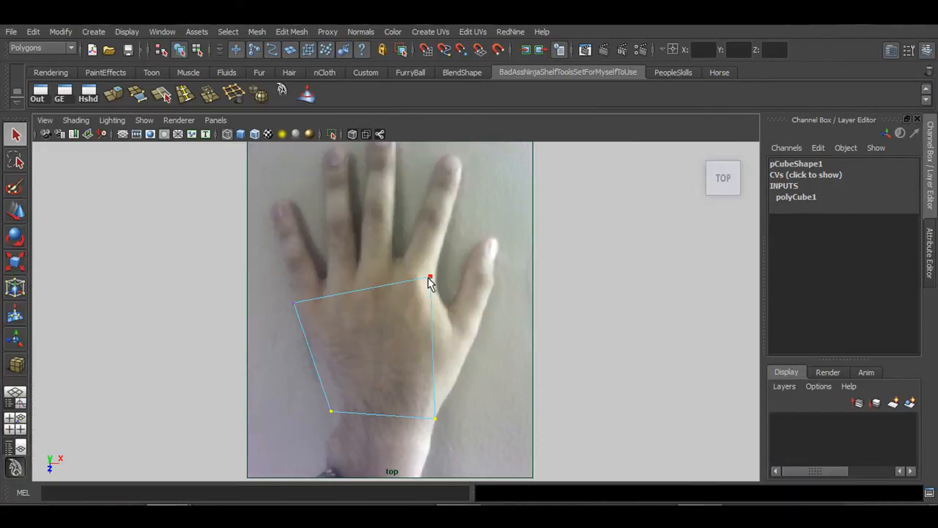
{"action": "right_click_drag", "start_coordinate": [430, 283], "coordinate": [455, 259]}
{"action": "key", "text": "F8"}
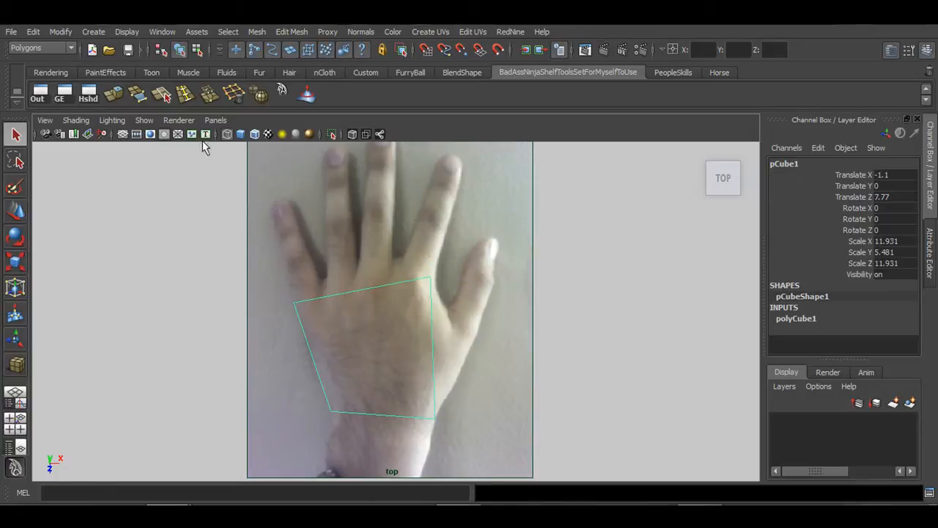
{"action": "left_click", "coordinate": [185, 94]}
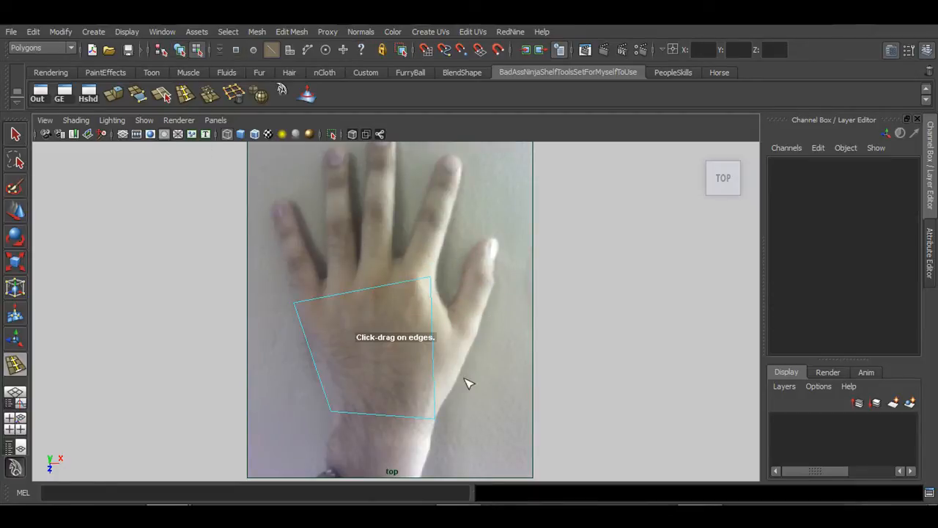
{"action": "left_click", "coordinate": [432, 311]}
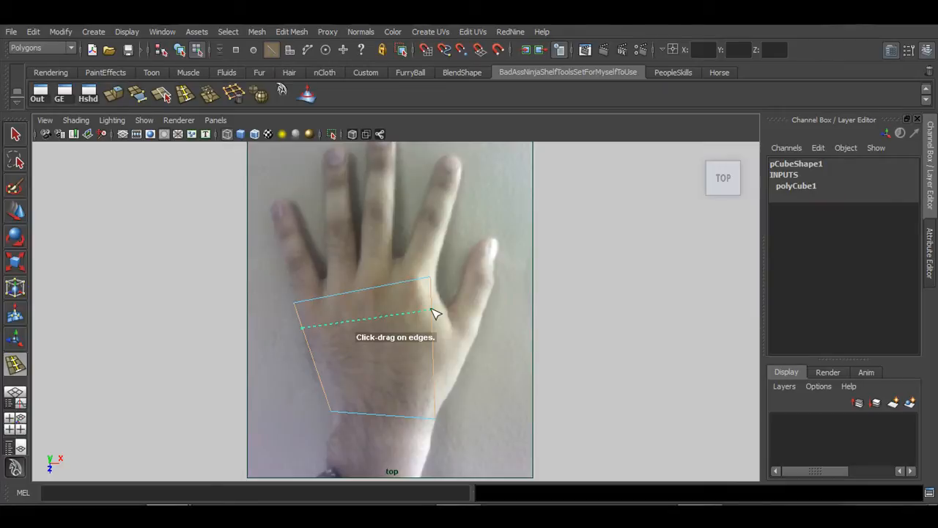
{"action": "key", "text": "q"}
Move the new edge loop's thumb-side vertex outward to the web between the index finger and thumb
{"action": "right_click_drag", "start_coordinate": [428, 261], "coordinate": [384, 264]}
{"action": "left_click", "coordinate": [432, 312]}
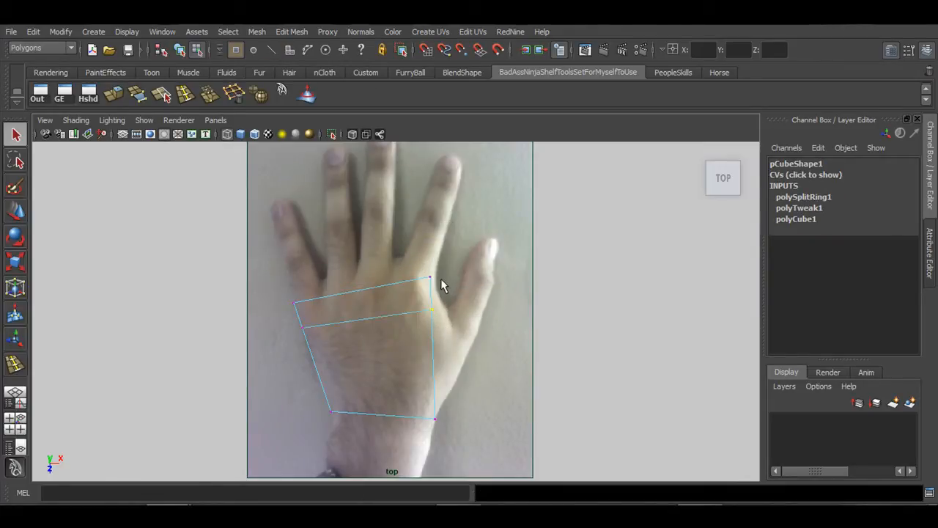
{"action": "key", "text": "w"}
{"action": "left_click_drag", "start_coordinate": [439, 314], "coordinate": [453, 312]}
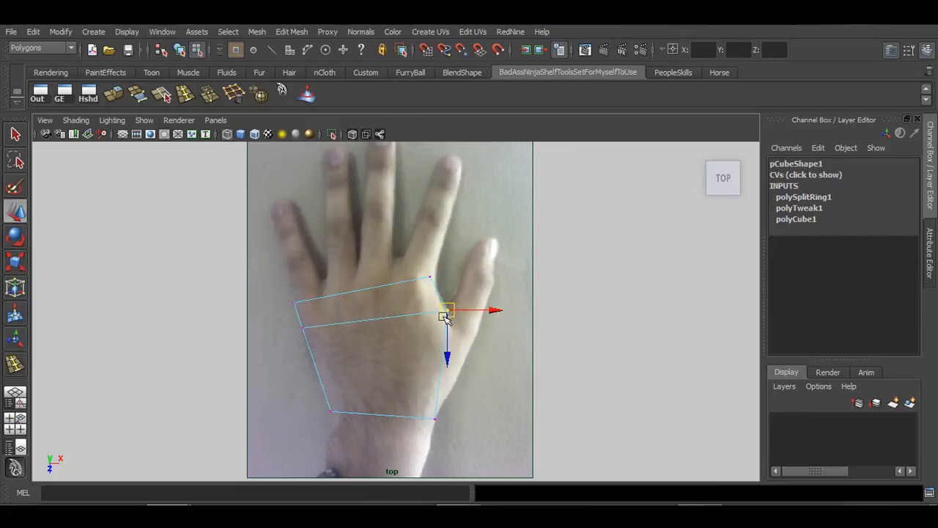
Nudge the knuckle-end corner vertex at the base of the index finger slightly toward the wrist
{"action": "key", "text": "q"}
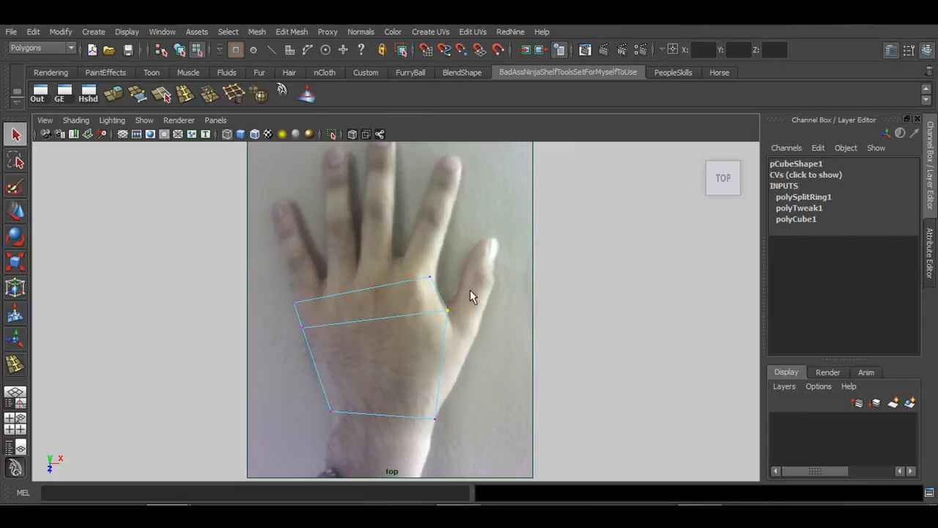
{"action": "left_click", "coordinate": [428, 276]}
{"action": "key", "text": "w"}
{"action": "left_click_drag", "start_coordinate": [431, 278], "coordinate": [433, 282]}
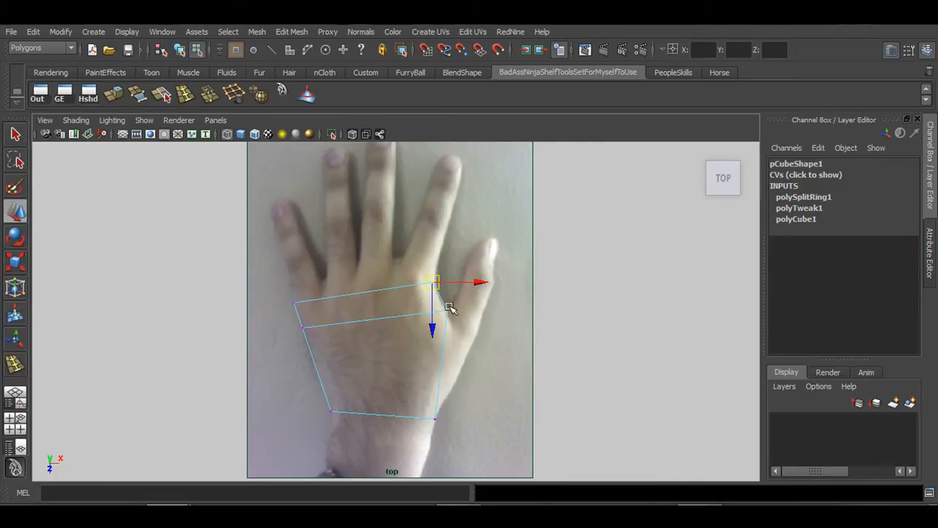
Nudge the edge loop's thumb-side vertex slightly inward at the web between the index finger and thumb
{"action": "left_click", "coordinate": [303, 328]}
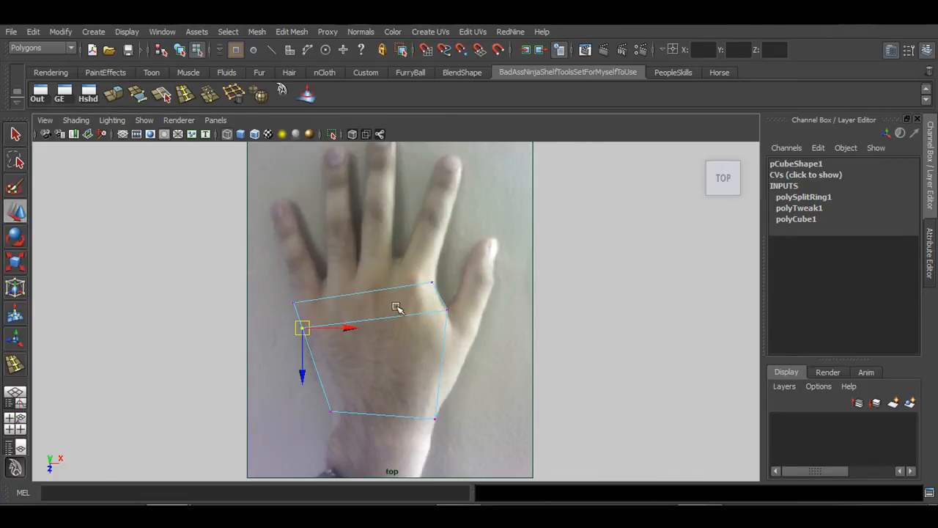
{"action": "left_click", "coordinate": [445, 312]}
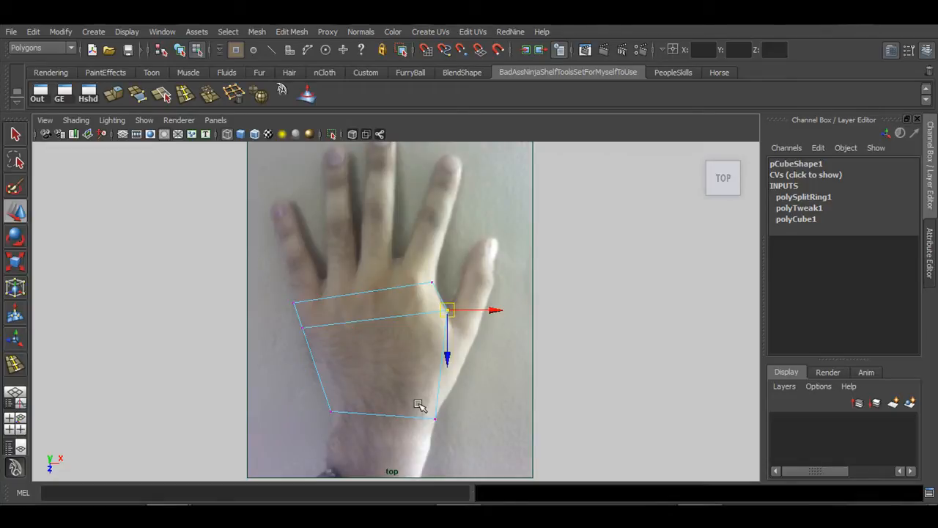
{"action": "left_click", "coordinate": [436, 420]}
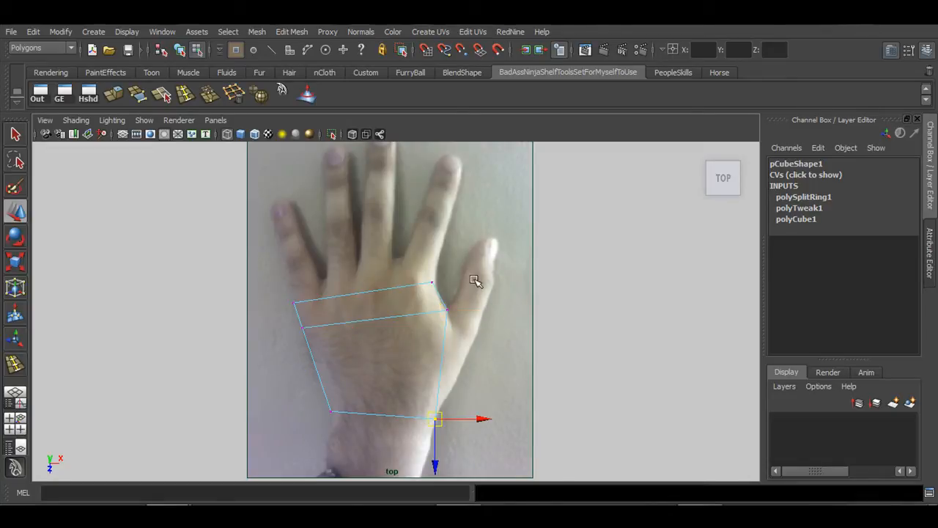
{"action": "left_click", "coordinate": [446, 311]}
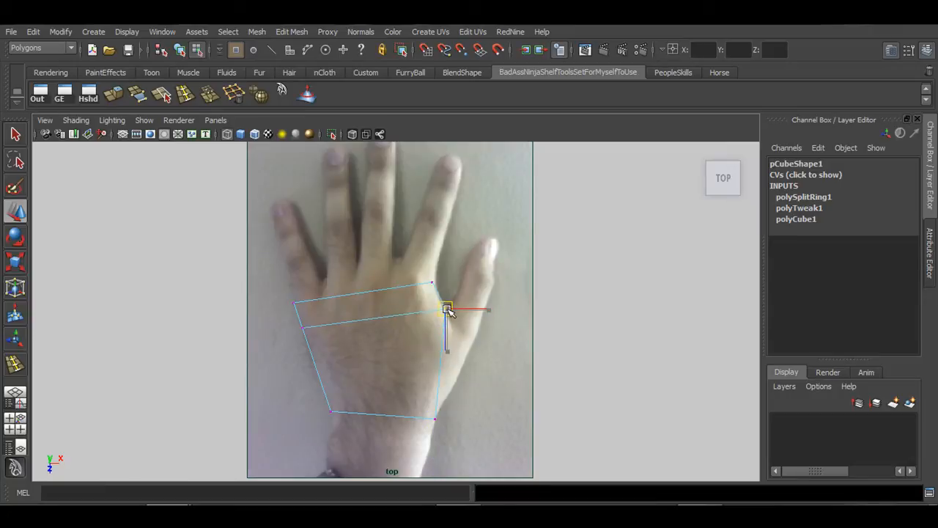
{"action": "key", "text": "q"}
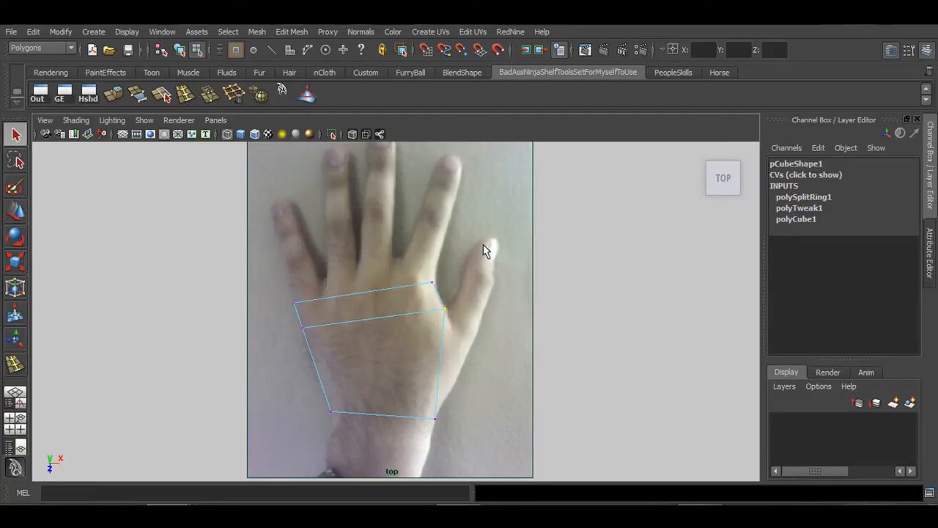
Move the index-finger corner vertex back toward the fingers and the little-finger corner vertex slightly outward
{"action": "left_click_drag", "start_coordinate": [444, 292], "coordinate": [444, 292]}
{"action": "key", "text": "w"}
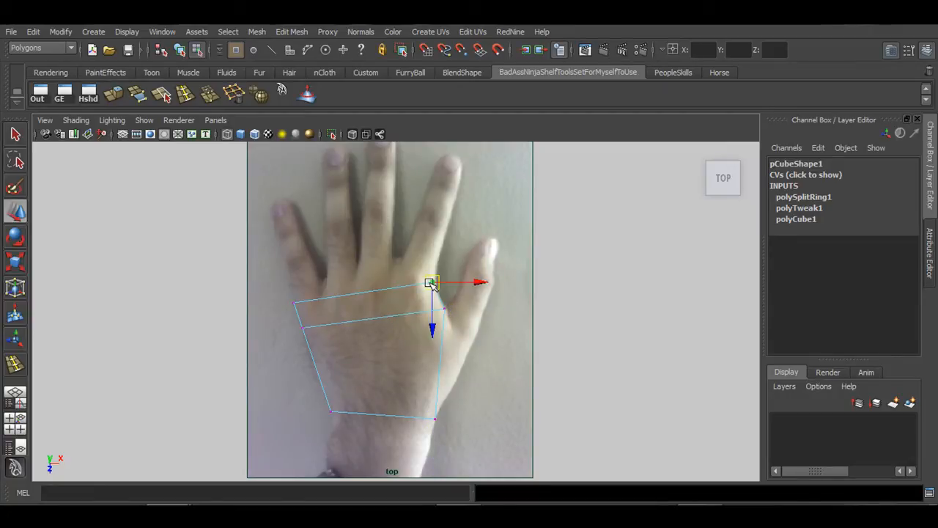
{"action": "left_click", "coordinate": [298, 302]}
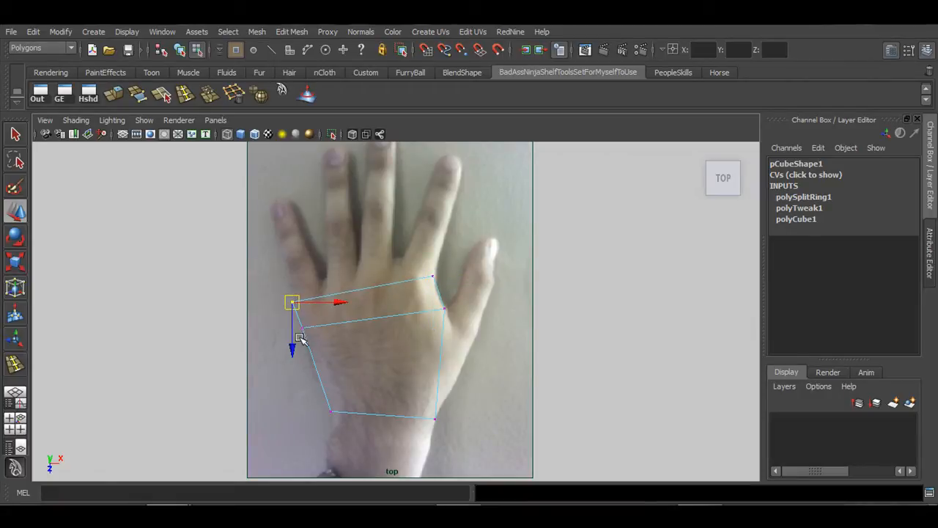
Move the edge loop's little-finger-side vertex outward to match the hand's outer edge in the photo
{"action": "left_click", "coordinate": [303, 327]}
{"action": "mouse_move", "coordinate": [303, 327]}
{"action": "left_mouse_down"}
{"action": "mouse_move", "coordinate": [307, 343]}
{"action": "mouse_move", "coordinate": [296, 329]}
{"action": "left_mouse_up"}
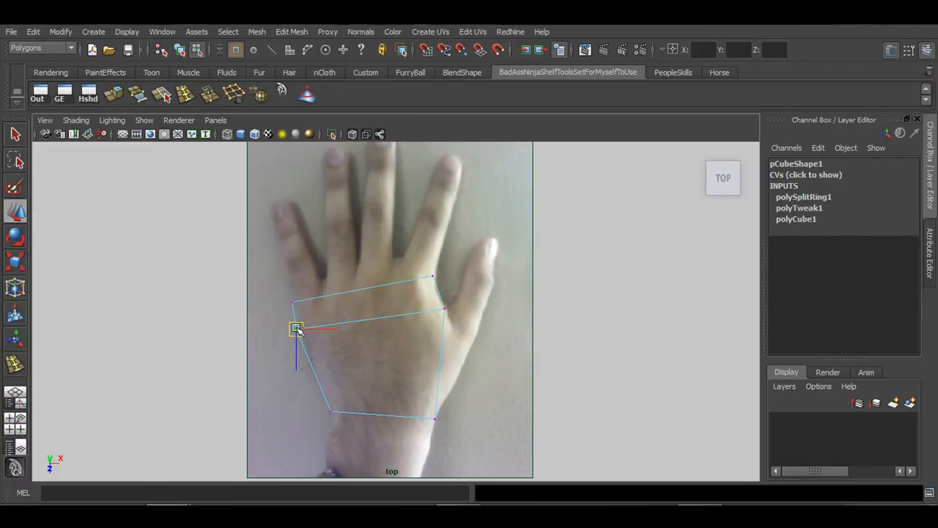
{"action": "key", "text": "q"}
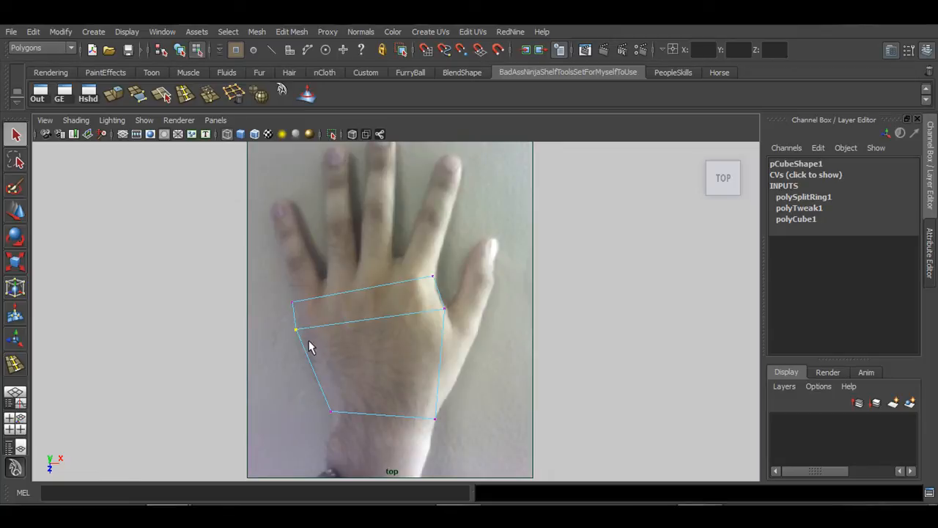
{"action": "key", "text": "w"}
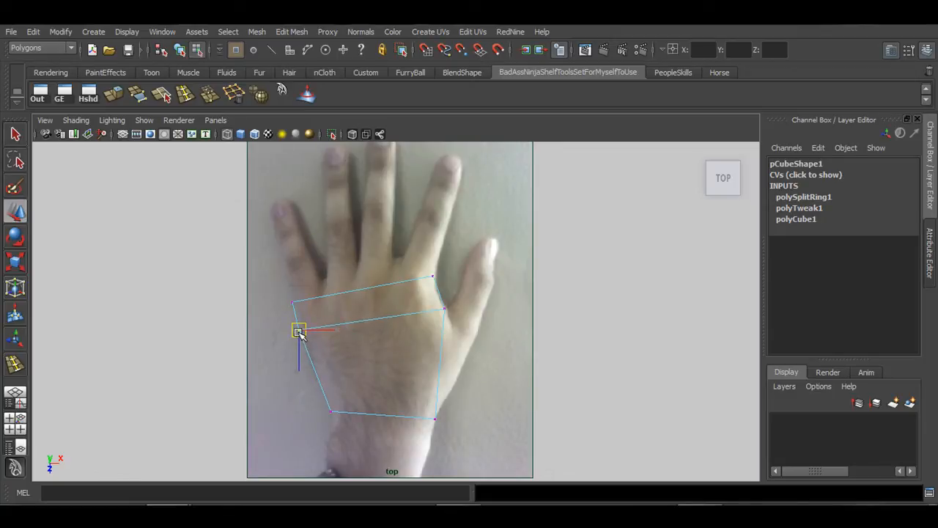
{"action": "left_click_drag", "start_coordinate": [300, 333], "coordinate": [297, 333]}
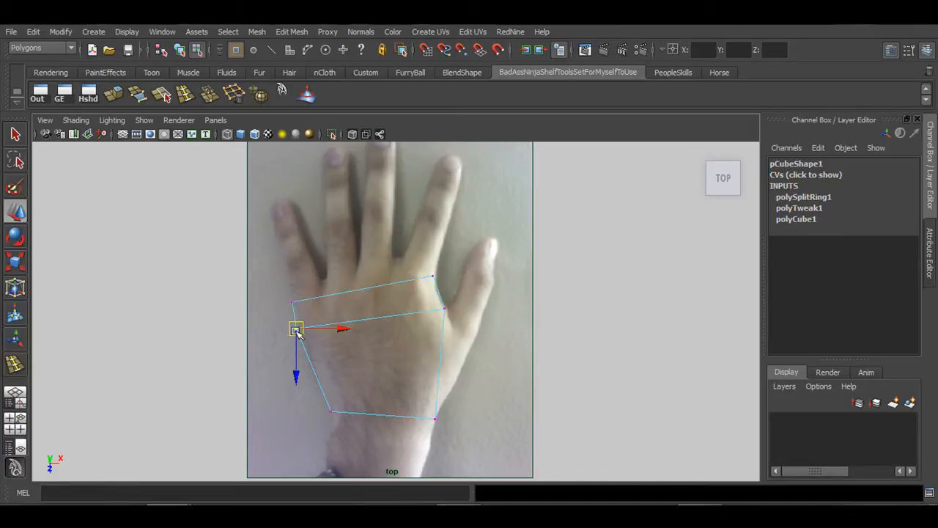
{"action": "left_click_drag", "start_coordinate": [296, 329], "coordinate": [299, 331]}
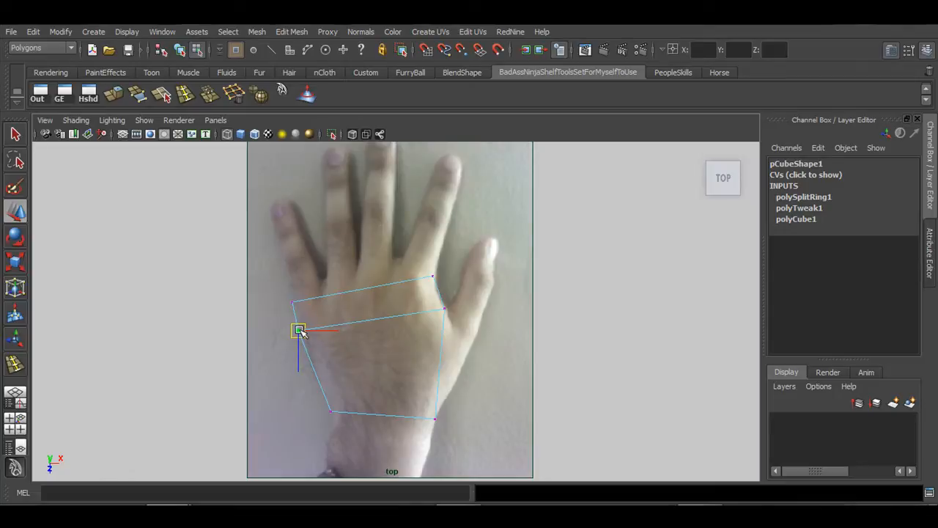
{"action": "left_click_drag", "start_coordinate": [302, 332], "coordinate": [298, 332]}
Examine the palm block's form from several angles in the perspective view, ending in the top view
{"action": "middle_click_drag", "start_coordinate": [402, 307], "coordinate": [383, 309], "text": "alt"}
{"action": "key", "text": "space"}
{"action": "key", "text": "space"}
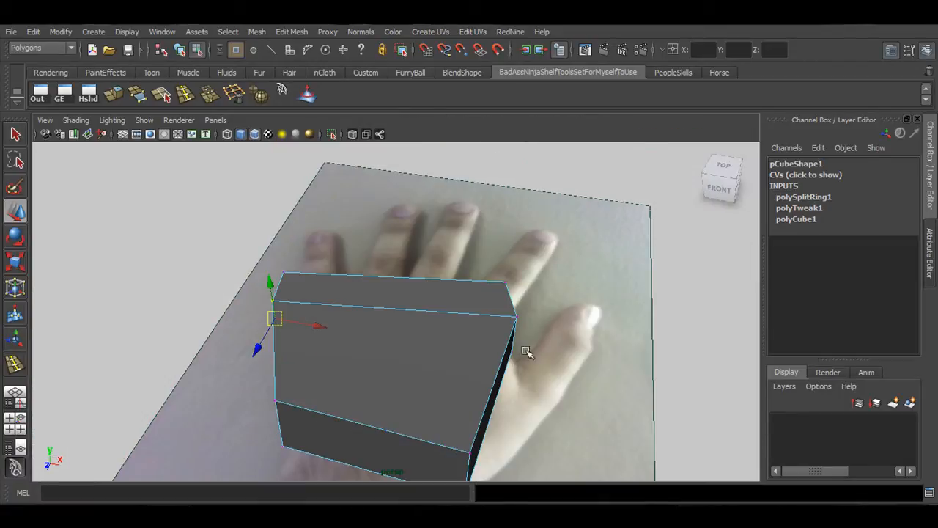
{"action": "left_click_drag", "start_coordinate": [528, 352], "coordinate": [325, 308], "text": "alt"}
{"action": "left_click_drag", "start_coordinate": [304, 321], "coordinate": [472, 335], "text": "alt"}
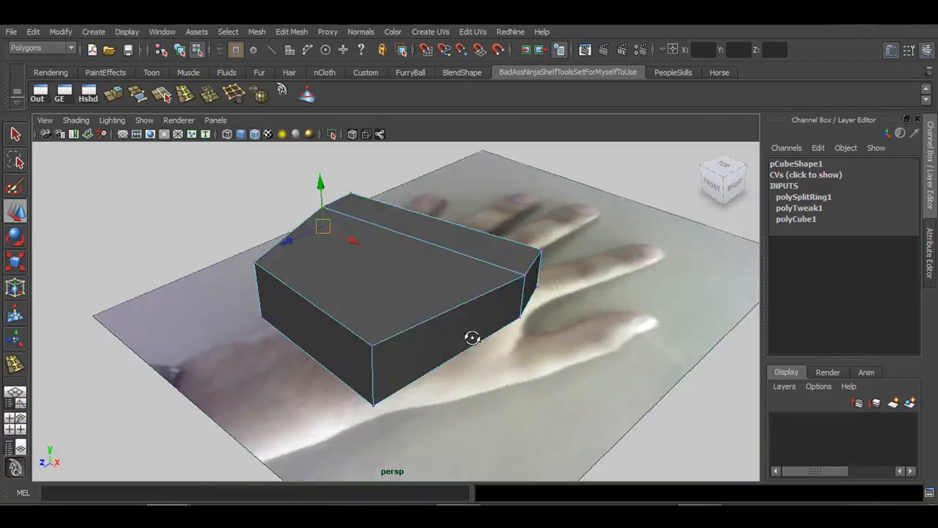
{"action": "key", "text": "space"}
{"action": "key", "text": "space"}
{"action": "middle_click_drag", "start_coordinate": [432, 351], "coordinate": [415, 322], "text": "alt"}
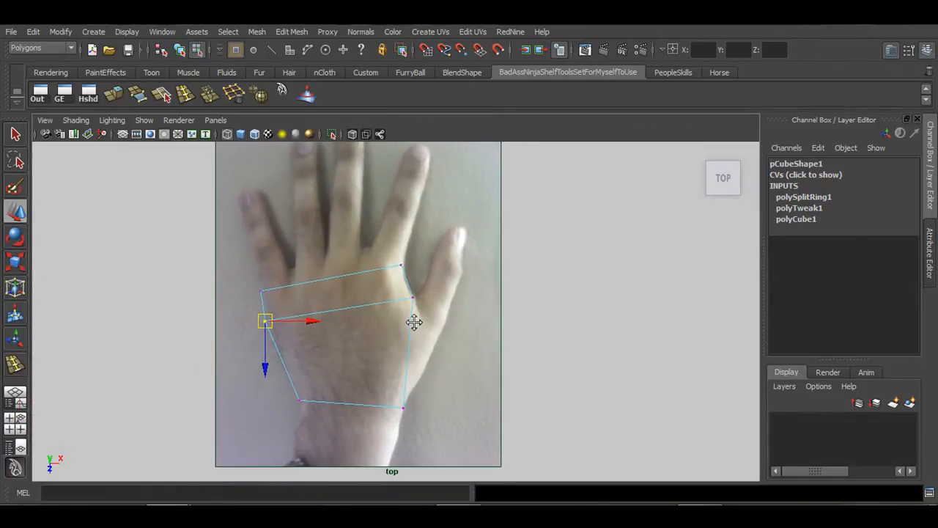
Insert a lengthwise edge loop through the middle of the palm, from the knuckles to the wrist
{"action": "right_click_drag", "start_coordinate": [402, 267], "coordinate": [458, 247]}
{"action": "left_click", "coordinate": [400, 268]}
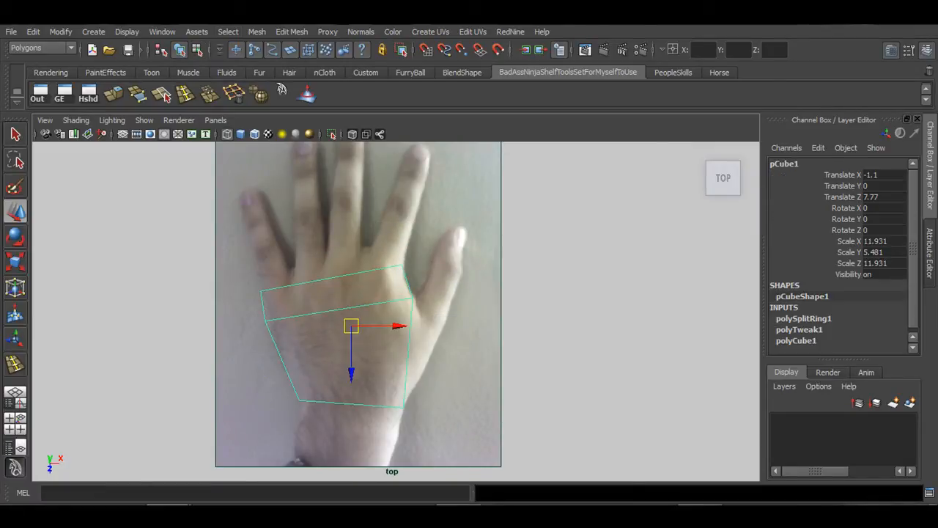
{"action": "left_click", "coordinate": [185, 96]}
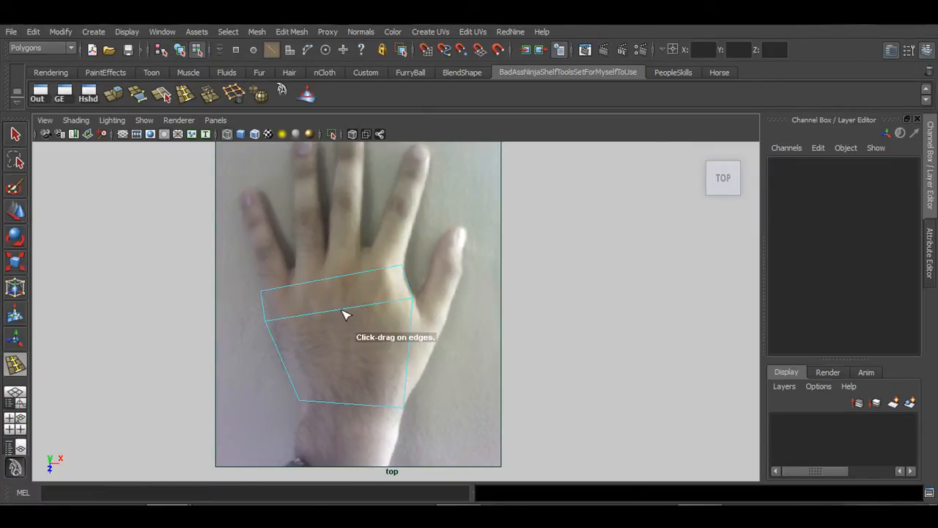
{"action": "left_click", "coordinate": [345, 312]}
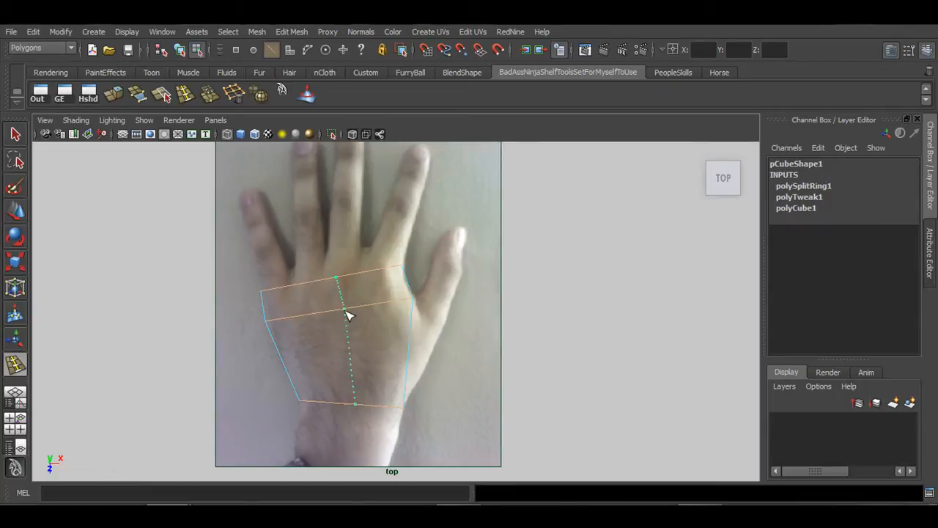
{"action": "left_click", "coordinate": [347, 314]}
Raise the lengthwise middle edge loop in the perspective view to arch the back of the hand
{"action": "key", "text": "space"}
{"action": "key", "text": "space"}
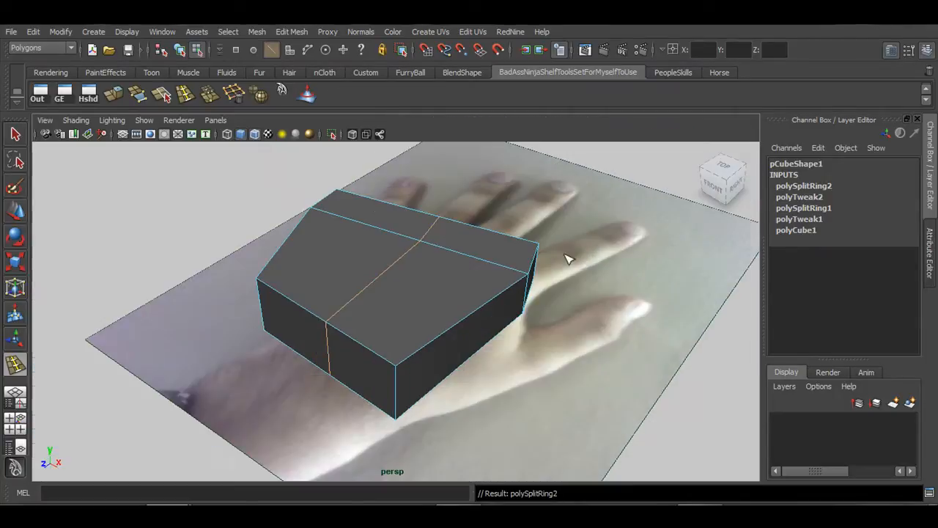
{"action": "left_click_drag", "start_coordinate": [568, 259], "coordinate": [399, 255], "text": "alt"}
{"action": "key", "text": "w"}
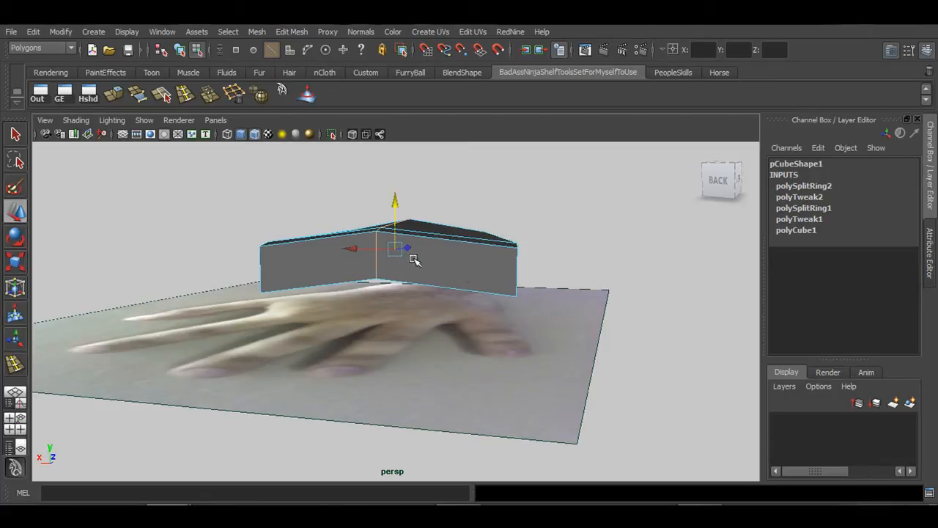
{"action": "left_click_drag", "start_coordinate": [365, 286], "coordinate": [391, 211], "text": "alt"}
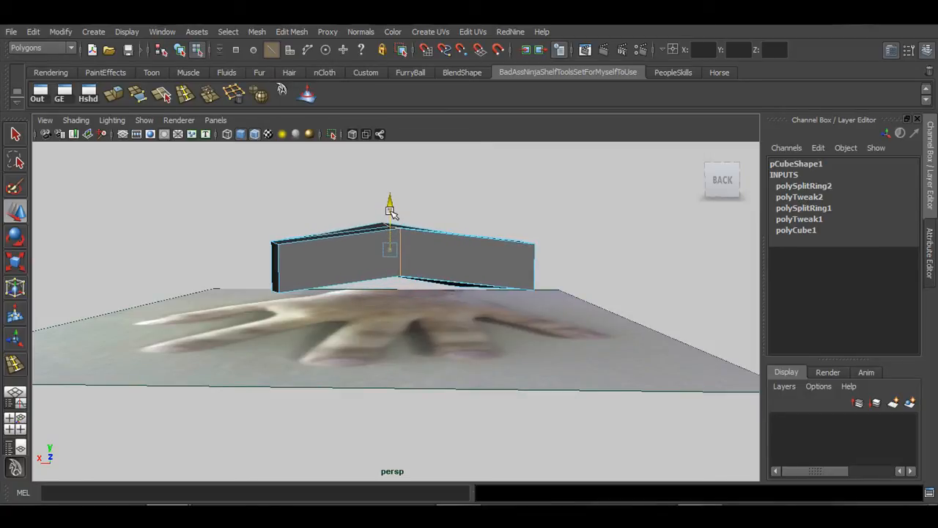
{"action": "left_click_drag", "start_coordinate": [450, 259], "coordinate": [541, 294], "text": "alt"}
{"action": "right_click_drag", "start_coordinate": [444, 261], "coordinate": [469, 248]}
{"action": "left_click_drag", "start_coordinate": [472, 305], "coordinate": [441, 290], "text": "alt"}
Scale the two little-finger-side wrist corner vertices closer together vertically to thin that corner
{"action": "right_click_drag", "start_coordinate": [315, 261], "coordinate": [317, 292]}
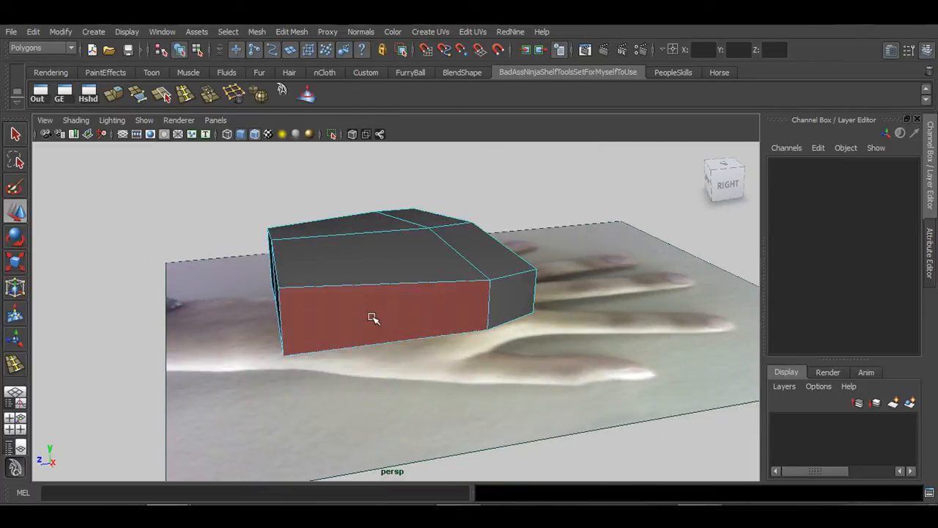
{"action": "left_click_drag", "start_coordinate": [373, 315], "coordinate": [371, 292], "text": "alt"}
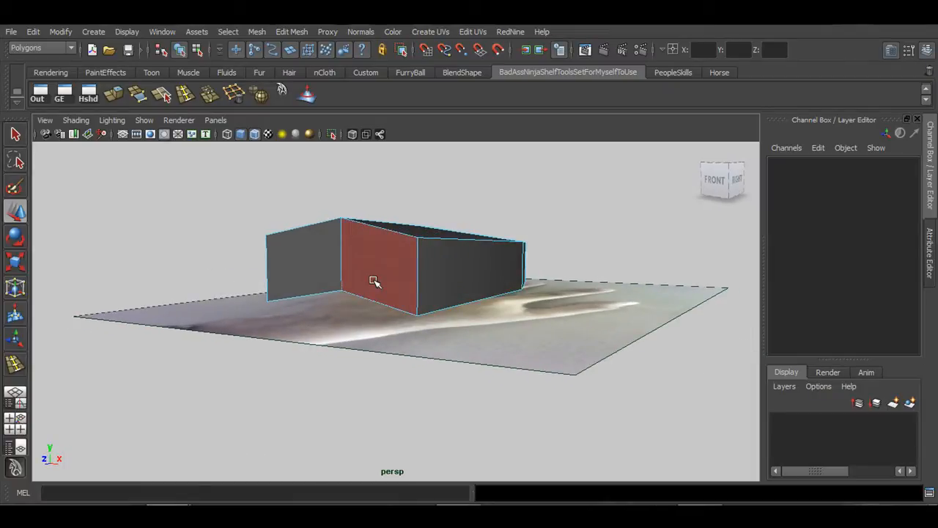
{"action": "left_click_drag", "start_coordinate": [305, 278], "coordinate": [373, 272], "text": "alt"}
{"action": "key", "text": "q"}
{"action": "right_click_drag", "start_coordinate": [372, 272], "coordinate": [340, 264]}
{"action": "left_click", "coordinate": [314, 312]}
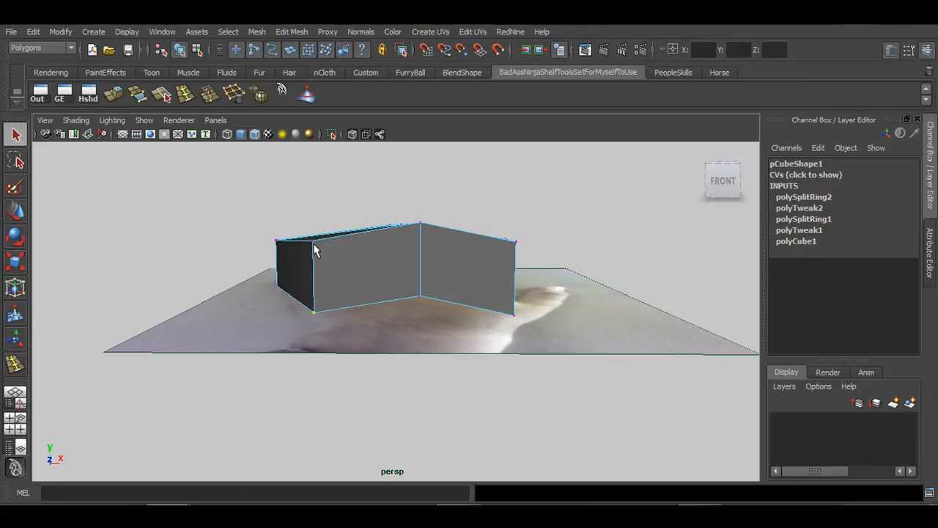
{"action": "key", "text": "r"}
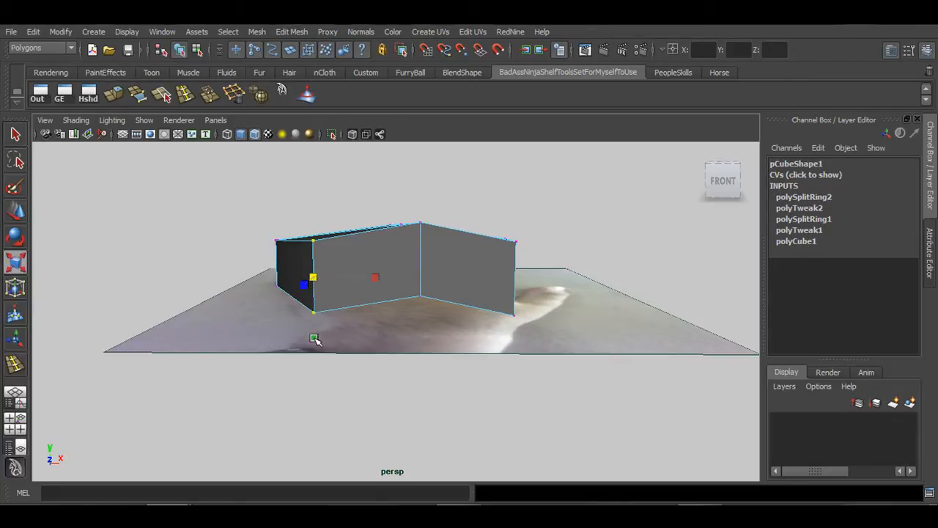
{"action": "left_click_drag", "start_coordinate": [314, 339], "coordinate": [313, 320]}
Move the thinned little-finger-side wrist corner vertices slightly upward
{"action": "left_click_drag", "start_coordinate": [491, 310], "coordinate": [480, 287], "text": "alt"}
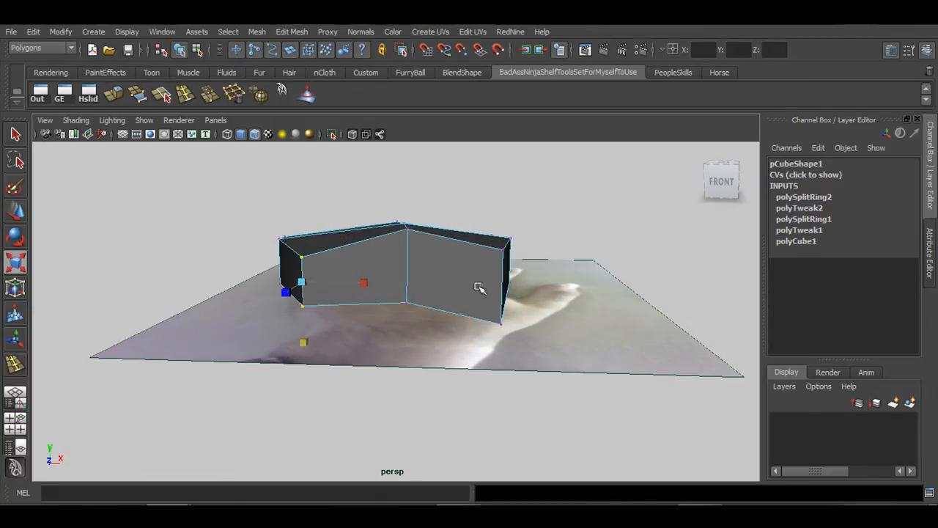
{"action": "key", "text": "w"}
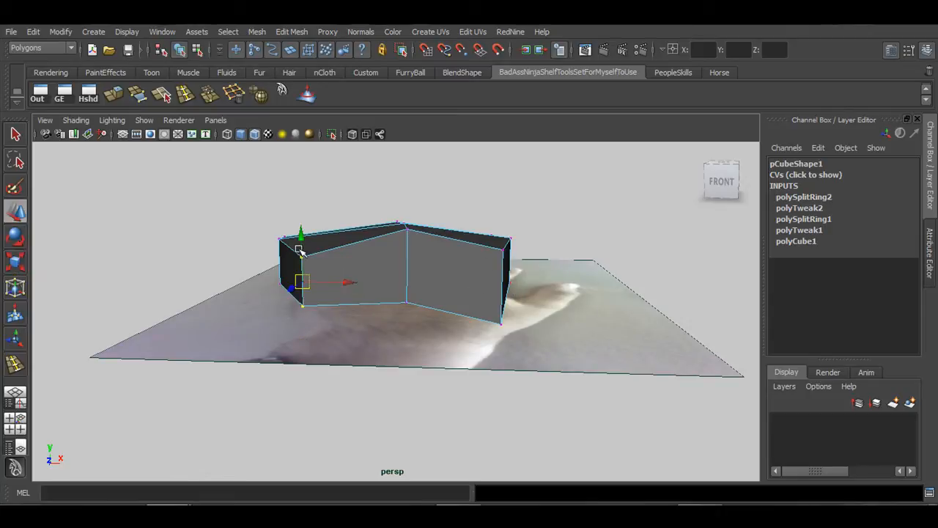
{"action": "left_click_drag", "start_coordinate": [301, 248], "coordinate": [300, 243]}
{"action": "left_click_drag", "start_coordinate": [391, 251], "coordinate": [295, 176], "text": "alt"}
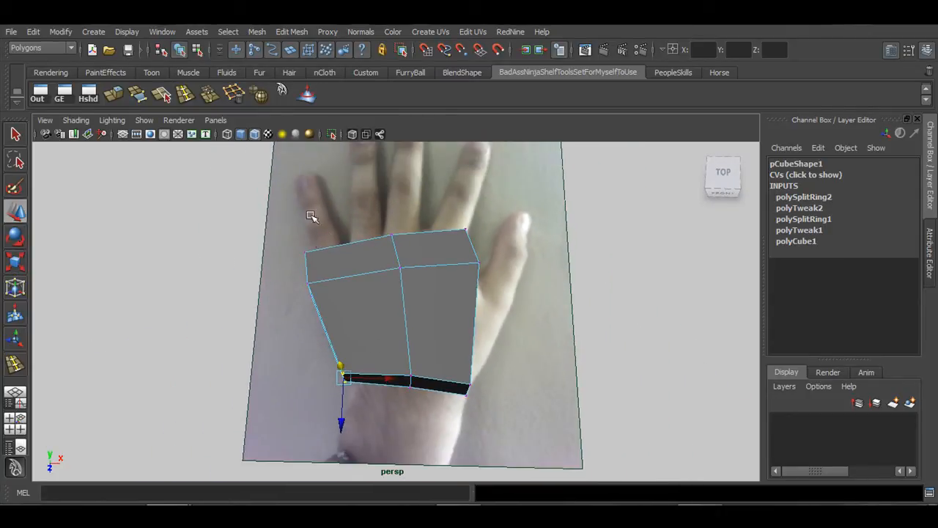
{"action": "left_click_drag", "start_coordinate": [410, 362], "coordinate": [408, 276], "text": "alt"}
{"action": "scroll", "coordinate": [377, 293], "scroll_direction": "up", "scroll_amount": 4}
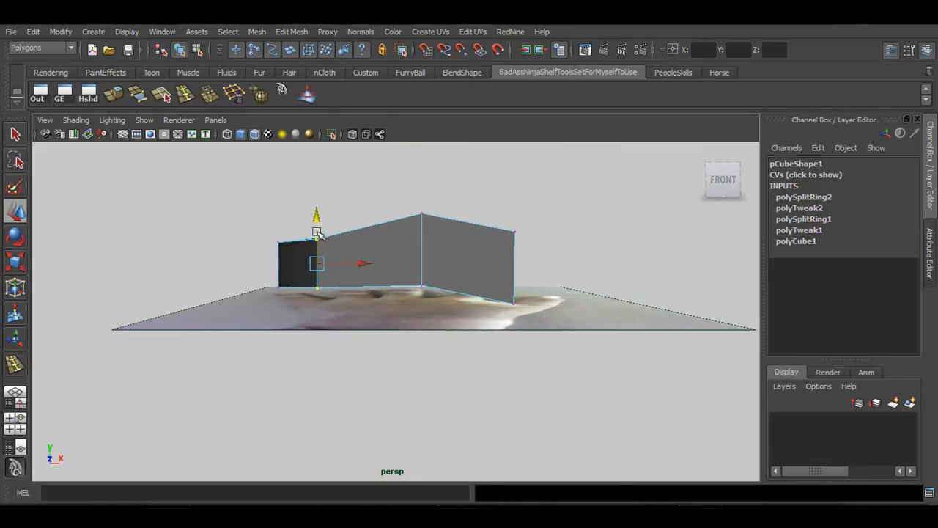
{"action": "left_click_drag", "start_coordinate": [317, 232], "coordinate": [473, 257], "text": "alt"}
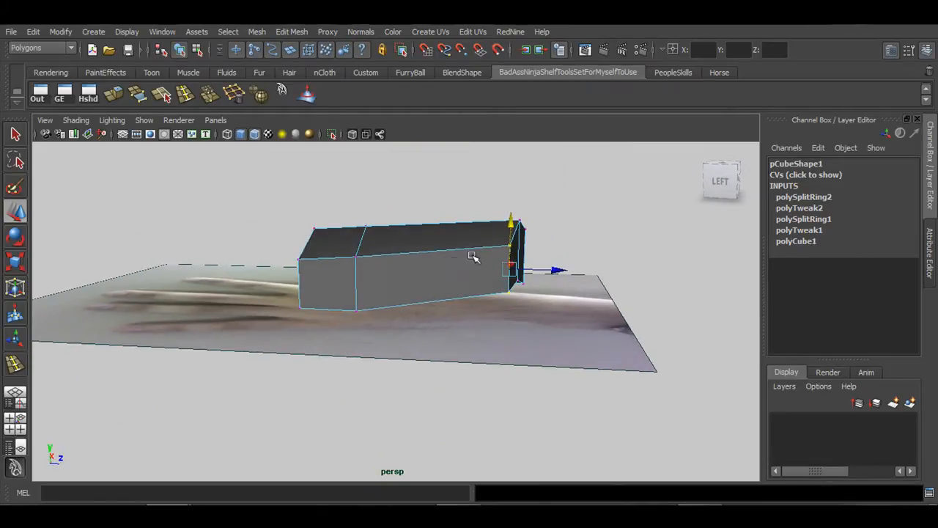
Raise the vertical edge of the crosswise loop slightly on the palm's little-finger side
{"action": "left_click_drag", "start_coordinate": [419, 283], "coordinate": [413, 264], "text": "alt"}
{"action": "right_click_drag", "start_coordinate": [394, 259], "coordinate": [372, 278]}
{"action": "left_click", "coordinate": [384, 274]}
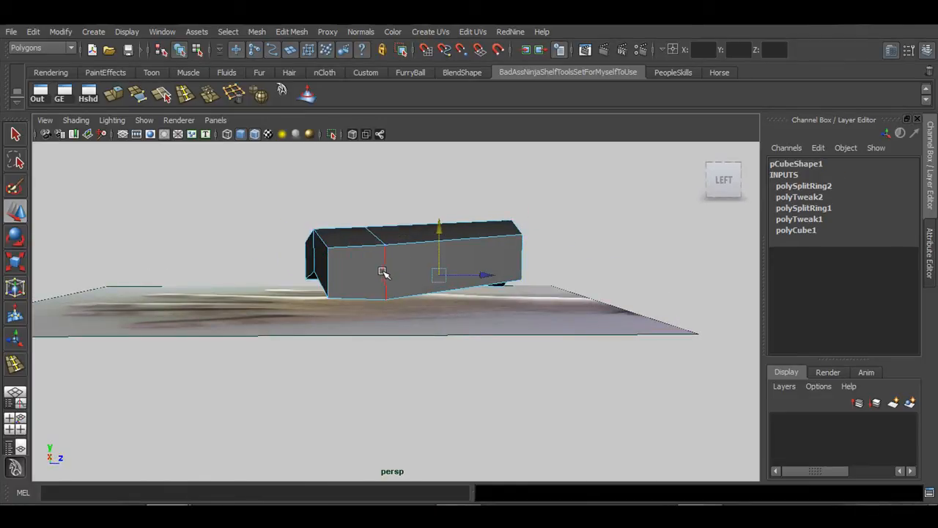
{"action": "left_click", "coordinate": [387, 242]}
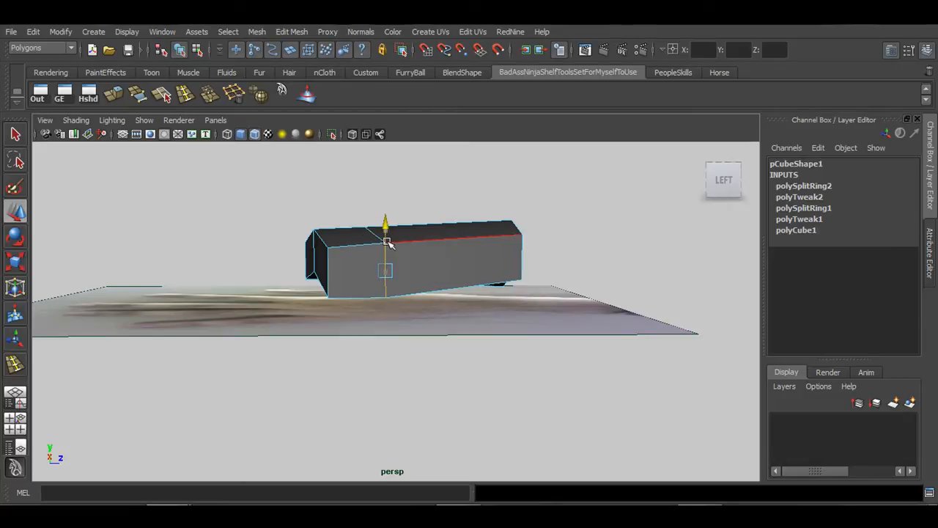
{"action": "mouse_move", "coordinate": [387, 241]}
{"action": "left_mouse_down", "text": "alt"}
{"action": "mouse_move", "coordinate": [390, 255]}
{"action": "mouse_move", "coordinate": [359, 228]}
{"action": "mouse_move", "coordinate": [369, 210]}
{"action": "mouse_move", "coordinate": [354, 261]}
{"action": "mouse_move", "coordinate": [388, 269]}
{"action": "mouse_move", "coordinate": [425, 260]}
{"action": "left_mouse_up", "text": "alt"}
{"action": "key", "text": "r"}
{"action": "key", "text": "q"}
Extrude the palm's thumb-side face nearest the wrist and move it outward toward the thumb base in the top view
{"action": "right_click_drag", "start_coordinate": [426, 259], "coordinate": [433, 294]}
{"action": "left_click_drag", "start_coordinate": [466, 292], "coordinate": [534, 261], "text": "alt"}
{"action": "left_click", "coordinate": [408, 284]}
{"action": "key", "text": "space"}
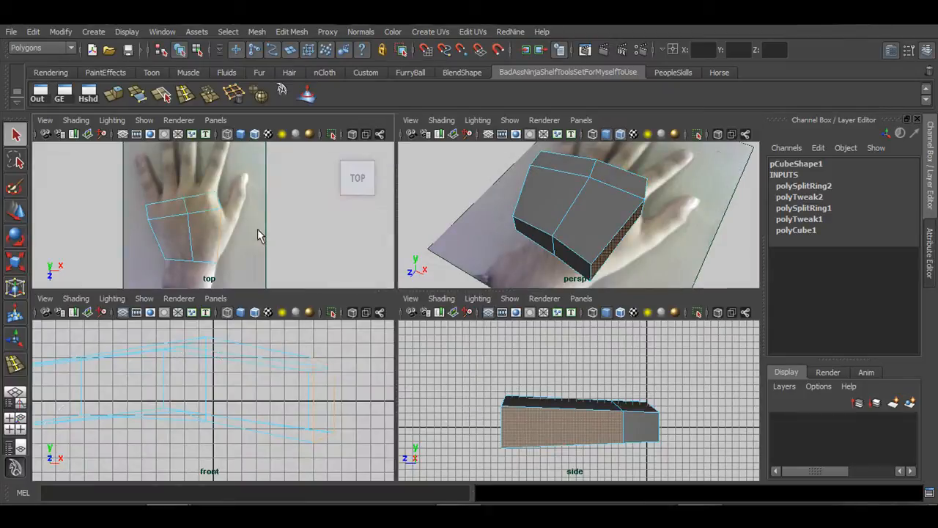
{"action": "key", "text": "space"}
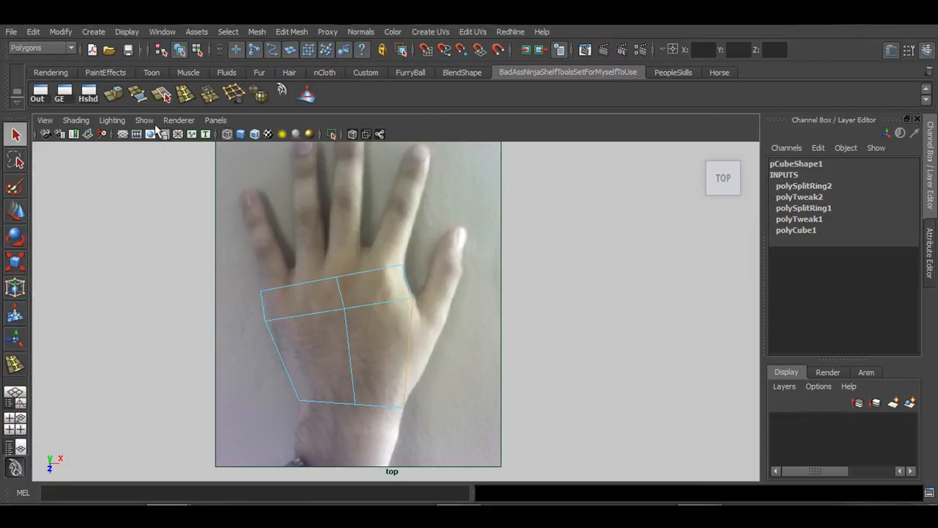
{"action": "left_click", "coordinate": [117, 99]}
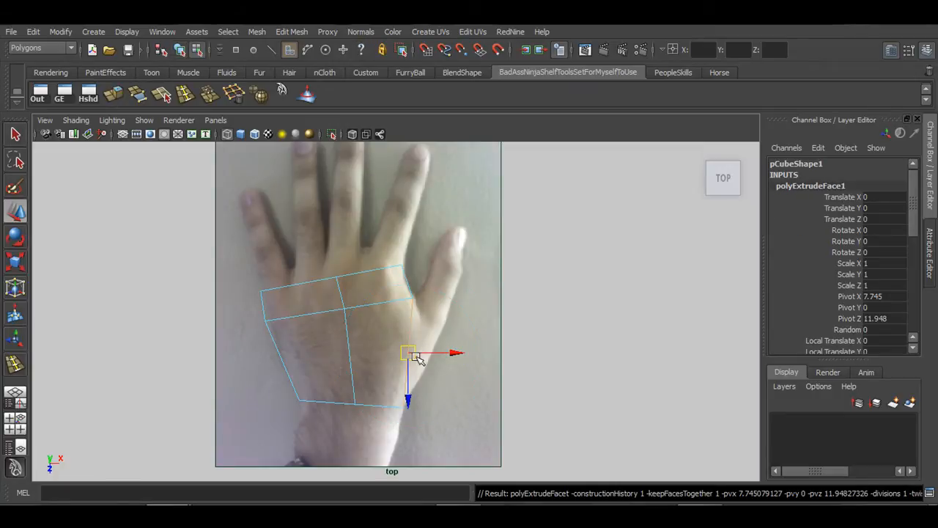
{"action": "left_click_drag", "start_coordinate": [408, 354], "coordinate": [428, 337]}
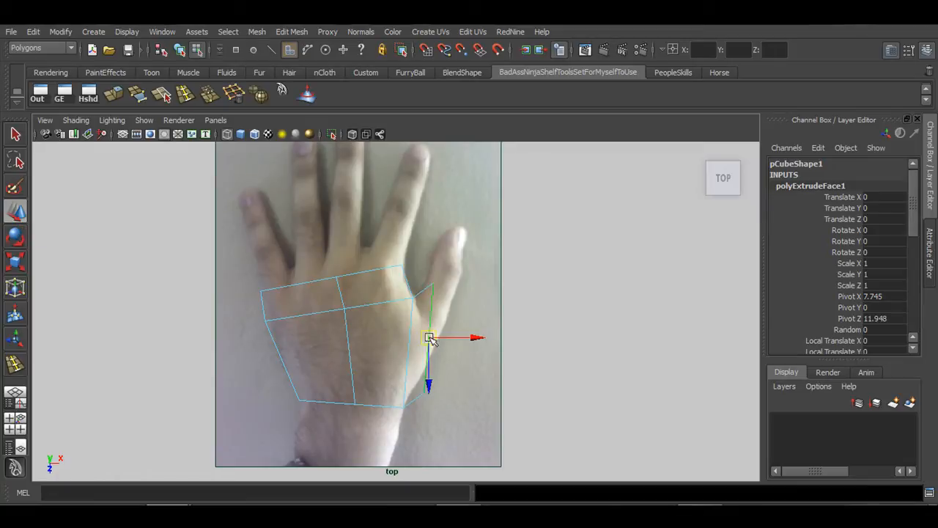
{"action": "mouse_move", "coordinate": [433, 337]}
{"action": "left_mouse_down"}
{"action": "mouse_move", "coordinate": [441, 339]}
{"action": "mouse_move", "coordinate": [436, 323]}
{"action": "mouse_move", "coordinate": [458, 336]}
{"action": "mouse_move", "coordinate": [427, 329]}
{"action": "left_mouse_up"}
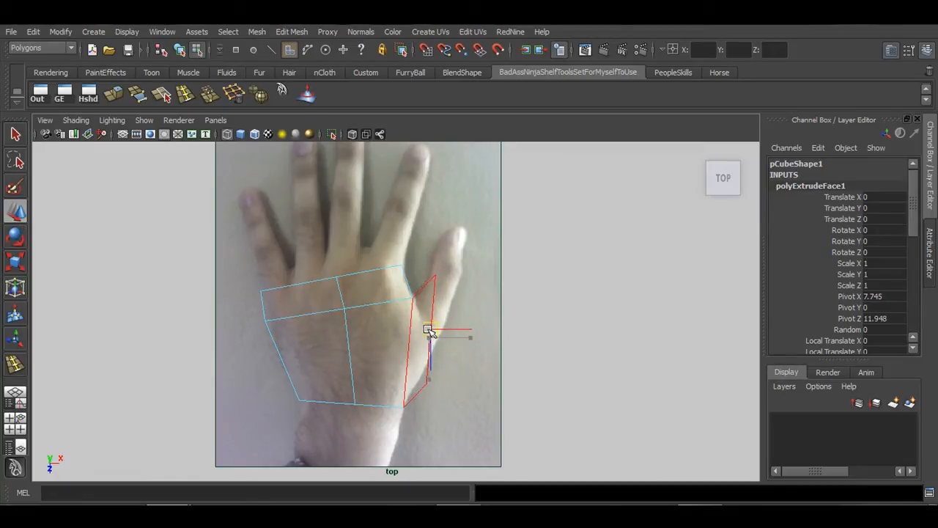
Rotate the extruded face so it angles across the base of the thumb
{"action": "key", "text": "e"}
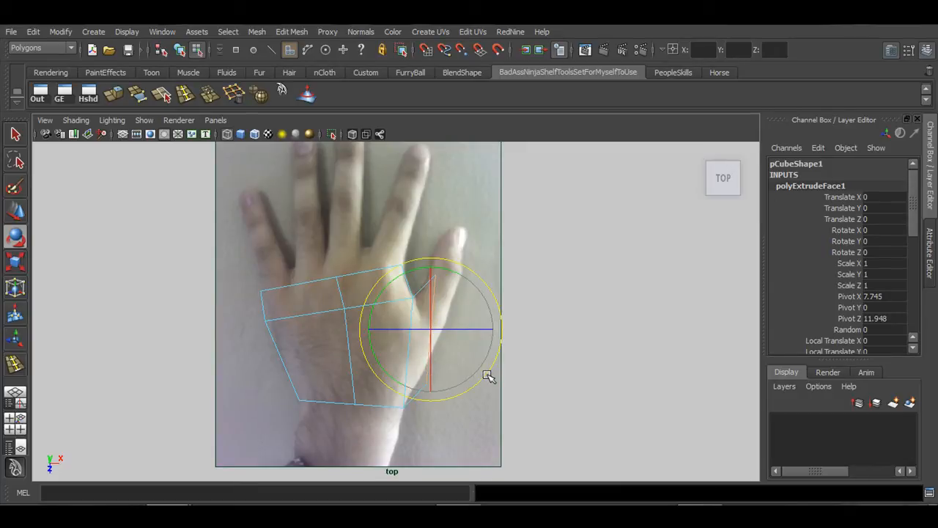
{"action": "mouse_move", "coordinate": [485, 376]}
{"action": "left_mouse_down"}
{"action": "mouse_move", "coordinate": [520, 346]}
{"action": "mouse_move", "coordinate": [527, 323]}
{"action": "left_mouse_up"}
{"action": "key", "text": "r"}
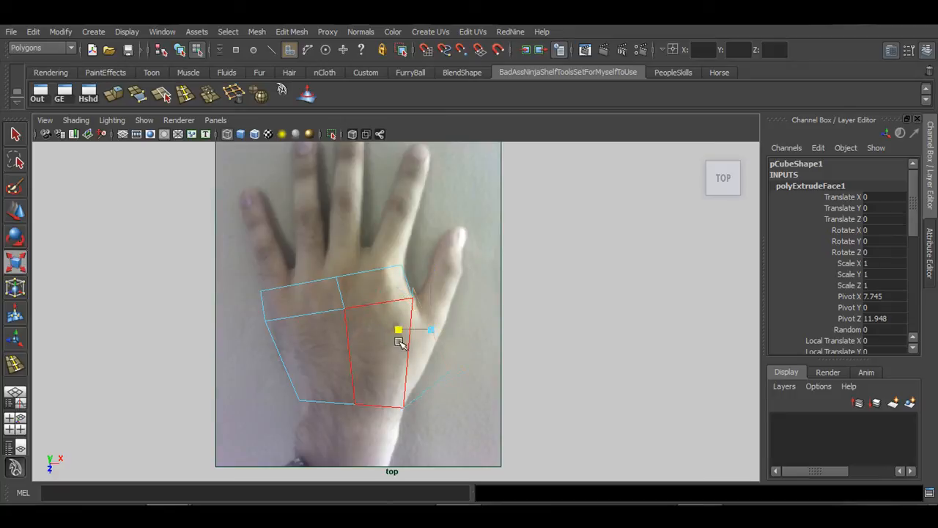
{"action": "left_click", "coordinate": [431, 268]}
Move the extruded face's corner vertices in the top view to fit the width of the photo's thumb base
{"action": "right_click_drag", "start_coordinate": [422, 261], "coordinate": [382, 258]}
{"action": "key", "text": "w"}
{"action": "left_click_drag", "start_coordinate": [421, 307], "coordinate": [418, 300]}
{"action": "mouse_move", "coordinate": [456, 331]}
{"action": "left_mouse_down"}
{"action": "mouse_move", "coordinate": [437, 380]}
{"action": "mouse_move", "coordinate": [448, 329]}
{"action": "left_mouse_up"}
{"action": "right_click_drag", "start_coordinate": [289, 329], "coordinate": [457, 294], "text": "alt"}
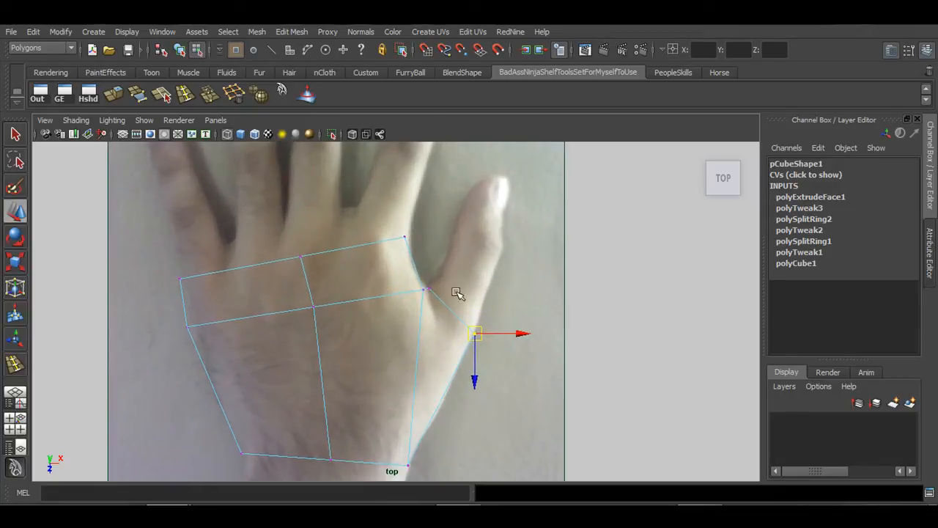
Adjust the palm corner and inner thumb-base vertices to follow the web between index finger and thumb
{"action": "left_click_drag", "start_coordinate": [425, 303], "coordinate": [418, 284]}
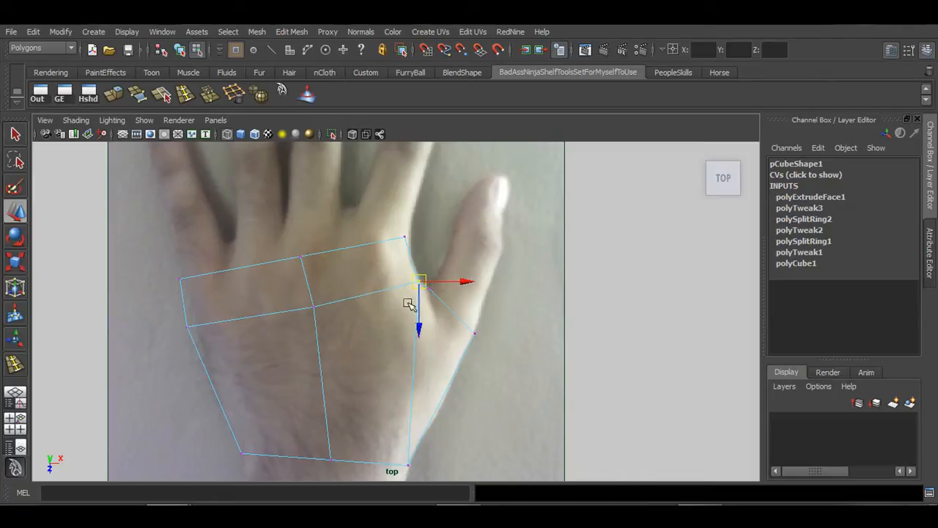
{"action": "key", "text": "q"}
{"action": "middle_click_drag", "start_coordinate": [432, 329], "coordinate": [432, 347], "text": "alt"}
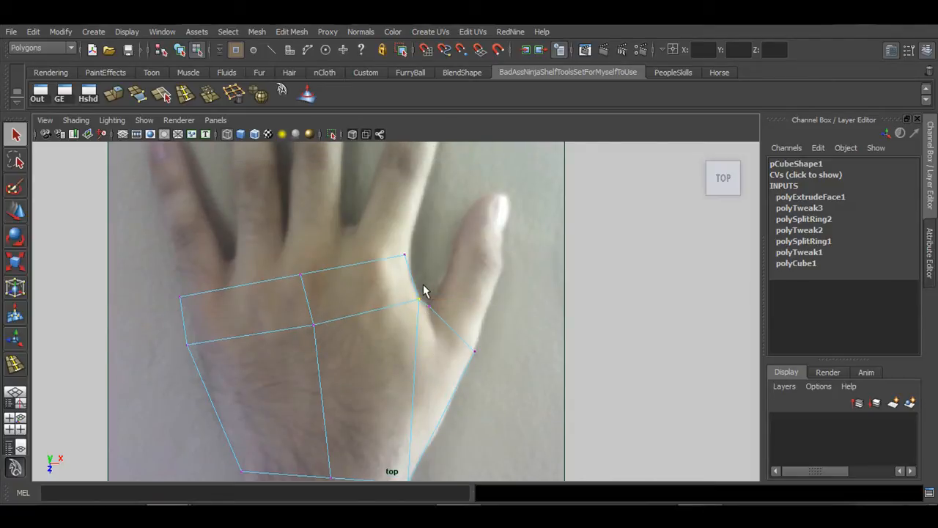
{"action": "key", "text": "w"}
{"action": "mouse_move", "coordinate": [430, 308]}
{"action": "left_mouse_down"}
{"action": "mouse_move", "coordinate": [418, 300]}
{"action": "mouse_move", "coordinate": [426, 303]}
{"action": "left_mouse_up"}
{"action": "key", "text": "q"}
{"action": "right_click_drag", "start_coordinate": [509, 379], "coordinate": [452, 310], "text": "alt"}
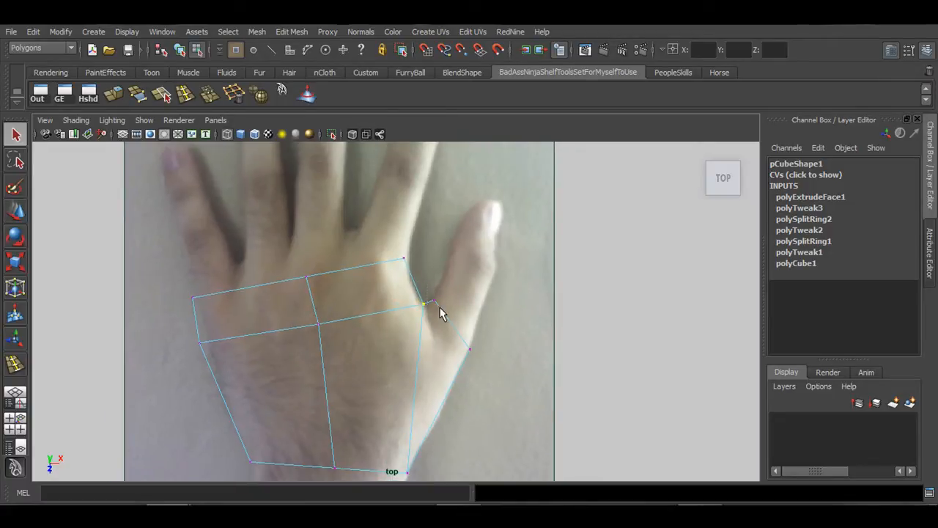
{"action": "key", "text": "w"}
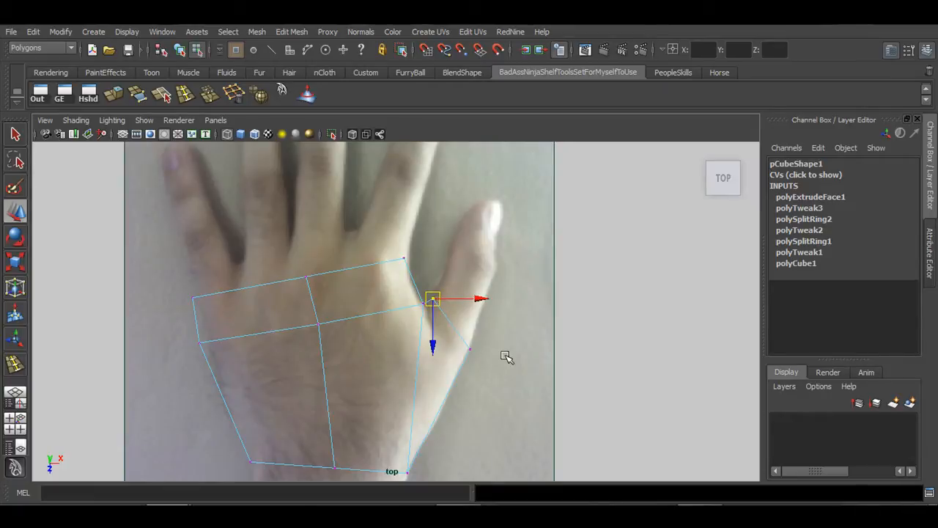
Move the middle vertex of the crosswise loop slightly toward the little-finger side and the fingers
{"action": "right_click_drag", "start_coordinate": [505, 356], "coordinate": [410, 393], "text": "alt"}
{"action": "middle_click_drag", "start_coordinate": [411, 394], "coordinate": [380, 412], "text": "alt"}
{"action": "middle_click_drag", "start_coordinate": [329, 356], "coordinate": [339, 382], "text": "alt"}
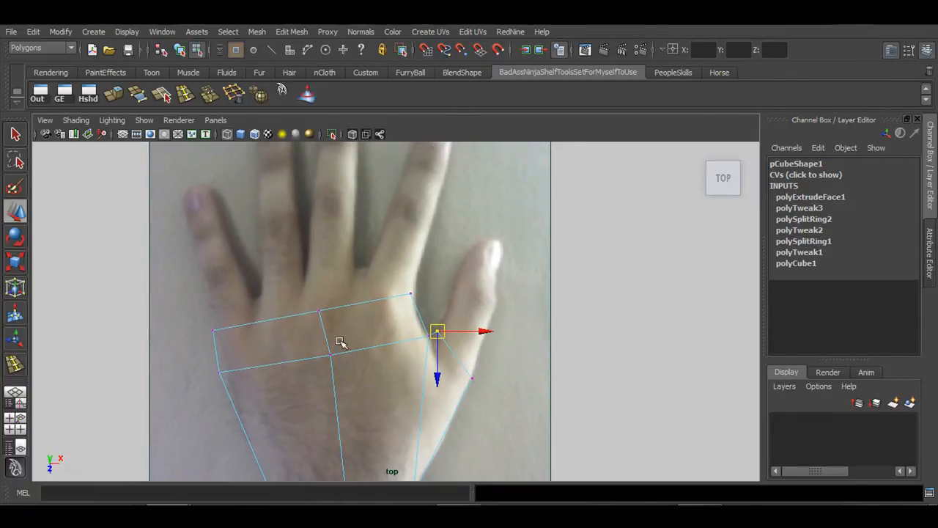
{"action": "left_click", "coordinate": [332, 355]}
{"action": "left_click_drag", "start_coordinate": [330, 357], "coordinate": [326, 355]}
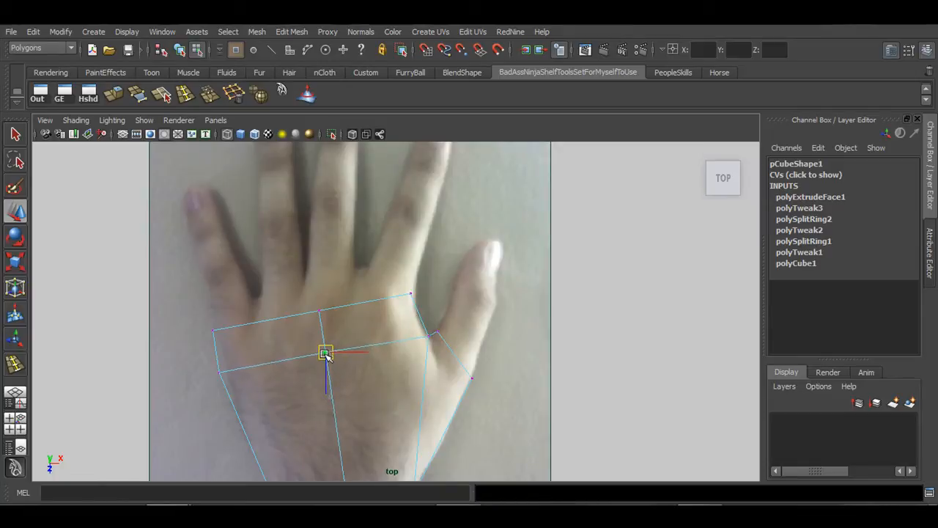
{"action": "scroll", "coordinate": [351, 360], "scroll_direction": "down", "scroll_amount": 2}
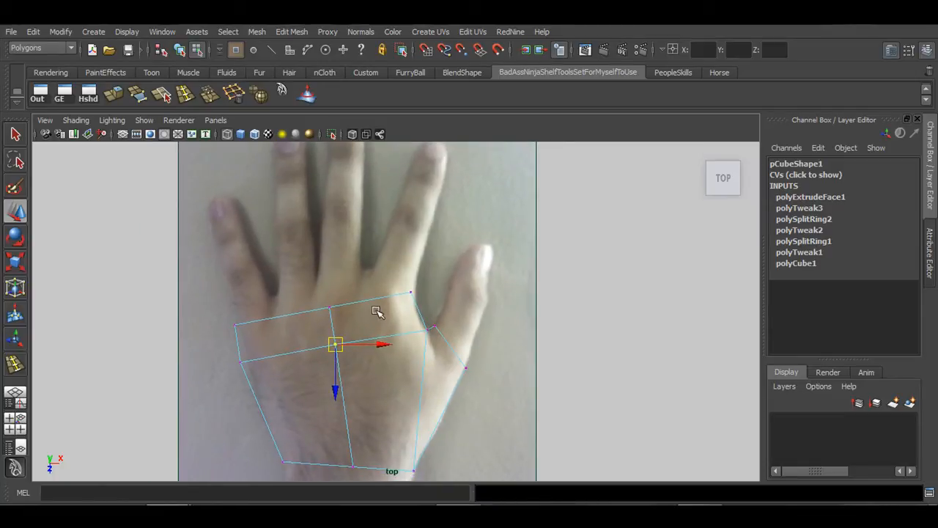
{"action": "middle_click_drag", "start_coordinate": [333, 385], "coordinate": [356, 346], "text": "alt"}
{"action": "key", "text": "q"}
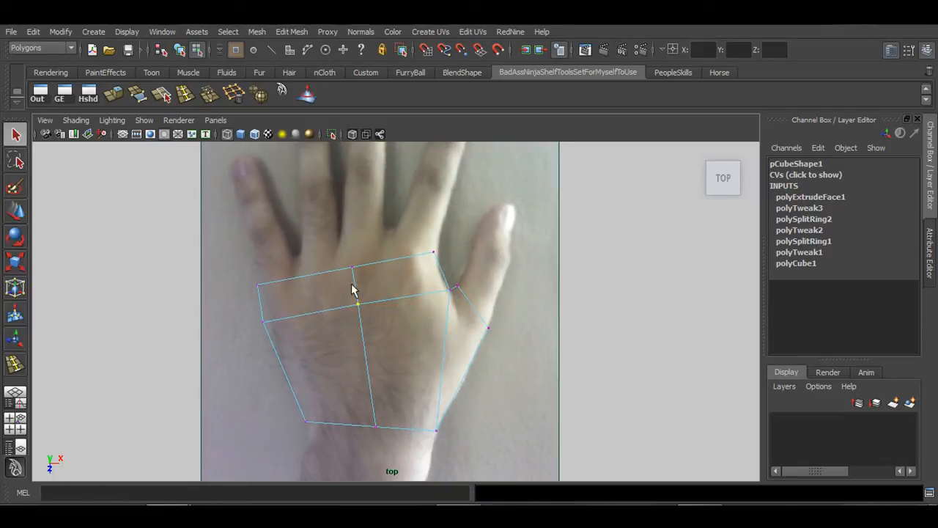
Extrude the thumb-base end face and move it along the photo's thumb to form the first thumb segment
{"action": "key", "text": "space"}
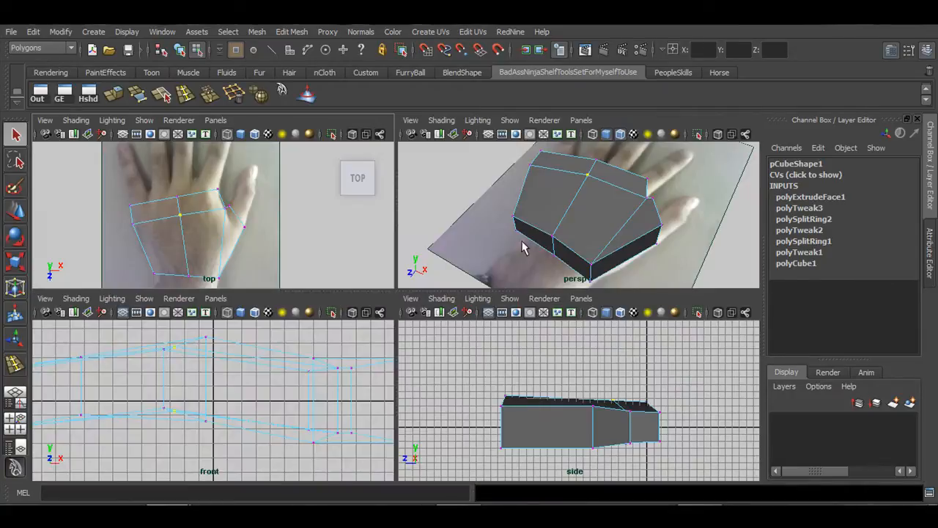
{"action": "key", "text": "space"}
{"action": "left_click_drag", "start_coordinate": [476, 278], "coordinate": [335, 261], "text": "alt"}
{"action": "right_click_drag", "start_coordinate": [336, 261], "coordinate": [338, 294]}
{"action": "left_click", "coordinate": [338, 294]}
{"action": "key", "text": "f"}
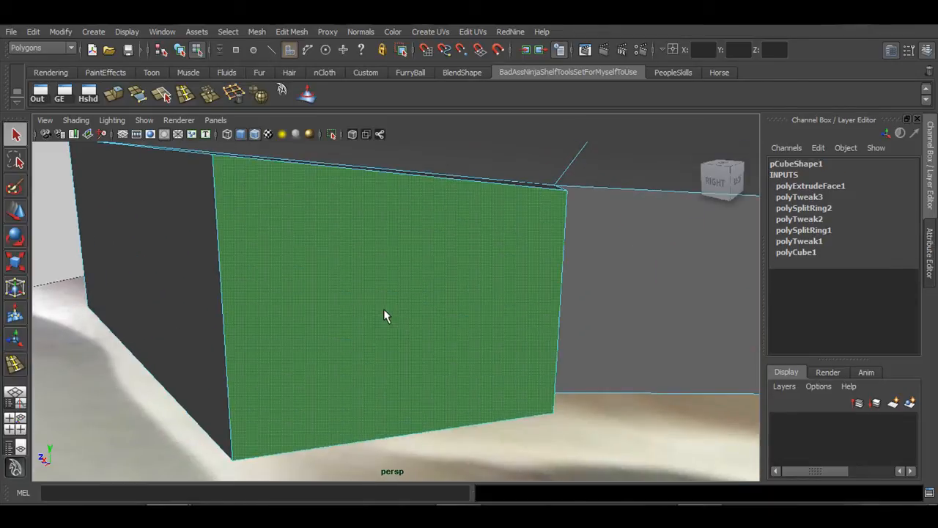
{"action": "key", "text": "space"}
{"action": "key", "text": "space"}
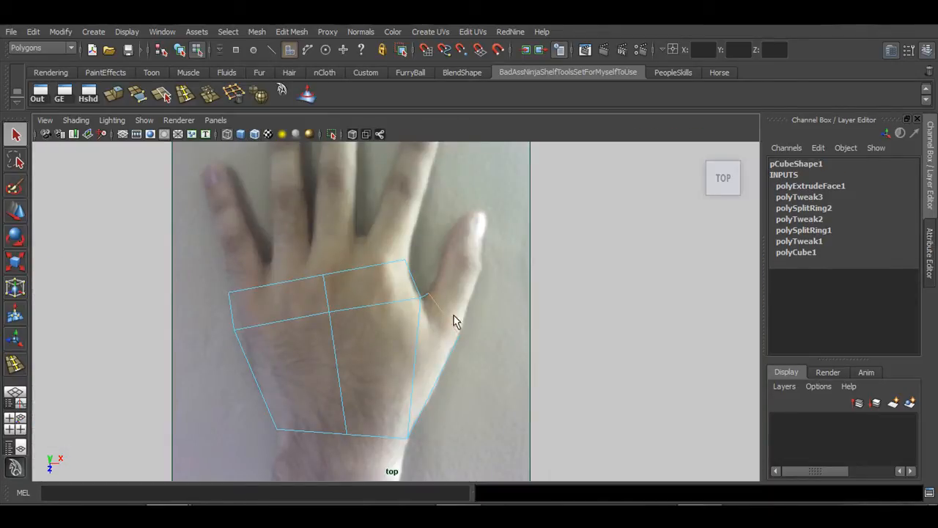
{"action": "left_click", "coordinate": [113, 96]}
{"action": "key", "text": "w"}
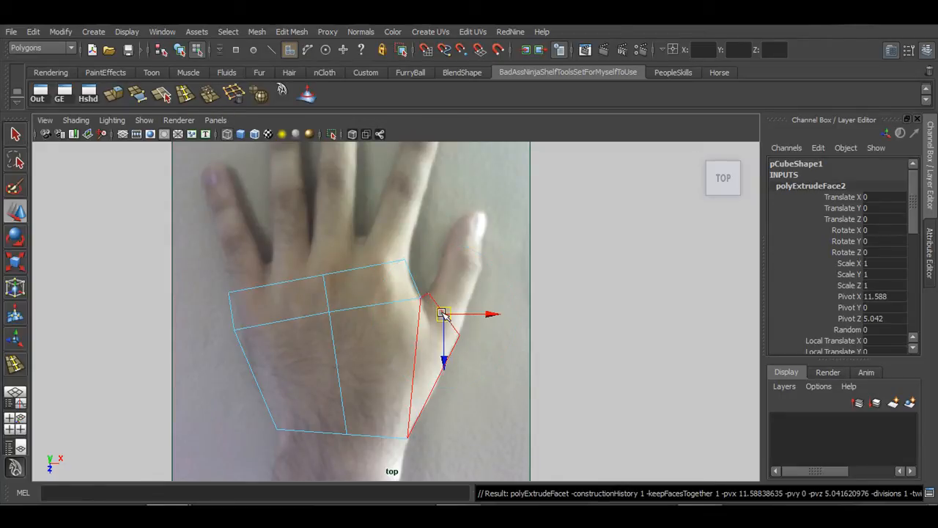
{"action": "left_click_drag", "start_coordinate": [445, 316], "coordinate": [462, 273]}
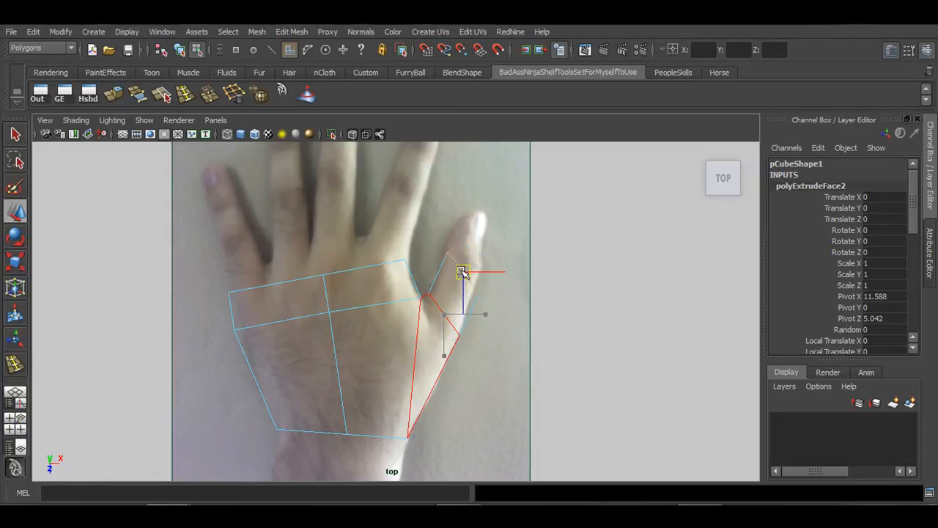
Reposition the first thumb segment's end vertices so its end edge crosses the photo's thumb at the joint
{"action": "middle_click_drag", "start_coordinate": [518, 322], "coordinate": [486, 369], "text": "alt"}
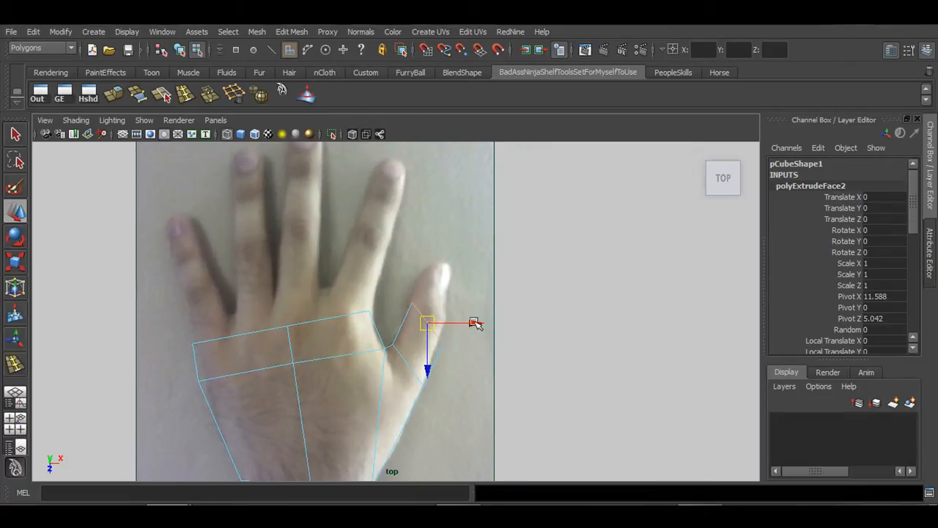
{"action": "key", "text": "q"}
{"action": "right_click_drag", "start_coordinate": [419, 260], "coordinate": [401, 288]}
{"action": "left_click", "coordinate": [413, 303]}
{"action": "key", "text": "w"}
{"action": "left_click_drag", "start_coordinate": [415, 300], "coordinate": [443, 323]}
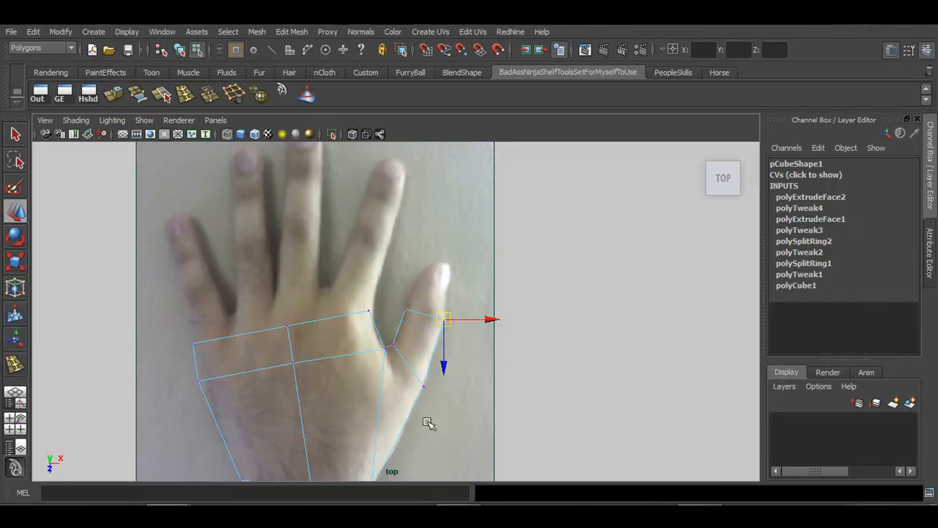
{"action": "middle_click_drag", "start_coordinate": [422, 399], "coordinate": [408, 408], "text": "alt"}
Extrude the thumb's end face again and move it toward the thumbnail in the top view
{"action": "key", "text": "space"}
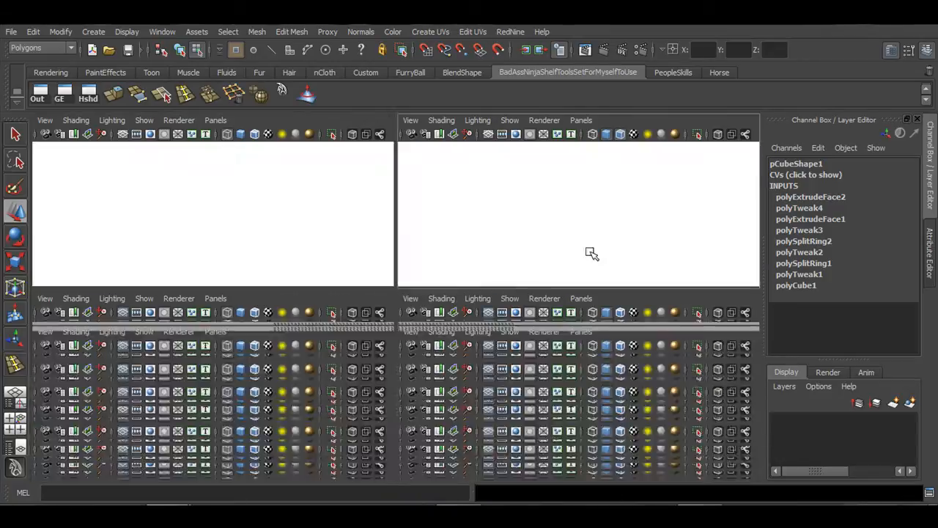
{"action": "key", "text": "space"}
{"action": "left_click_drag", "start_coordinate": [437, 271], "coordinate": [389, 302], "text": "alt"}
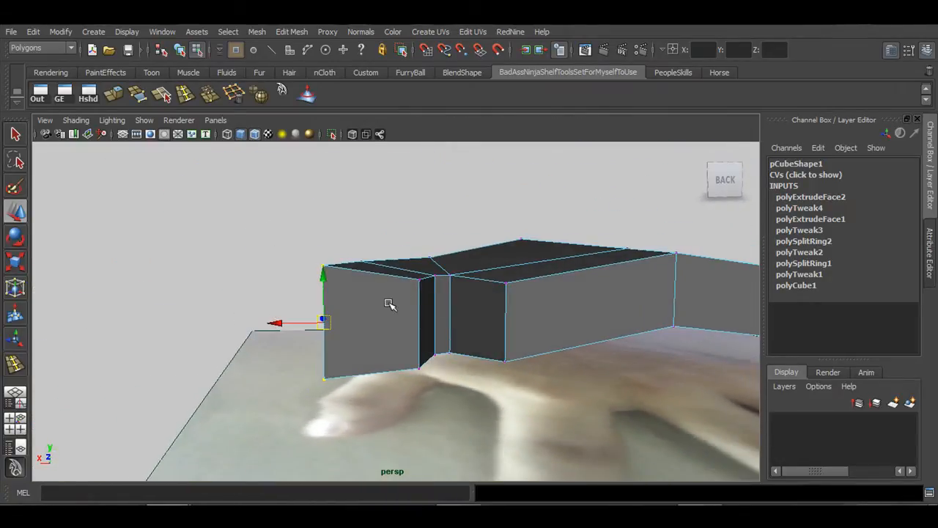
{"action": "right_click_drag", "start_coordinate": [389, 301], "coordinate": [389, 297]}
{"action": "left_click", "coordinate": [389, 305]}
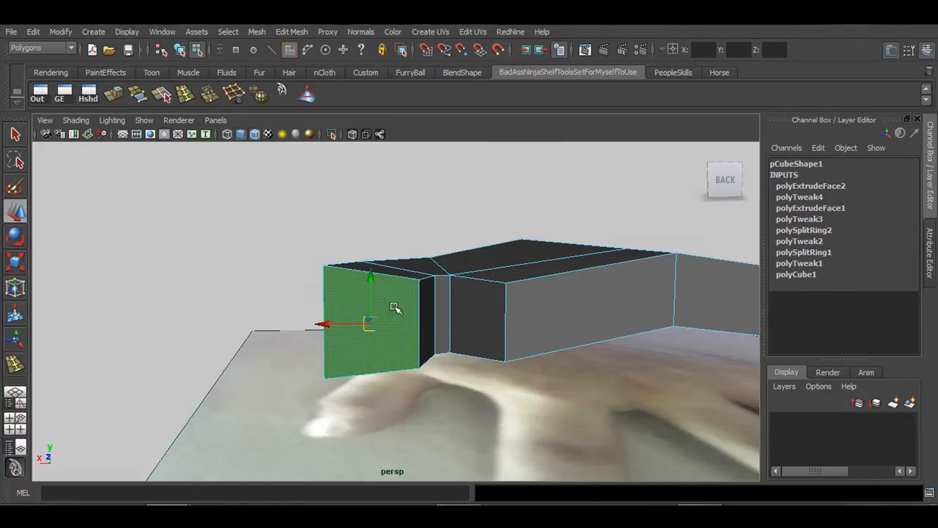
{"action": "key", "text": "space"}
{"action": "key", "text": "space"}
{"action": "left_click", "coordinate": [115, 95]}
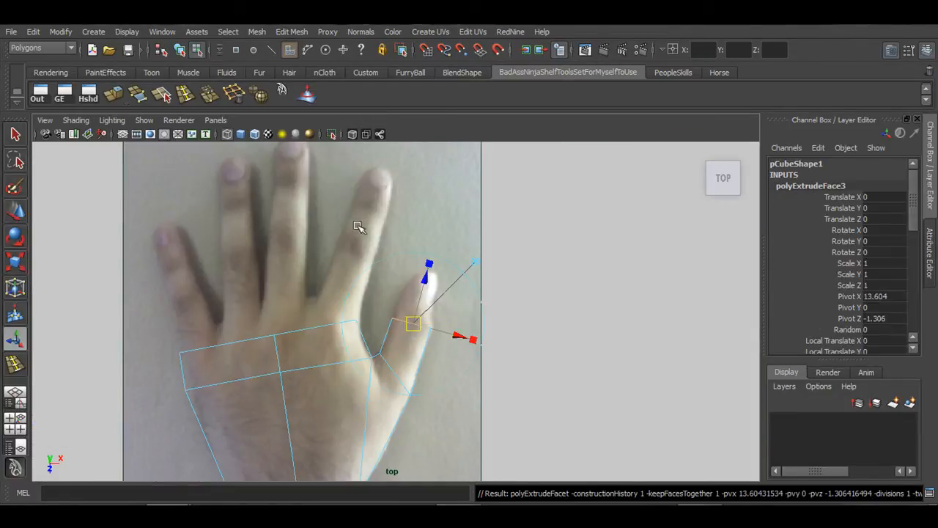
{"action": "key", "text": "w"}
{"action": "left_click_drag", "start_coordinate": [411, 323], "coordinate": [418, 299]}
{"action": "key", "text": "q"}
Move the new thumb segment's end vertices and check the inner thumb vertices to match the photo's outline
{"action": "right_click_drag", "start_coordinate": [423, 302], "coordinate": [375, 269]}
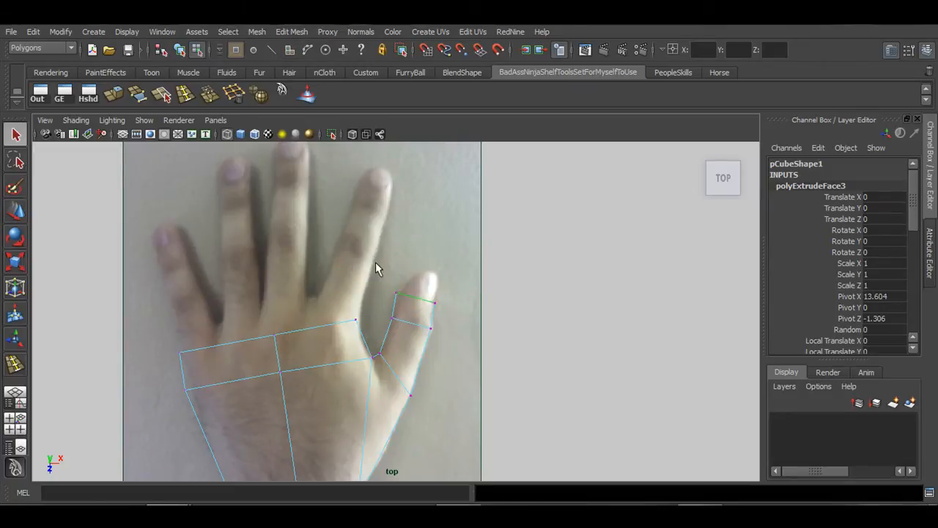
{"action": "left_click", "coordinate": [395, 295]}
{"action": "key", "text": "w"}
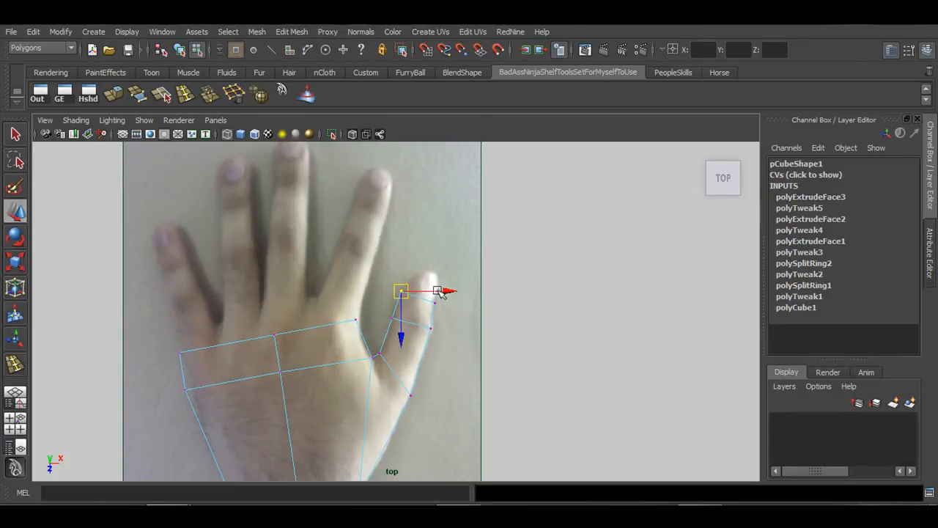
{"action": "left_click_drag", "start_coordinate": [442, 314], "coordinate": [441, 311]}
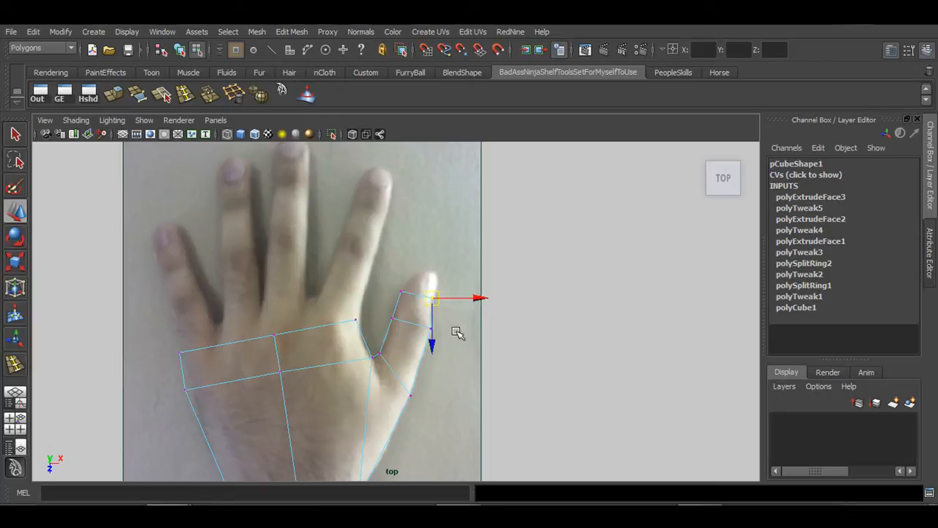
{"action": "scroll", "coordinate": [425, 352], "scroll_direction": "up", "scroll_amount": 1}
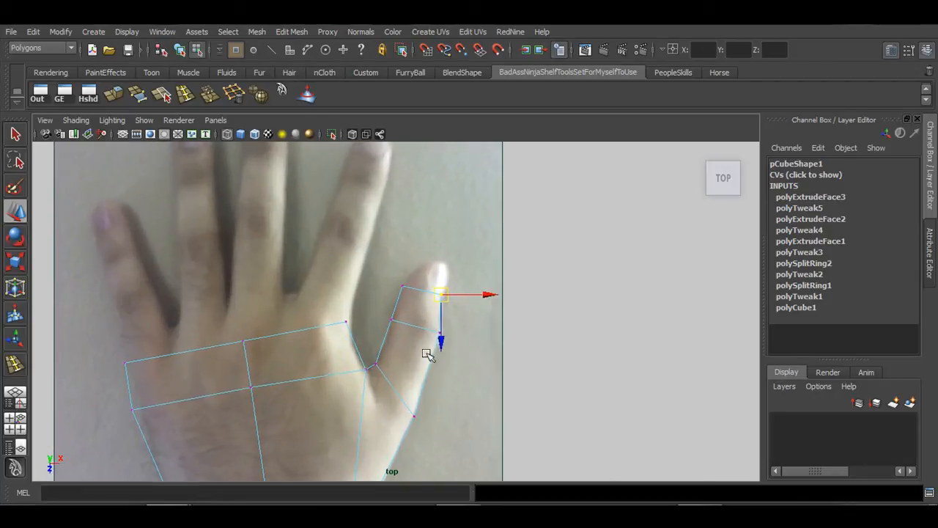
{"action": "left_click", "coordinate": [375, 363]}
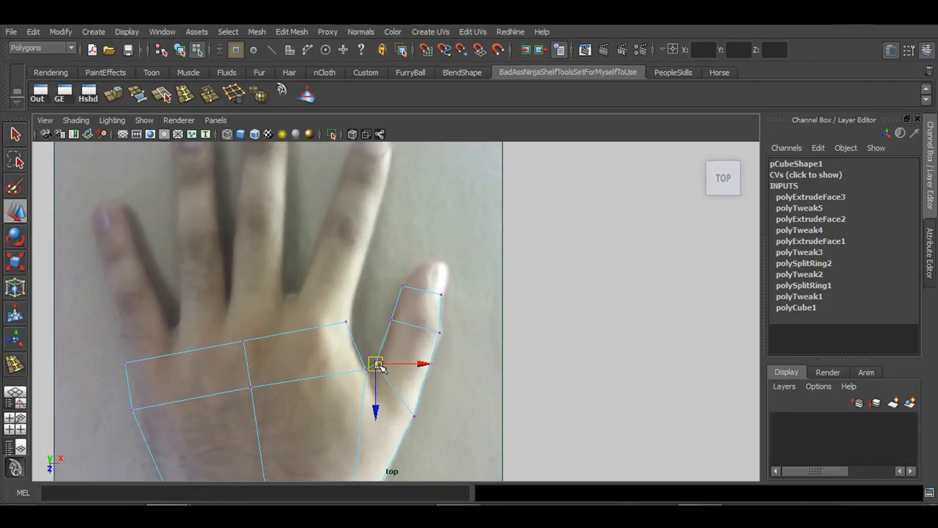
{"action": "left_click", "coordinate": [396, 321]}
{"action": "left_click", "coordinate": [400, 287]}
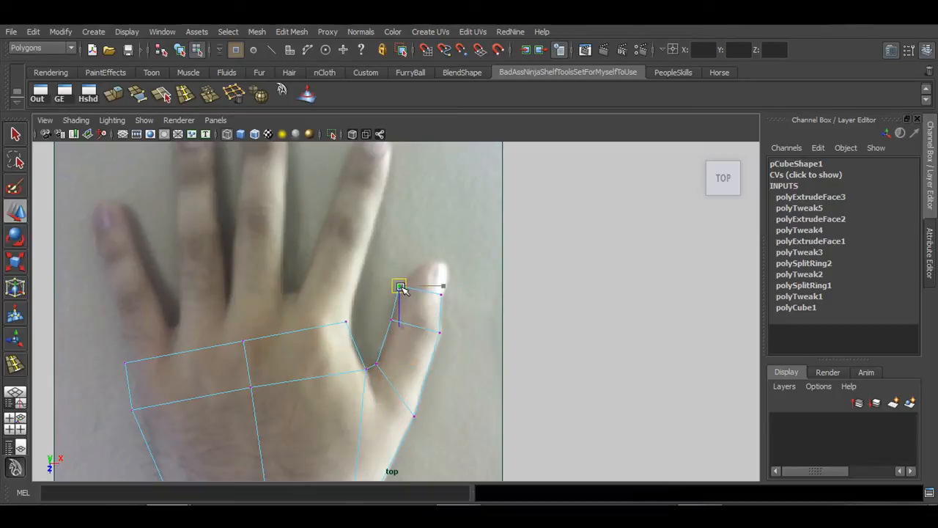
Extrude the thumb's end face once more and move the new face to the thumb tip in the top view
{"action": "key", "text": "space"}
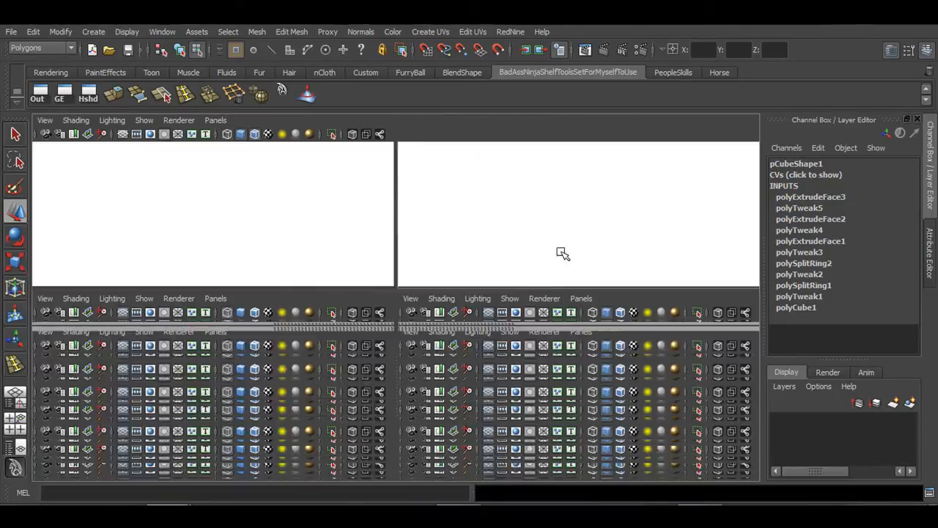
{"action": "key", "text": "space"}
{"action": "right_click", "coordinate": [385, 303]}
{"action": "left_click", "coordinate": [386, 295]}
{"action": "left_click", "coordinate": [371, 299]}
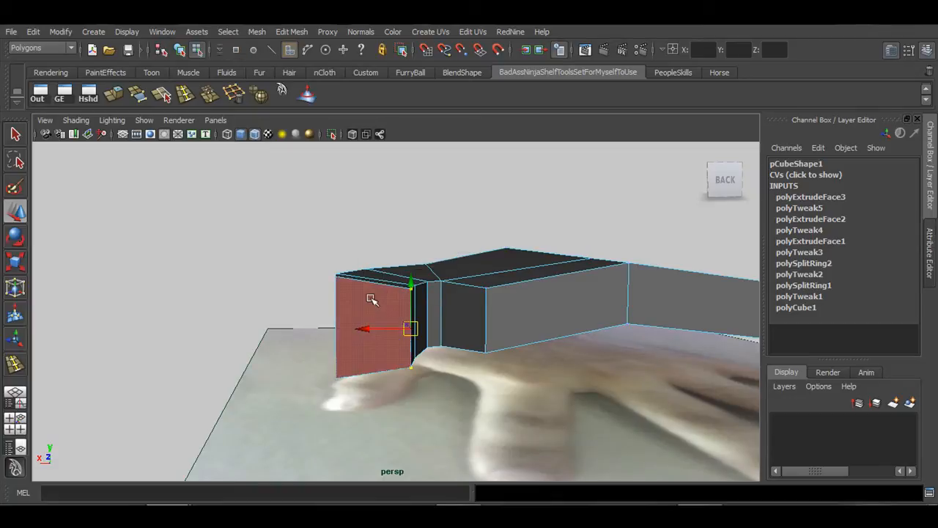
{"action": "left_click", "coordinate": [390, 312]}
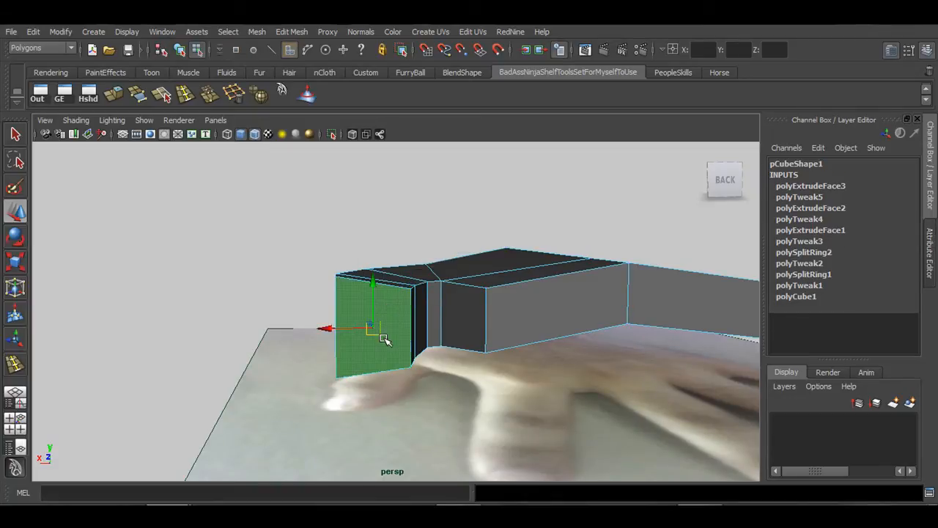
{"action": "key", "text": "space"}
{"action": "key", "text": "space"}
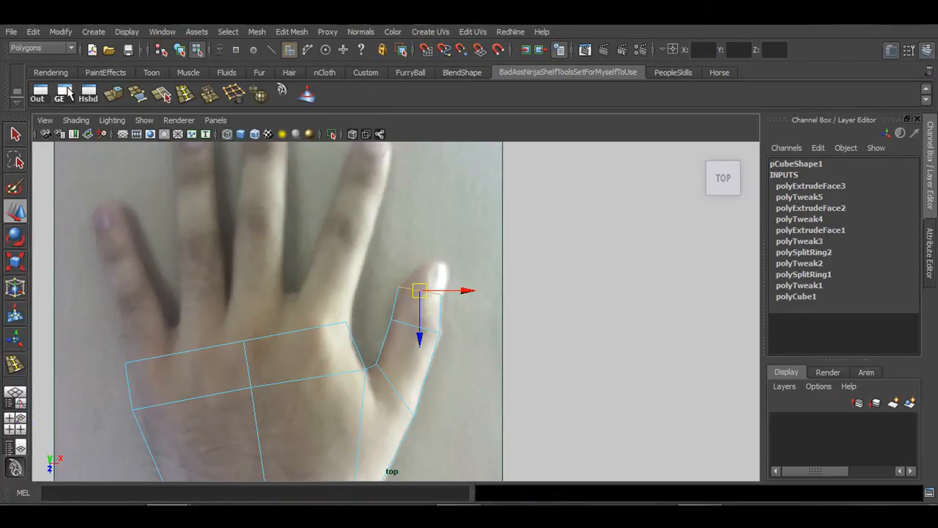
{"action": "left_click", "coordinate": [114, 98]}
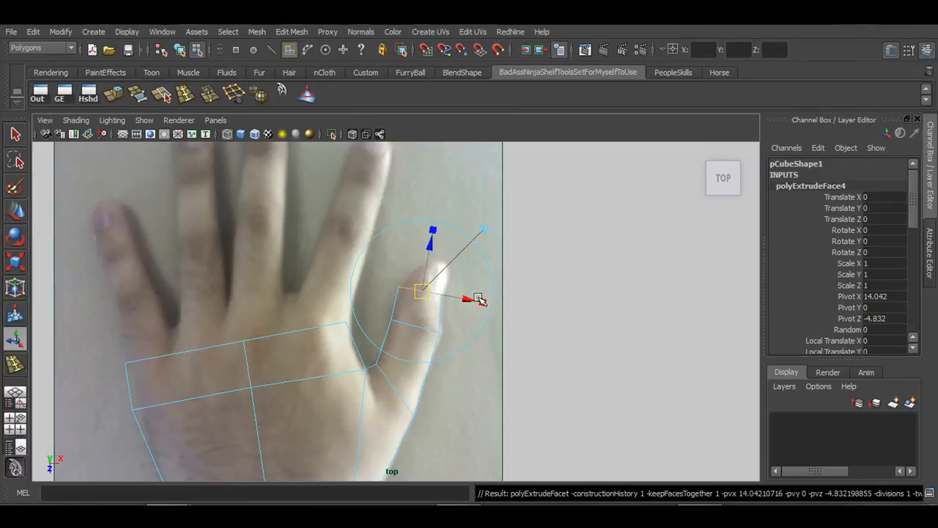
{"action": "key", "text": "w"}
{"action": "left_click_drag", "start_coordinate": [420, 290], "coordinate": [435, 265]}
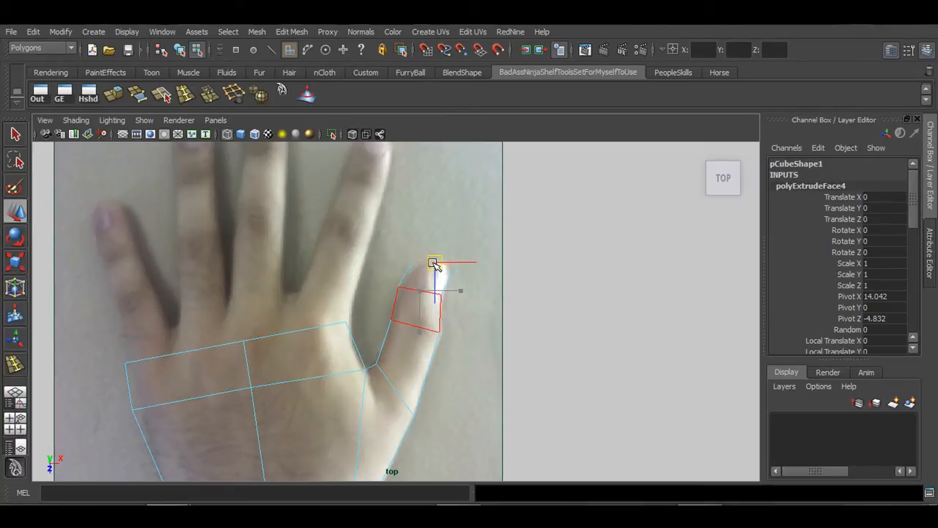
Move the thumb tip's outer and inner vertices in the top view so the last segment tapers along the photo's thumb
{"action": "key", "text": "q"}
{"action": "left_click", "coordinate": [454, 281]}
{"action": "right_click_drag", "start_coordinate": [453, 271], "coordinate": [400, 259]}
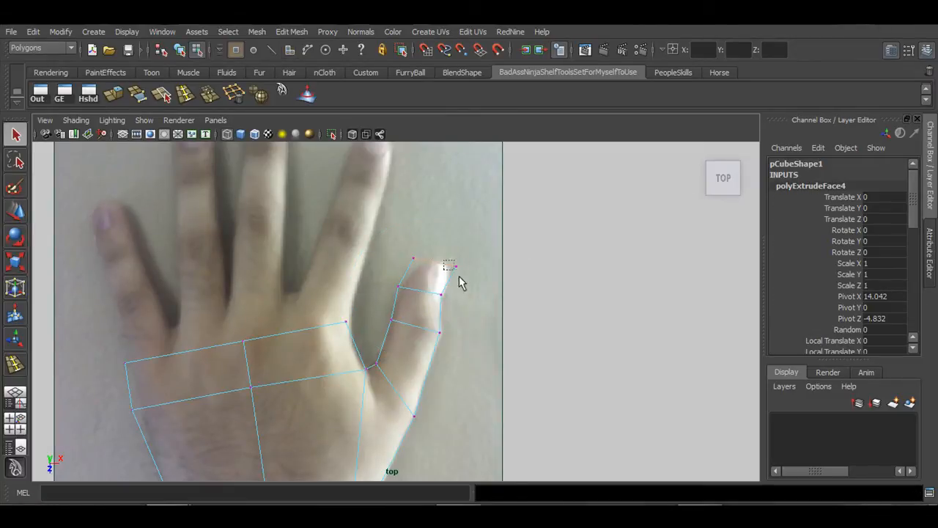
{"action": "left_click", "coordinate": [456, 267]}
{"action": "key", "text": "w"}
{"action": "mouse_move", "coordinate": [459, 269]}
{"action": "left_mouse_down"}
{"action": "mouse_move", "coordinate": [425, 263]}
{"action": "mouse_move", "coordinate": [456, 273]}
{"action": "left_mouse_up"}
{"action": "left_click", "coordinate": [414, 261]}
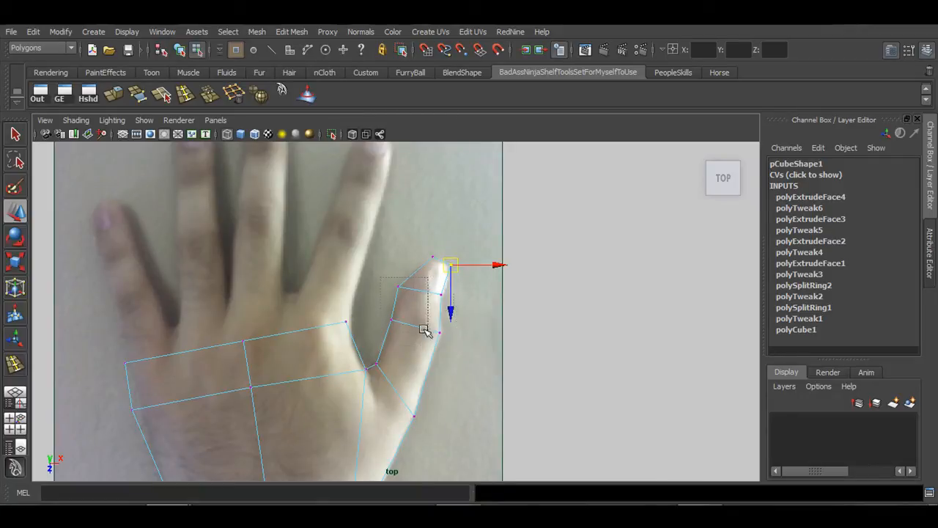
{"action": "left_click_drag", "start_coordinate": [424, 329], "coordinate": [445, 335]}
Scale down the vertical thickness of the vertex row at the thumb joint behind the nail segment
{"action": "key", "text": "space"}
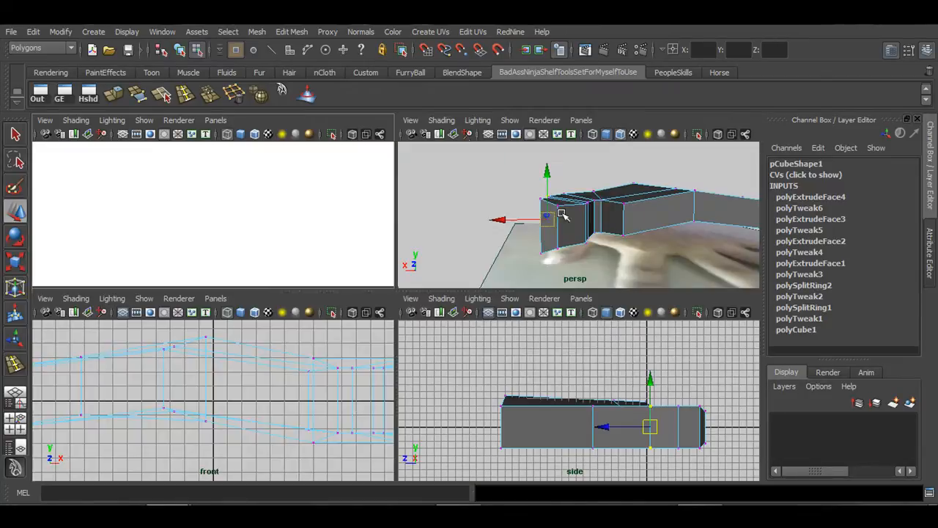
{"action": "key", "text": "space"}
{"action": "left_click_drag", "start_coordinate": [565, 321], "coordinate": [362, 371], "text": "alt"}
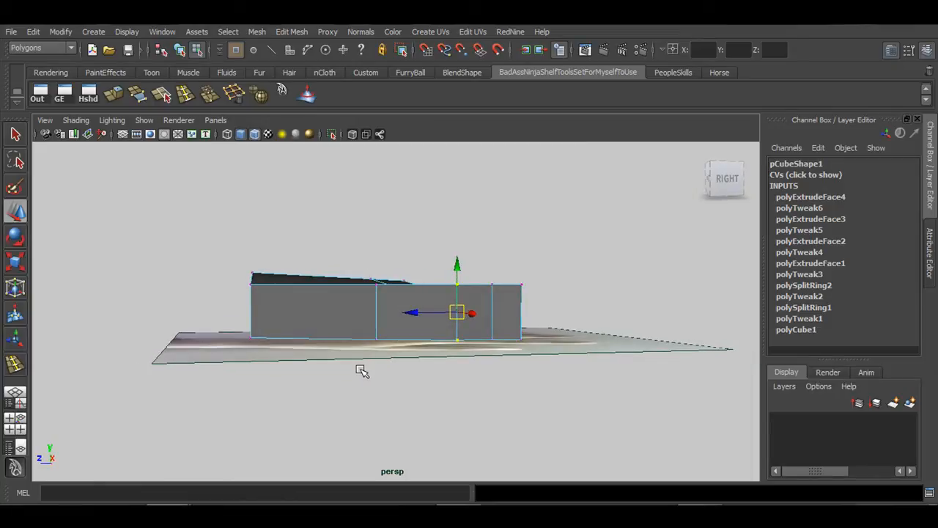
{"action": "right_click_drag", "start_coordinate": [429, 330], "coordinate": [497, 353], "text": "alt"}
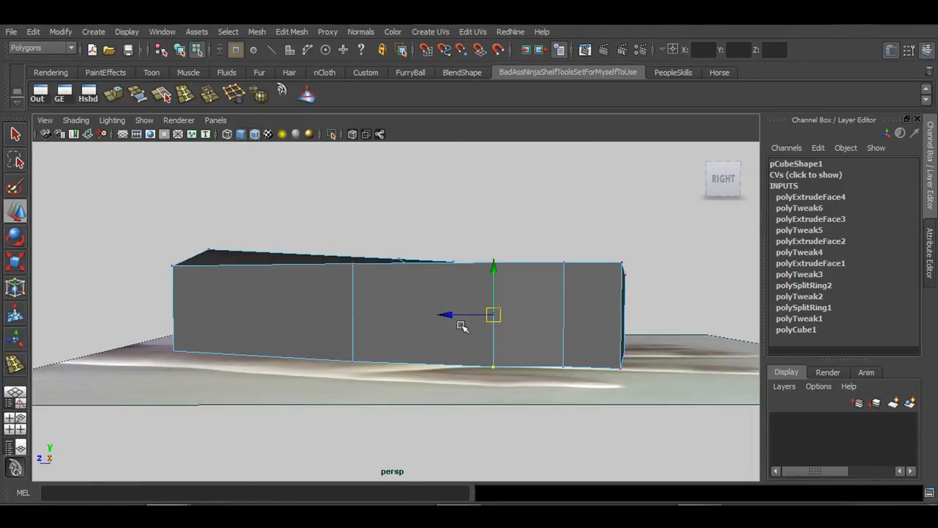
{"action": "left_click_drag", "start_coordinate": [462, 326], "coordinate": [288, 334], "text": "alt"}
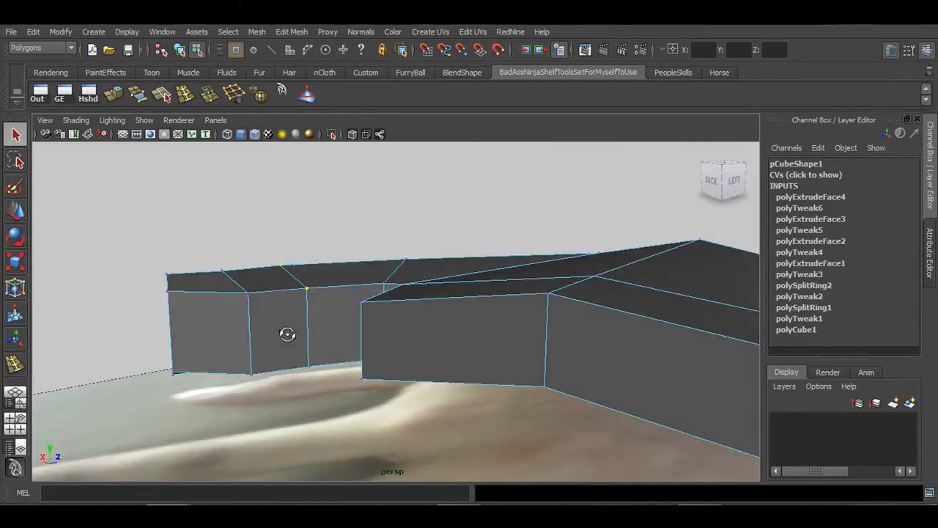
{"action": "left_click_drag", "start_coordinate": [225, 357], "coordinate": [450, 342], "text": "alt"}
{"action": "key", "text": "r"}
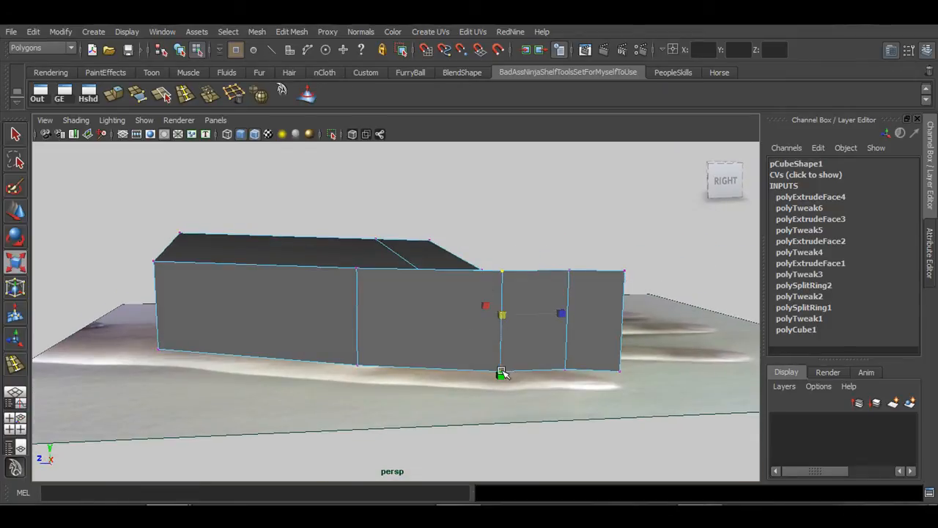
{"action": "left_click_drag", "start_coordinate": [503, 373], "coordinate": [609, 350], "text": "alt"}
Scale the thumb tip's end vertices vertically thinner, and adjust the height of the neighbouring vertex row
{"action": "left_click_drag", "start_coordinate": [649, 407], "coordinate": [649, 407]}
{"action": "left_click_drag", "start_coordinate": [648, 407], "coordinate": [631, 387], "text": "alt"}
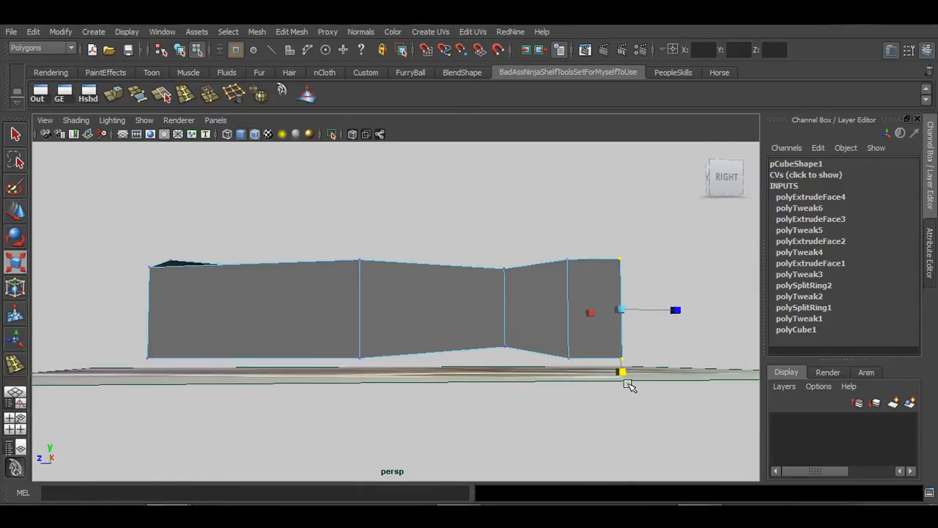
{"action": "left_click_drag", "start_coordinate": [619, 351], "coordinate": [338, 337], "text": "alt"}
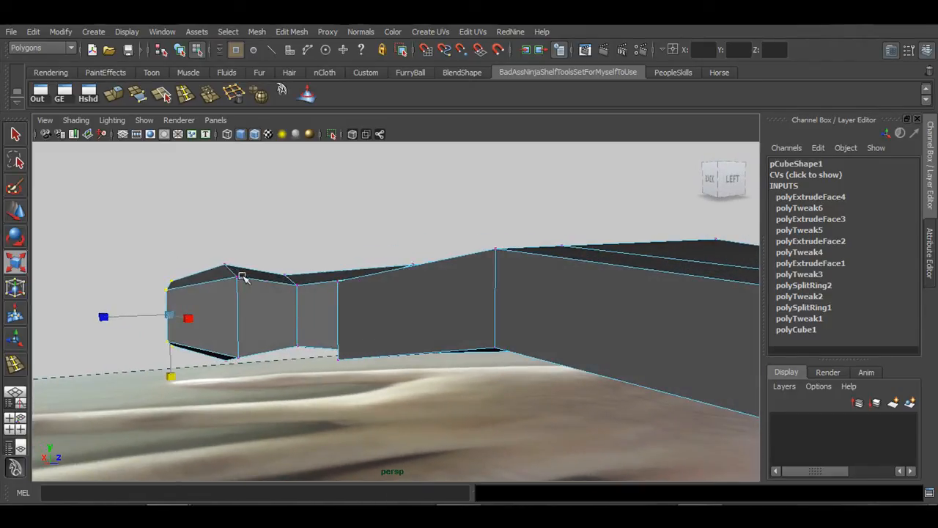
{"action": "left_click_drag", "start_coordinate": [243, 277], "coordinate": [208, 232], "text": "alt"}
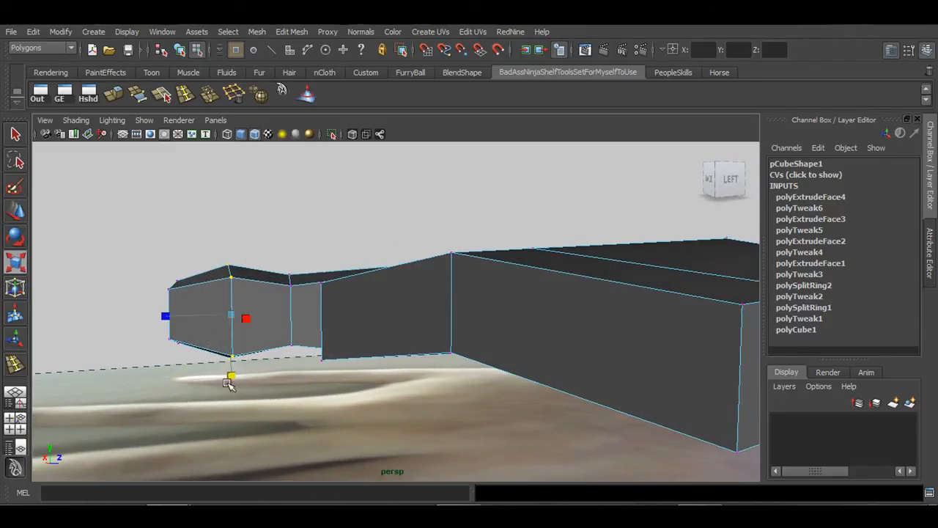
{"action": "left_click_drag", "start_coordinate": [229, 385], "coordinate": [389, 276]}
Return to object mode and raise the whole hand mesh above the photo plane to Translate Y 3.336
{"action": "key", "text": "F8"}
{"action": "key", "text": "F8"}
{"action": "left_click_drag", "start_coordinate": [432, 242], "coordinate": [393, 266], "text": "alt"}
{"action": "key", "text": "w"}
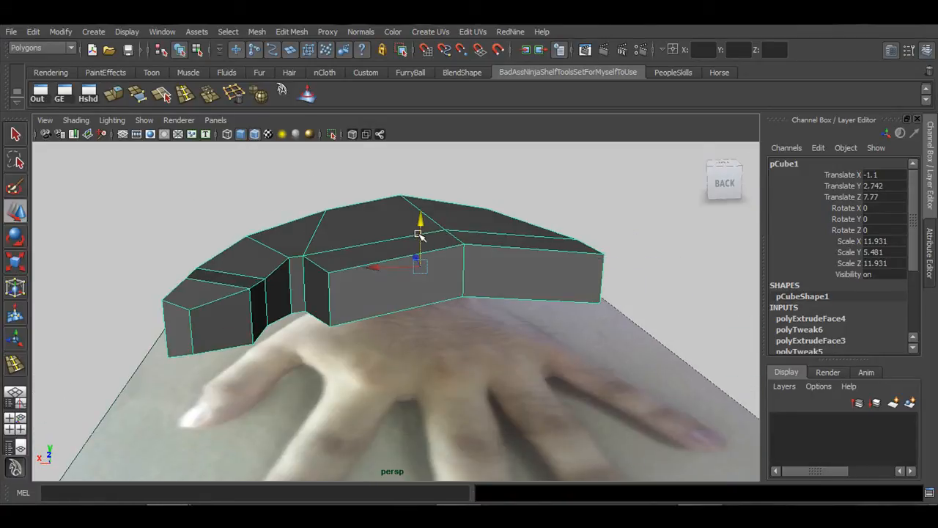
{"action": "left_click_drag", "start_coordinate": [419, 235], "coordinate": [270, 272]}
Select the faces of the thumb segments and rotate them so the thumb tilts away from the palm's plane
{"action": "right_click_drag", "start_coordinate": [253, 260], "coordinate": [251, 292]}
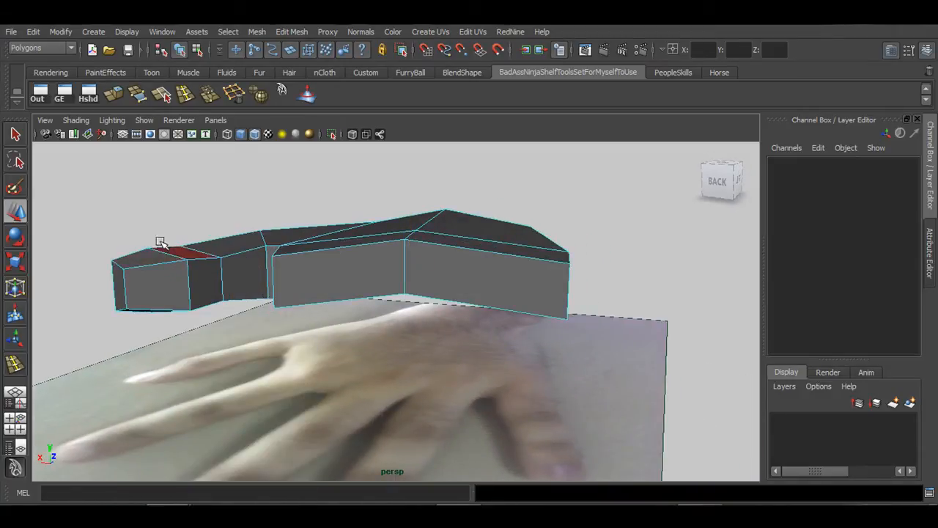
{"action": "left_click_drag", "start_coordinate": [112, 211], "coordinate": [464, 350]}
{"action": "key", "text": "e"}
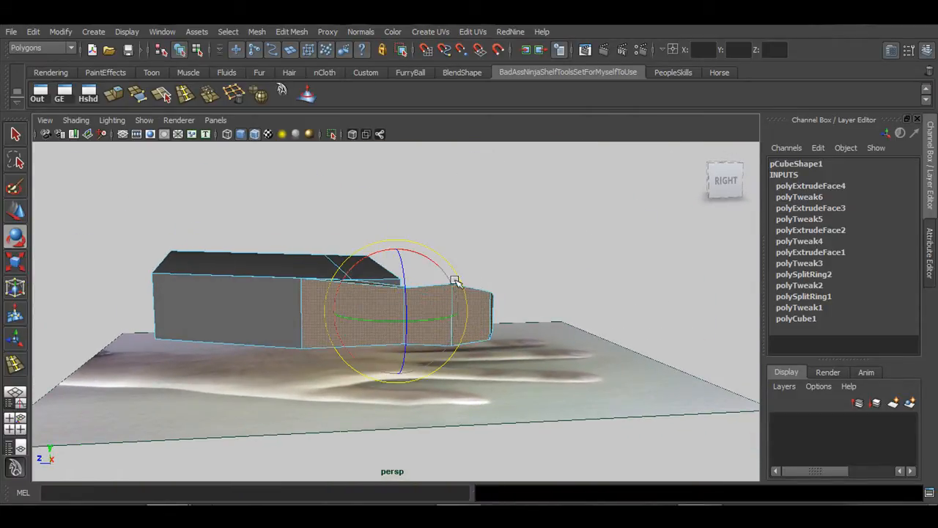
{"action": "left_click_drag", "start_coordinate": [401, 274], "coordinate": [402, 299]}
{"action": "left_click_drag", "start_coordinate": [506, 295], "coordinate": [397, 307], "text": "alt"}
Lower the selected thumb faces below the palm and refine their rotation so the thumb slopes down naturally
{"action": "key", "text": "w"}
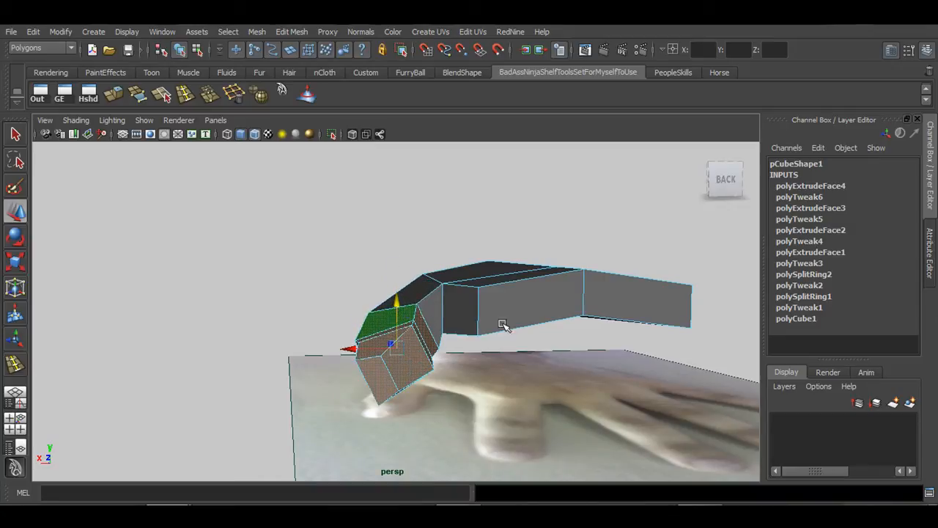
{"action": "left_click_drag", "start_coordinate": [503, 325], "coordinate": [424, 317], "text": "alt"}
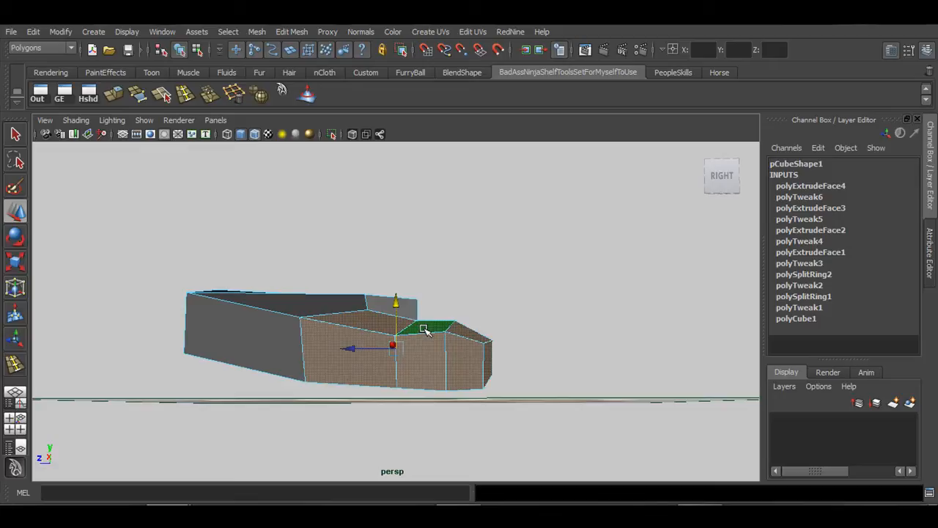
{"action": "left_click_drag", "start_coordinate": [421, 332], "coordinate": [329, 291], "text": "alt"}
{"action": "key", "text": "e"}
{"action": "key", "text": "w"}
{"action": "key", "text": "e"}
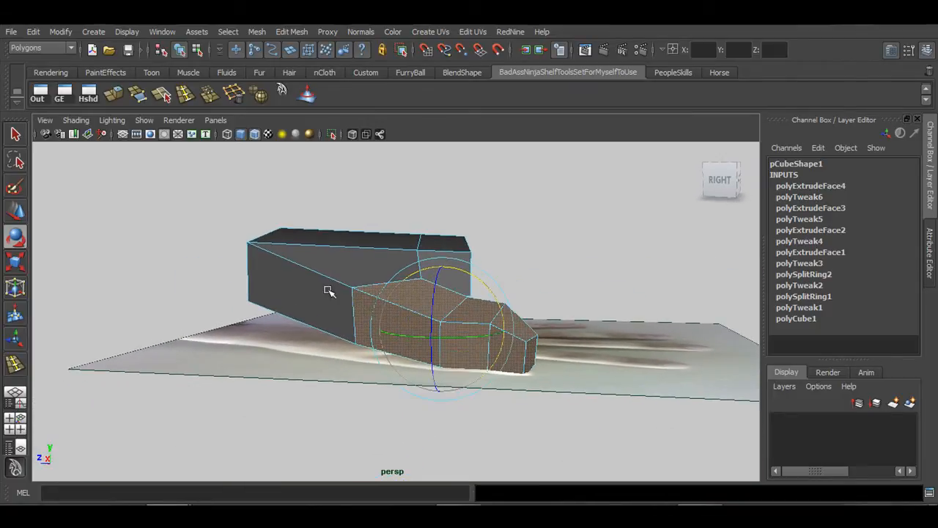
Raise the whole hand mesh to Translate Y 5.881 and check its shape against the photo from above
{"action": "right_click_drag", "start_coordinate": [369, 254], "coordinate": [429, 238]}
{"action": "key", "text": "w"}
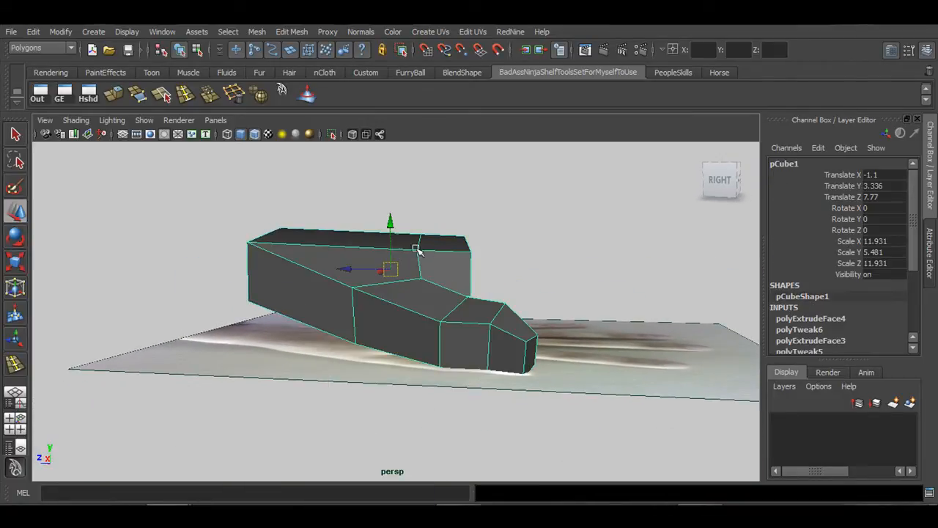
{"action": "left_click_drag", "start_coordinate": [389, 237], "coordinate": [413, 312]}
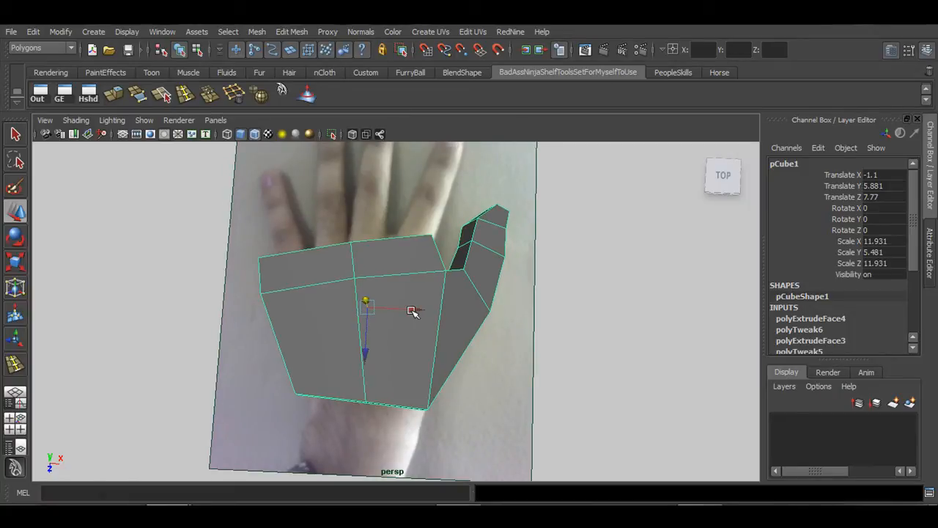
{"action": "left_click_drag", "start_coordinate": [368, 290], "coordinate": [562, 298], "text": "alt"}
{"action": "left_click", "coordinate": [561, 298]}
{"action": "left_click_drag", "start_coordinate": [494, 279], "coordinate": [420, 309], "text": "alt"}
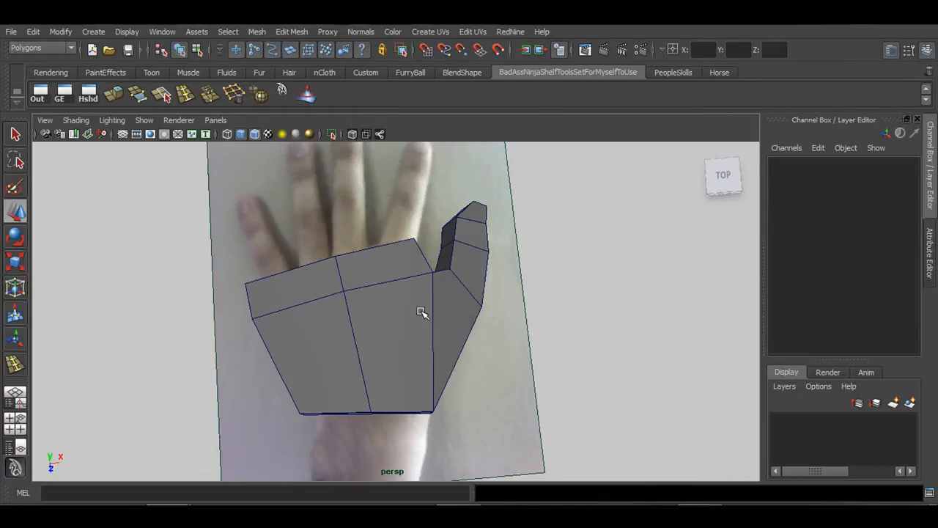
Create a polygon cylinder and place it on the photo's middle finger in the top view at X -1.714, Z -6.428
{"action": "left_click", "coordinate": [395, 320]}
{"action": "key", "text": "space"}
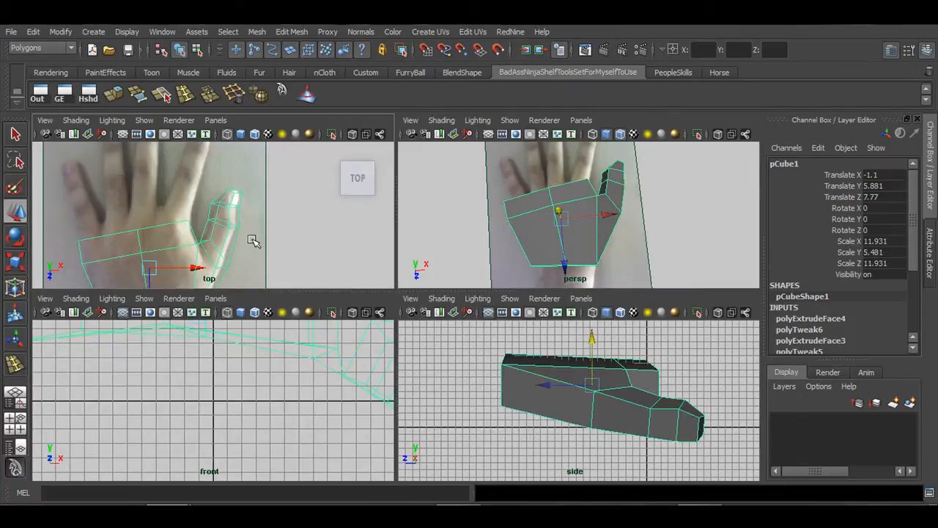
{"action": "key", "text": "space"}
{"action": "right_click_drag", "start_coordinate": [374, 256], "coordinate": [264, 275], "text": "alt"}
{"action": "middle_click_drag", "start_coordinate": [264, 274], "coordinate": [320, 295], "text": "alt"}
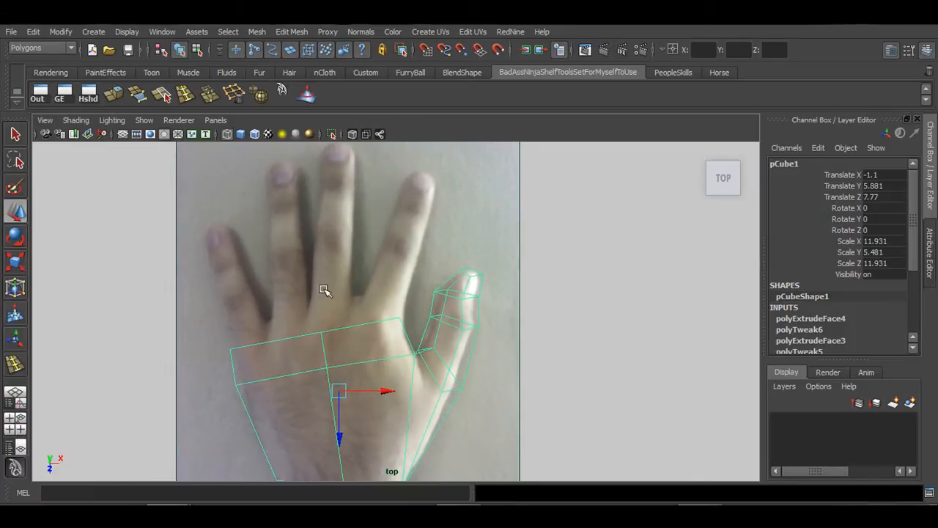
{"action": "right_click_drag", "start_coordinate": [326, 291], "coordinate": [308, 339], "text": "alt"}
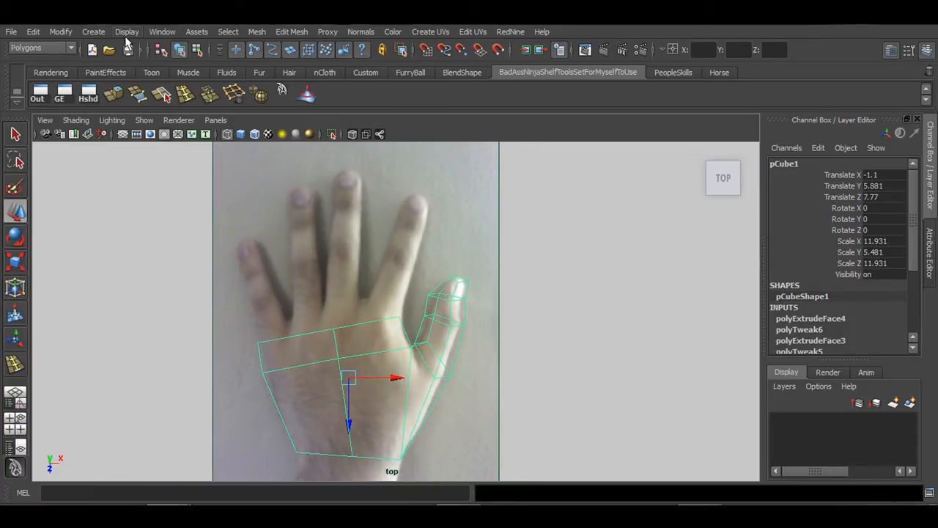
{"action": "left_click", "coordinate": [98, 34]}
{"action": "mouse_move", "coordinate": [117, 63]}
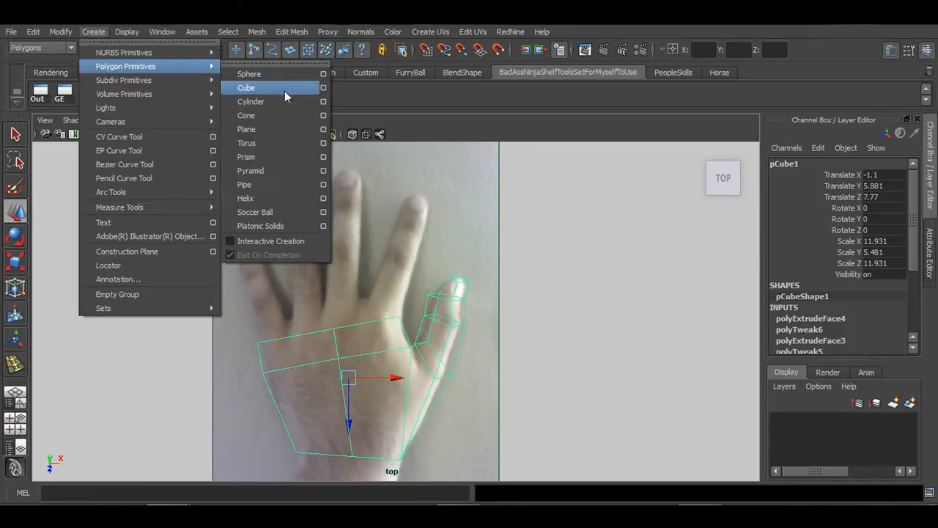
{"action": "left_click", "coordinate": [265, 103]}
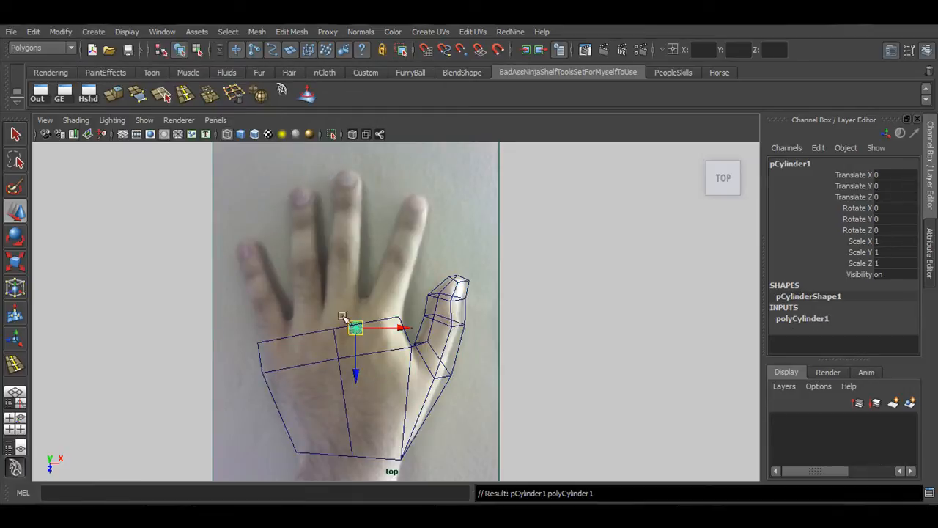
{"action": "left_click_drag", "start_coordinate": [357, 334], "coordinate": [361, 307]}
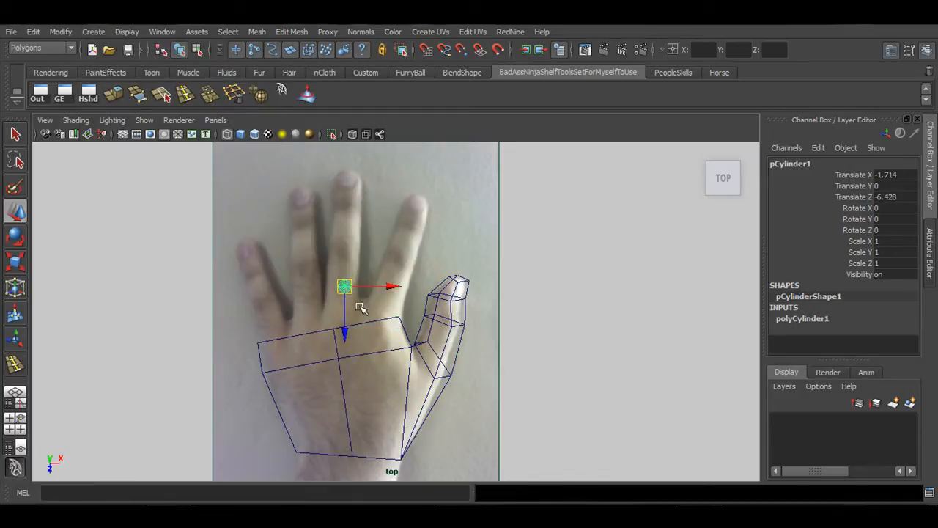
Set the cylinder's Rotate X to 90 so it lies along the finger, and show its creation settings
{"action": "key", "text": "e"}
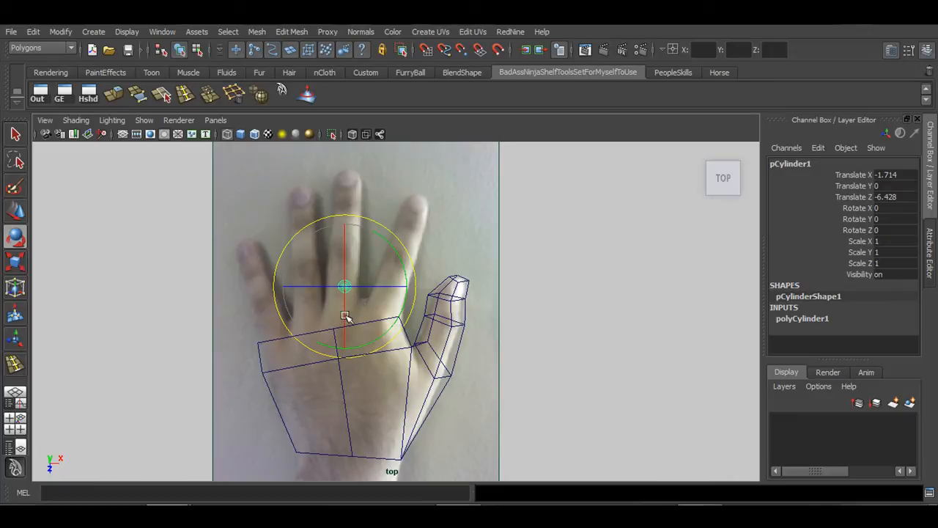
{"action": "left_click_drag", "start_coordinate": [344, 318], "coordinate": [342, 280]}
{"action": "double_click", "coordinate": [891, 208]}
{"action": "type", "text": "90"}
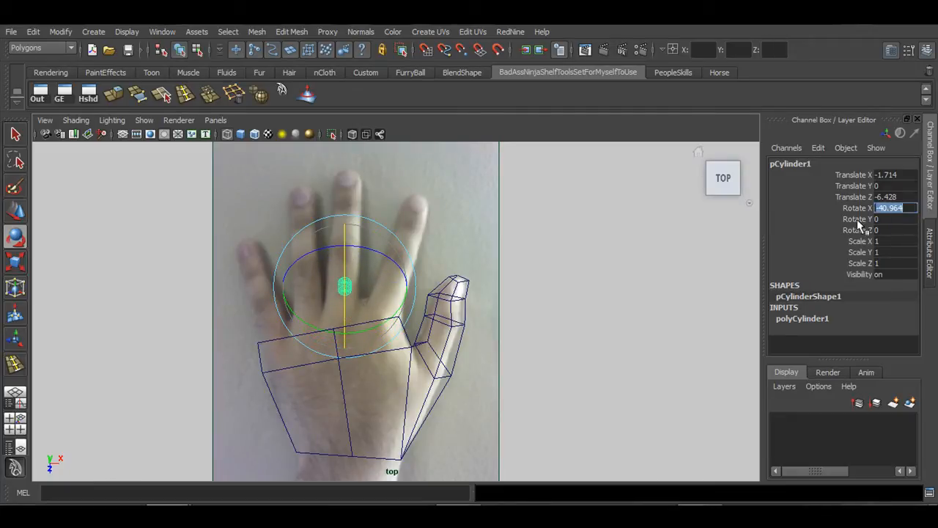
{"action": "key", "text": "Return"}
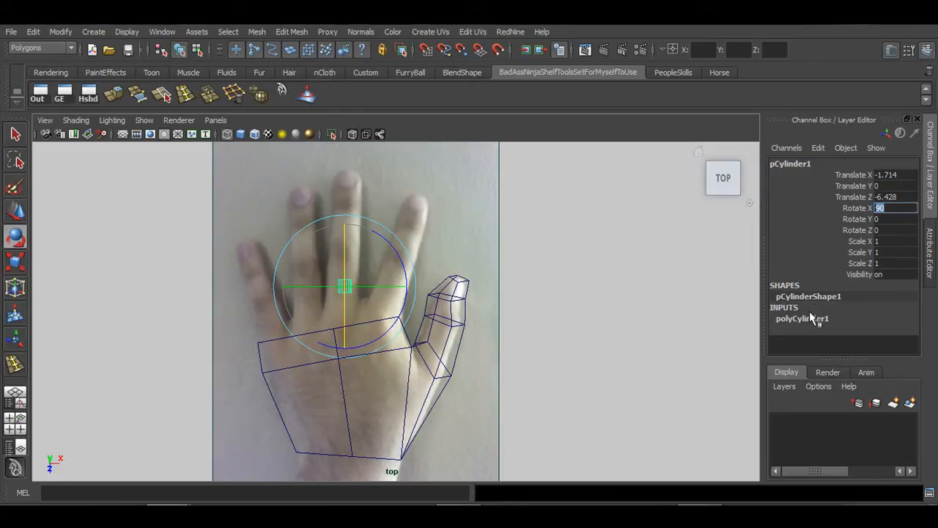
{"action": "left_click", "coordinate": [793, 321]}
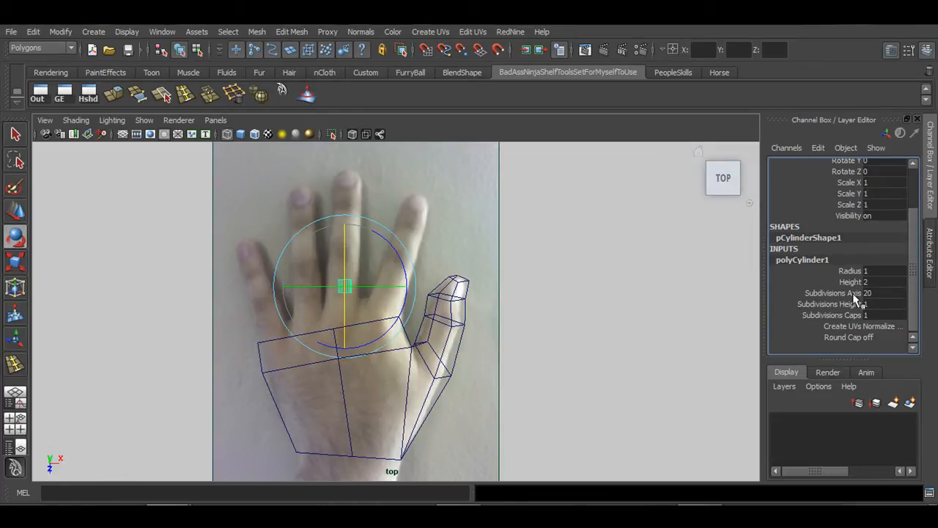
Fit the cylinder over the photo's middle finger by setting its Height to 20.9 and Radius to 2.3 and shifting it along the finger
{"action": "left_click", "coordinate": [836, 281]}
{"action": "middle_click_drag", "start_coordinate": [551, 322], "coordinate": [620, 322]}
{"action": "key", "text": "w"}
{"action": "left_click_drag", "start_coordinate": [346, 287], "coordinate": [345, 250]}
{"action": "key", "text": "q"}
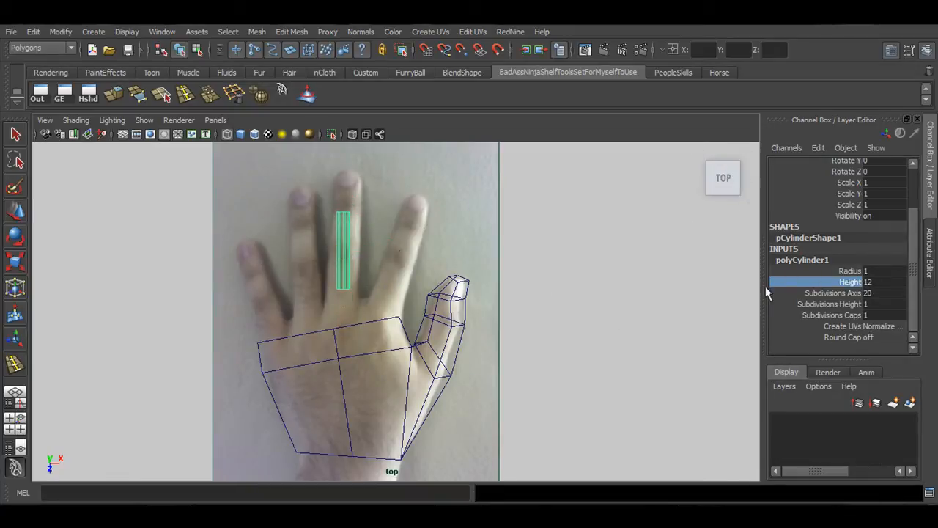
{"action": "middle_click_drag", "start_coordinate": [445, 311], "coordinate": [493, 318]}
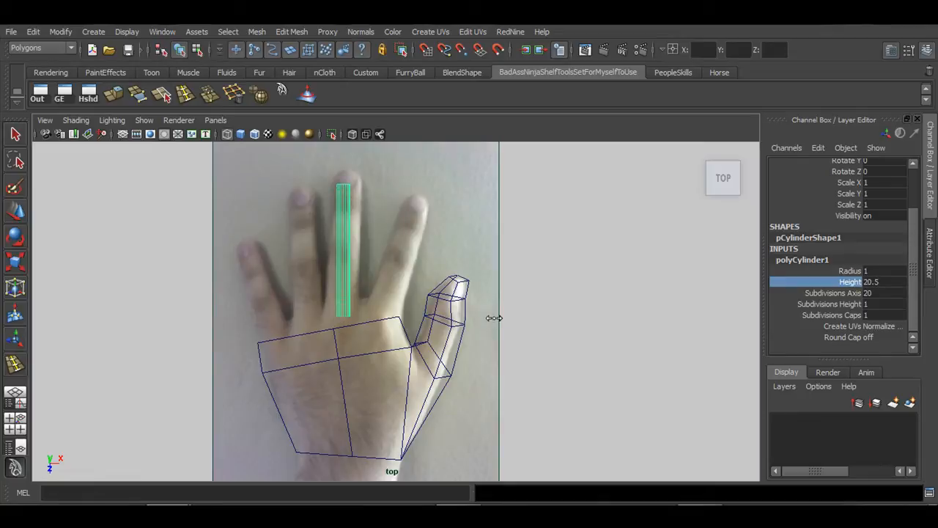
{"action": "key", "text": "w"}
{"action": "left_click_drag", "start_coordinate": [343, 251], "coordinate": [347, 238]}
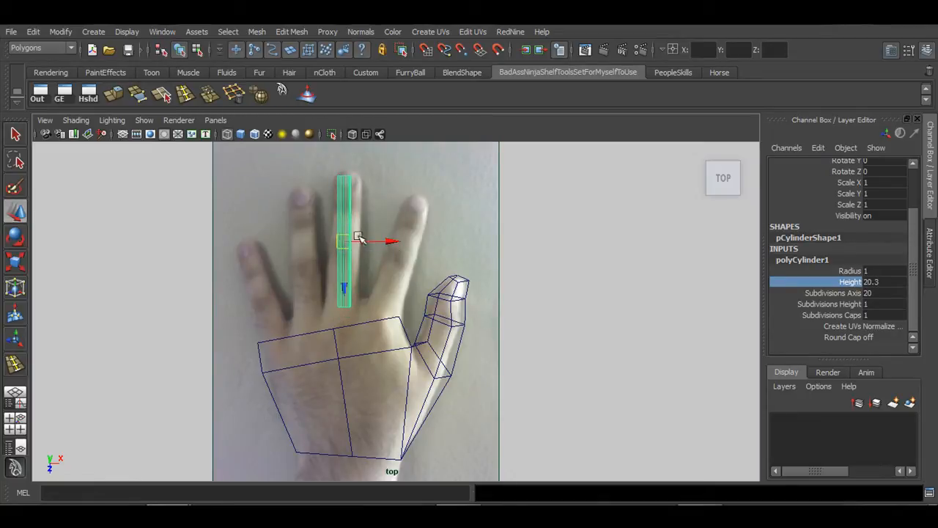
{"action": "key", "text": "q"}
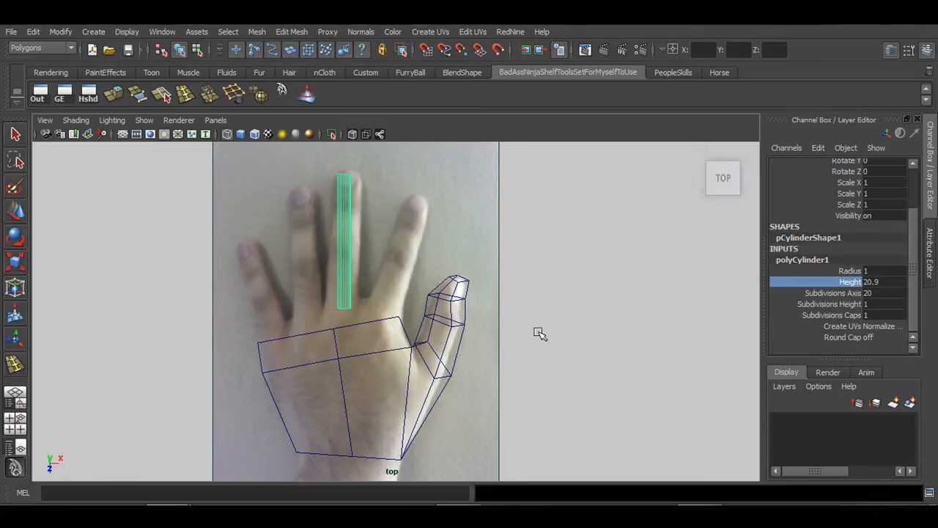
{"action": "left_click", "coordinate": [854, 271]}
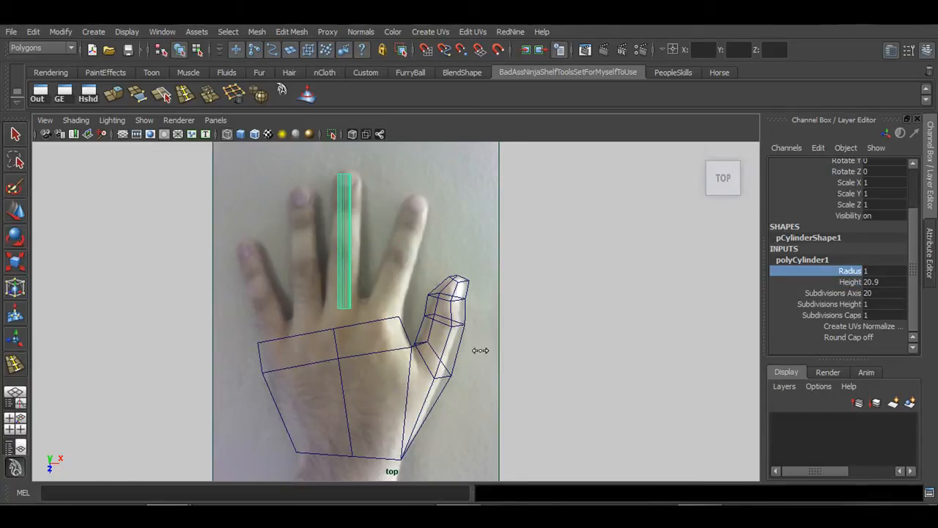
{"action": "middle_click_drag", "start_coordinate": [480, 351], "coordinate": [489, 351]}
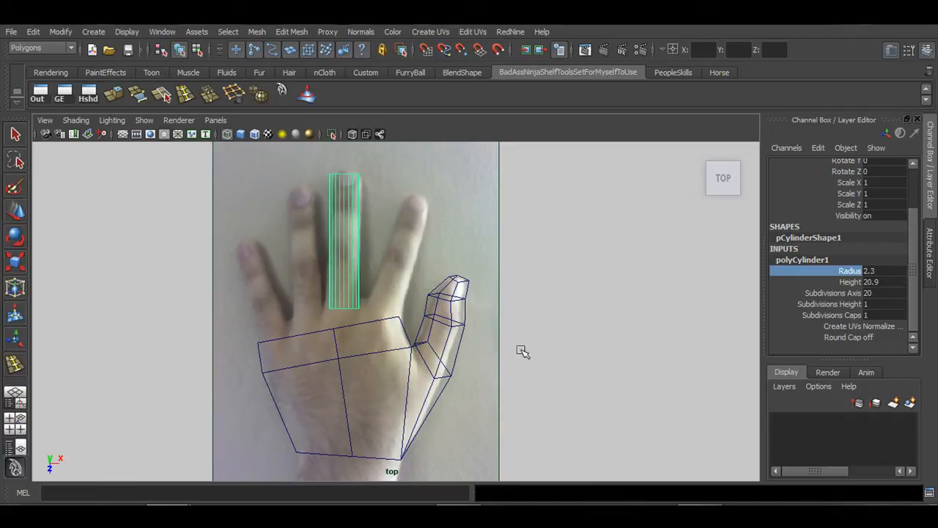
Reduce the finger cylinder's Subdivisions Axis to 8 while viewing it in perspective
{"action": "key", "text": "space"}
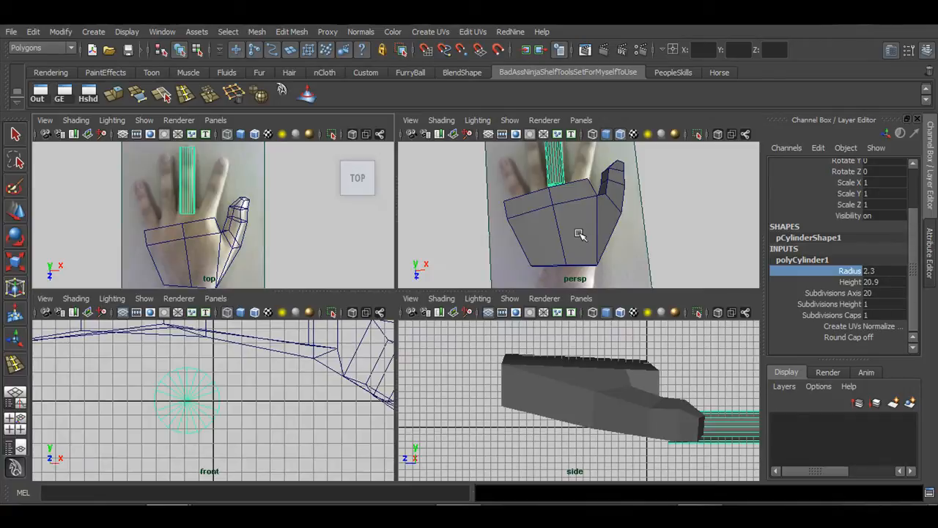
{"action": "key", "text": "space"}
{"action": "scroll", "coordinate": [485, 265], "scroll_direction": "up", "scroll_amount": 2}
{"action": "left_click_drag", "start_coordinate": [341, 317], "coordinate": [316, 280], "text": "alt"}
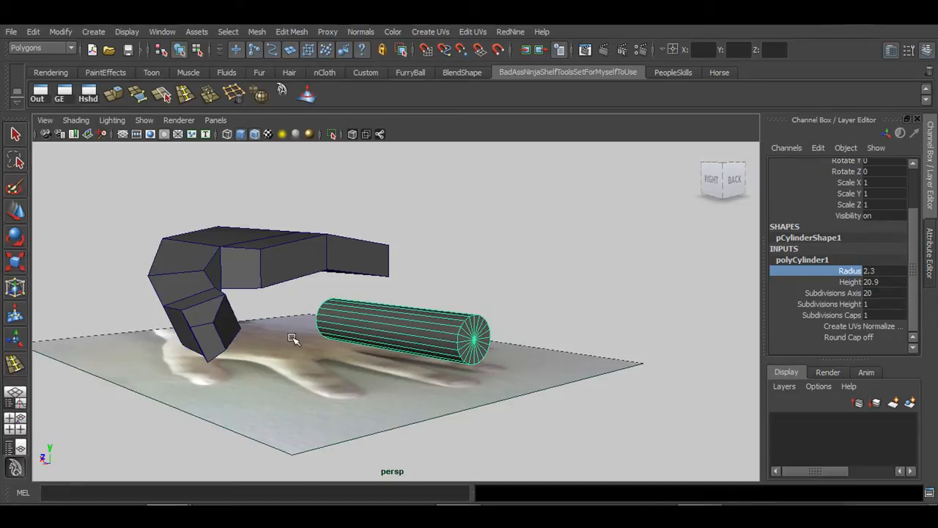
{"action": "right_click_drag", "start_coordinate": [295, 340], "coordinate": [478, 378], "text": "alt"}
{"action": "left_click_drag", "start_coordinate": [479, 378], "coordinate": [484, 365], "text": "alt"}
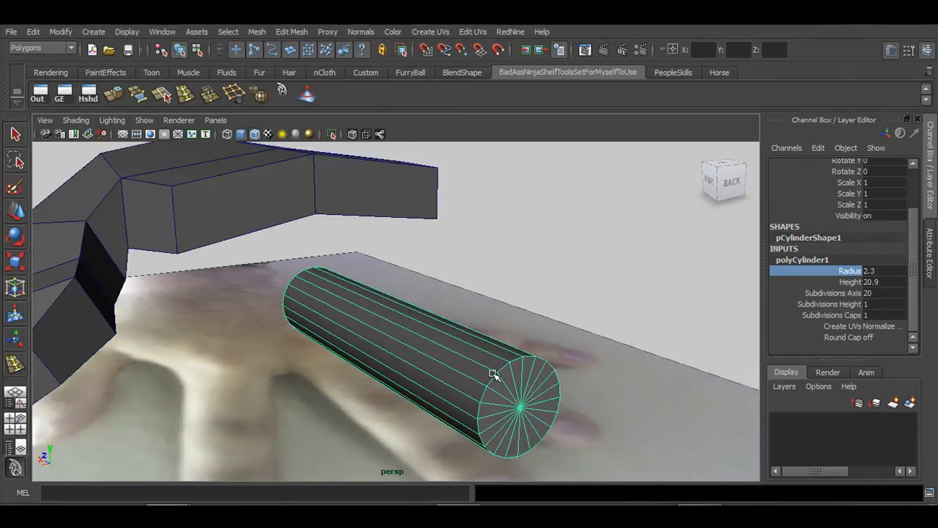
{"action": "left_click", "coordinate": [831, 293]}
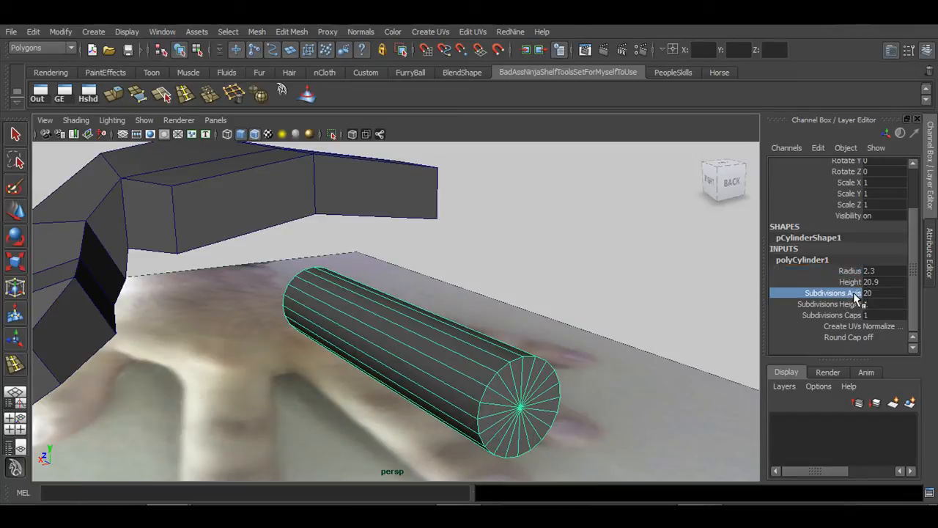
{"action": "middle_click_drag", "start_coordinate": [619, 272], "coordinate": [534, 287]}
{"action": "left_click_drag", "start_coordinate": [534, 287], "coordinate": [366, 253], "text": "alt"}
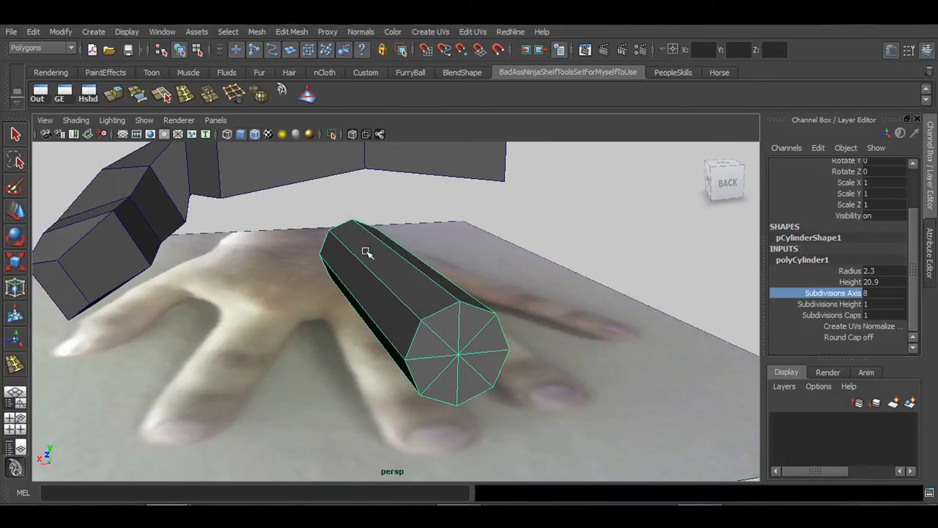
Try 10 axis subdivisions on the finger cylinder and return the setting to 8
{"action": "left_click_drag", "start_coordinate": [440, 247], "coordinate": [419, 339], "text": "alt"}
{"action": "left_click_drag", "start_coordinate": [587, 318], "coordinate": [413, 311], "text": "alt"}
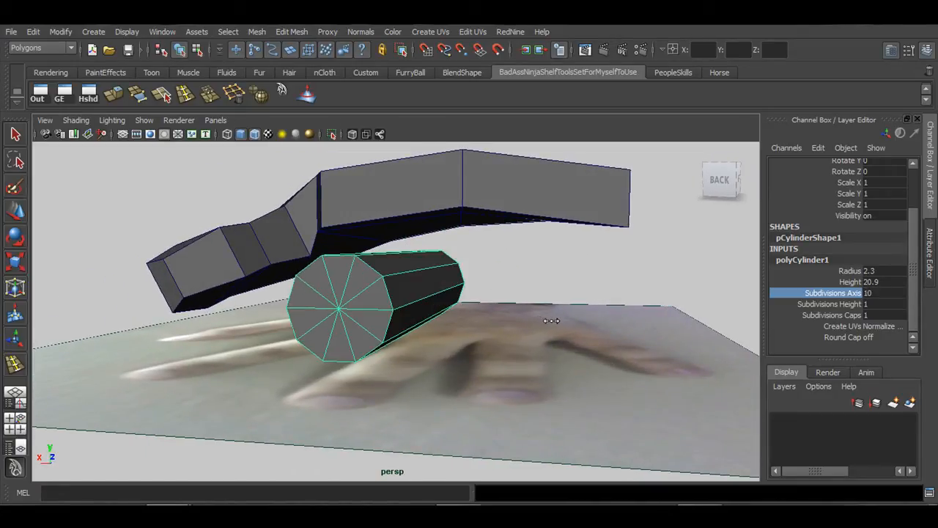
{"action": "left_click_drag", "start_coordinate": [551, 320], "coordinate": [456, 317], "text": "alt"}
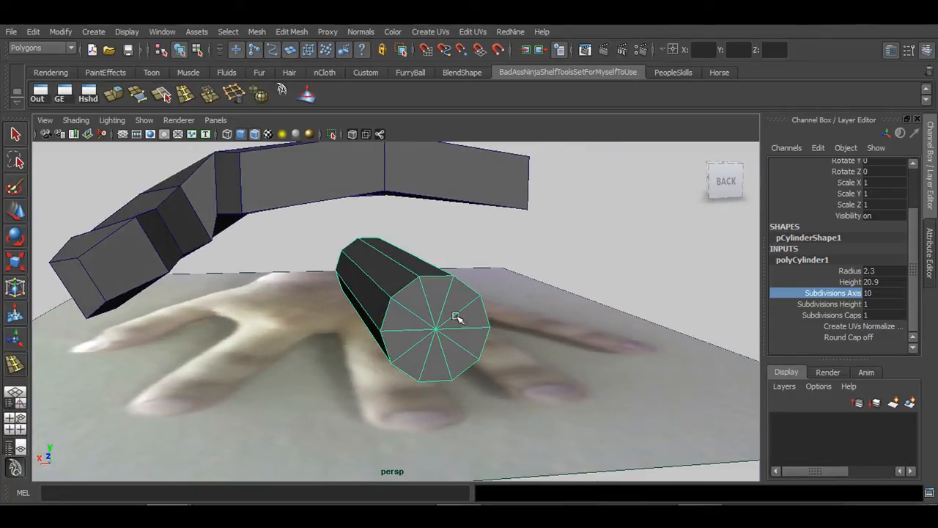
{"action": "middle_click_drag", "start_coordinate": [594, 337], "coordinate": [582, 331]}
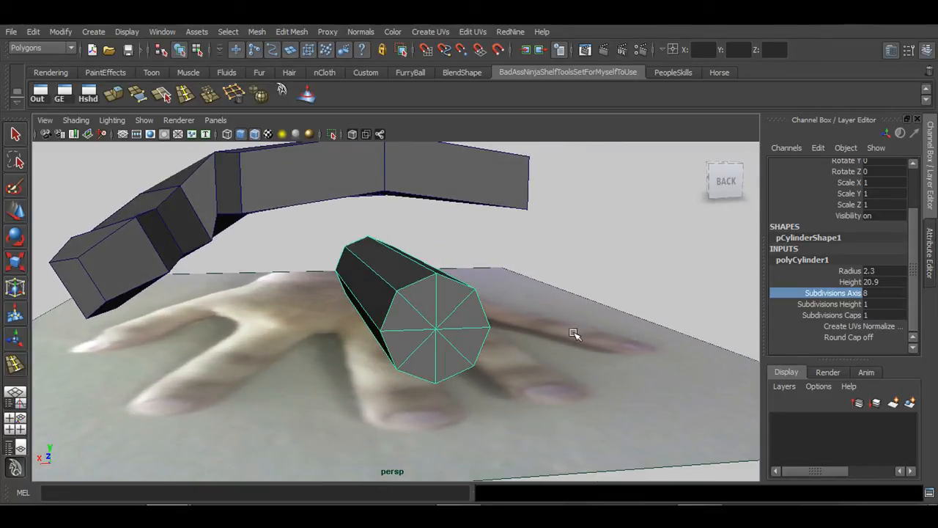
Raise the finger cylinder above the photo until it is level with the front end of the palm
{"action": "left_click_drag", "start_coordinate": [574, 334], "coordinate": [529, 352], "text": "alt"}
{"action": "key", "text": "w"}
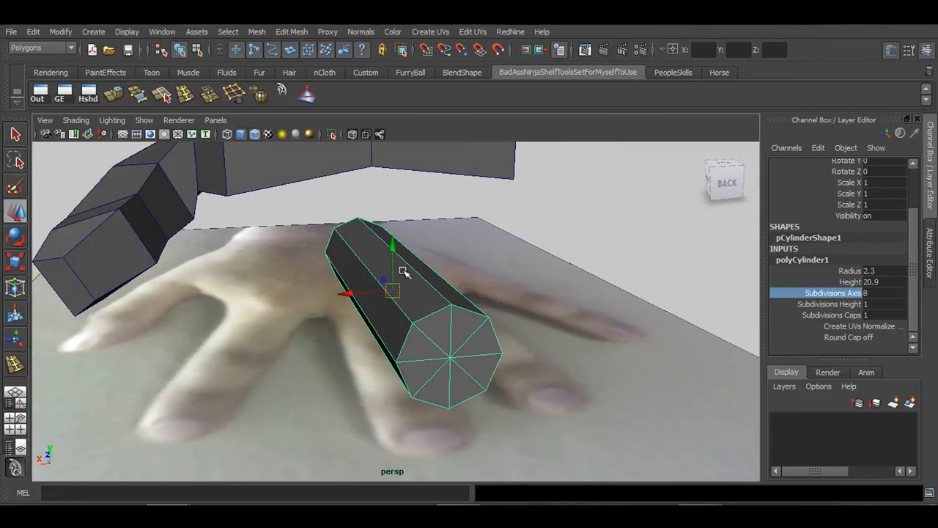
{"action": "left_click_drag", "start_coordinate": [338, 302], "coordinate": [396, 312], "text": "alt"}
{"action": "right_click_drag", "start_coordinate": [396, 312], "coordinate": [260, 308], "text": "alt"}
{"action": "left_click_drag", "start_coordinate": [259, 308], "coordinate": [331, 325], "text": "alt"}
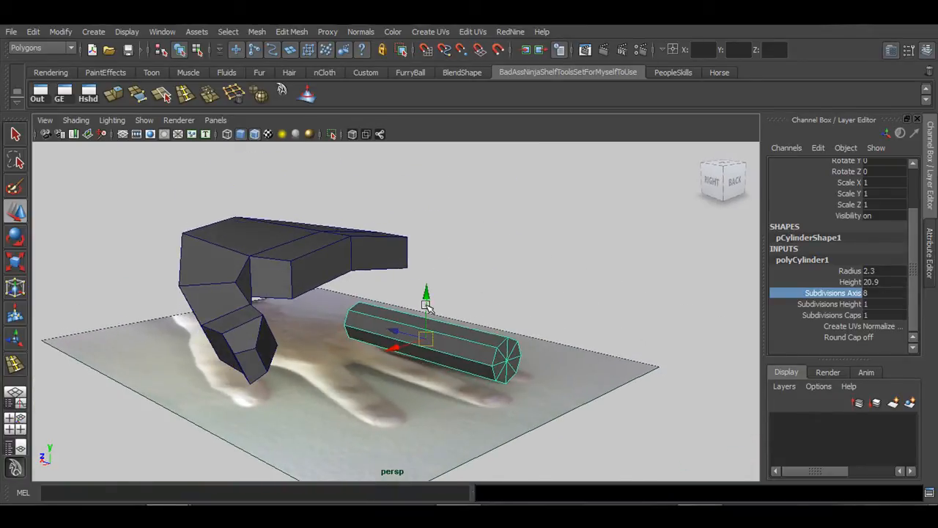
{"action": "left_click_drag", "start_coordinate": [427, 305], "coordinate": [420, 235]}
{"action": "left_click_drag", "start_coordinate": [323, 295], "coordinate": [391, 296], "text": "alt"}
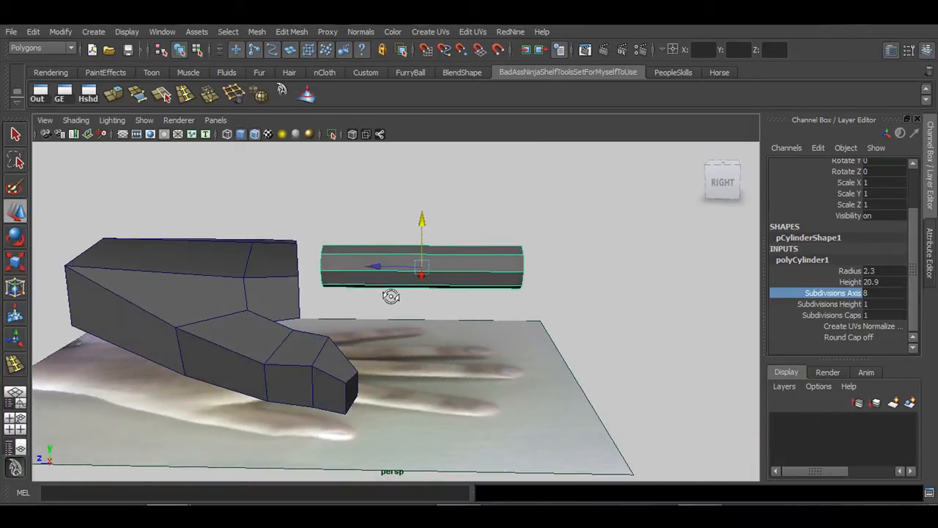
{"action": "mouse_move", "coordinate": [329, 294]}
{"action": "left_mouse_down", "text": "alt"}
{"action": "mouse_move", "coordinate": [295, 272]}
{"action": "mouse_move", "coordinate": [246, 284]}
{"action": "mouse_move", "coordinate": [322, 262]}
{"action": "mouse_move", "coordinate": [335, 293]}
{"action": "left_mouse_up", "text": "alt"}
Rotate the finger cylinder in the top view to Rotate Y -2.068 so it follows the middle finger's slant
{"action": "key", "text": "space"}
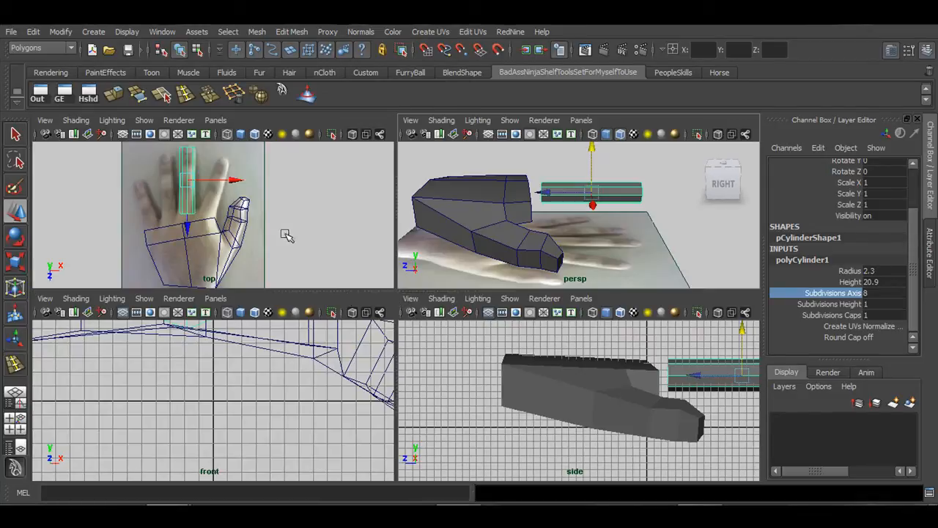
{"action": "key", "text": "space"}
{"action": "right_click_drag", "start_coordinate": [343, 305], "coordinate": [425, 305], "text": "alt"}
{"action": "middle_click_drag", "start_coordinate": [408, 279], "coordinate": [427, 316], "text": "alt"}
{"action": "key", "text": "e"}
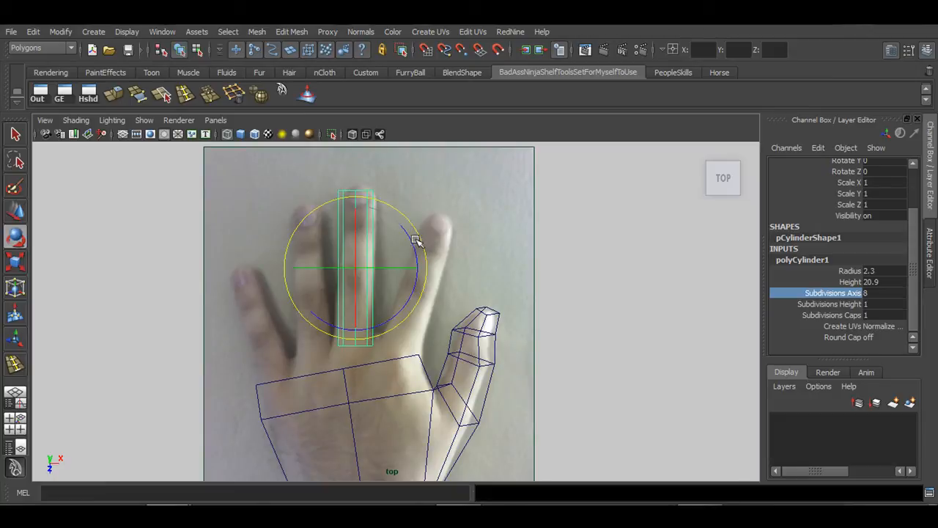
{"action": "left_click_drag", "start_coordinate": [415, 235], "coordinate": [416, 238]}
{"action": "right_click_drag", "start_coordinate": [219, 336], "coordinate": [276, 348], "text": "alt"}
{"action": "middle_click_drag", "start_coordinate": [314, 320], "coordinate": [355, 362], "text": "alt"}
{"action": "right_click_drag", "start_coordinate": [348, 364], "coordinate": [446, 374], "text": "alt"}
{"action": "right_click_drag", "start_coordinate": [465, 288], "coordinate": [419, 318], "text": "alt"}
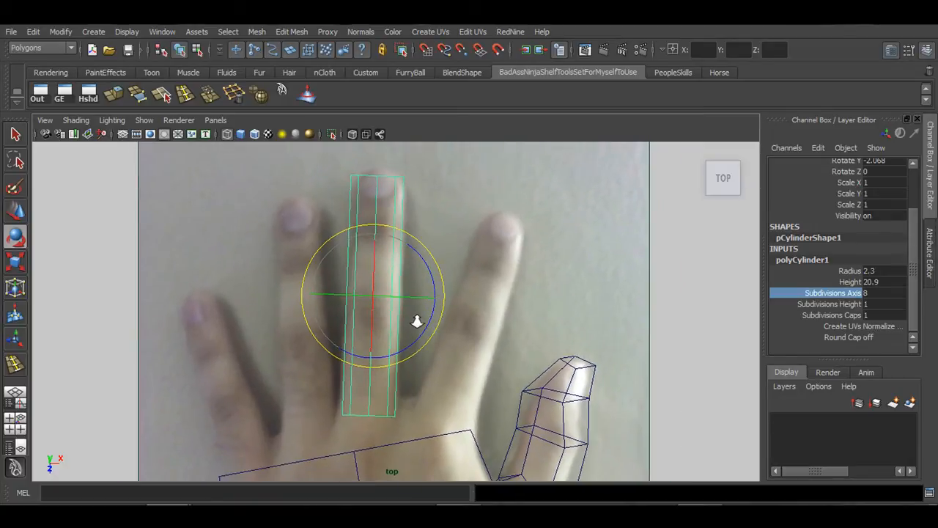
{"action": "key", "text": "q"}
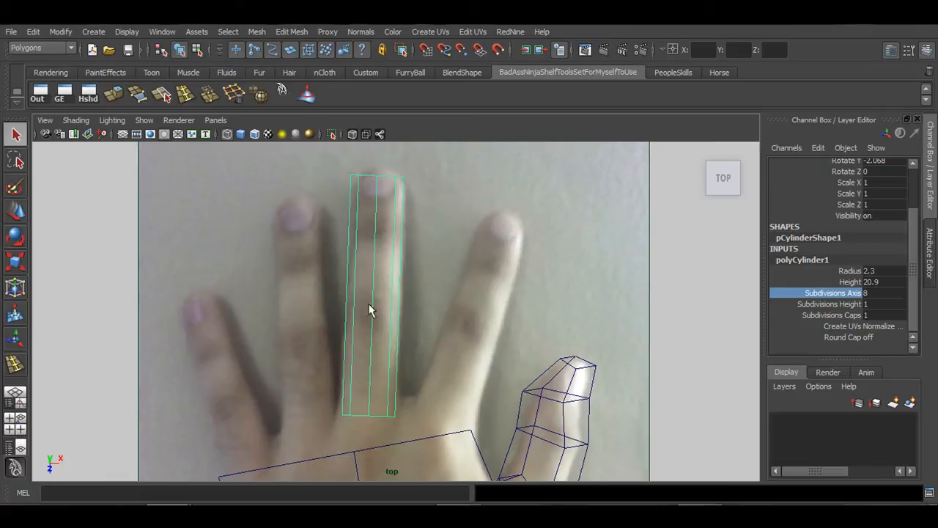
Insert four edge loops across the finger cylinder: at both finger joints, between them, and near the base
{"action": "left_click", "coordinate": [185, 96]}
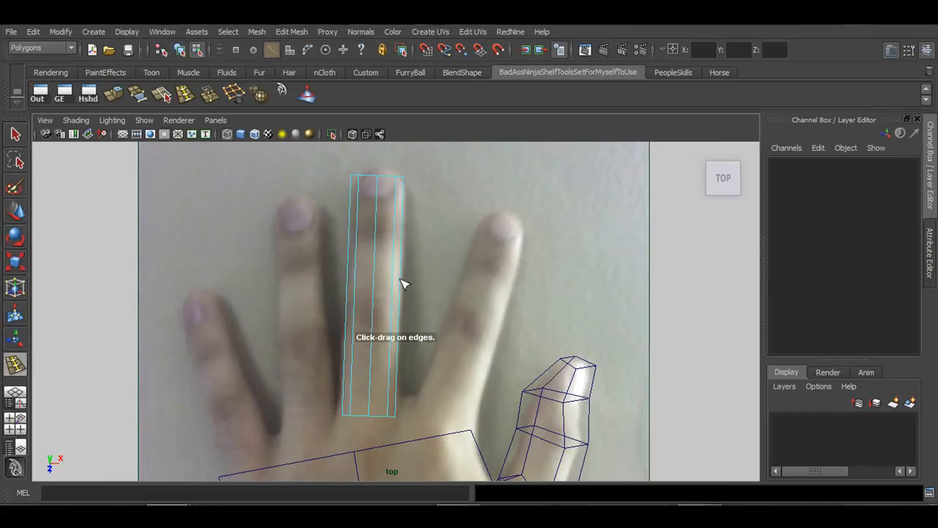
{"action": "left_click", "coordinate": [374, 313]}
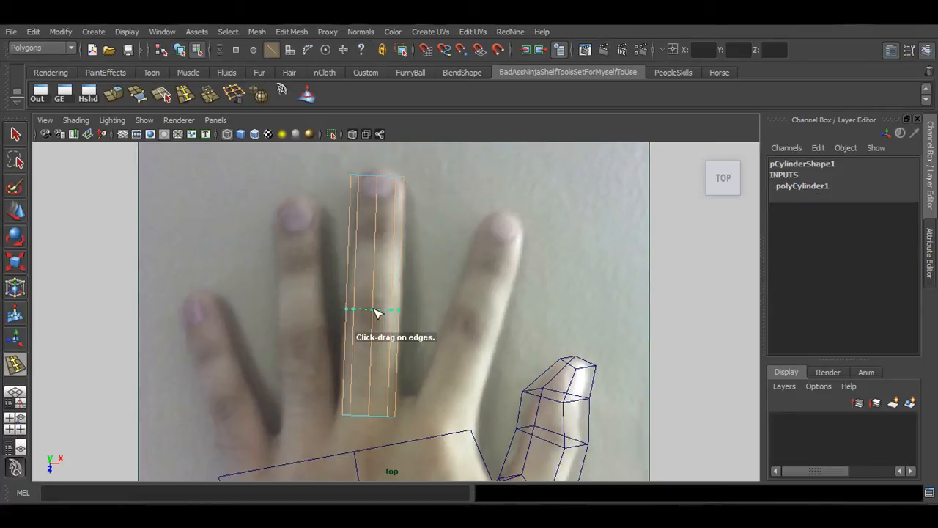
{"action": "left_click_drag", "start_coordinate": [374, 313], "coordinate": [376, 316]}
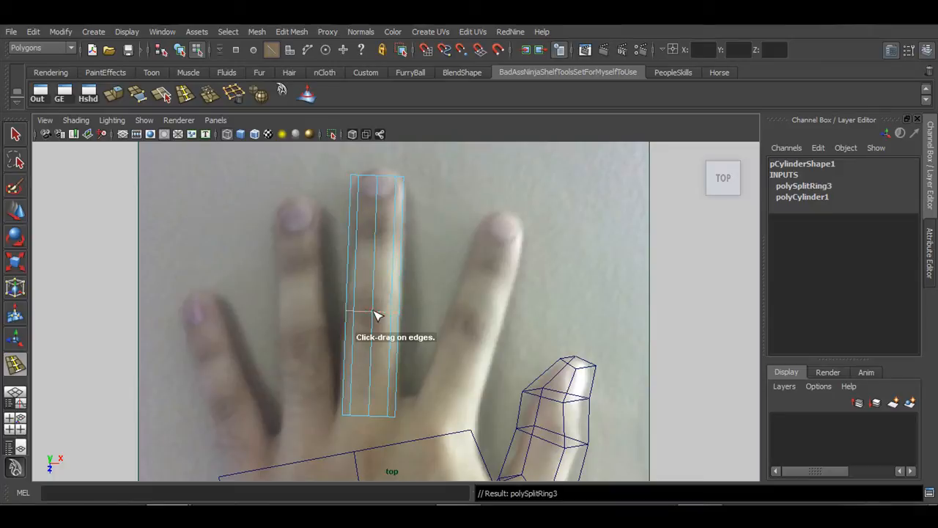
{"action": "left_click", "coordinate": [376, 233]}
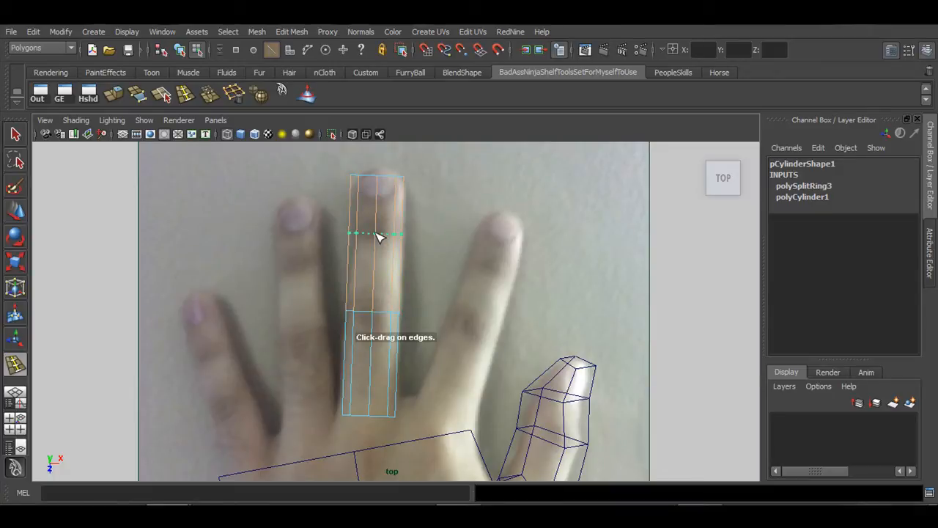
{"action": "left_click_drag", "start_coordinate": [376, 233], "coordinate": [376, 234]}
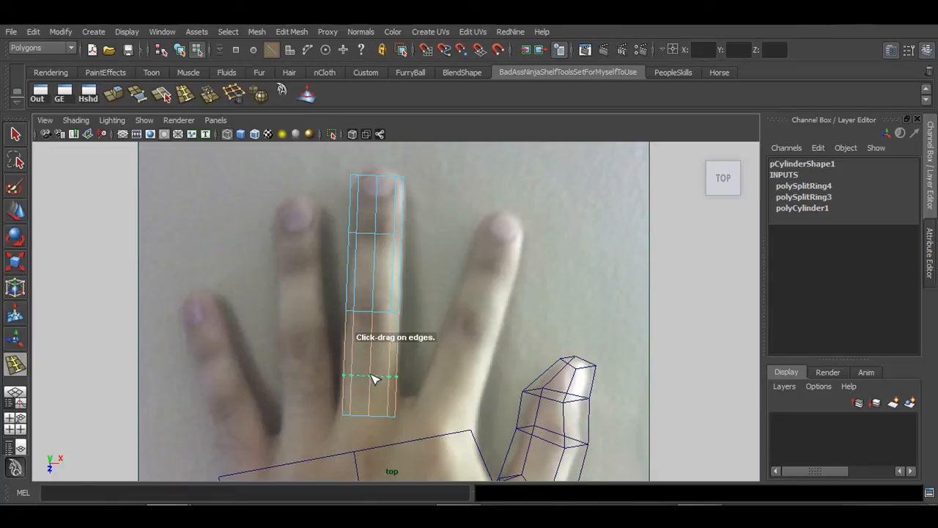
{"action": "left_click_drag", "start_coordinate": [377, 377], "coordinate": [373, 370]}
{"action": "left_click_drag", "start_coordinate": [375, 270], "coordinate": [375, 274]}
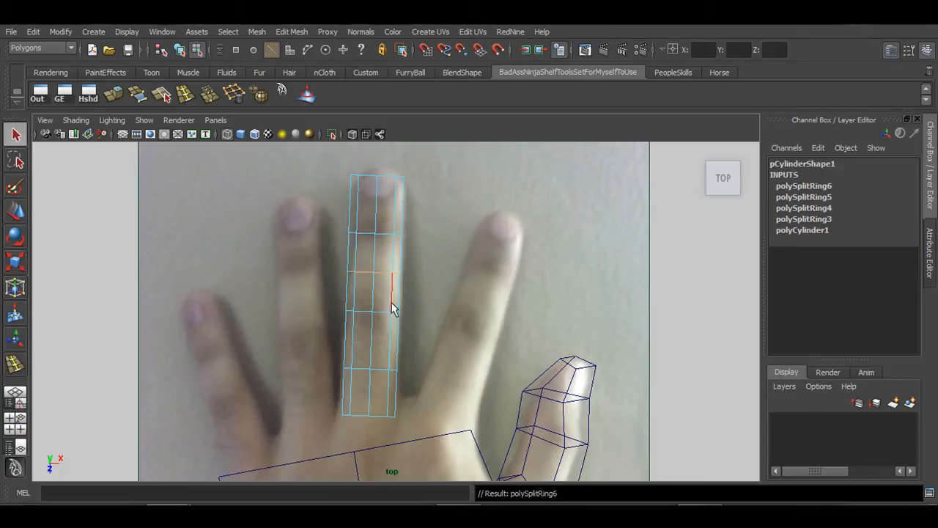
Scale the two upper vertex rows below the fingertip narrower to match the photo's finger outline
{"action": "right_click_drag", "start_coordinate": [387, 275], "coordinate": [323, 257]}
{"action": "left_click_drag", "start_coordinate": [313, 218], "coordinate": [440, 247]}
{"action": "key", "text": "w"}
{"action": "left_click_drag", "start_coordinate": [313, 233], "coordinate": [444, 287]}
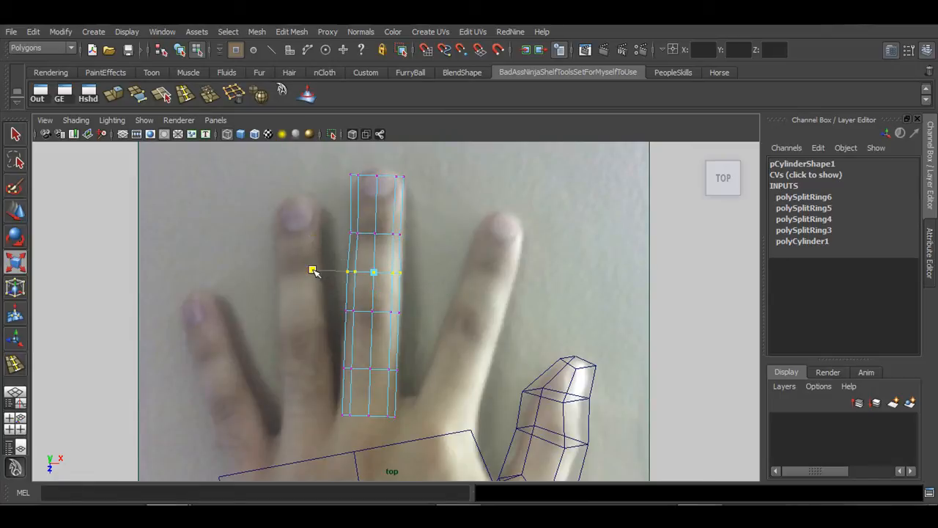
{"action": "left_click_drag", "start_coordinate": [313, 271], "coordinate": [314, 271]}
Narrow the vertex row just above the finger's base and widen the base row toward the palm
{"action": "middle_click_drag", "start_coordinate": [470, 336], "coordinate": [462, 306], "text": "alt"}
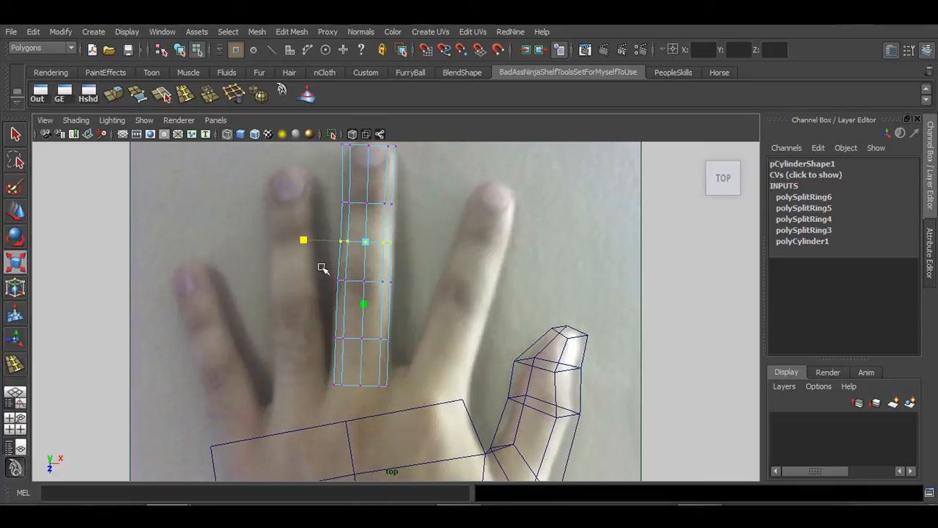
{"action": "left_click_drag", "start_coordinate": [318, 320], "coordinate": [415, 355]}
{"action": "left_click_drag", "start_coordinate": [310, 372], "coordinate": [435, 387]}
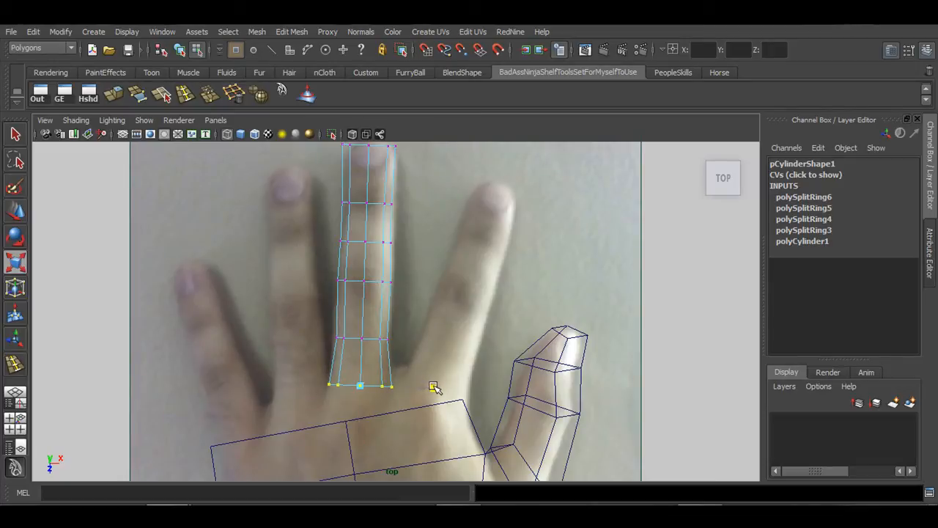
Try narrowing and repositioning the fingertip's end row of vertices, and undo those changes
{"action": "middle_click_drag", "start_coordinate": [385, 389], "coordinate": [378, 402], "text": "alt"}
{"action": "middle_click_drag", "start_coordinate": [370, 321], "coordinate": [374, 362], "text": "alt"}
{"action": "left_click_drag", "start_coordinate": [318, 185], "coordinate": [365, 198]}
{"action": "key", "text": "w"}
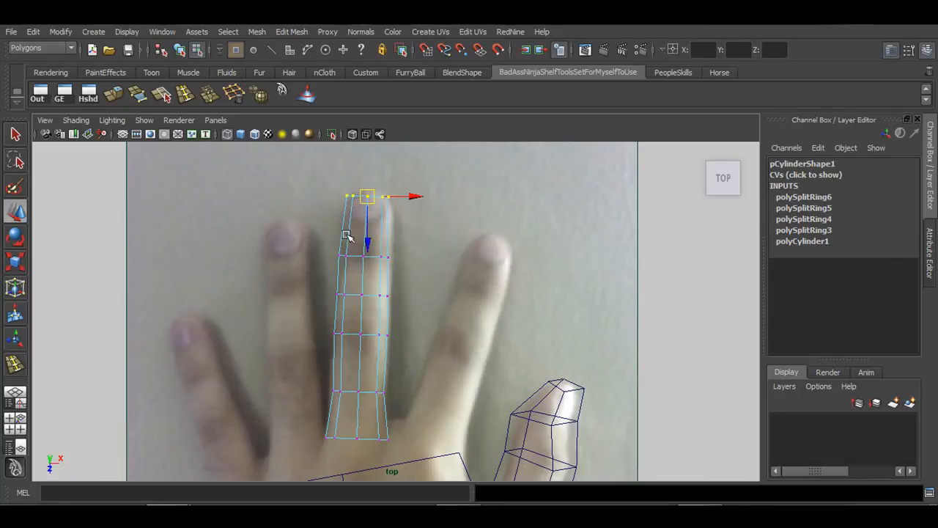
{"action": "key", "text": "ctrl+z"}
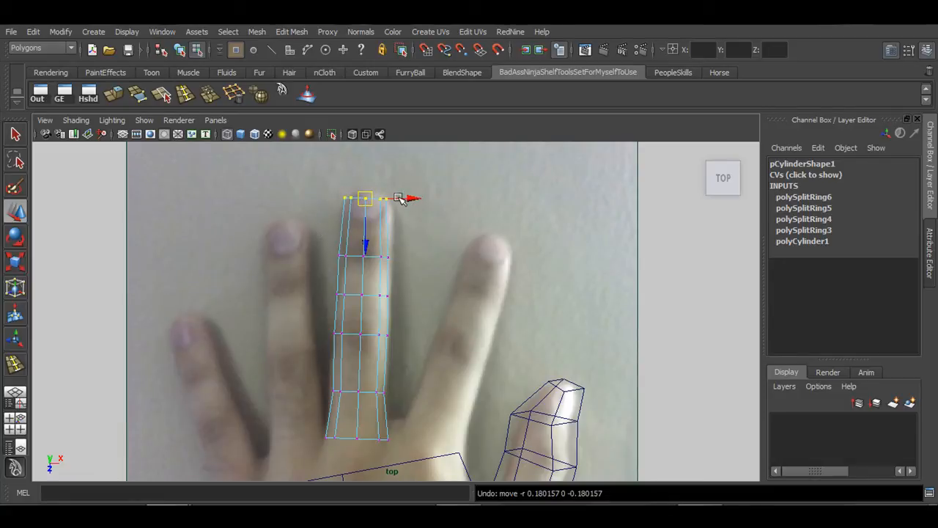
{"action": "left_click_drag", "start_coordinate": [366, 236], "coordinate": [368, 221]}
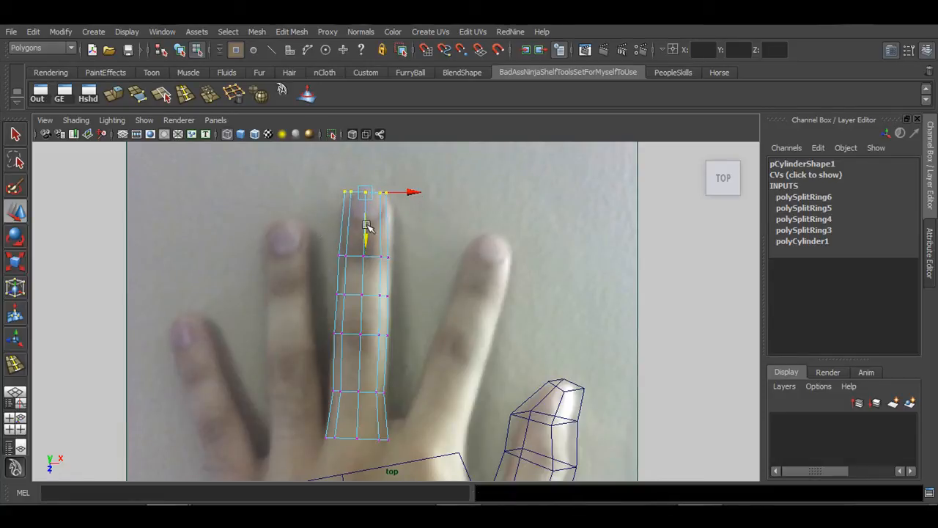
{"action": "middle_click_drag", "start_coordinate": [389, 335], "coordinate": [398, 336], "text": "alt"}
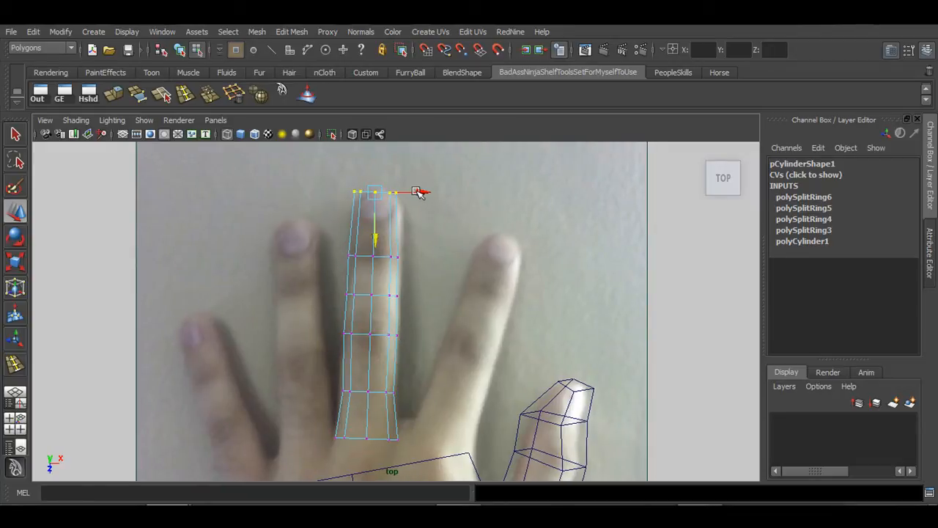
{"action": "key", "text": "ctrl+z"}
{"action": "key", "text": "ctrl+z"}
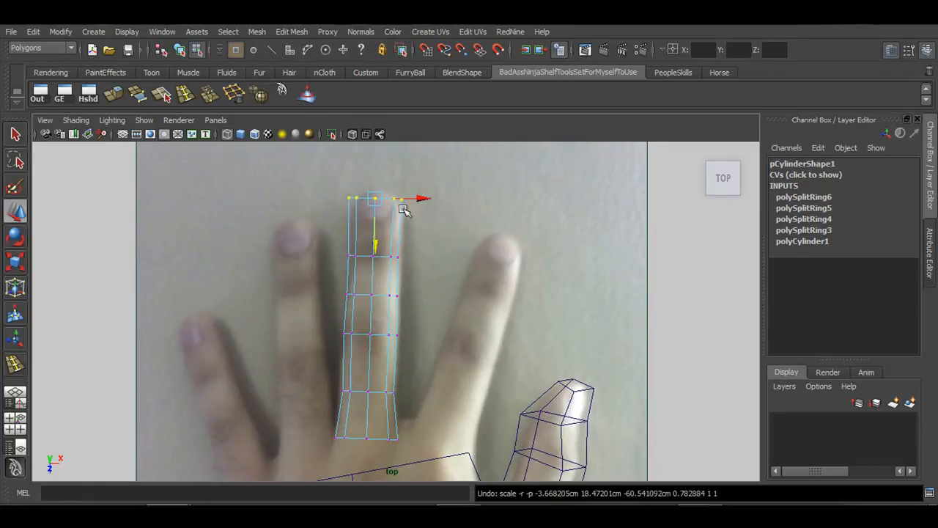
Scale the fingertip's end vertex row and the row between the two joints narrower to match the photo
{"action": "key", "text": "r"}
{"action": "left_click_drag", "start_coordinate": [440, 200], "coordinate": [429, 205]}
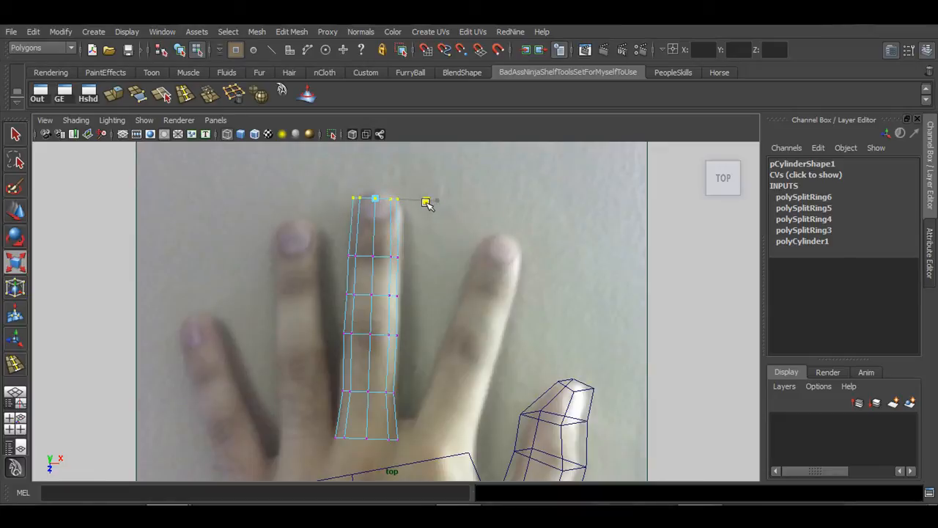
{"action": "middle_click_drag", "start_coordinate": [434, 295], "coordinate": [428, 266], "text": "alt"}
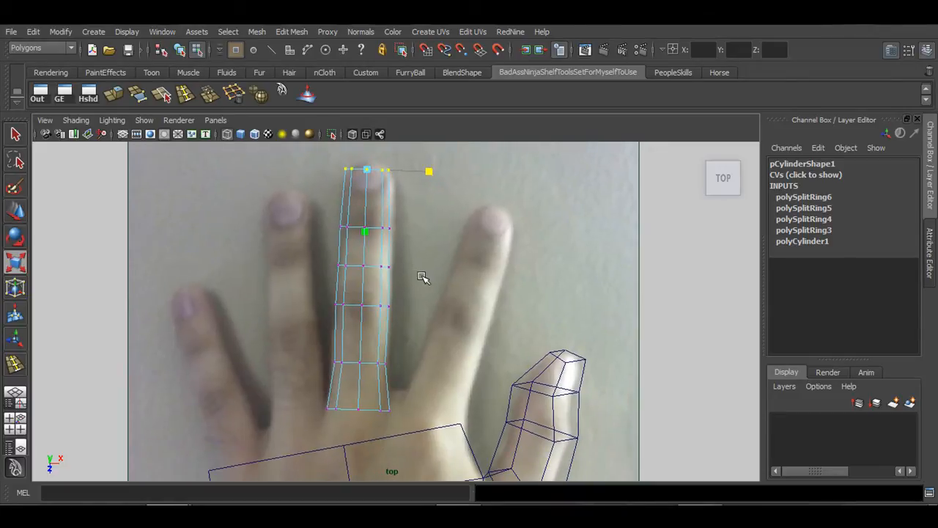
{"action": "left_click_drag", "start_coordinate": [293, 241], "coordinate": [422, 278]}
{"action": "left_click_drag", "start_coordinate": [302, 265], "coordinate": [307, 264]}
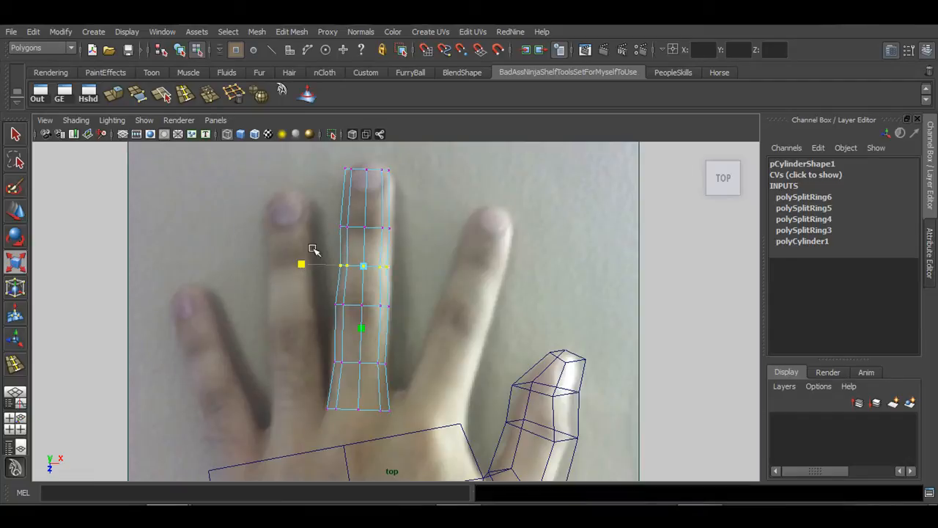
{"action": "left_click_drag", "start_coordinate": [425, 311], "coordinate": [312, 305]}
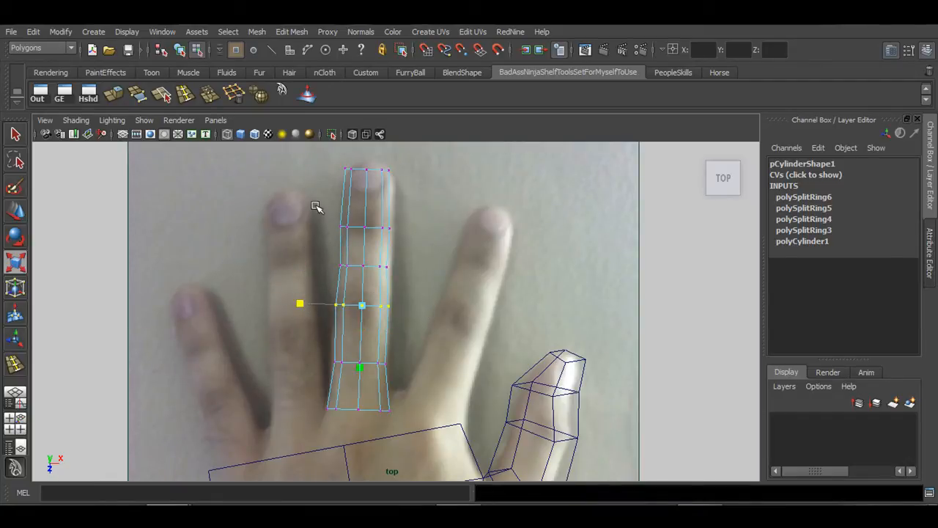
{"action": "middle_click_drag", "start_coordinate": [418, 286], "coordinate": [418, 283], "text": "alt"}
{"action": "key", "text": "q"}
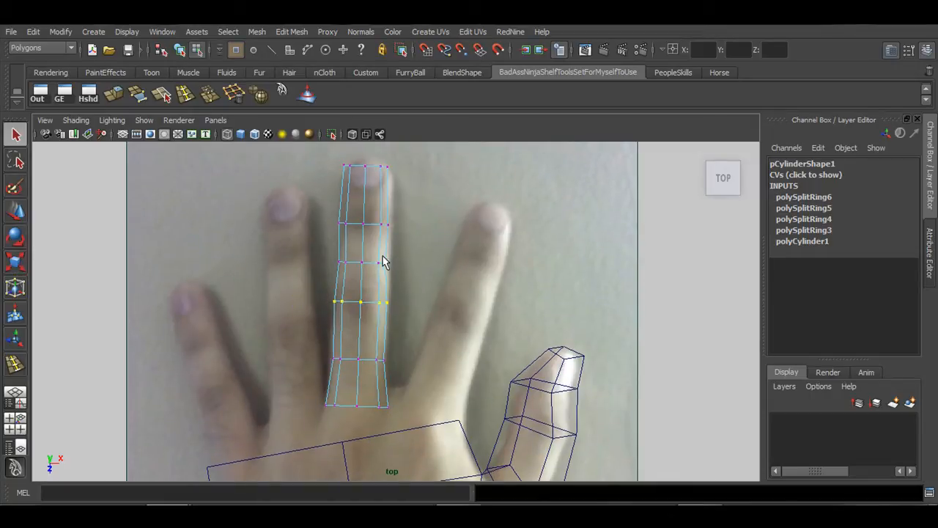
Shift the whole finger cylinder sideways over the photo's middle finger, to a Translate X of about -1.761
{"action": "mouse_move", "coordinate": [383, 266]}
{"action": "right_mouse_down"}
{"action": "mouse_move", "coordinate": [429, 245]}
{"action": "mouse_move", "coordinate": [398, 266]}
{"action": "right_mouse_up"}
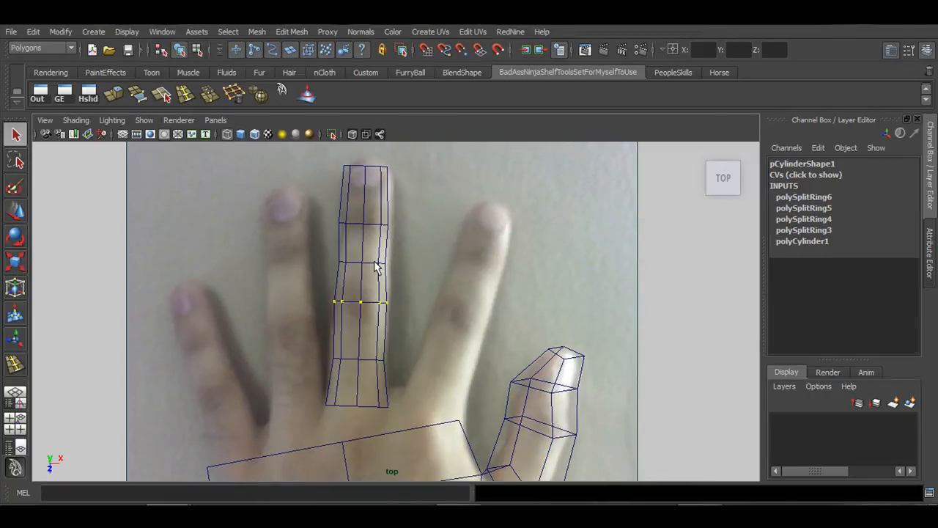
{"action": "key", "text": "F8"}
{"action": "key", "text": "w"}
{"action": "left_click_drag", "start_coordinate": [396, 285], "coordinate": [427, 261]}
{"action": "key", "text": "e"}
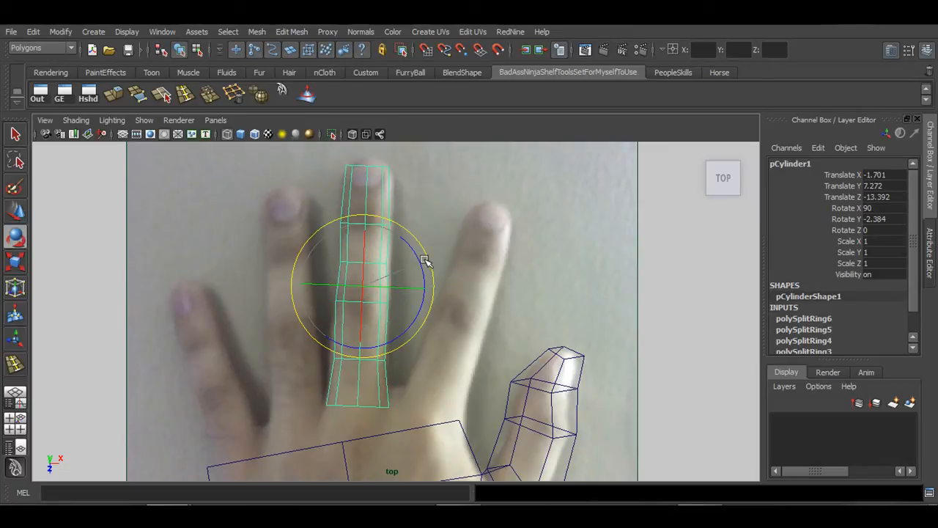
{"action": "key", "text": "w"}
{"action": "left_click_drag", "start_coordinate": [405, 287], "coordinate": [396, 288]}
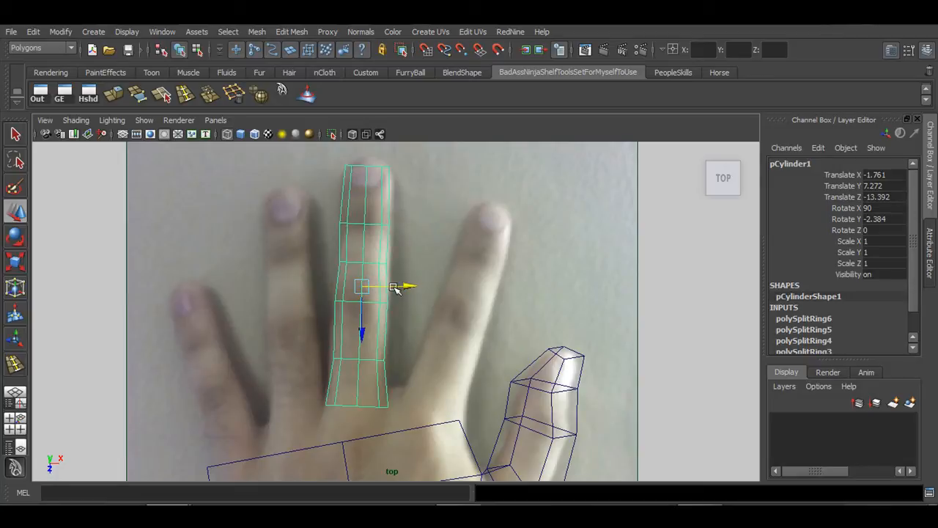
Nudge the finger's lower-joint vertex row slightly toward the index finger to follow the photo's outline
{"action": "right_click_drag", "start_coordinate": [381, 279], "coordinate": [347, 277]}
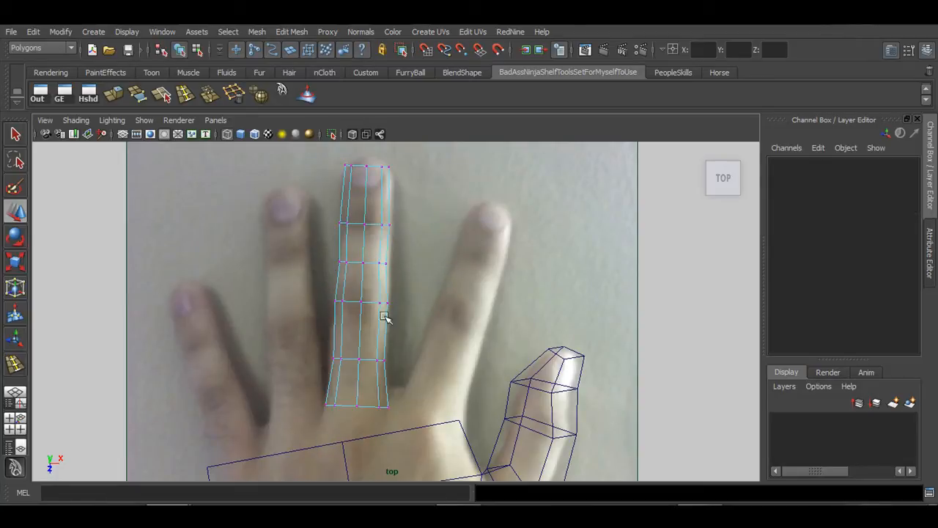
{"action": "left_click_drag", "start_coordinate": [327, 296], "coordinate": [401, 300]}
{"action": "left_click_drag", "start_coordinate": [317, 343], "coordinate": [424, 374]}
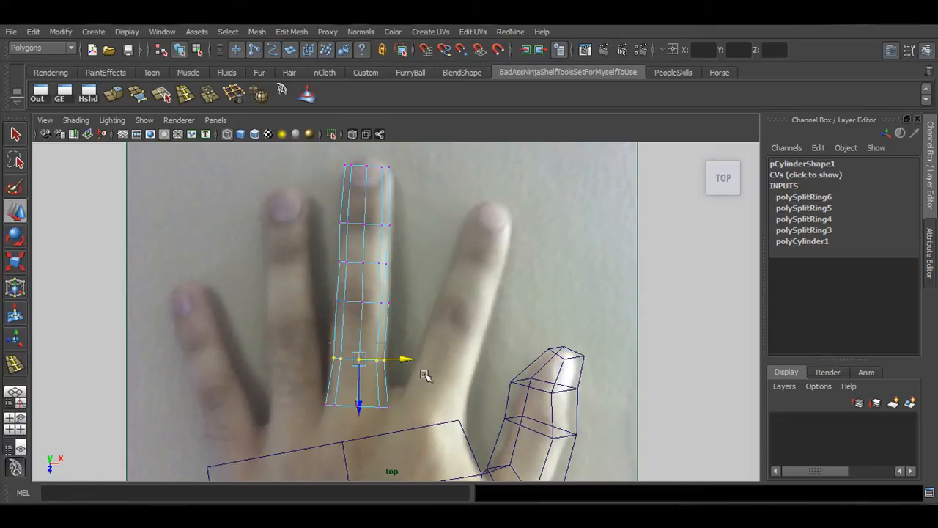
{"action": "middle_click_drag", "start_coordinate": [411, 219], "coordinate": [413, 241], "text": "alt"}
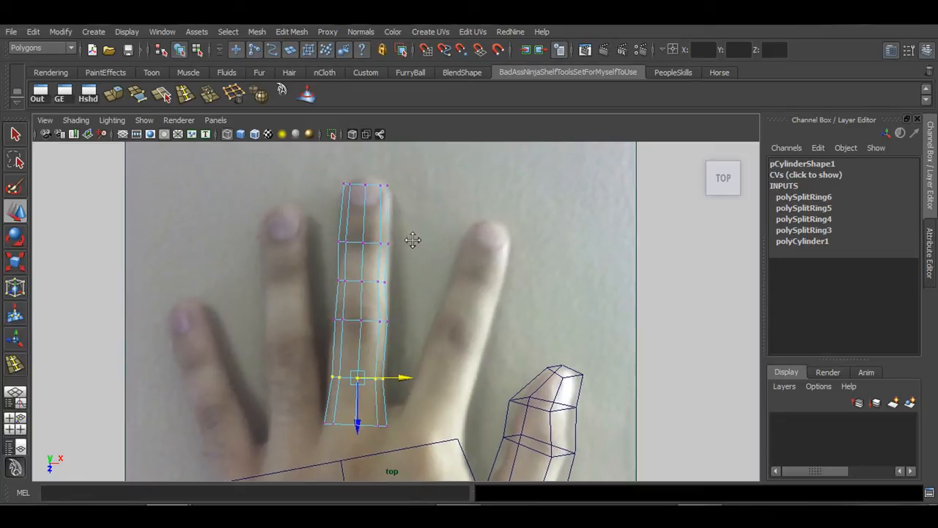
Examine the shaped finger cylinder beside the palm from the side in the perspective view
{"action": "right_click_drag", "start_coordinate": [380, 244], "coordinate": [432, 224]}
{"action": "left_click", "coordinate": [377, 245]}
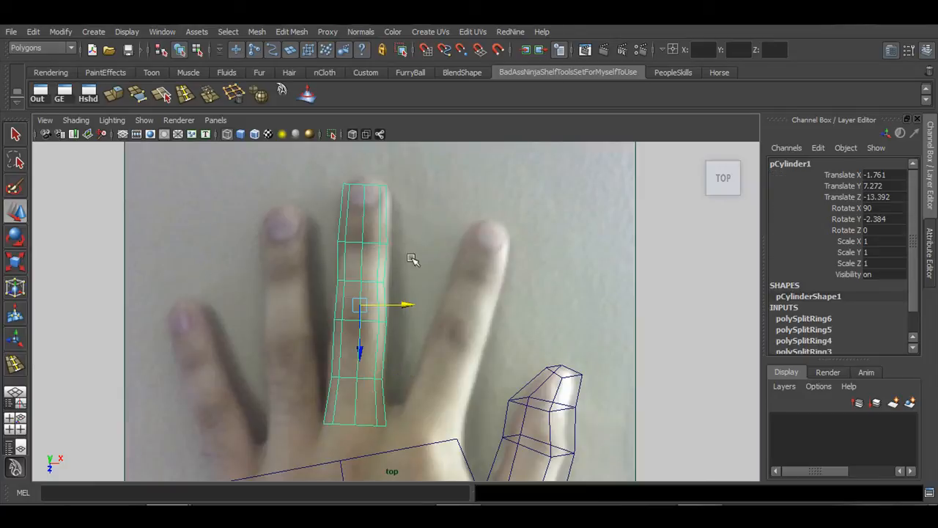
{"action": "key", "text": "space"}
{"action": "key", "text": "space"}
{"action": "left_click_drag", "start_coordinate": [494, 287], "coordinate": [462, 326], "text": "alt"}
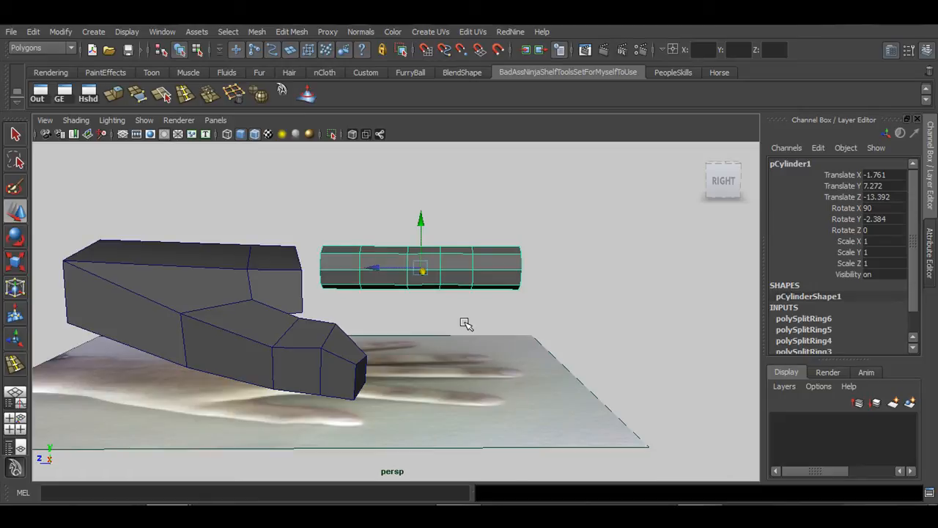
{"action": "right_click_drag", "start_coordinate": [342, 261], "coordinate": [306, 261]}
{"action": "middle_click_drag", "start_coordinate": [434, 322], "coordinate": [377, 325], "text": "alt"}
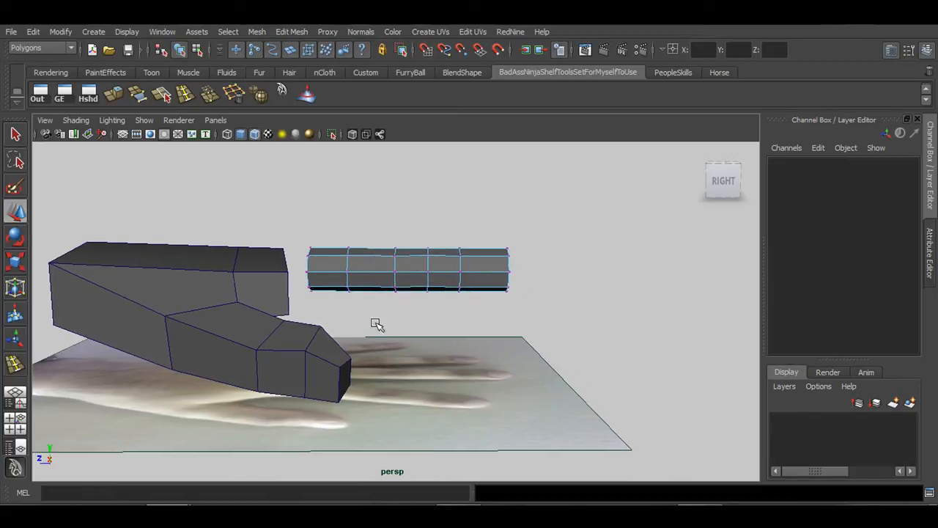
{"action": "right_click_drag", "start_coordinate": [377, 325], "coordinate": [491, 333], "text": "alt"}
{"action": "middle_click_drag", "start_coordinate": [491, 333], "coordinate": [462, 321], "text": "alt"}
In the side view with the grid hidden, lower the finger's underside vertices between the joints and near the base
{"action": "key", "text": "space"}
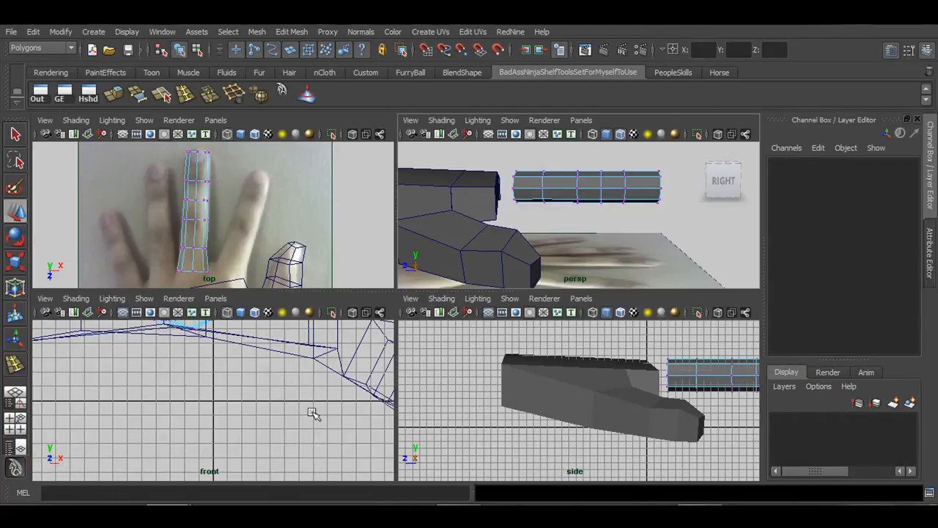
{"action": "key", "text": "a"}
{"action": "key", "text": "a"}
{"action": "key", "text": "space"}
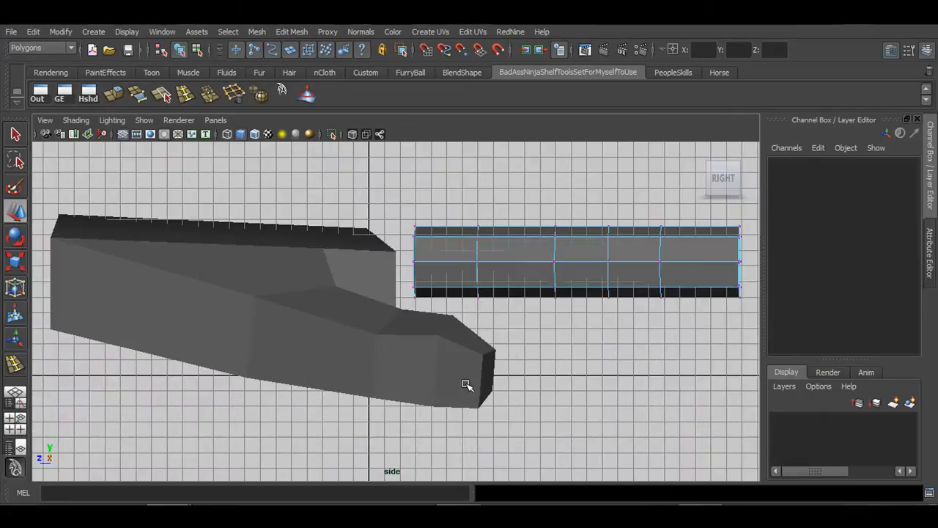
{"action": "middle_click_drag", "start_coordinate": [564, 348], "coordinate": [385, 360], "text": "alt"}
{"action": "right_click_drag", "start_coordinate": [477, 357], "coordinate": [449, 375], "text": "alt"}
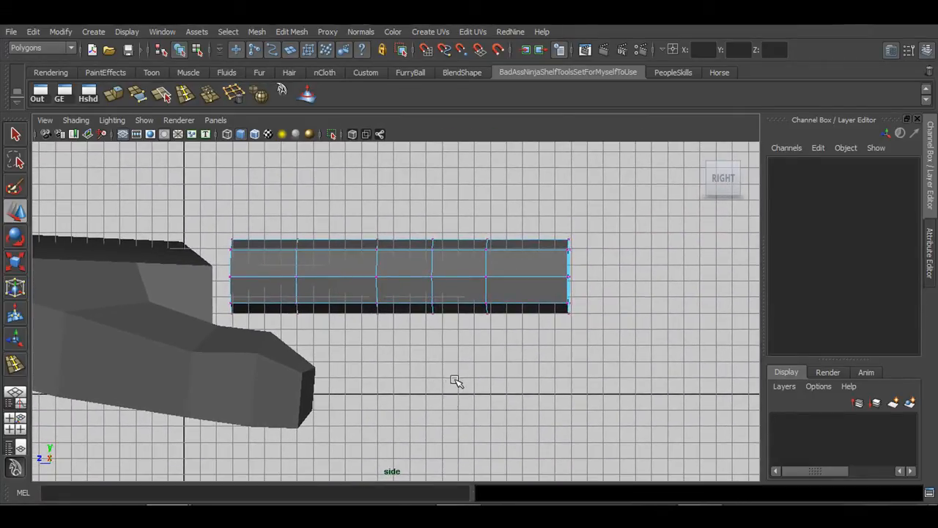
{"action": "left_click_drag", "start_coordinate": [409, 324], "coordinate": [433, 276]}
{"action": "left_click", "coordinate": [122, 133]}
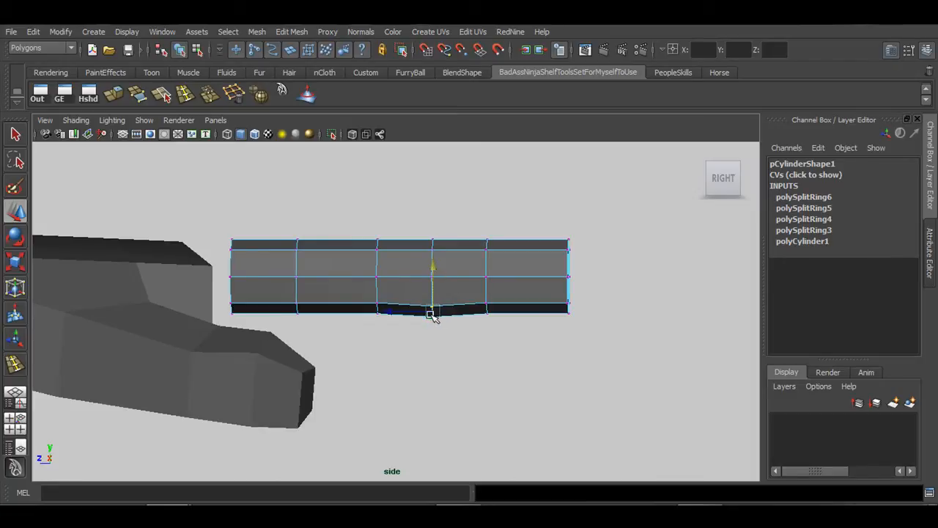
{"action": "left_click", "coordinate": [298, 308]}
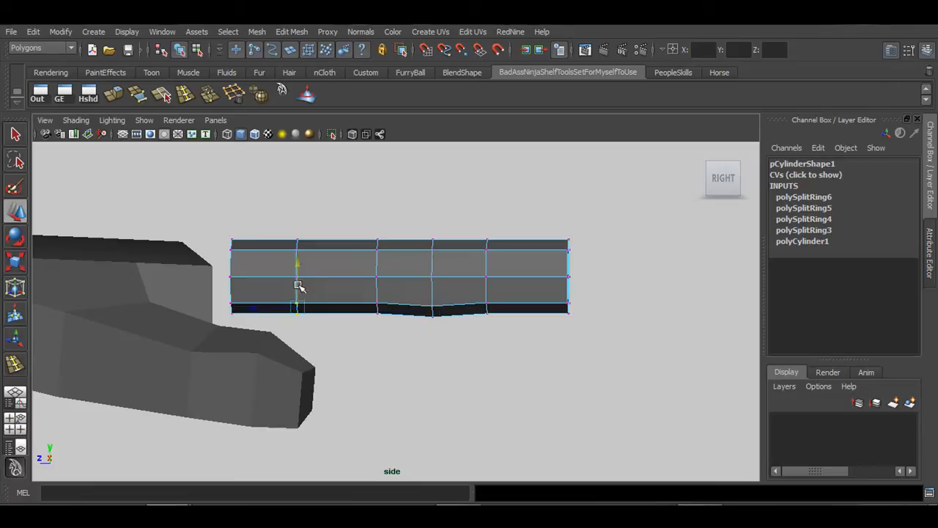
{"action": "left_click_drag", "start_coordinate": [297, 279], "coordinate": [299, 281]}
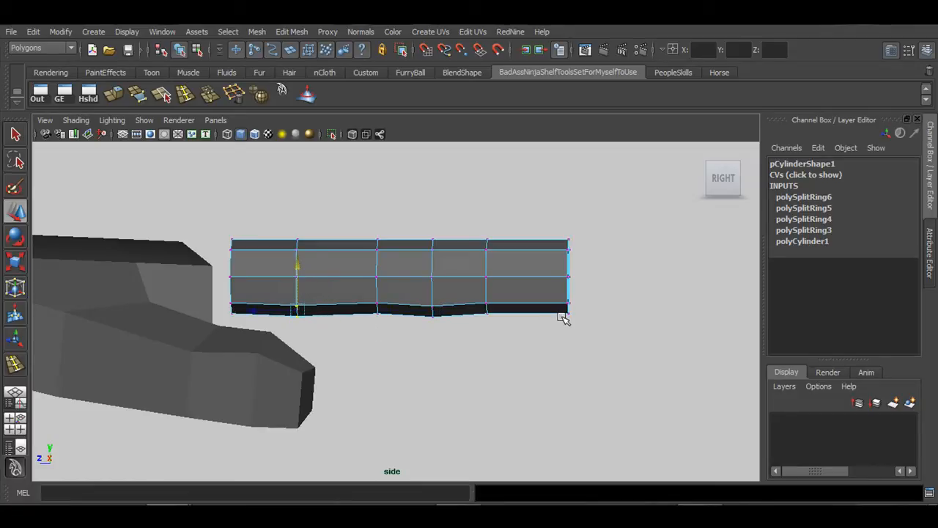
Taper the fingertip in profile by raising its underside end vertices and lowering its upper end vertices
{"action": "left_click", "coordinate": [577, 295]}
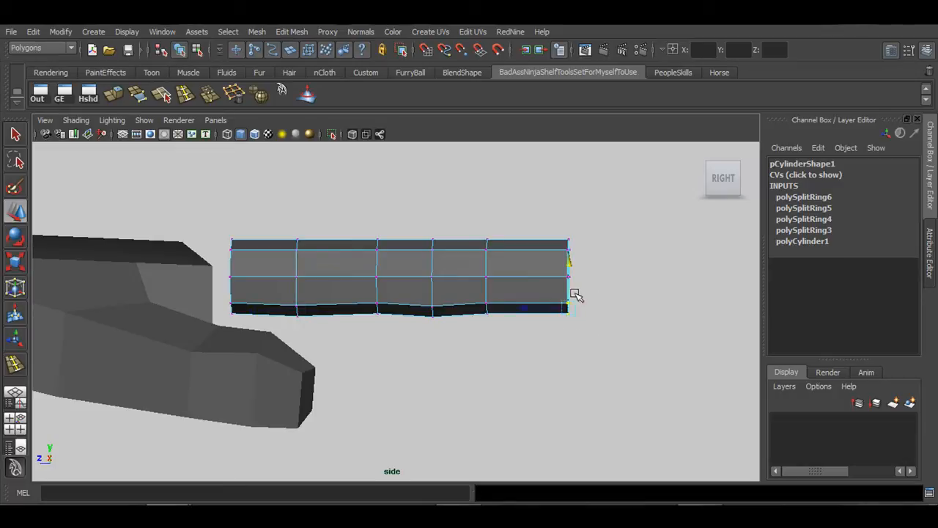
{"action": "left_click_drag", "start_coordinate": [568, 282], "coordinate": [568, 275]}
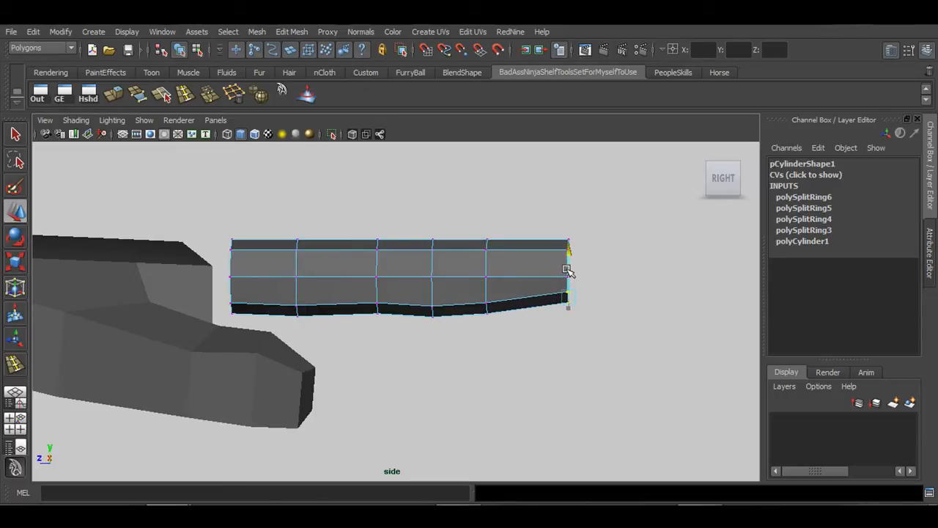
{"action": "left_click_drag", "start_coordinate": [541, 210], "coordinate": [573, 247]}
{"action": "left_click_drag", "start_coordinate": [563, 216], "coordinate": [568, 229]}
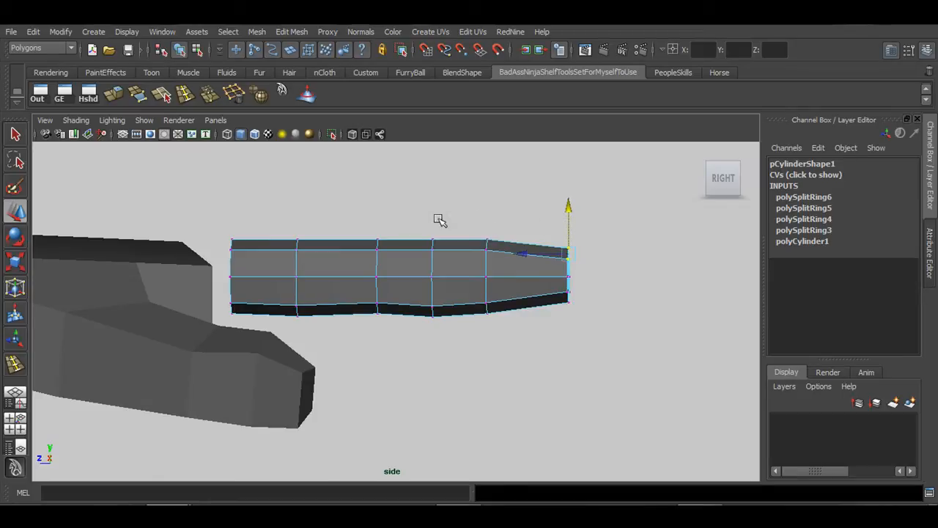
Lower the finger's upper-side vertices at the joint nearest the tip and in the row between the joints
{"action": "left_click", "coordinate": [486, 239]}
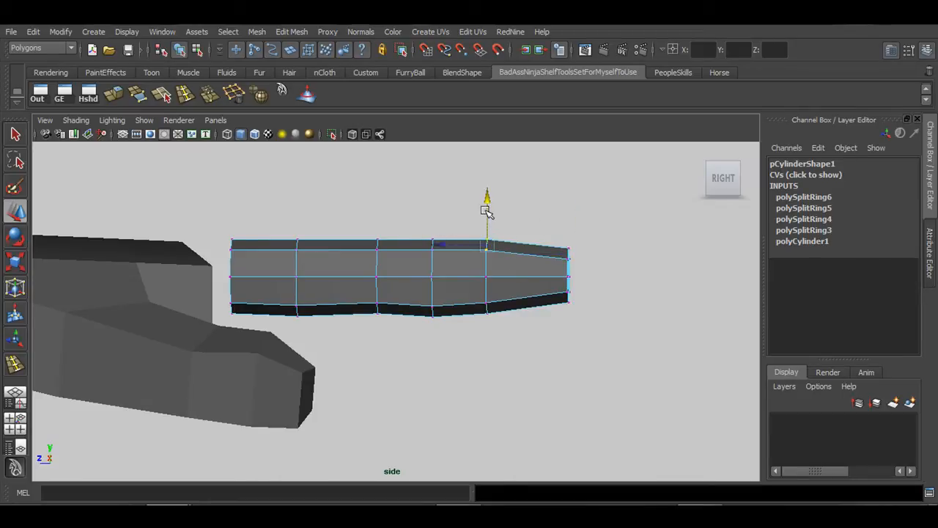
{"action": "left_click_drag", "start_coordinate": [487, 210], "coordinate": [489, 217]}
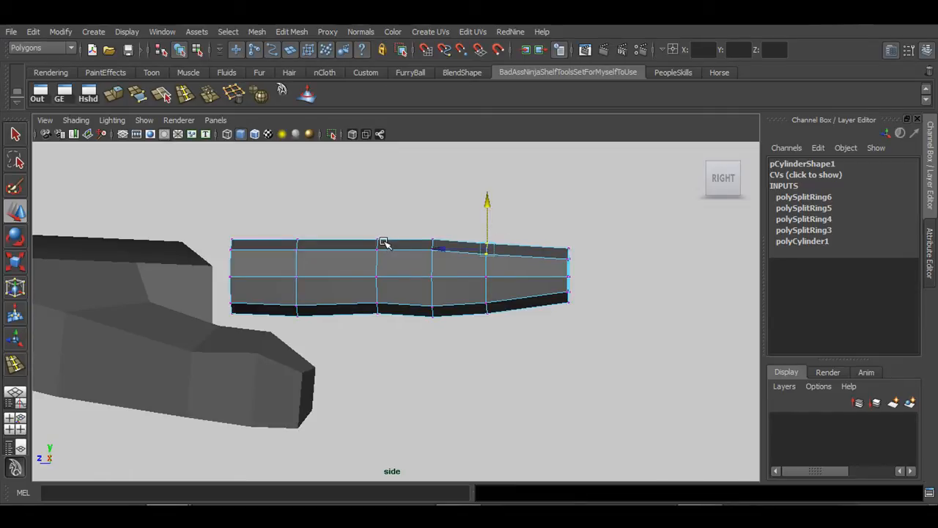
{"action": "left_click_drag", "start_coordinate": [358, 219], "coordinate": [387, 264]}
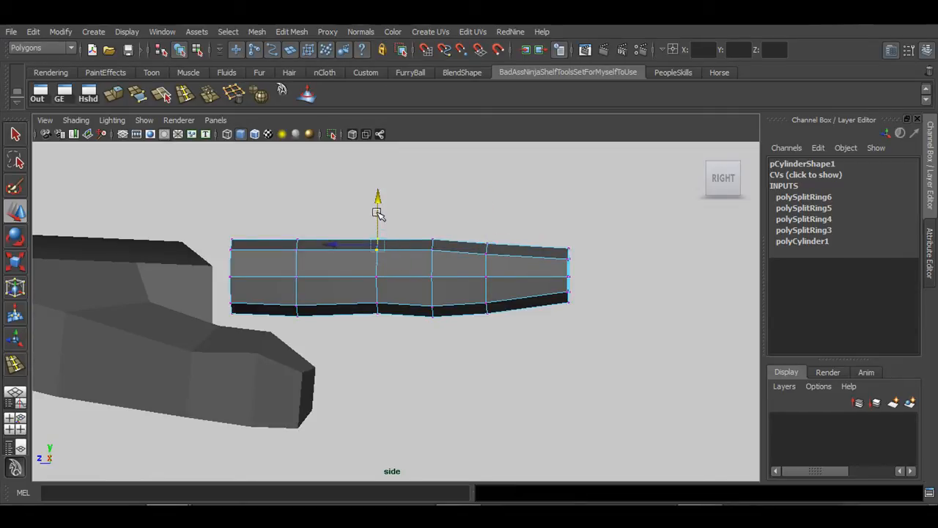
{"action": "left_click_drag", "start_coordinate": [380, 210], "coordinate": [448, 262]}
{"action": "key", "text": "ctrl+z"}
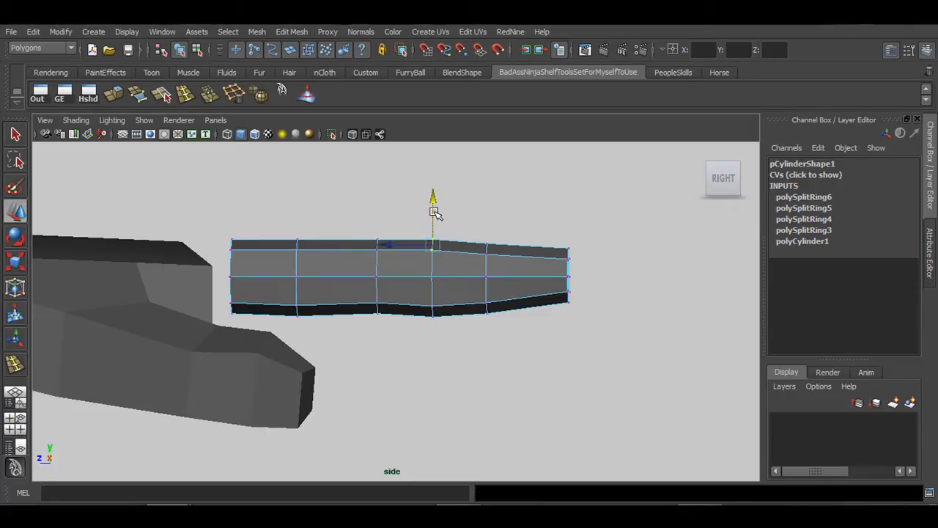
{"action": "left_click_drag", "start_coordinate": [432, 212], "coordinate": [500, 264]}
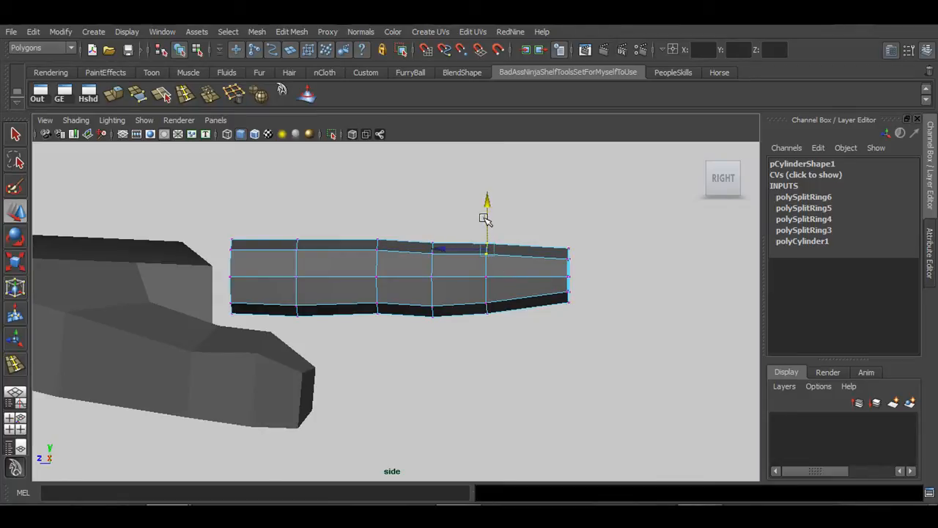
Lower the upper-side vertices at the joint nearest the tip a little further and adjust the underside vertices there
{"action": "left_click", "coordinate": [484, 217]}
{"action": "key", "text": "ctrl+z"}
{"action": "left_click_drag", "start_coordinate": [487, 210], "coordinate": [486, 213]}
{"action": "left_click_drag", "start_coordinate": [478, 297], "coordinate": [503, 324]}
{"action": "left_click_drag", "start_coordinate": [486, 282], "coordinate": [486, 282]}
{"action": "middle_click_drag", "start_coordinate": [336, 278], "coordinate": [362, 278], "text": "alt"}
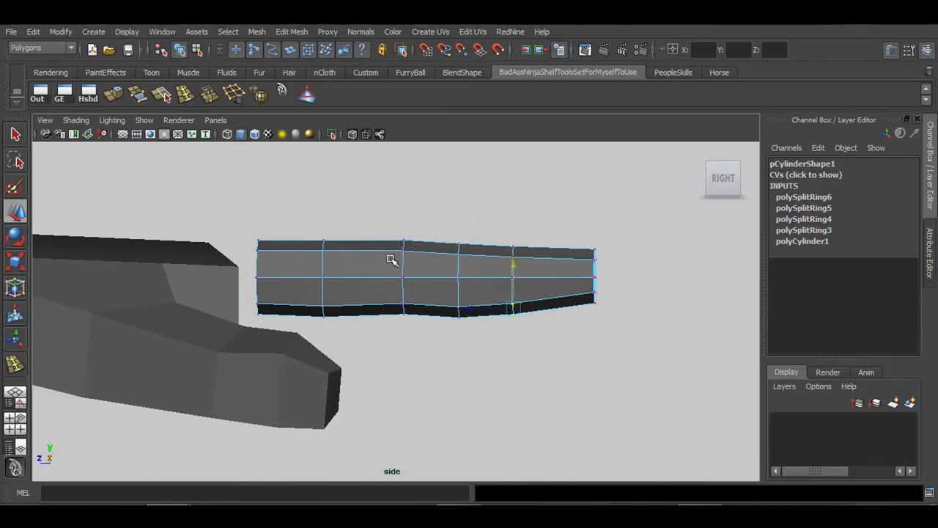
Scale the finger's base vertex row slightly taller in the side view
{"action": "left_click_drag", "start_coordinate": [237, 196], "coordinate": [283, 324]}
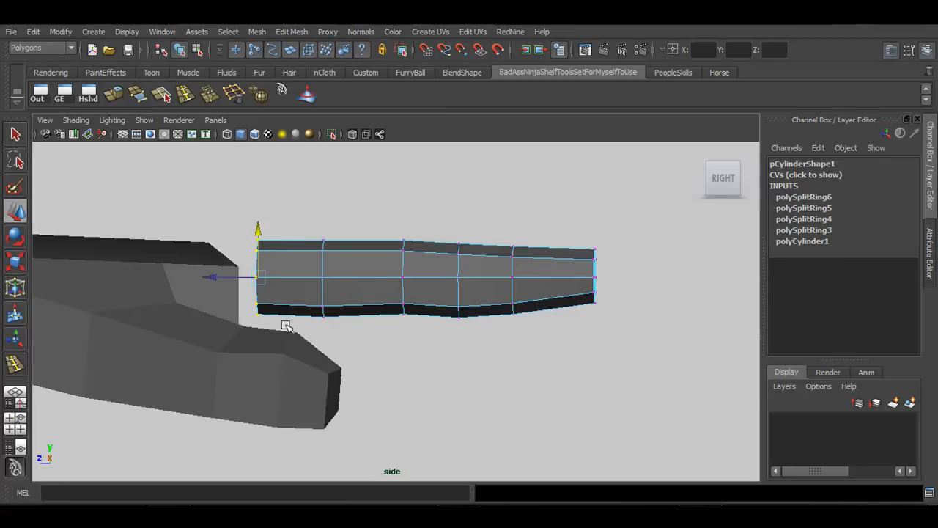
{"action": "key", "text": "r"}
{"action": "left_click_drag", "start_coordinate": [259, 213], "coordinate": [261, 212]}
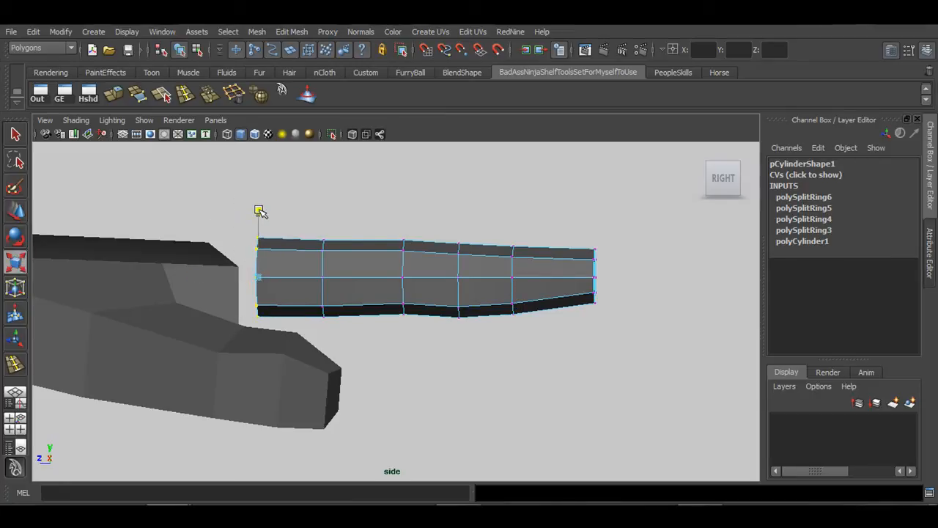
{"action": "middle_click_drag", "start_coordinate": [414, 278], "coordinate": [404, 281], "text": "alt"}
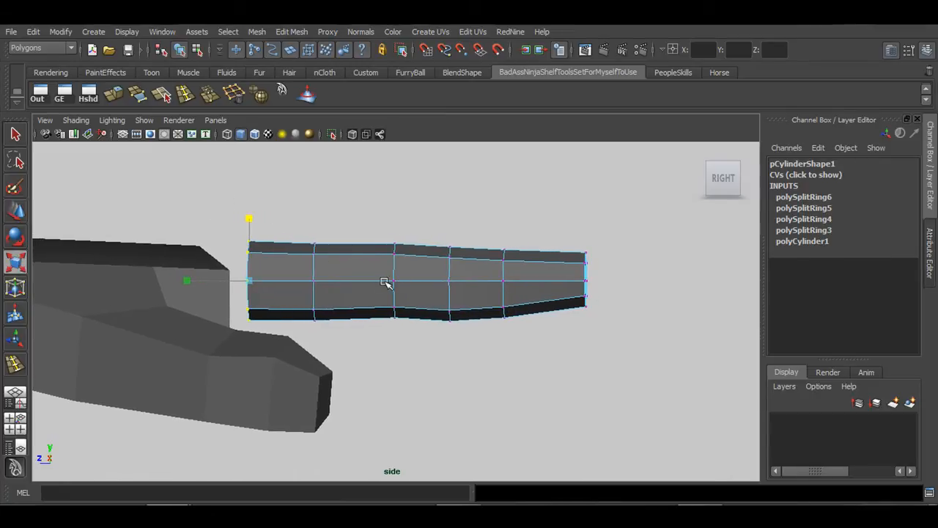
Select the whole finger cylinder and view it from the fingertip end in perspective, against the palm
{"action": "right_click_drag", "start_coordinate": [392, 280], "coordinate": [453, 246]}
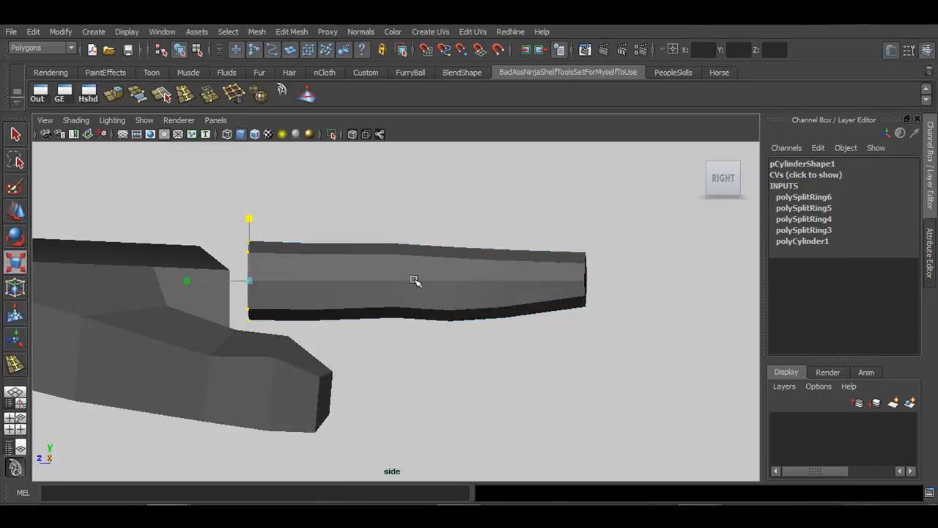
{"action": "left_click", "coordinate": [414, 280]}
{"action": "middle_click_drag", "start_coordinate": [430, 315], "coordinate": [498, 314], "text": "alt"}
{"action": "key", "text": "space"}
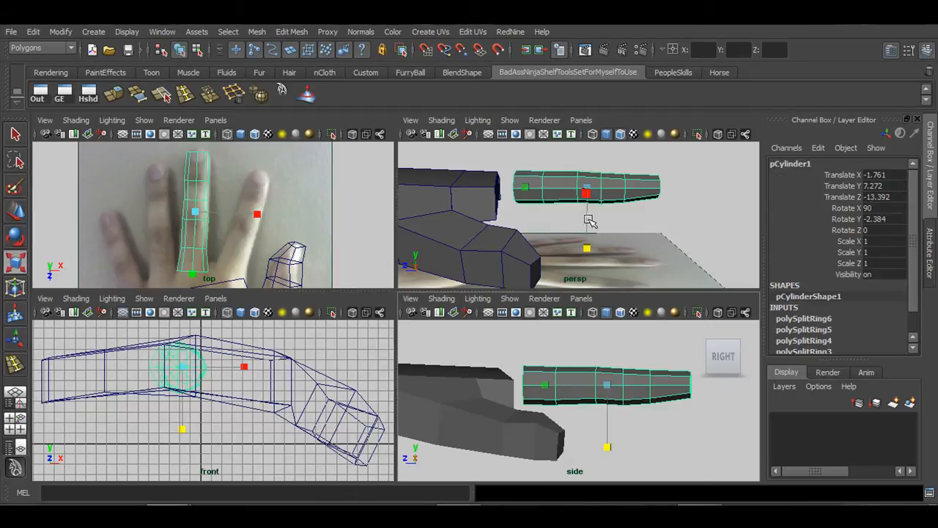
{"action": "key", "text": "space"}
{"action": "left_click_drag", "start_coordinate": [419, 256], "coordinate": [549, 310], "text": "alt"}
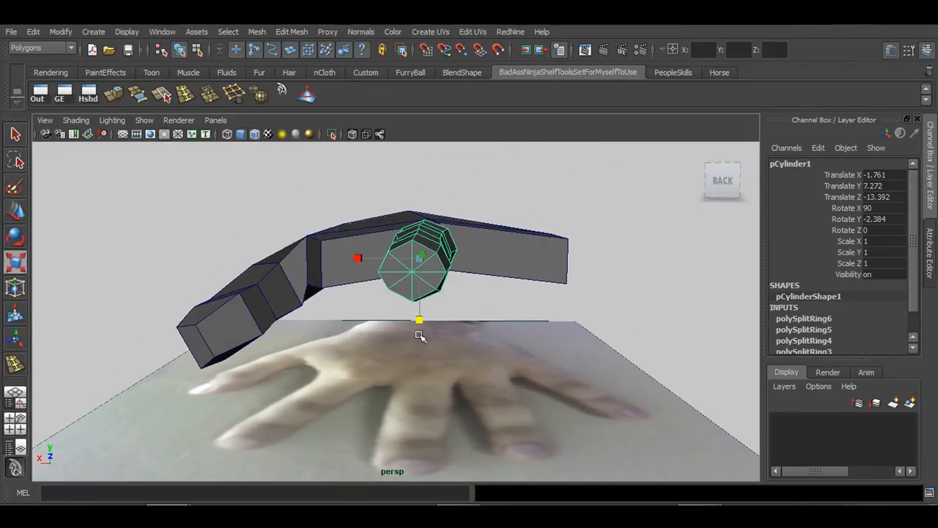
{"action": "left_click_drag", "start_coordinate": [419, 335], "coordinate": [421, 339], "text": "alt"}
{"action": "key", "text": "ctrl+z"}
{"action": "left_click_drag", "start_coordinate": [359, 258], "coordinate": [355, 259]}
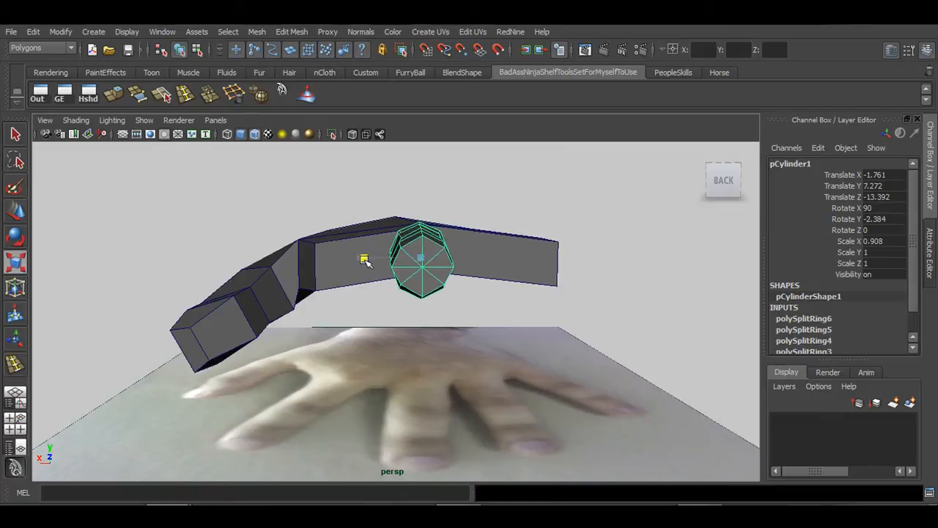
{"action": "key", "text": "ctrl+z"}
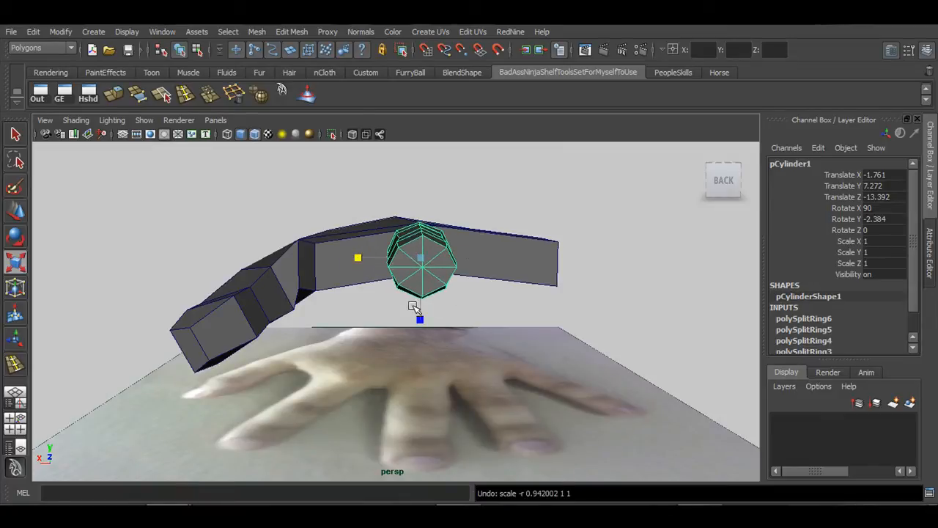
{"action": "left_click_drag", "start_coordinate": [411, 291], "coordinate": [447, 230], "text": "alt"}
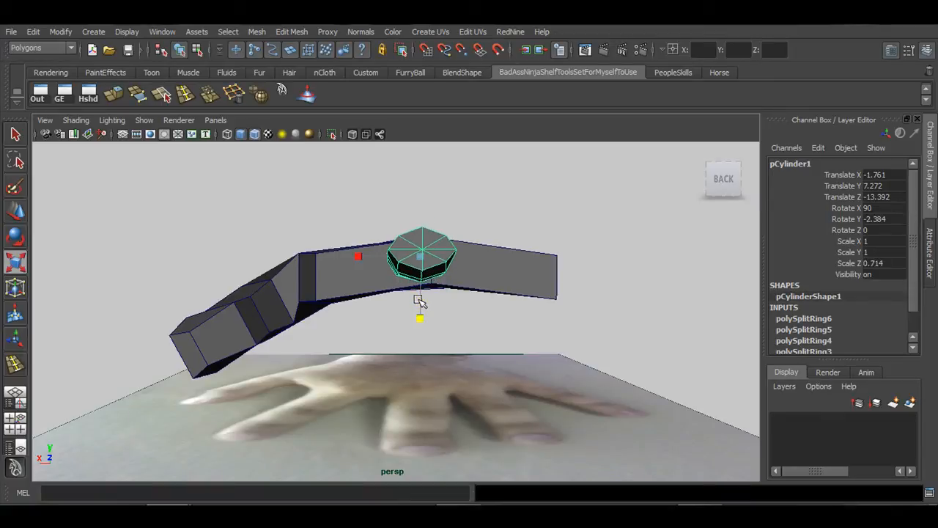
{"action": "left_click_drag", "start_coordinate": [419, 300], "coordinate": [440, 323], "text": "alt"}
{"action": "key", "text": "ctrl+z"}
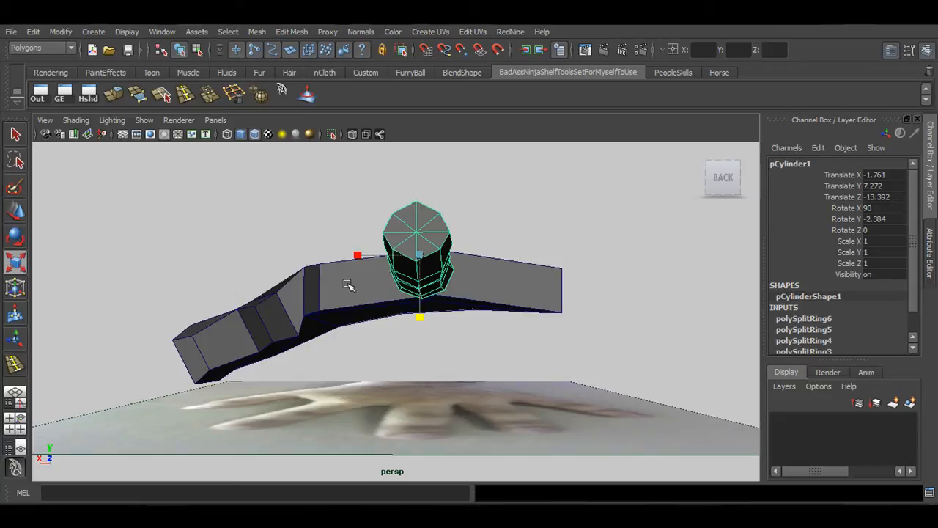
Insert edge loops on either side of the existing loop at both finger joints in the top view
{"action": "left_click_drag", "start_coordinate": [346, 278], "coordinate": [387, 367], "text": "alt"}
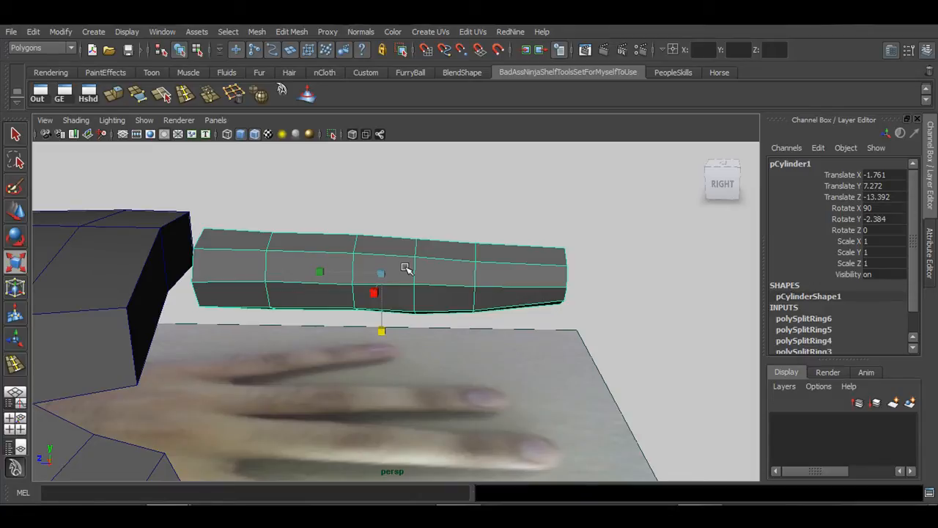
{"action": "left_click_drag", "start_coordinate": [248, 286], "coordinate": [332, 370], "text": "alt"}
{"action": "key", "text": "space"}
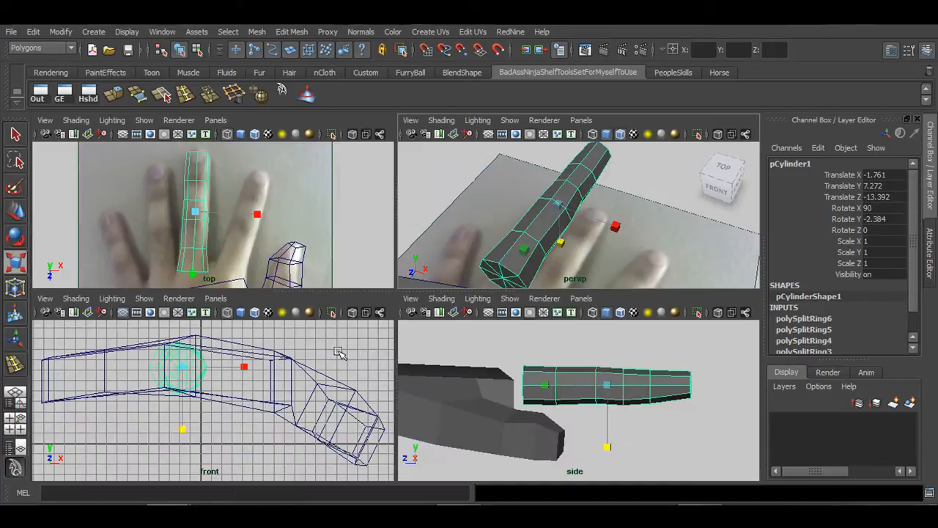
{"action": "key", "text": "space"}
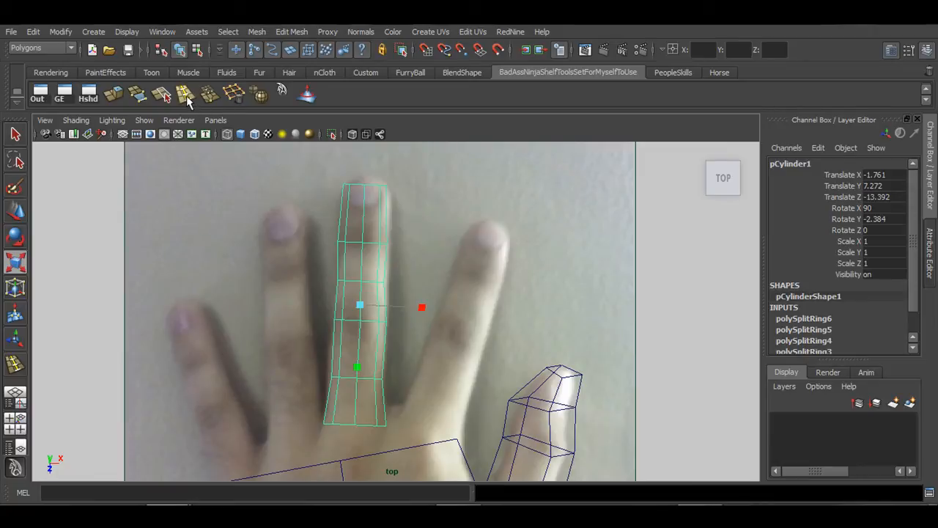
{"action": "left_click", "coordinate": [186, 96]}
{"action": "left_click", "coordinate": [367, 237]}
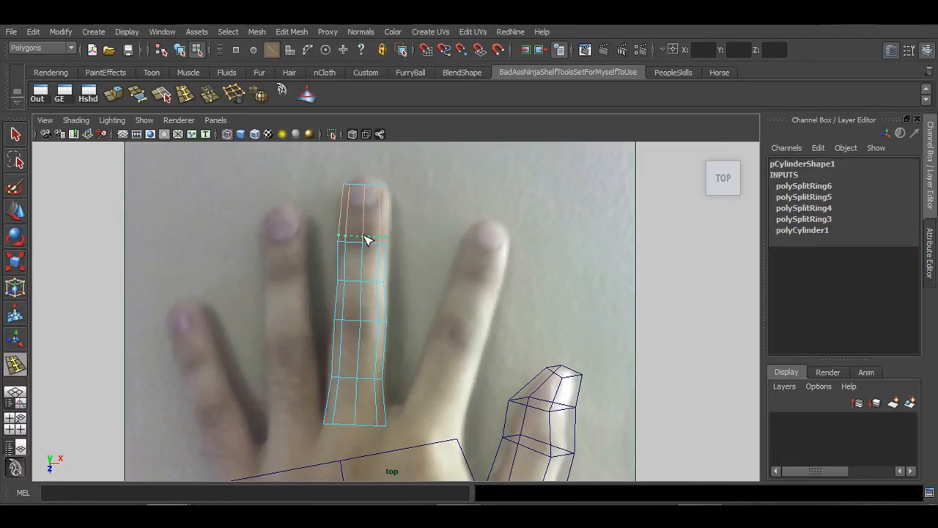
{"action": "left_click", "coordinate": [366, 237]}
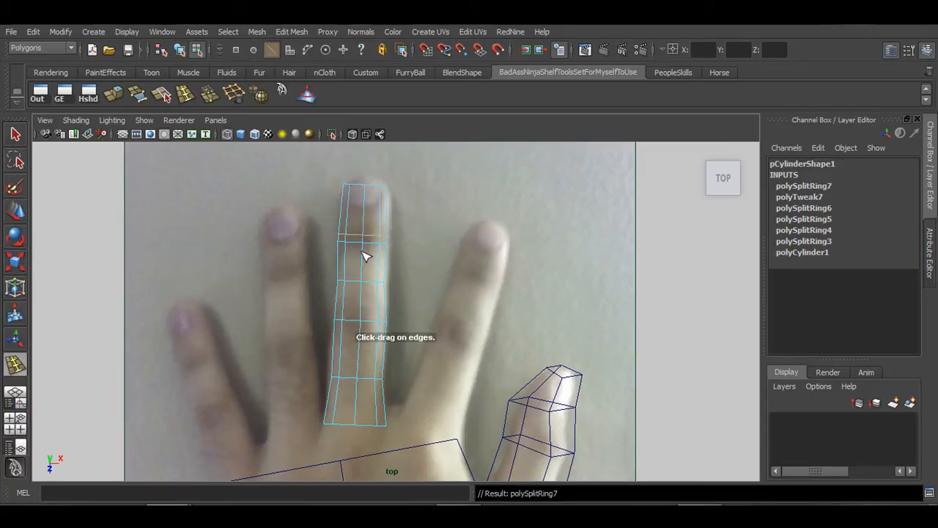
{"action": "left_click", "coordinate": [369, 256]}
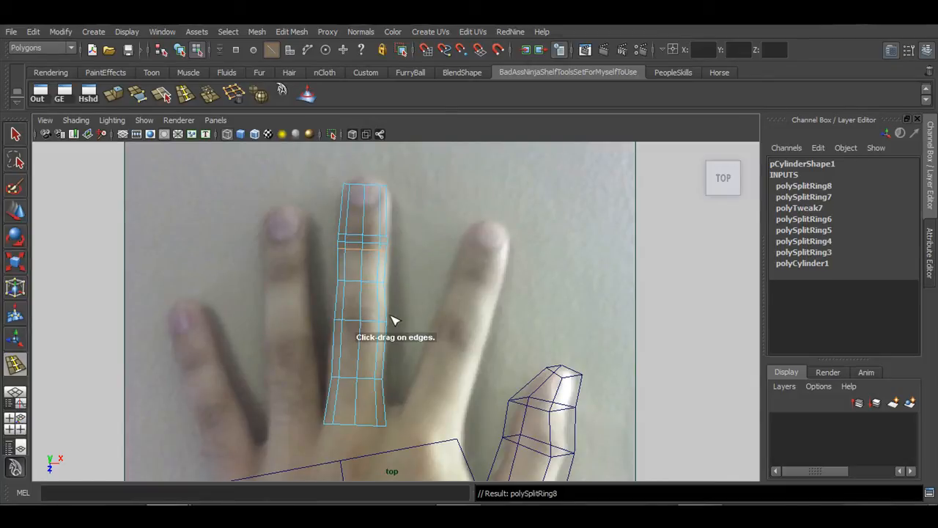
{"action": "left_click_drag", "start_coordinate": [363, 315], "coordinate": [365, 322]}
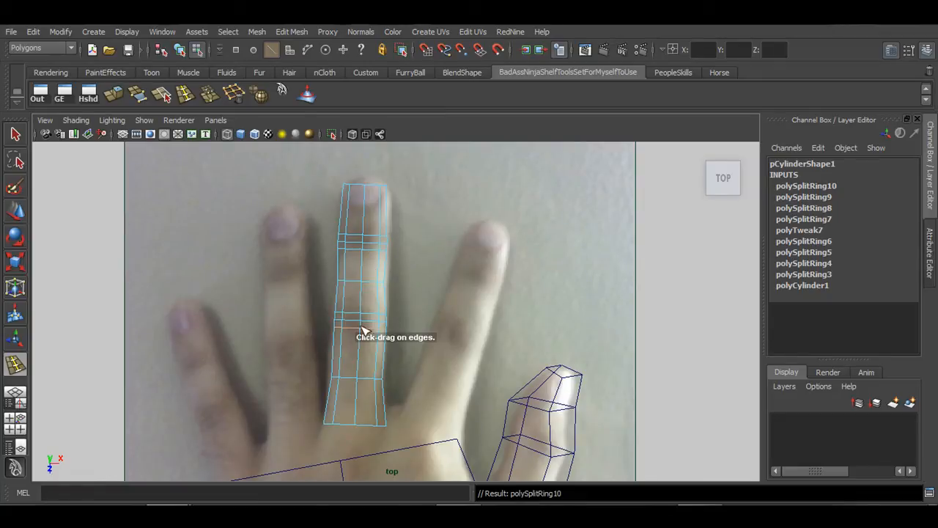
Raise the underside vertices of the middle loop at both finger joints in the side view to form creases
{"action": "key", "text": "space"}
{"action": "key", "text": "space"}
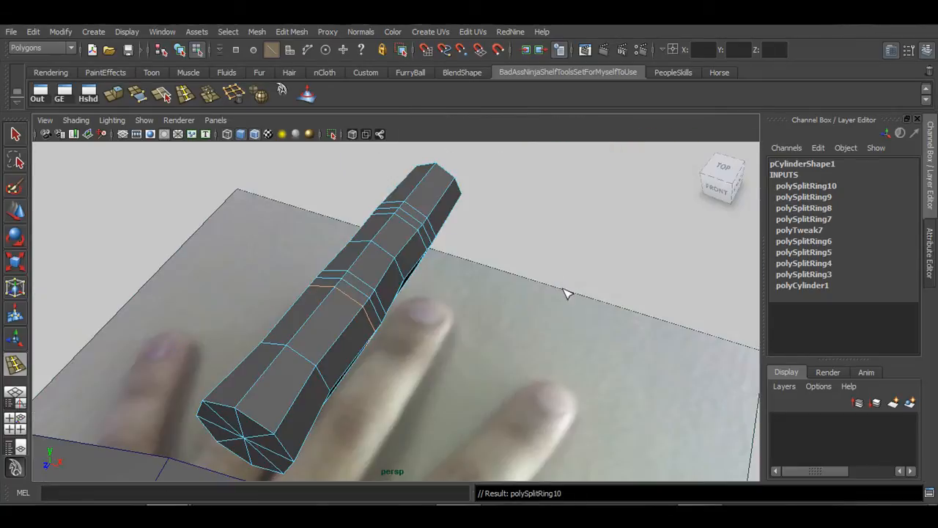
{"action": "left_click_drag", "start_coordinate": [482, 269], "coordinate": [346, 277], "text": "alt"}
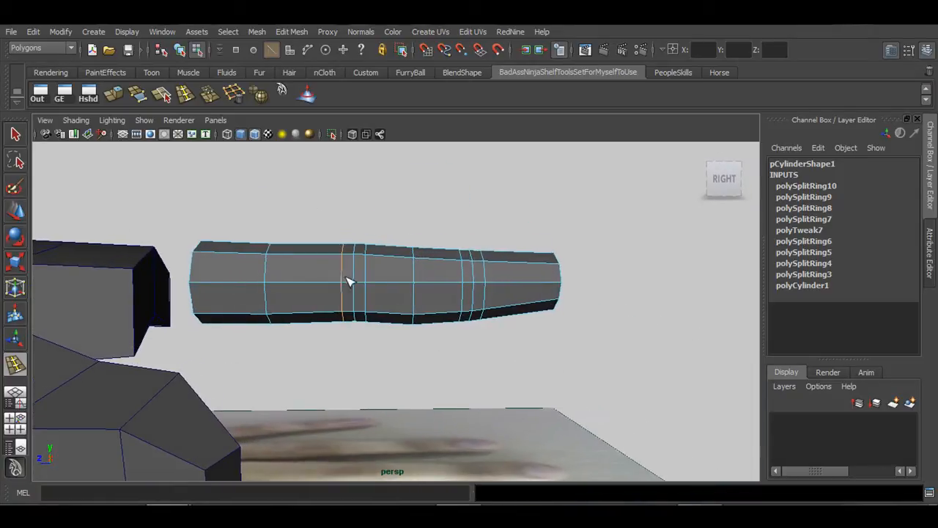
{"action": "middle_click_drag", "start_coordinate": [465, 343], "coordinate": [396, 335], "text": "alt"}
{"action": "right_click_drag", "start_coordinate": [400, 341], "coordinate": [393, 265], "text": "alt"}
{"action": "key", "text": "q"}
{"action": "key", "text": "space"}
{"action": "key", "text": "space"}
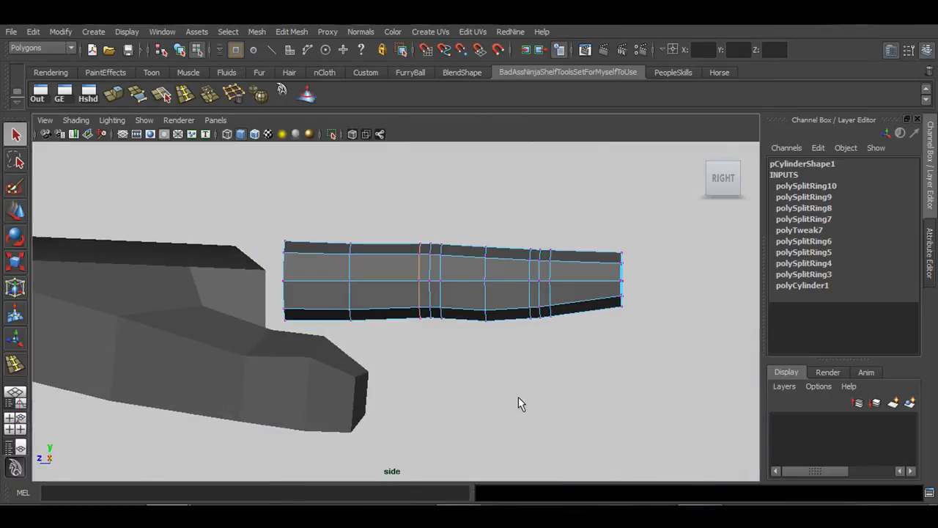
{"action": "left_click_drag", "start_coordinate": [535, 334], "coordinate": [549, 308]}
{"action": "key", "text": "w"}
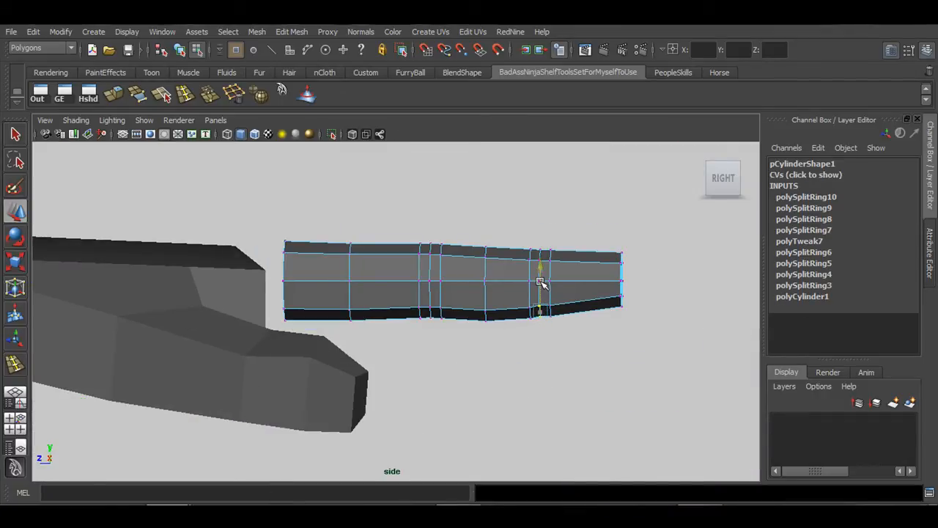
{"action": "middle_click_drag", "start_coordinate": [452, 331], "coordinate": [483, 339], "text": "alt"}
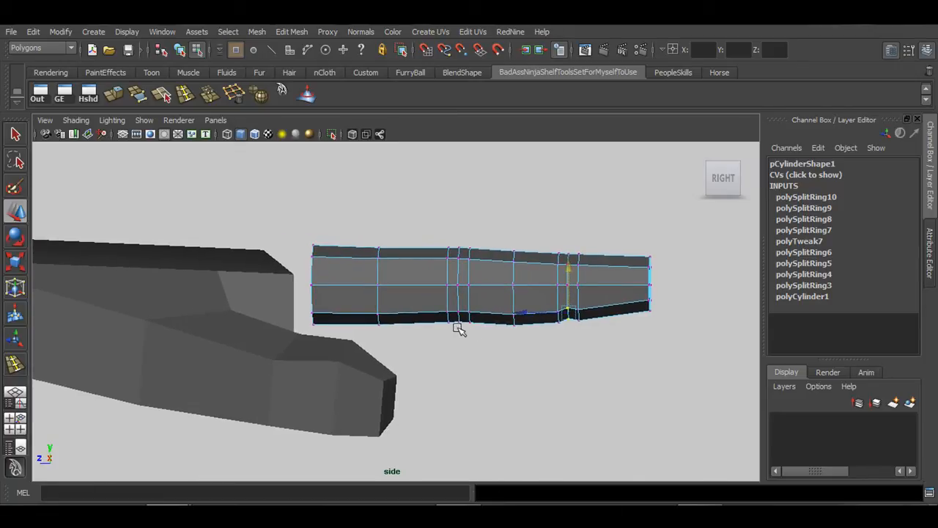
{"action": "left_click_drag", "start_coordinate": [455, 328], "coordinate": [460, 289]}
{"action": "middle_click_drag", "start_coordinate": [547, 345], "coordinate": [491, 357], "text": "alt"}
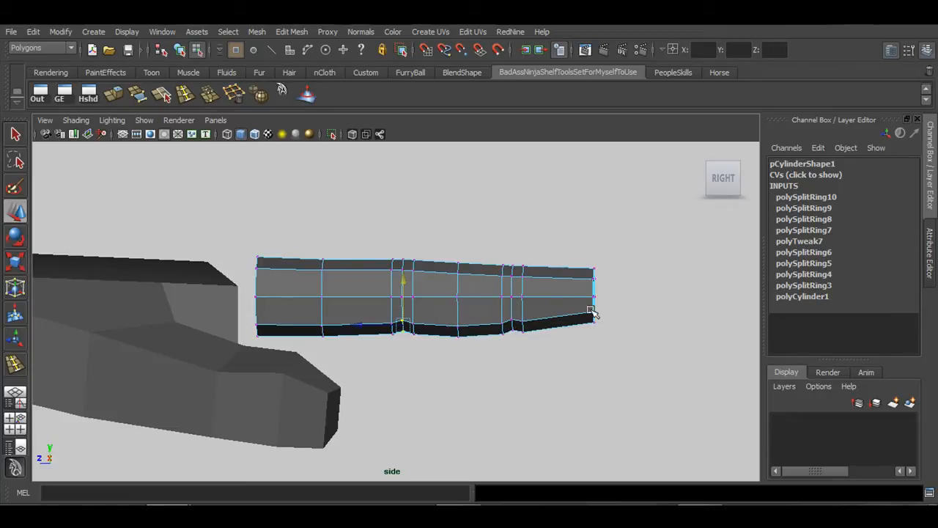
Select the eight triangular cap faces at the fingertip end and delete them
{"action": "key", "text": "space"}
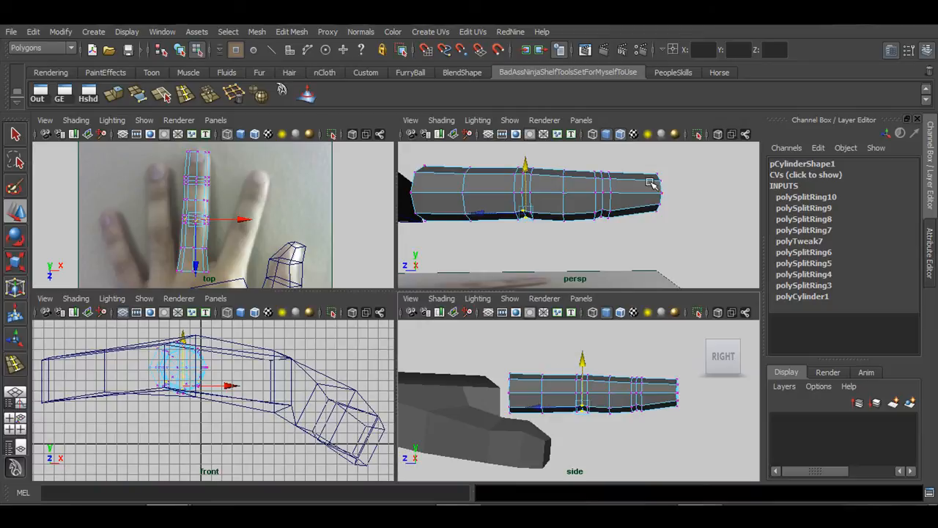
{"action": "key", "text": "space"}
{"action": "left_click_drag", "start_coordinate": [616, 253], "coordinate": [449, 262], "text": "alt"}
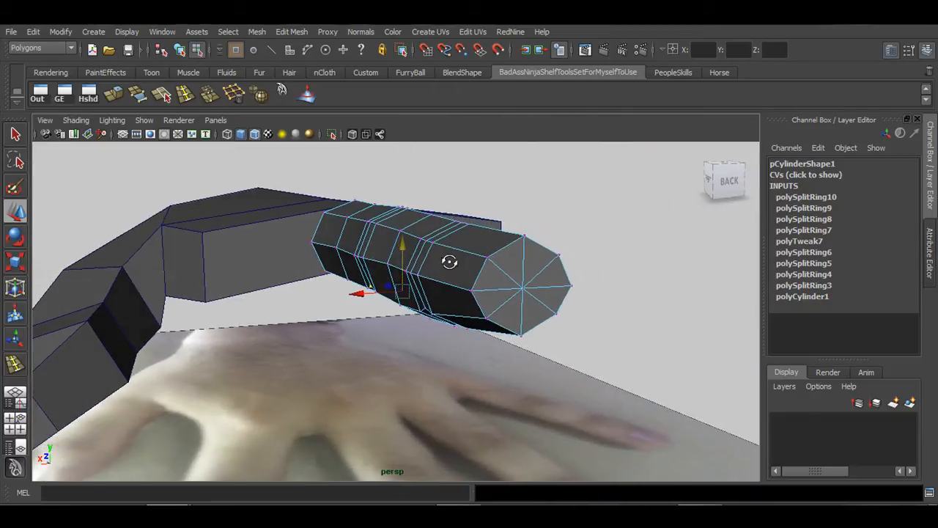
{"action": "right_click_drag", "start_coordinate": [512, 266], "coordinate": [506, 290]}
{"action": "left_click", "coordinate": [513, 267]}
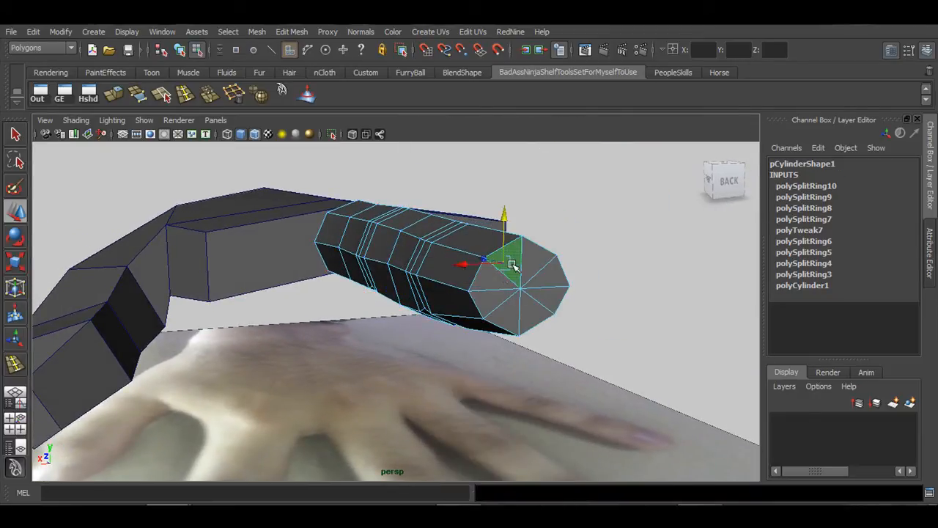
{"action": "left_click", "coordinate": [494, 277], "text": "shift"}
{"action": "left_click", "coordinate": [498, 300], "text": "shift"}
{"action": "left_click", "coordinate": [517, 311], "text": "shift"}
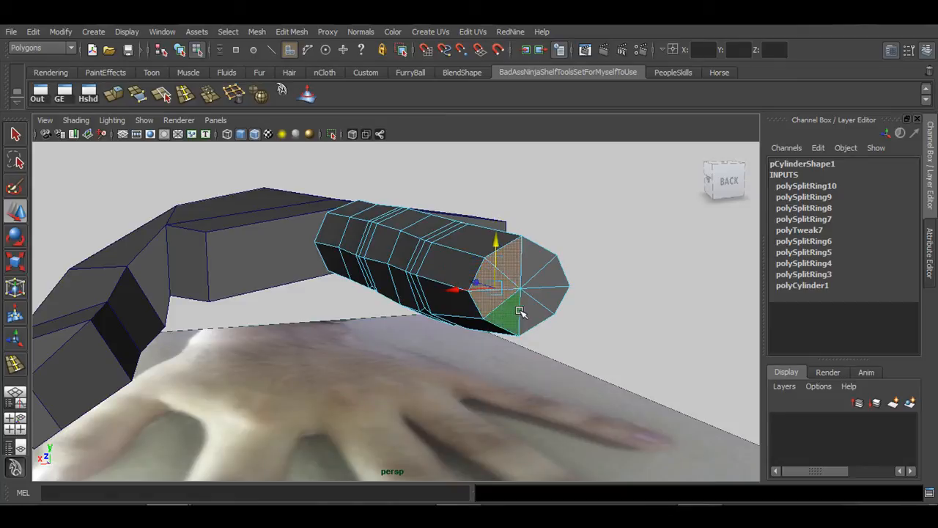
{"action": "left_click", "coordinate": [535, 311], "text": "shift"}
{"action": "left_click", "coordinate": [551, 297], "text": "shift"}
{"action": "left_click", "coordinate": [551, 276], "text": "shift"}
{"action": "left_click", "coordinate": [536, 260], "text": "shift"}
{"action": "left_click_drag", "start_coordinate": [542, 277], "coordinate": [430, 314], "text": "alt"}
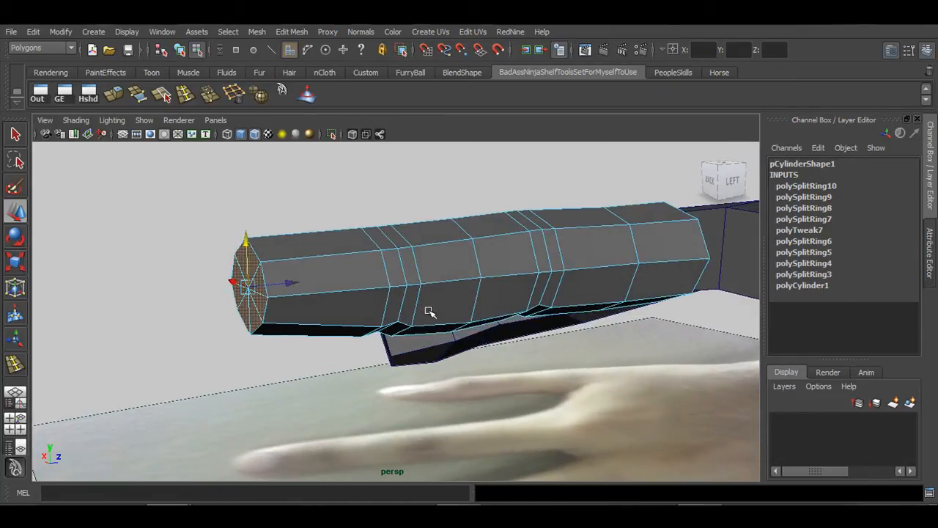
{"action": "left_click", "coordinate": [475, 379]}
Switch the finger to edge selection and turn off camera display in the perspective view to hide the photo reference
{"action": "left_click_drag", "start_coordinate": [282, 218], "coordinate": [419, 283], "text": "alt"}
{"action": "right_click_drag", "start_coordinate": [539, 261], "coordinate": [536, 233]}
{"action": "key", "text": "q"}
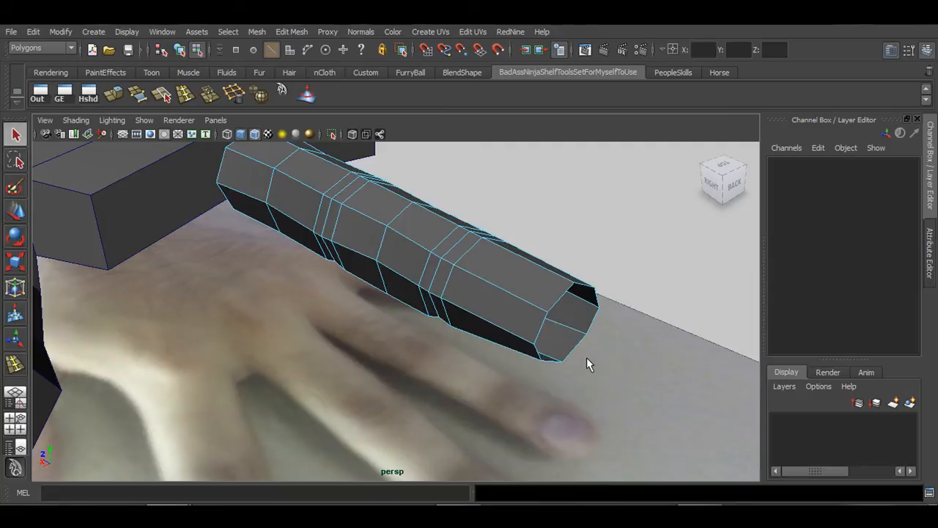
{"action": "left_click_drag", "start_coordinate": [589, 362], "coordinate": [475, 242], "text": "alt"}
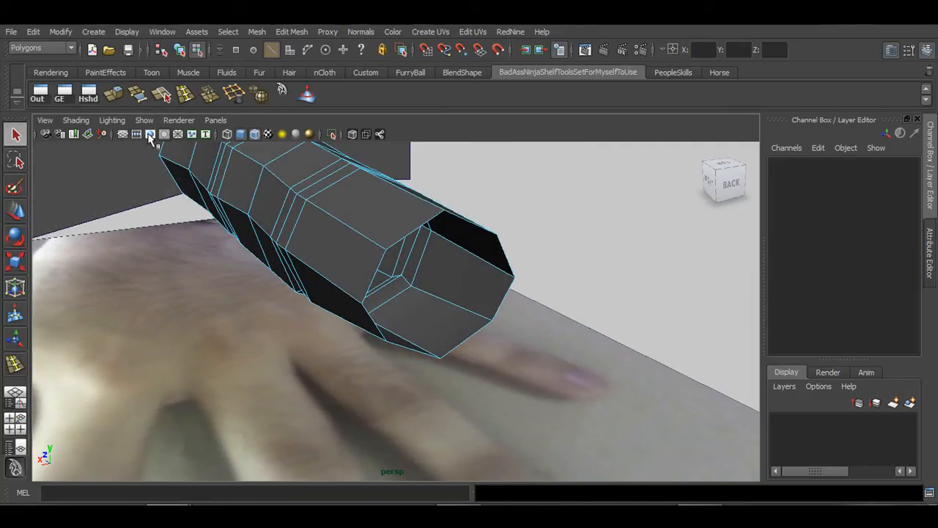
{"action": "left_click", "coordinate": [145, 121]}
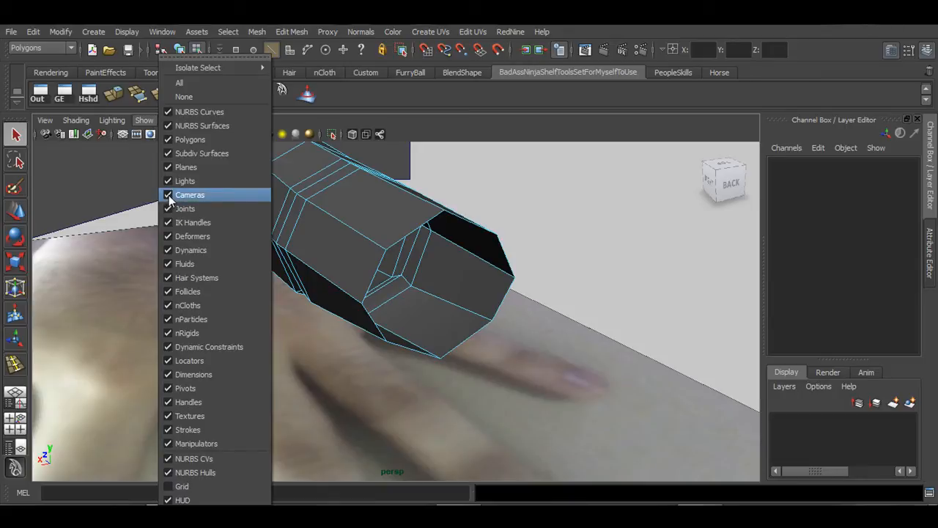
{"action": "left_click", "coordinate": [169, 198]}
{"action": "left_click_drag", "start_coordinate": [161, 225], "coordinate": [408, 370], "text": "alt"}
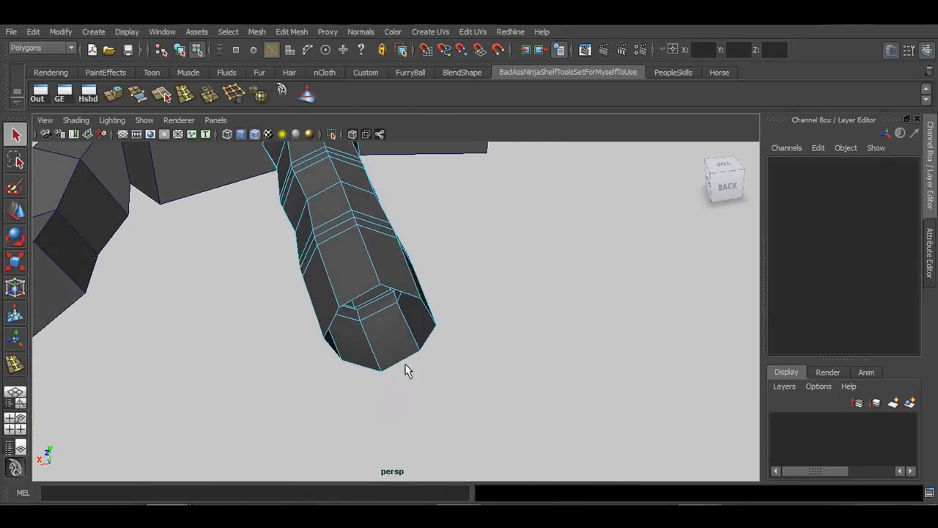
Select the open border edge loop at the fingertip and close it with Fill Hole
{"action": "left_click", "coordinate": [402, 367]}
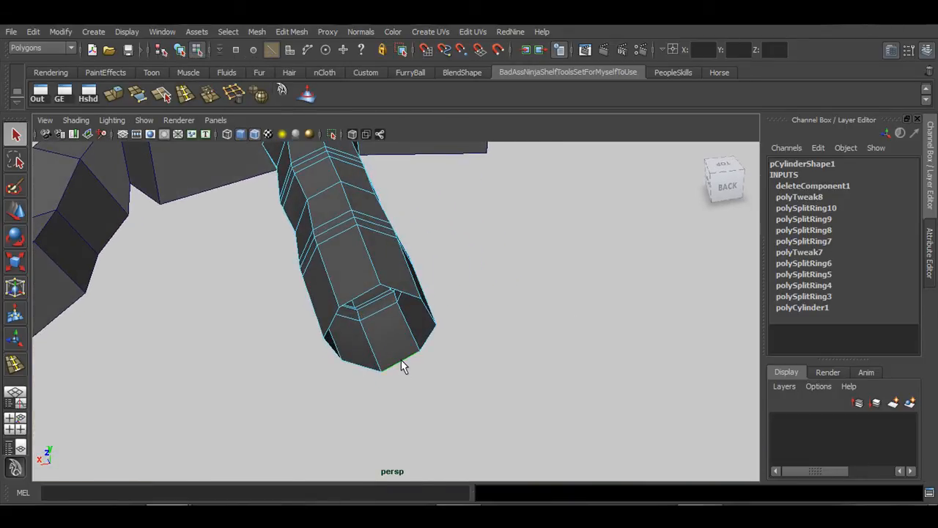
{"action": "scroll", "coordinate": [346, 388], "scroll_direction": "up", "scroll_amount": 5}
{"action": "key", "text": "4"}
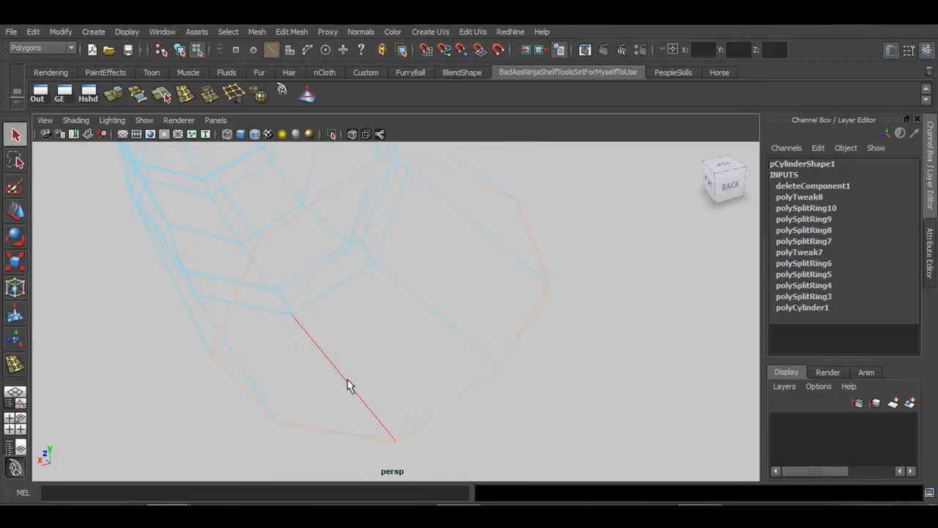
{"action": "left_click_drag", "start_coordinate": [483, 403], "coordinate": [521, 393], "text": "alt"}
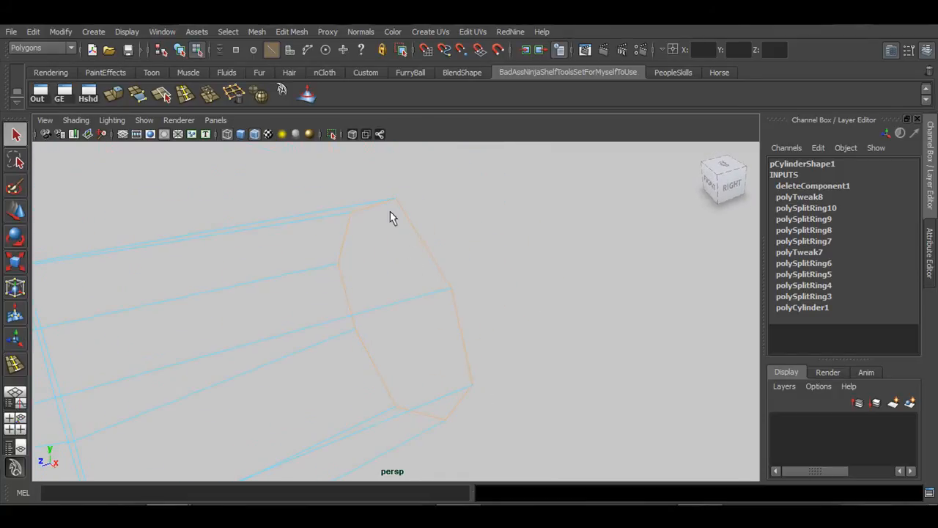
{"action": "mouse_move", "coordinate": [387, 369]}
{"action": "left_mouse_down", "text": "alt"}
{"action": "mouse_move", "coordinate": [396, 357]}
{"action": "mouse_move", "coordinate": [352, 359]}
{"action": "left_mouse_up", "text": "alt"}
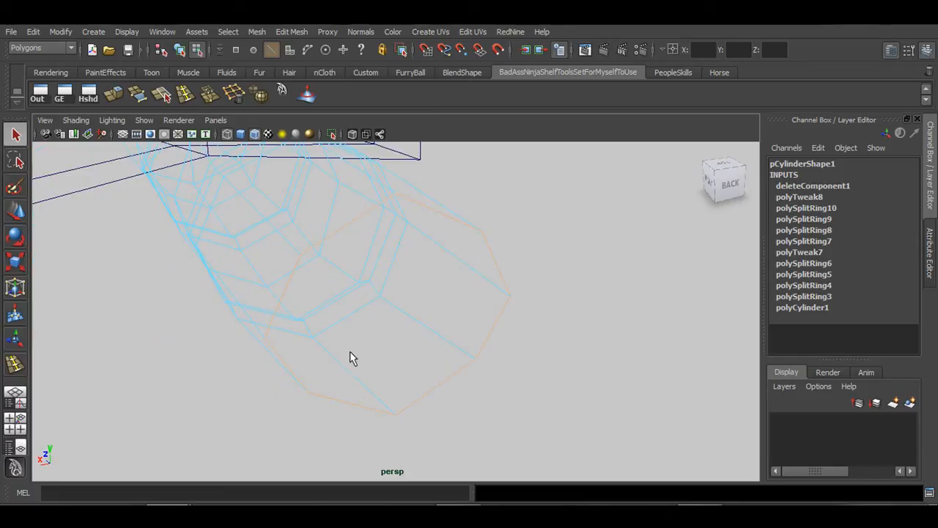
{"action": "key", "text": "5"}
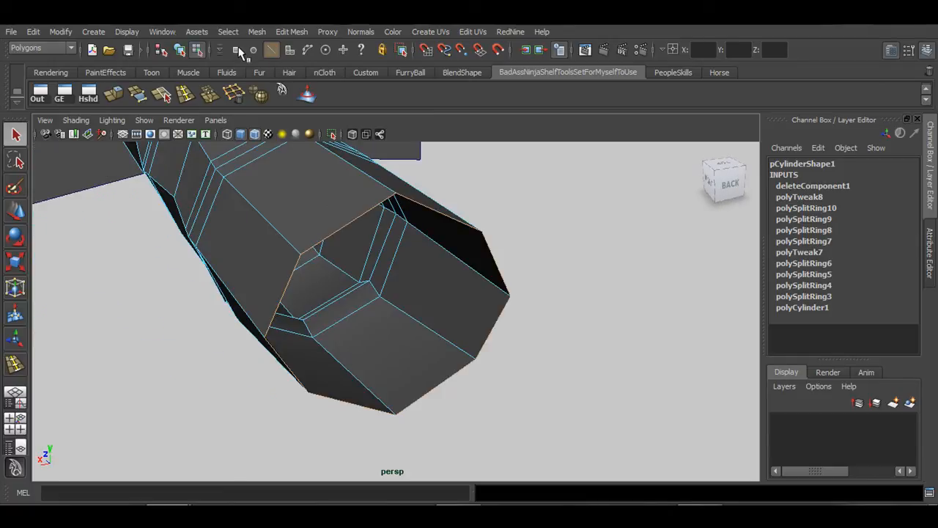
{"action": "left_click", "coordinate": [257, 31]}
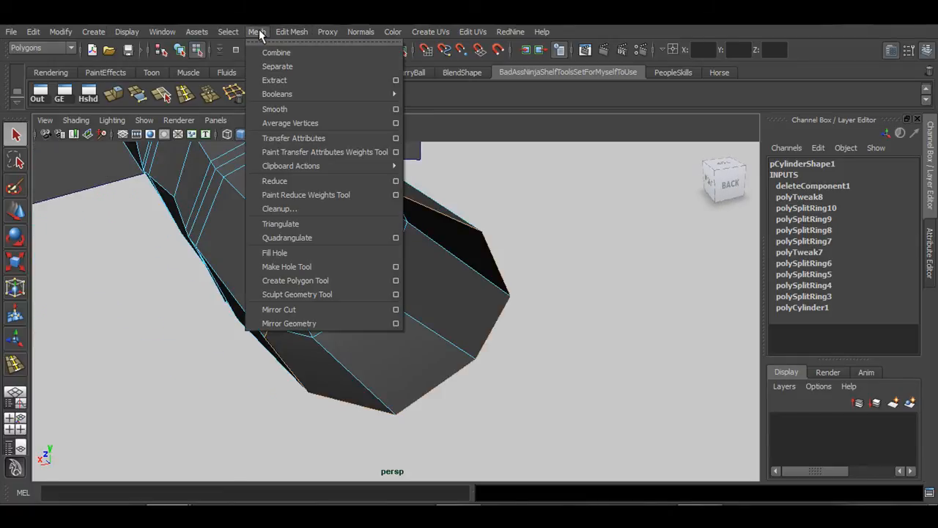
{"action": "left_click", "coordinate": [271, 253]}
Extrude the filled cap face at the fingertip and scale it inward to about half its width
{"action": "left_click_drag", "start_coordinate": [461, 318], "coordinate": [426, 283], "text": "alt"}
{"action": "right_click_drag", "start_coordinate": [426, 261], "coordinate": [427, 292]}
{"action": "left_click", "coordinate": [432, 345]}
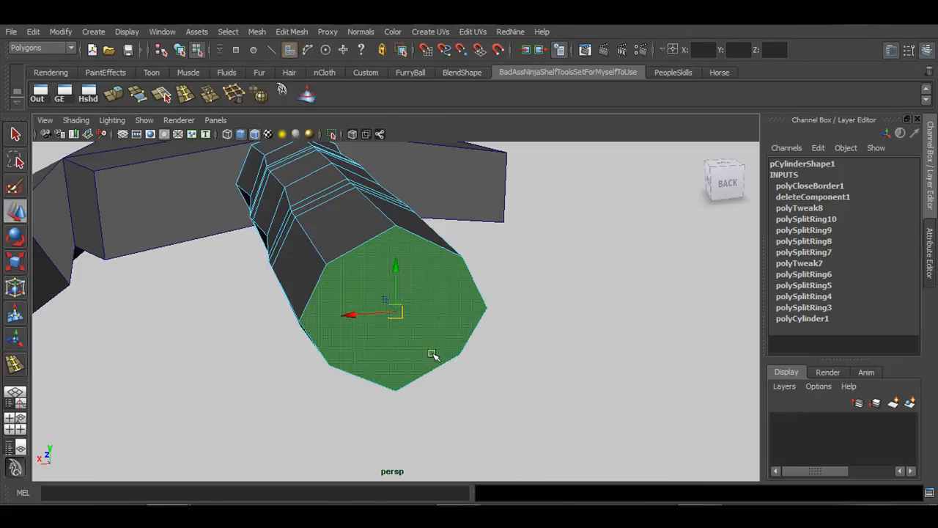
{"action": "left_click_drag", "start_coordinate": [432, 355], "coordinate": [428, 382], "text": "alt"}
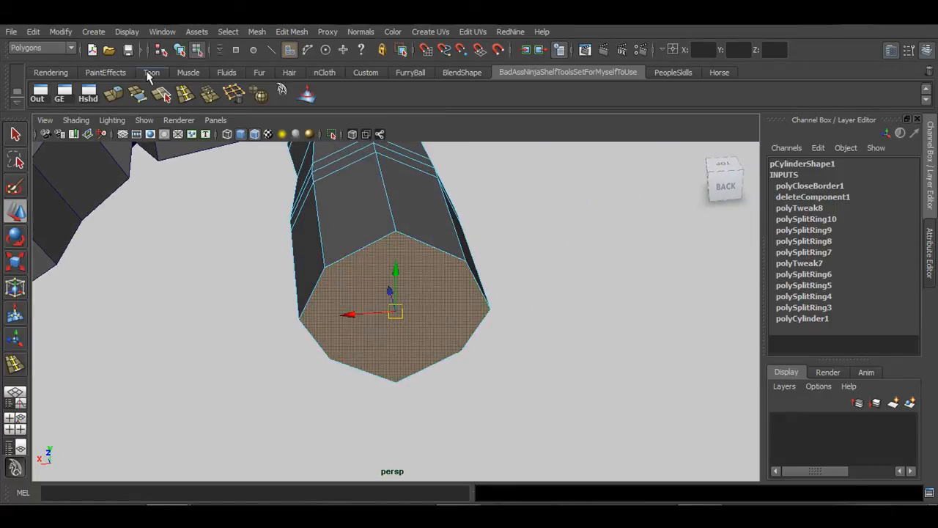
{"action": "left_click", "coordinate": [114, 98]}
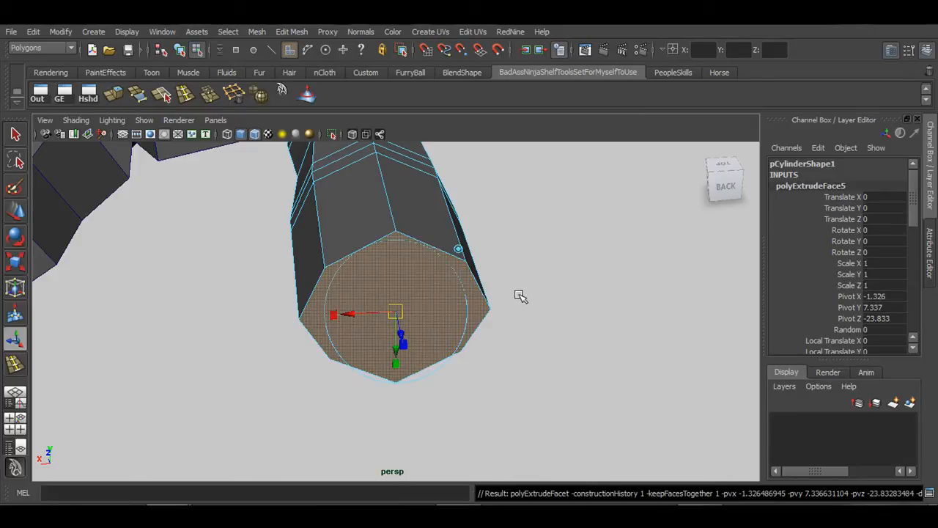
{"action": "key", "text": "r"}
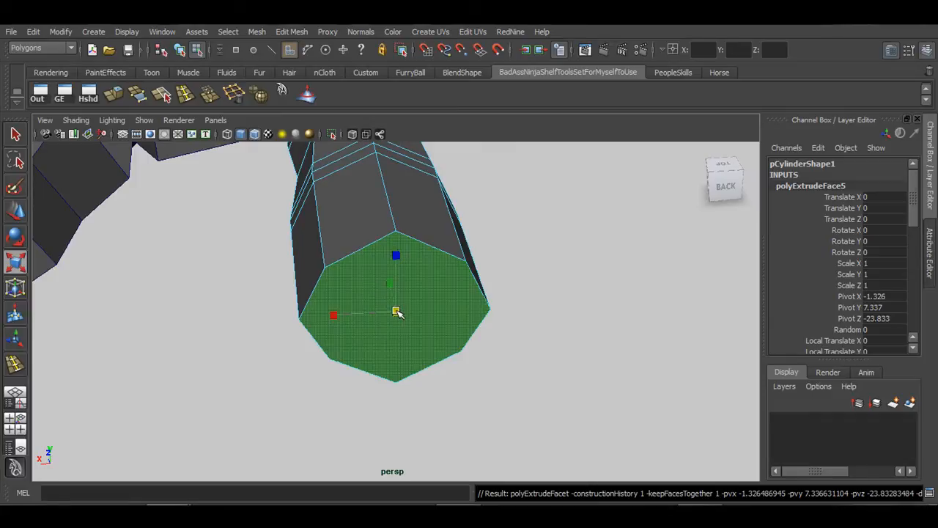
{"action": "left_click_drag", "start_coordinate": [396, 313], "coordinate": [338, 329]}
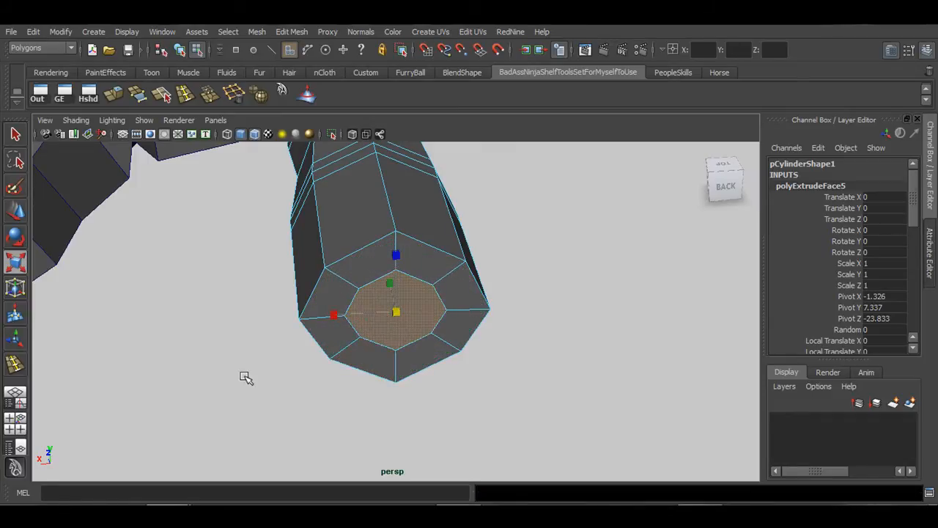
Pull the inner cap face outward from the fingertip and raise it slightly to taper the end
{"action": "left_click_drag", "start_coordinate": [246, 377], "coordinate": [398, 349], "text": "alt"}
{"action": "left_click_drag", "start_coordinate": [363, 312], "coordinate": [408, 319]}
{"action": "left_click_drag", "start_coordinate": [513, 373], "coordinate": [435, 352], "text": "alt"}
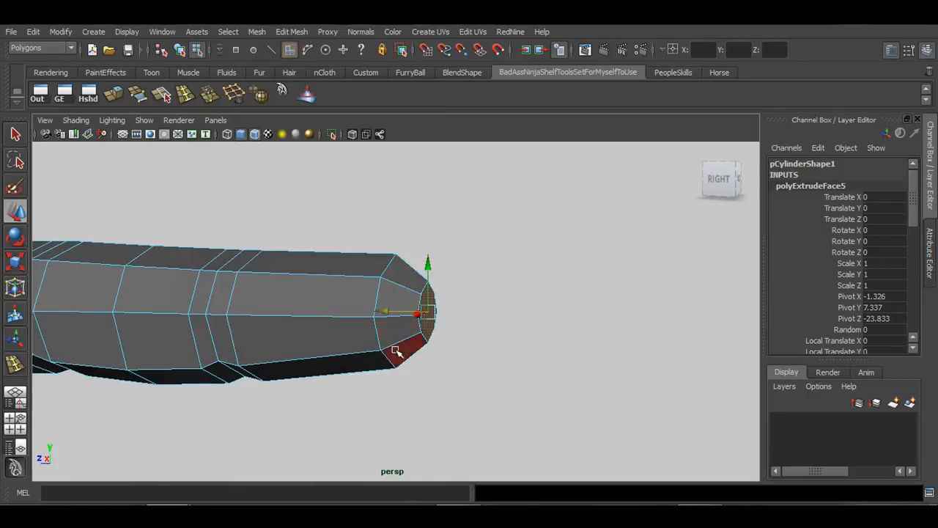
{"action": "left_click_drag", "start_coordinate": [369, 376], "coordinate": [409, 374], "text": "alt"}
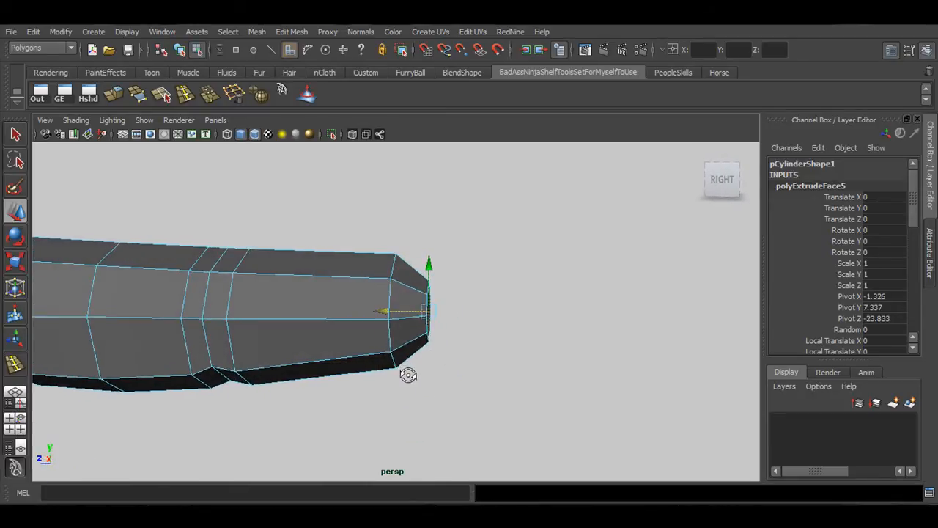
{"action": "left_click_drag", "start_coordinate": [430, 282], "coordinate": [430, 274]}
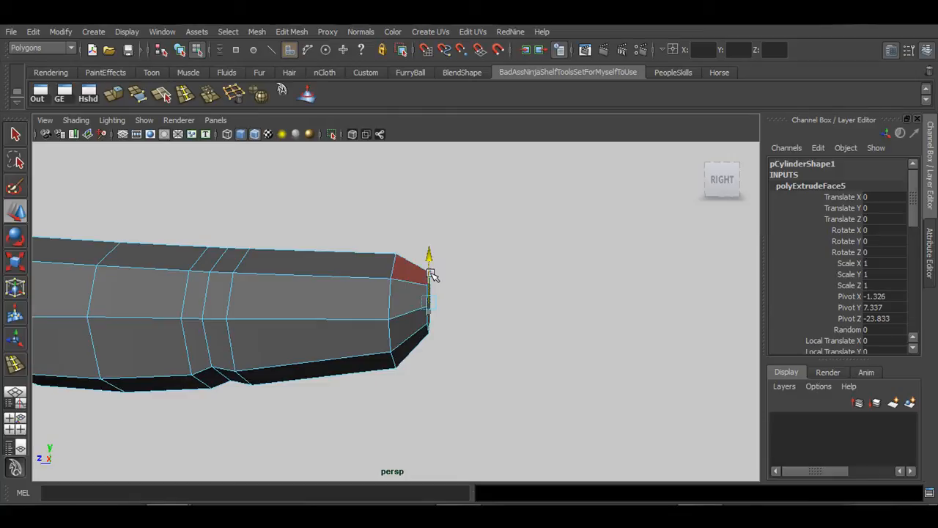
In the top view, move the vertices of the two end loops back to match the fingertip in the photo
{"action": "key", "text": "space"}
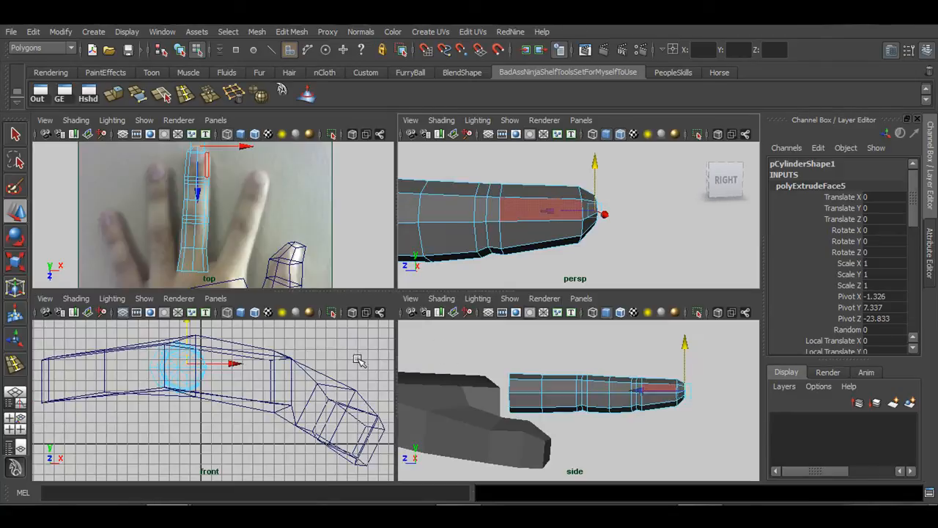
{"action": "key", "text": "space"}
{"action": "scroll", "coordinate": [400, 242], "scroll_direction": "down", "scroll_amount": 1}
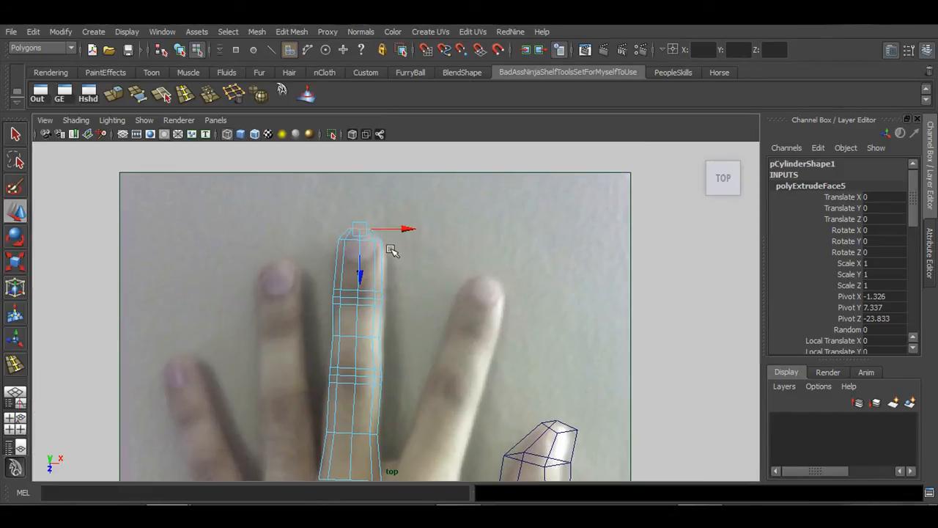
{"action": "key", "text": "q"}
{"action": "right_click_drag", "start_coordinate": [380, 242], "coordinate": [320, 242]}
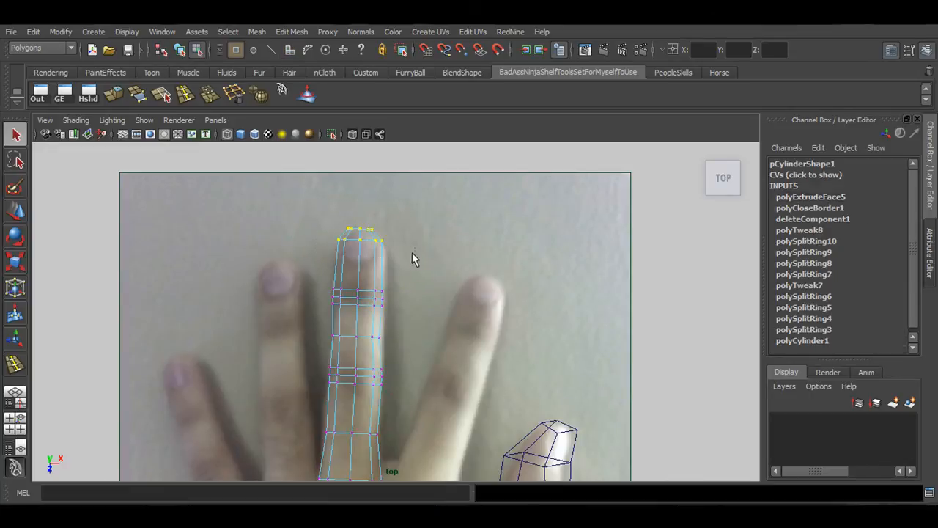
{"action": "key", "text": "w"}
{"action": "mouse_move", "coordinate": [360, 256]}
{"action": "left_mouse_down"}
{"action": "mouse_move", "coordinate": [360, 268]}
{"action": "mouse_move", "coordinate": [420, 240]}
{"action": "left_mouse_up"}
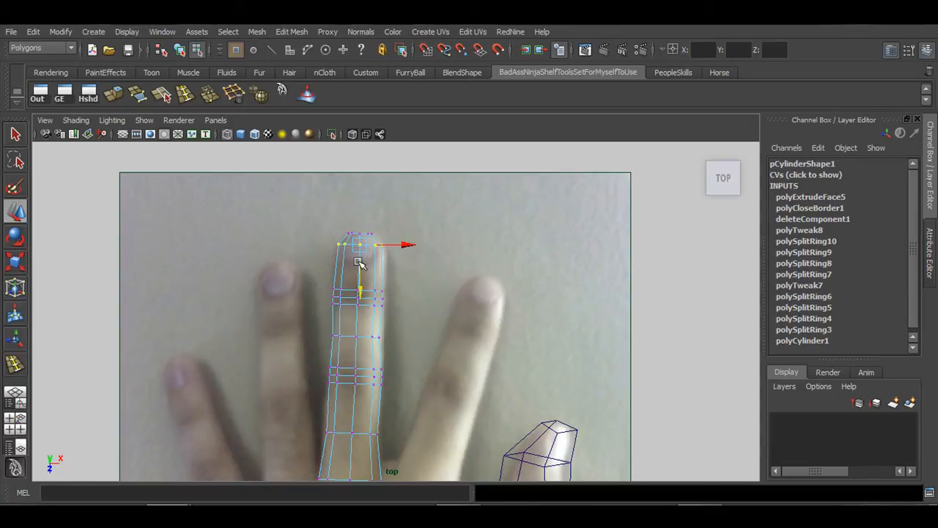
Widen the vertex loop behind the fingertip cap slightly and reposition it along the finger in the top view
{"action": "left_click_drag", "start_coordinate": [360, 262], "coordinate": [360, 271]}
{"action": "key", "text": "r"}
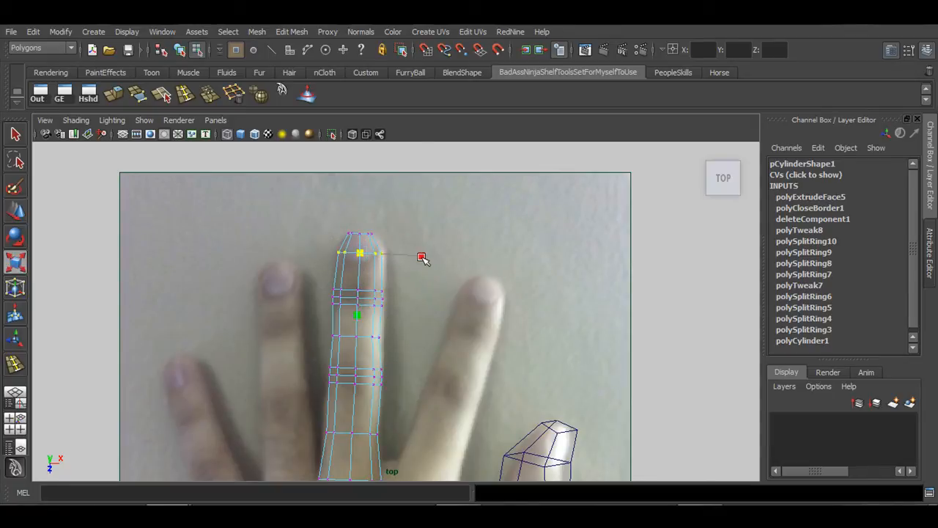
{"action": "left_click_drag", "start_coordinate": [423, 258], "coordinate": [425, 260]}
{"action": "key", "text": "w"}
{"action": "left_click_drag", "start_coordinate": [360, 279], "coordinate": [359, 270]}
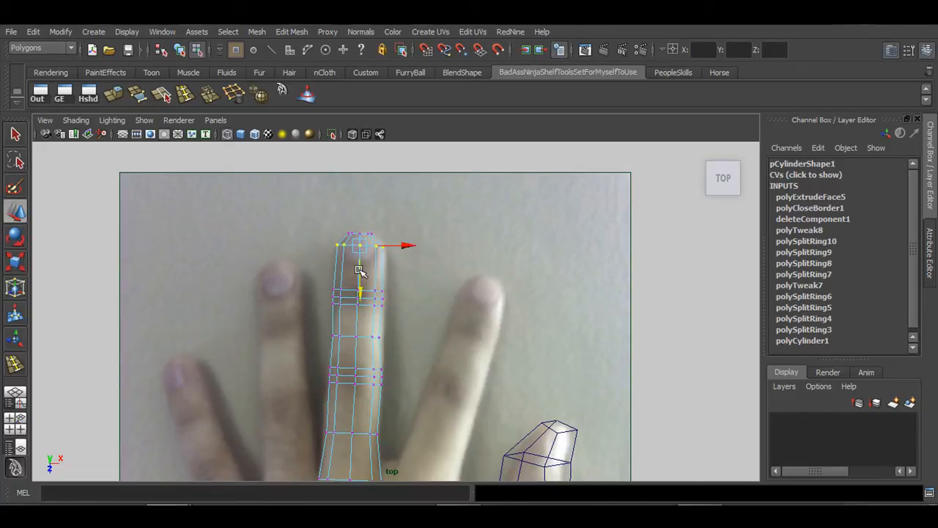
In the perspective view, flatten the vertex loop behind the cap slightly in height and lower it a little
{"action": "key", "text": "space"}
{"action": "key", "text": "space"}
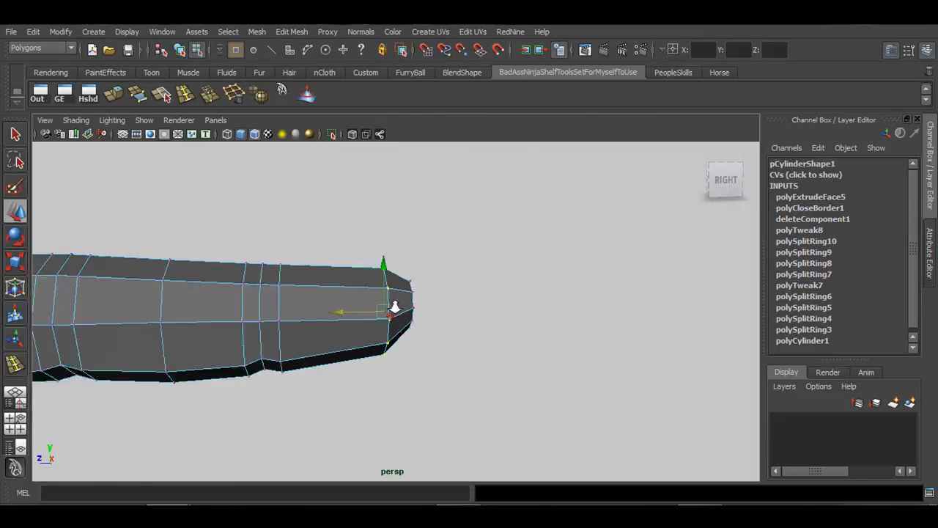
{"action": "right_click_drag", "start_coordinate": [394, 309], "coordinate": [309, 314], "text": "alt"}
{"action": "left_click_drag", "start_coordinate": [341, 335], "coordinate": [338, 333], "text": "alt"}
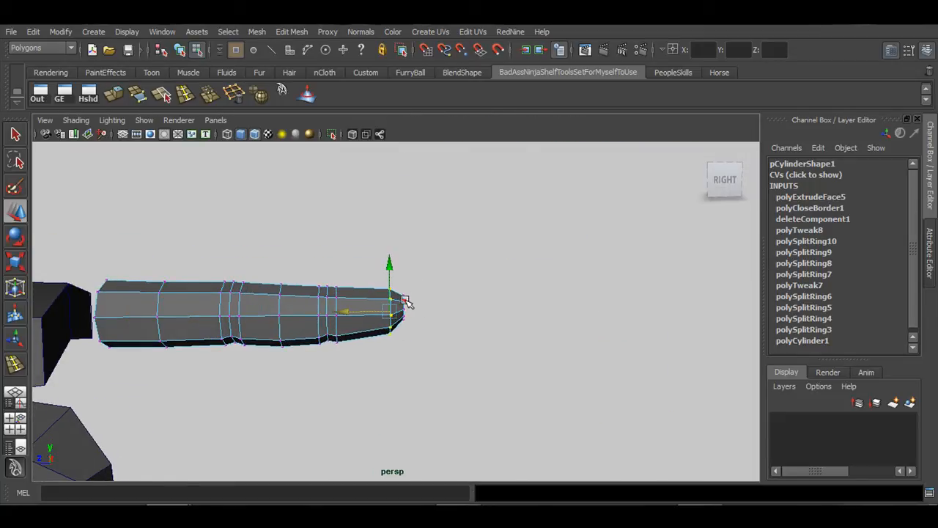
{"action": "key", "text": "r"}
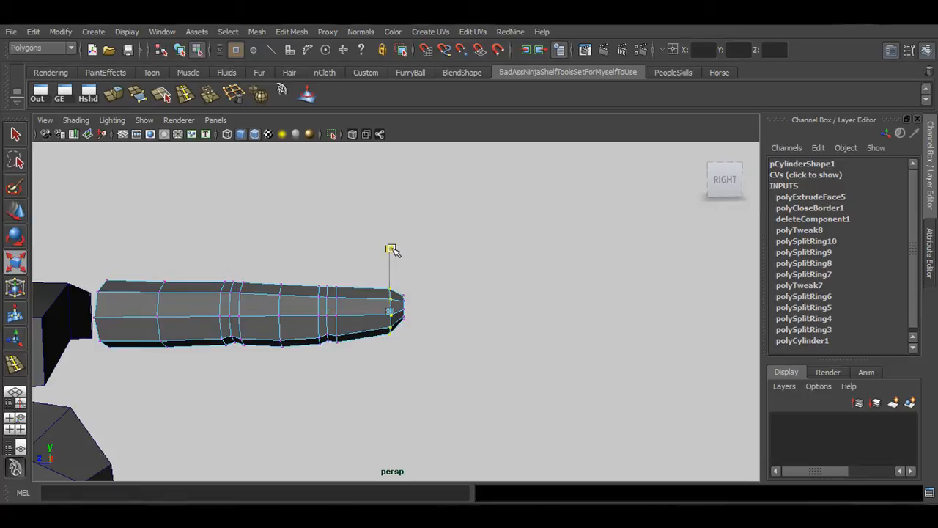
{"action": "key", "text": "w"}
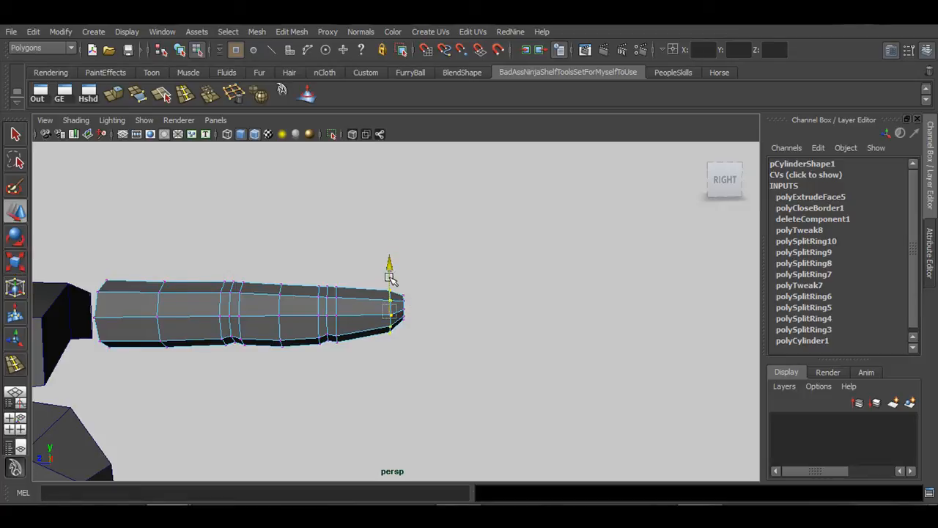
{"action": "left_click_drag", "start_coordinate": [390, 277], "coordinate": [391, 280]}
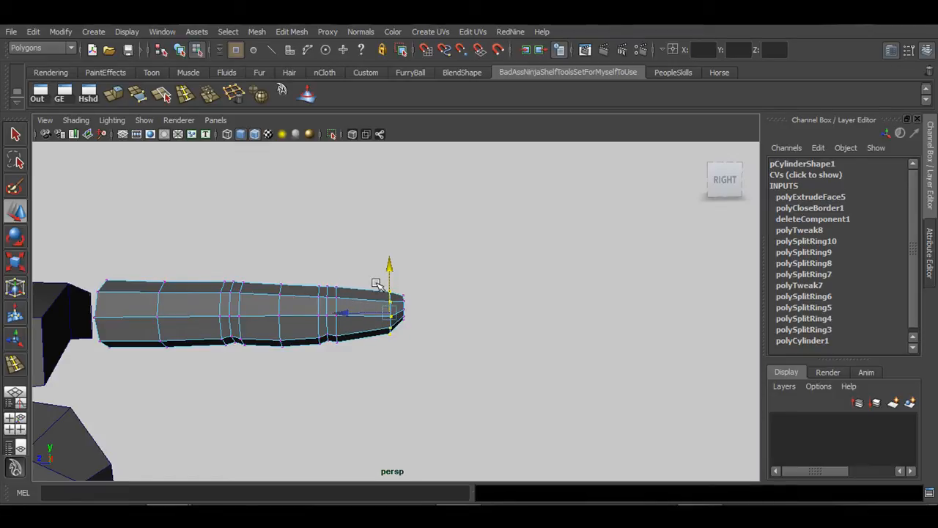
Switch the finger to object mode and scale it down to 0.947 in X and 0.906 in Z
{"action": "right_click_drag", "start_coordinate": [268, 313], "coordinate": [335, 245]}
{"action": "middle_click_drag", "start_coordinate": [275, 328], "coordinate": [307, 335], "text": "alt"}
{"action": "key", "text": "r"}
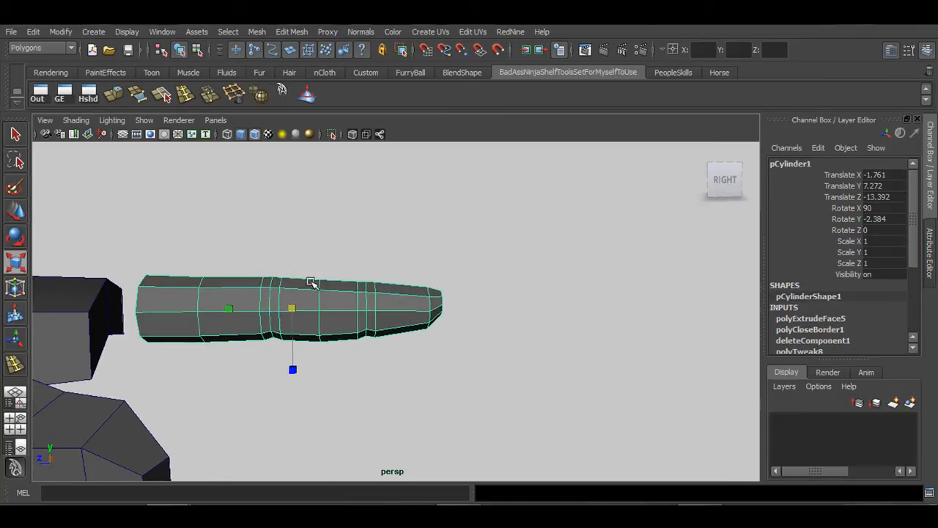
{"action": "left_click_drag", "start_coordinate": [293, 370], "coordinate": [332, 356]}
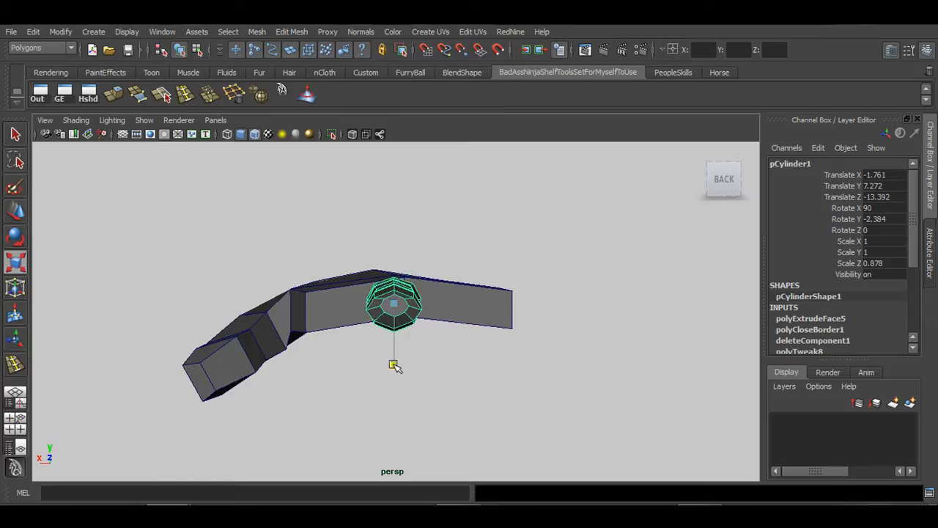
{"action": "left_click_drag", "start_coordinate": [393, 364], "coordinate": [371, 314]}
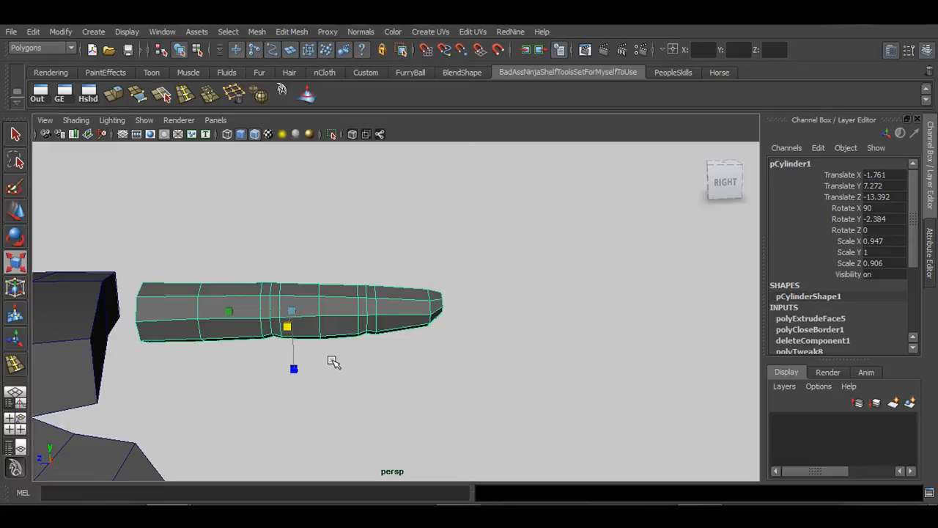
Preview the finger smoothed and examine its joint creases and rounded tip from several angles
{"action": "left_click_drag", "start_coordinate": [348, 388], "coordinate": [480, 375], "text": "alt"}
{"action": "key", "text": "q"}
{"action": "key", "text": "3"}
{"action": "right_click_drag", "start_coordinate": [336, 319], "coordinate": [334, 369], "text": "alt"}
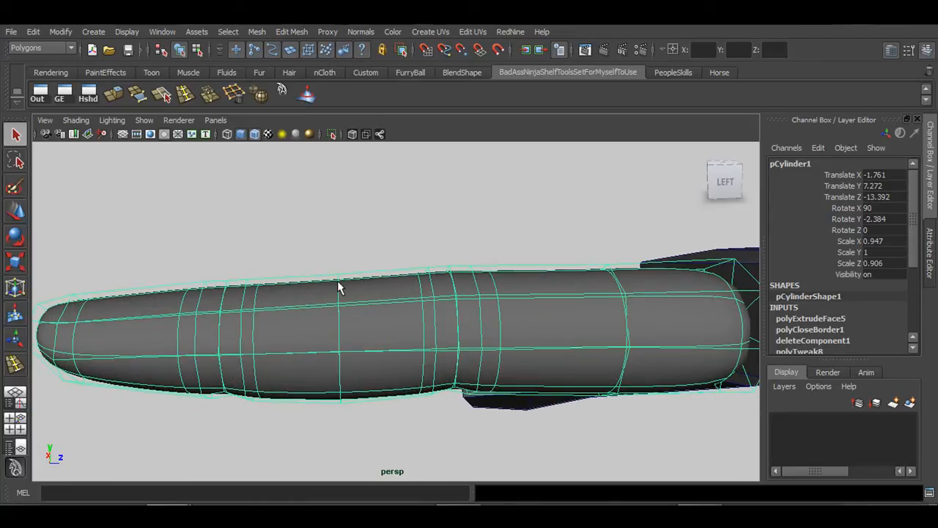
{"action": "left_click_drag", "start_coordinate": [323, 293], "coordinate": [181, 333], "text": "alt"}
{"action": "left_click_drag", "start_coordinate": [382, 309], "coordinate": [222, 328], "text": "alt"}
{"action": "key", "text": "3"}
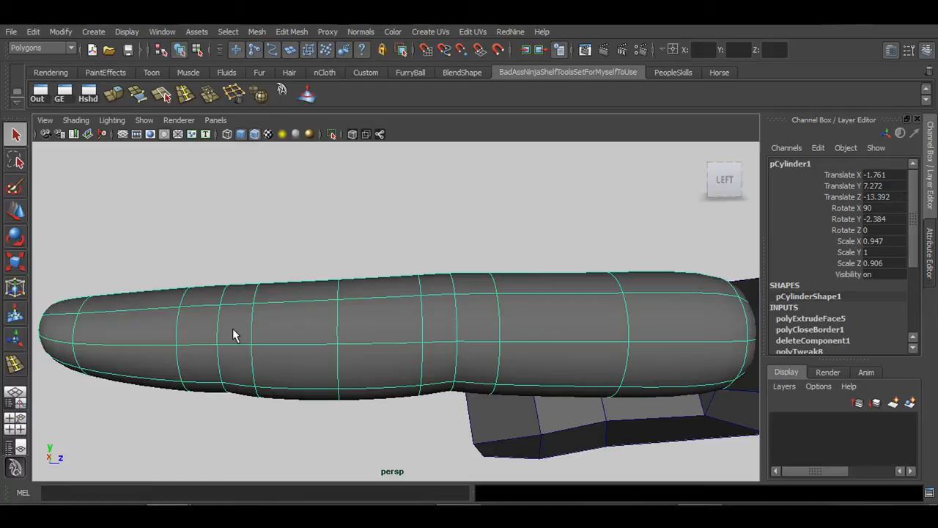
Render the perspective view of the finger to check its shape, and close the render window
{"action": "left_click", "coordinate": [604, 49]}
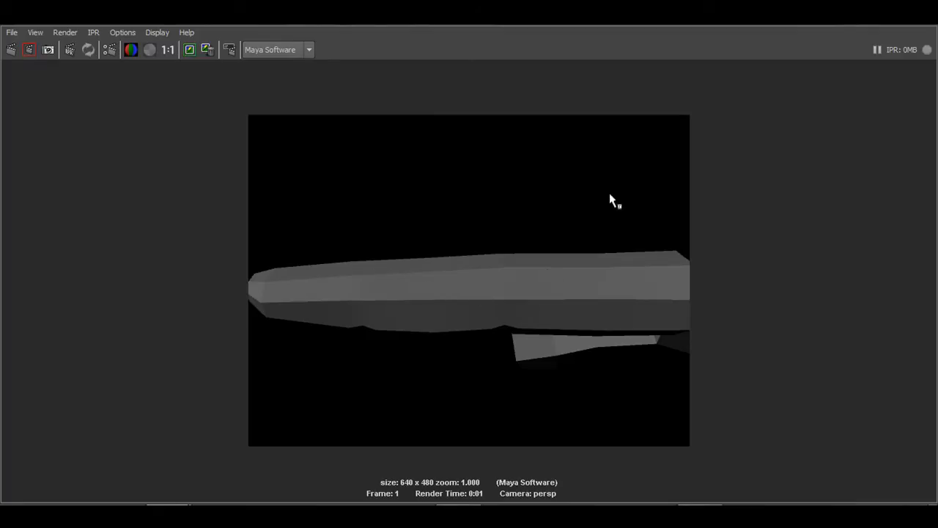
{"action": "left_click", "coordinate": [925, 13]}
{"action": "right_click_drag", "start_coordinate": [487, 303], "coordinate": [253, 327], "text": "alt"}
{"action": "left_click_drag", "start_coordinate": [438, 320], "coordinate": [341, 364], "text": "alt"}
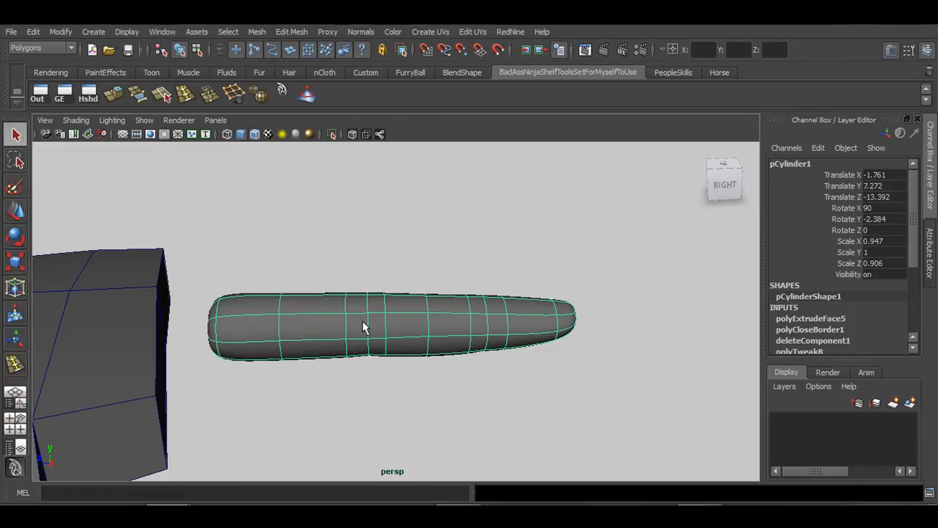
Return the finger to its unsmoothed polygon display and look over its side profile
{"action": "key", "text": "1"}
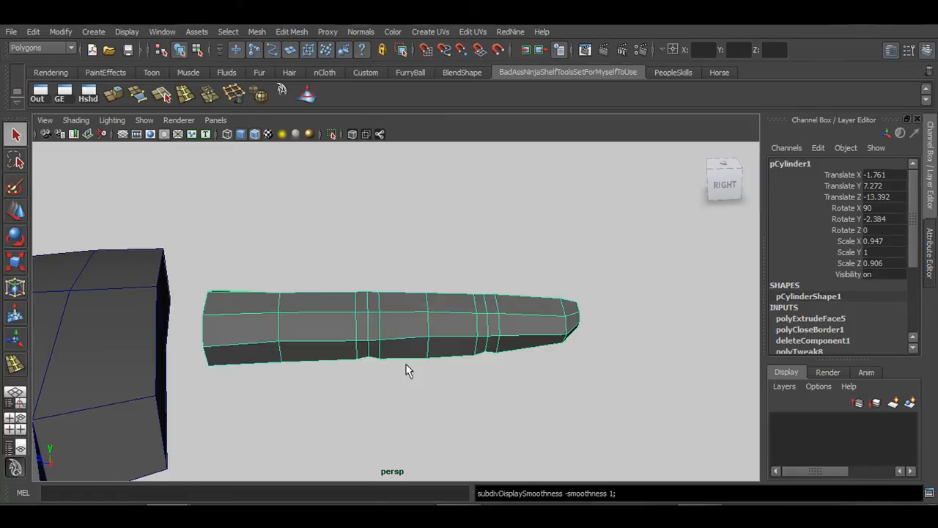
{"action": "mouse_move", "coordinate": [408, 371]}
{"action": "left_mouse_down", "text": "alt"}
{"action": "mouse_move", "coordinate": [421, 369]}
{"action": "mouse_move", "coordinate": [411, 366]}
{"action": "left_mouse_up", "text": "alt"}
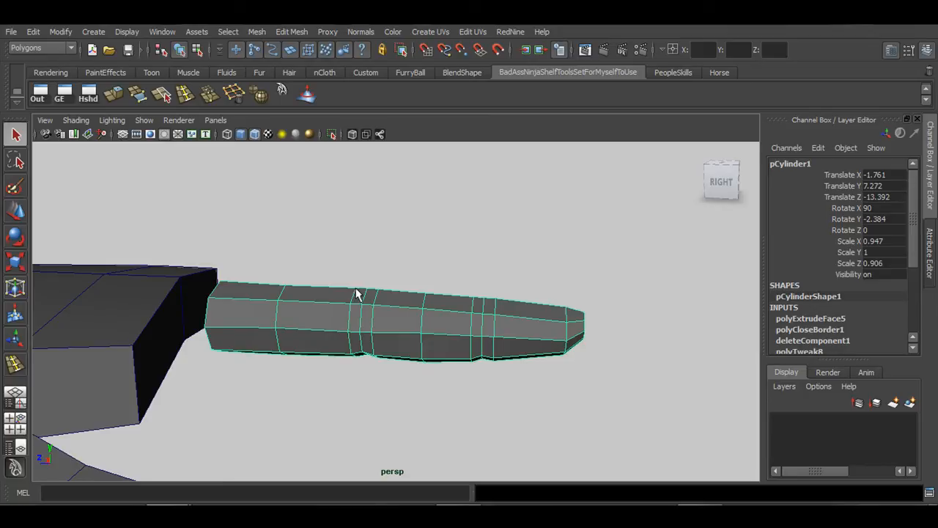
{"action": "mouse_move", "coordinate": [367, 323]}
{"action": "left_mouse_down", "text": "alt"}
{"action": "mouse_move", "coordinate": [371, 311]}
{"action": "mouse_move", "coordinate": [374, 319]}
{"action": "left_mouse_up", "text": "alt"}
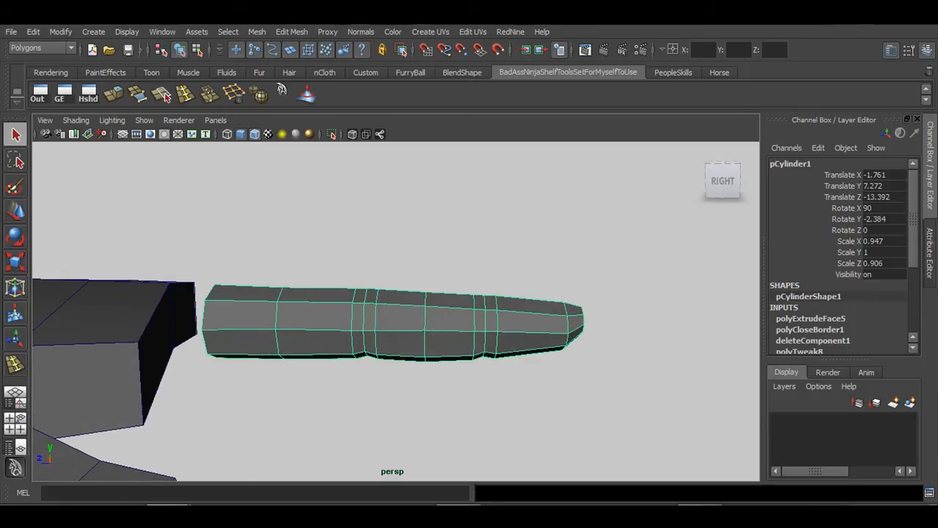
{"action": "left_click", "coordinate": [258, 33]}
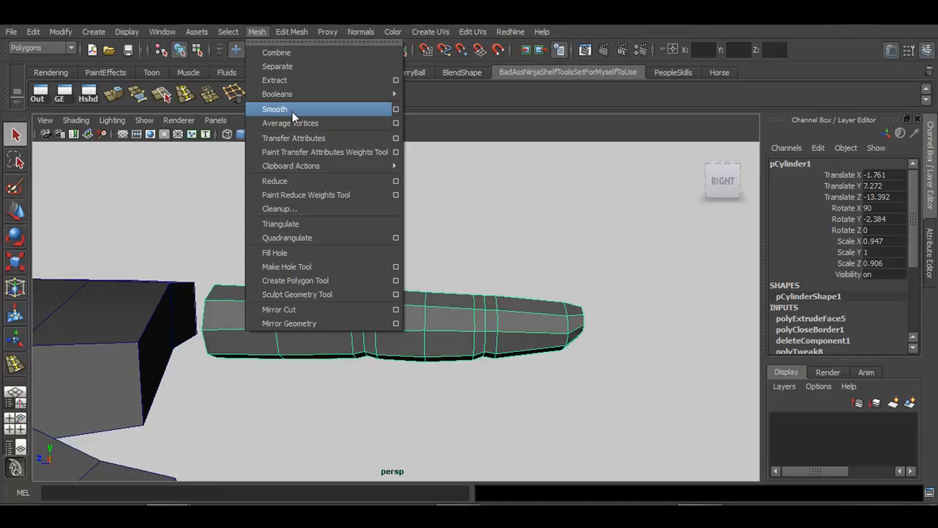
{"action": "left_click", "coordinate": [262, 33]}
{"action": "left_click_drag", "start_coordinate": [464, 356], "coordinate": [472, 342], "text": "alt"}
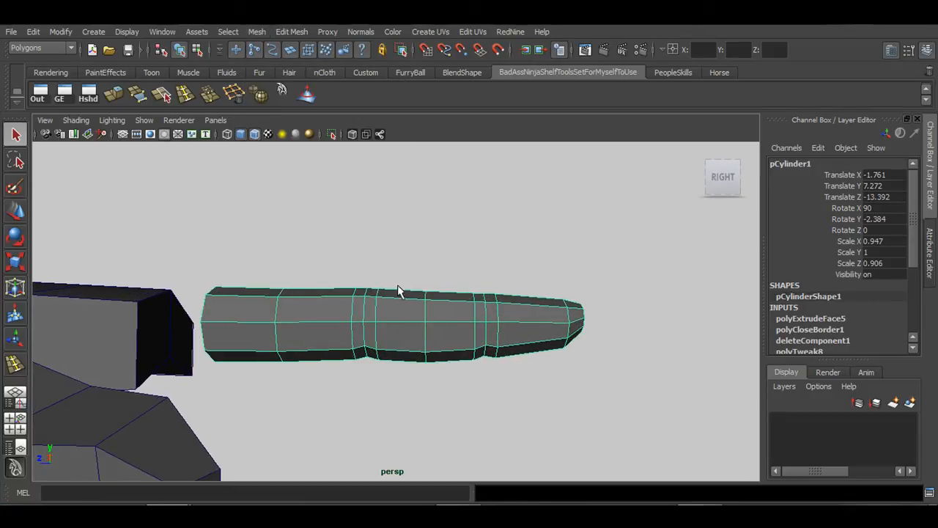
In the side view, select the upper vertices from the finger's base through the outer joint and lower them slightly
{"action": "right_click_drag", "start_coordinate": [413, 303], "coordinate": [360, 274]}
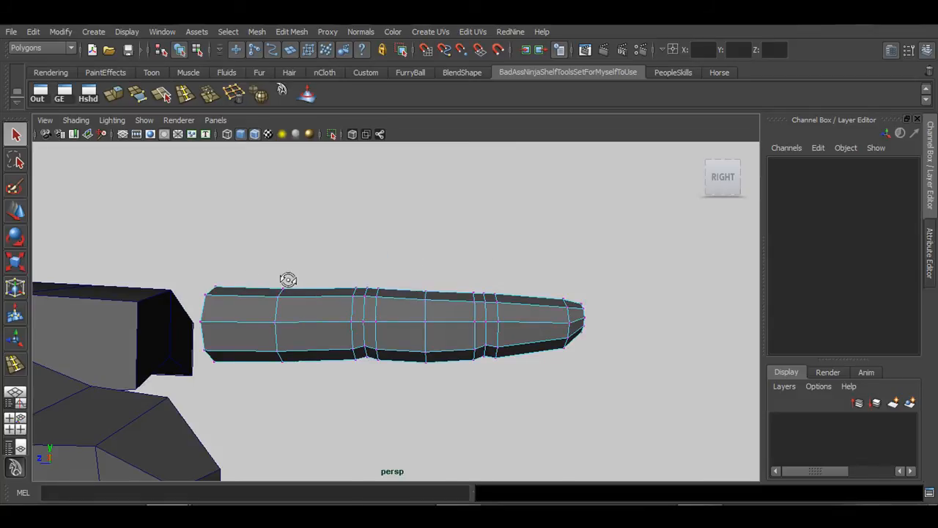
{"action": "key", "text": "space"}
{"action": "key", "text": "space"}
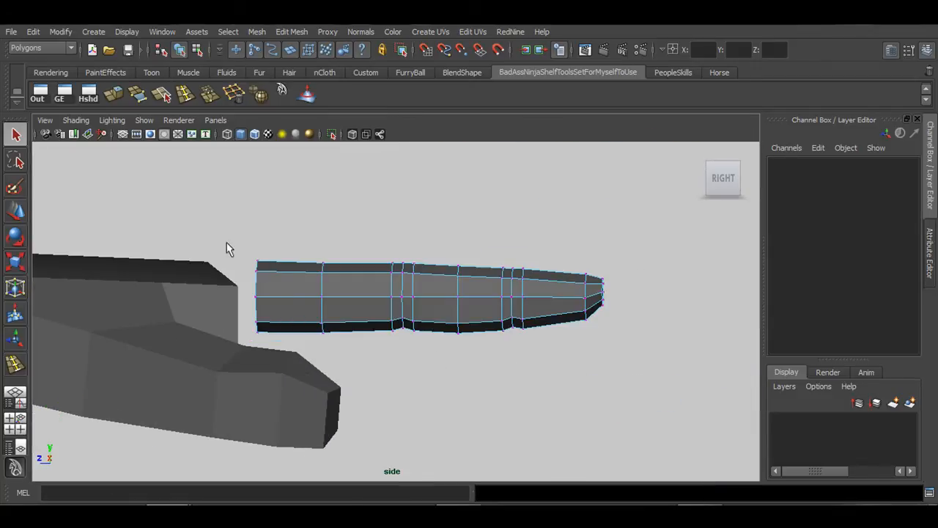
{"action": "left_click_drag", "start_coordinate": [229, 242], "coordinate": [541, 279]}
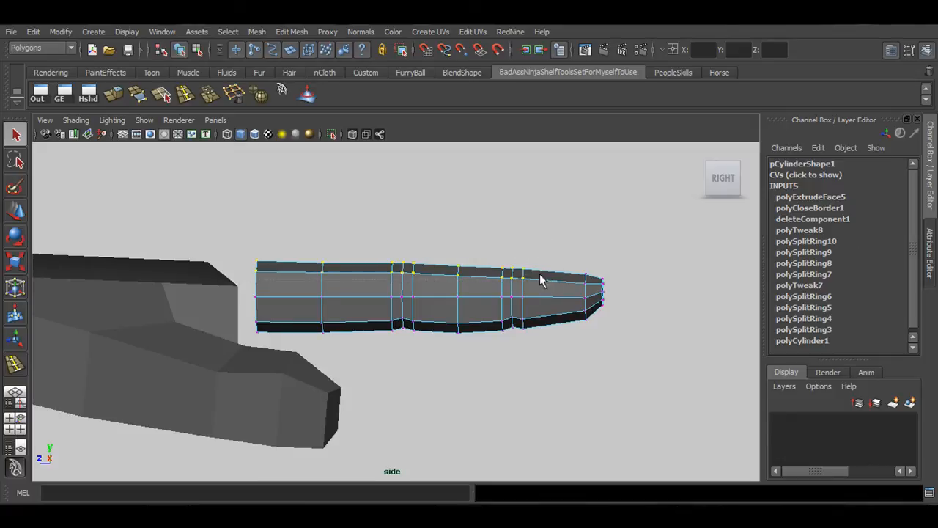
{"action": "key", "text": "w"}
{"action": "mouse_move", "coordinate": [390, 228]}
{"action": "left_mouse_down"}
{"action": "mouse_move", "coordinate": [391, 238]}
{"action": "mouse_move", "coordinate": [388, 225]}
{"action": "left_mouse_up"}
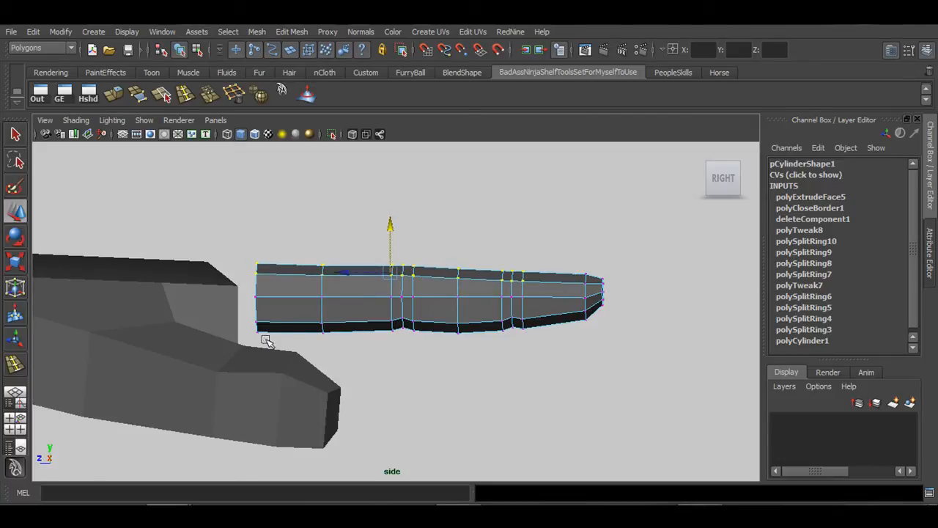
In the side view, select the finger's lower vertices from the base through the outer joint and raise them slightly
{"action": "left_click_drag", "start_coordinate": [241, 352], "coordinate": [541, 315]}
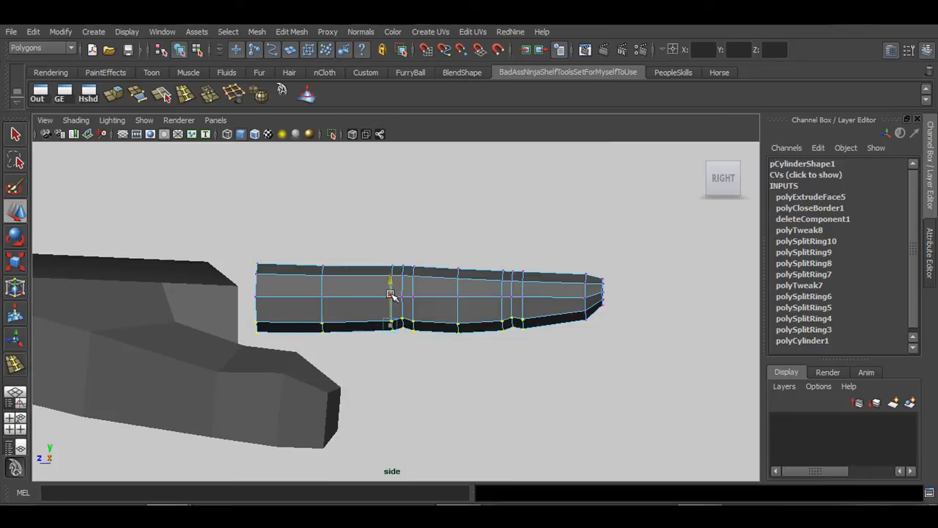
{"action": "left_click_drag", "start_coordinate": [391, 293], "coordinate": [392, 291]}
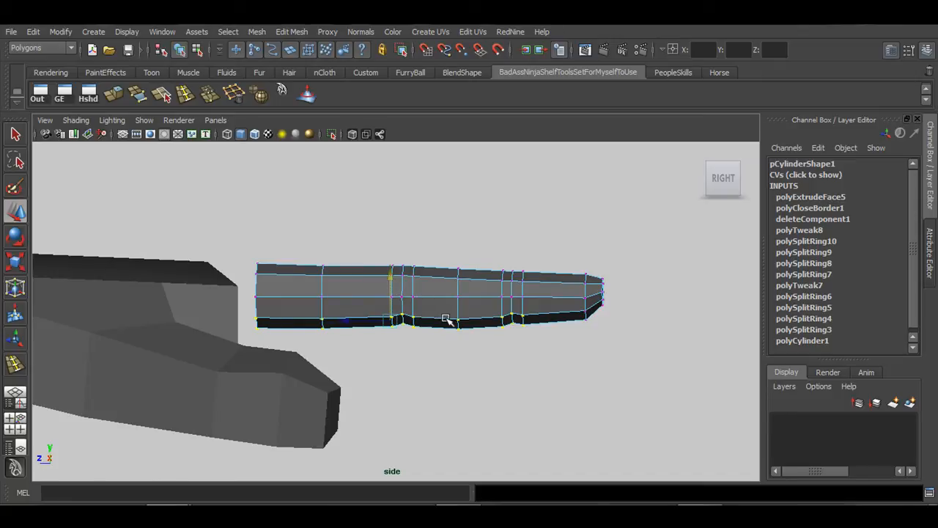
{"action": "right_click_drag", "start_coordinate": [461, 261], "coordinate": [582, 319]}
{"action": "left_click", "coordinate": [472, 293]}
{"action": "key", "text": "space"}
{"action": "key", "text": "space"}
{"action": "left_click_drag", "start_coordinate": [583, 318], "coordinate": [480, 402], "text": "alt"}
{"action": "left_click_drag", "start_coordinate": [455, 381], "coordinate": [450, 371], "text": "alt"}
In the top view, widen the whole finger to match the photo, scaling it to 1.176 in X, and preview it smoothed
{"action": "key", "text": "space"}
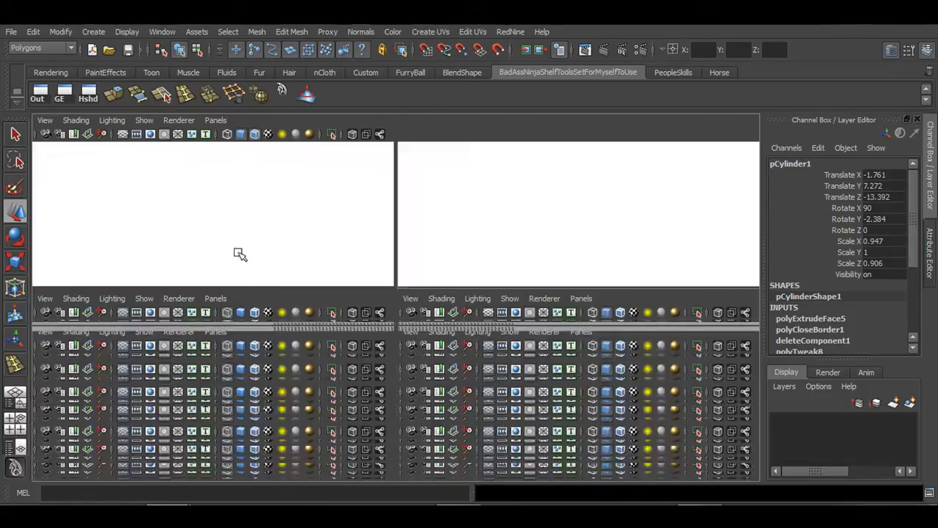
{"action": "key", "text": "space"}
{"action": "middle_click_drag", "start_coordinate": [384, 334], "coordinate": [396, 275], "text": "alt"}
{"action": "right_click_drag", "start_coordinate": [396, 274], "coordinate": [380, 299], "text": "alt"}
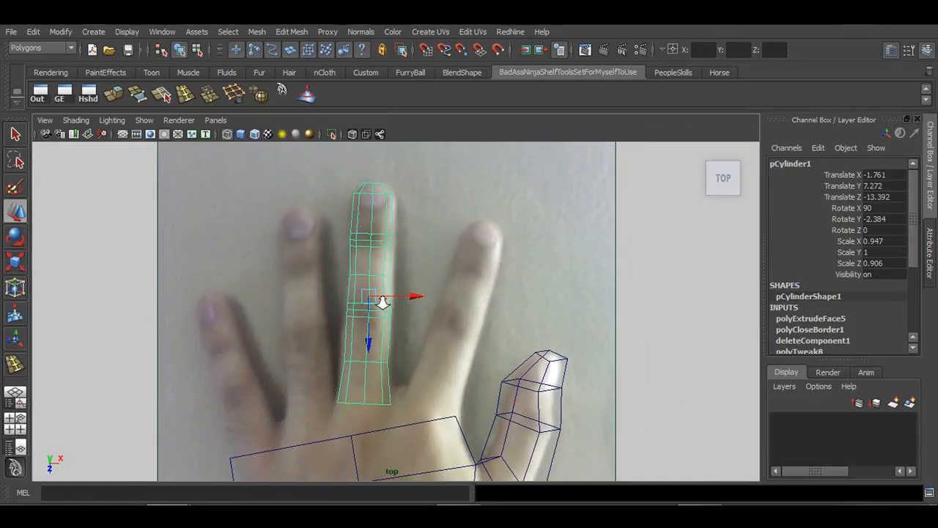
{"action": "key", "text": "r"}
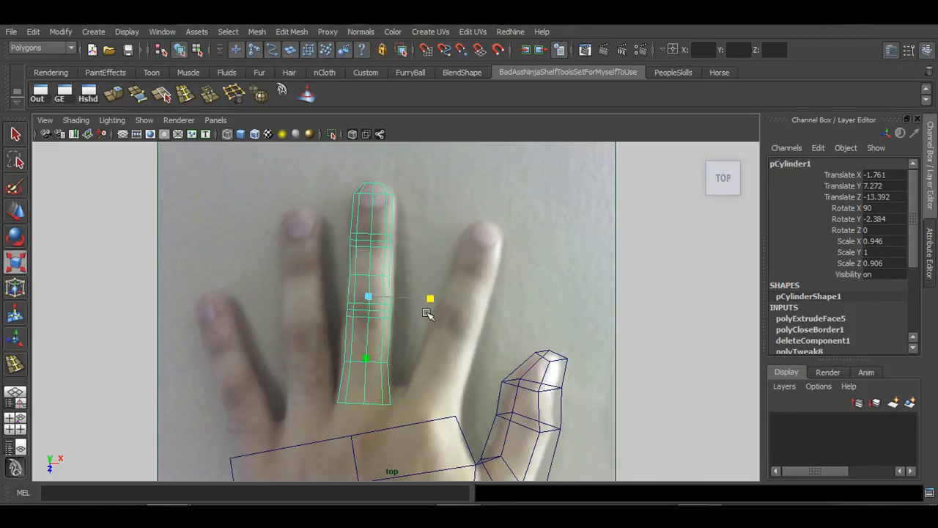
{"action": "key", "text": "3"}
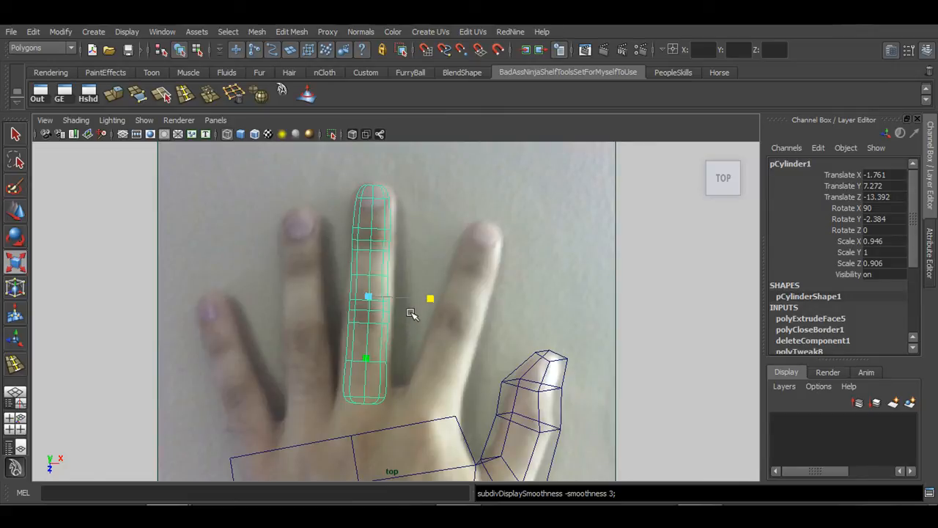
{"action": "key", "text": "1"}
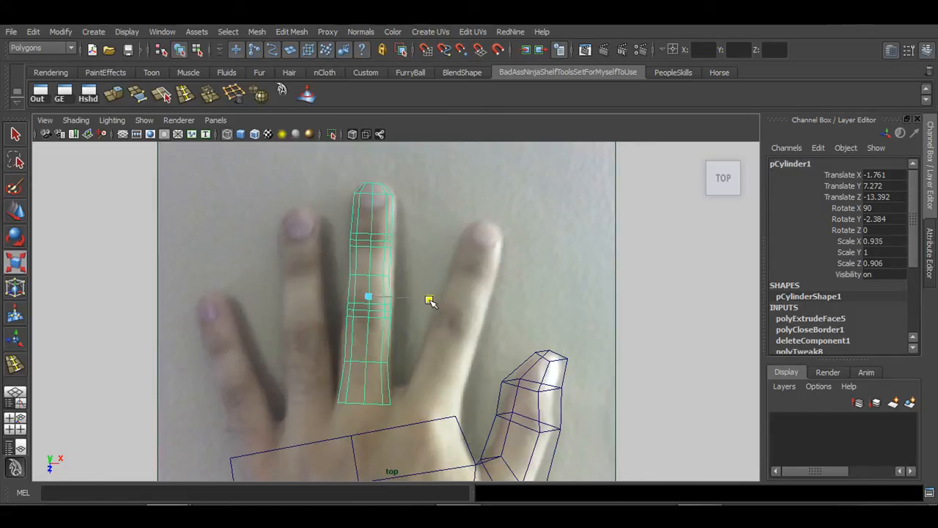
{"action": "left_click_drag", "start_coordinate": [429, 300], "coordinate": [438, 301]}
{"action": "key", "text": "3"}
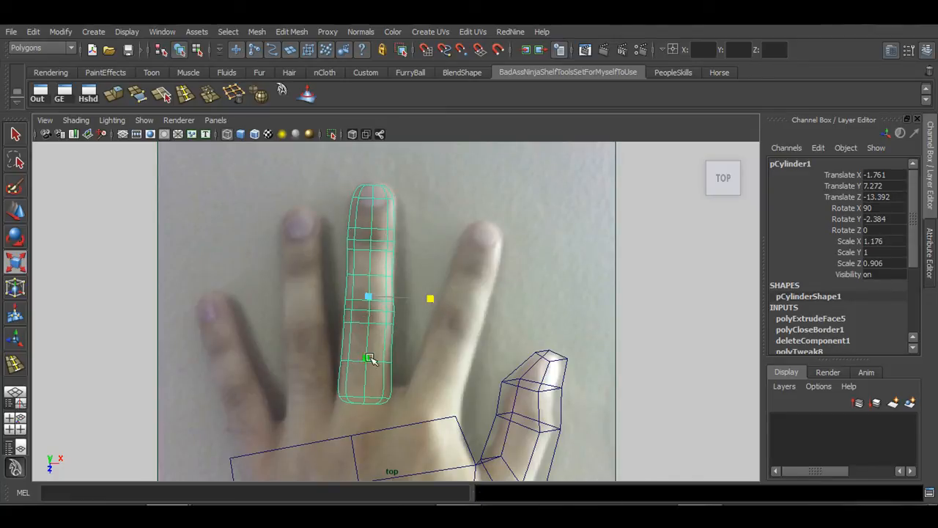
Lengthen the finger to a Y scale of 1.039 and shift it to -13.191 in Z over the photo's middle finger
{"action": "left_click_drag", "start_coordinate": [367, 359], "coordinate": [365, 359]}
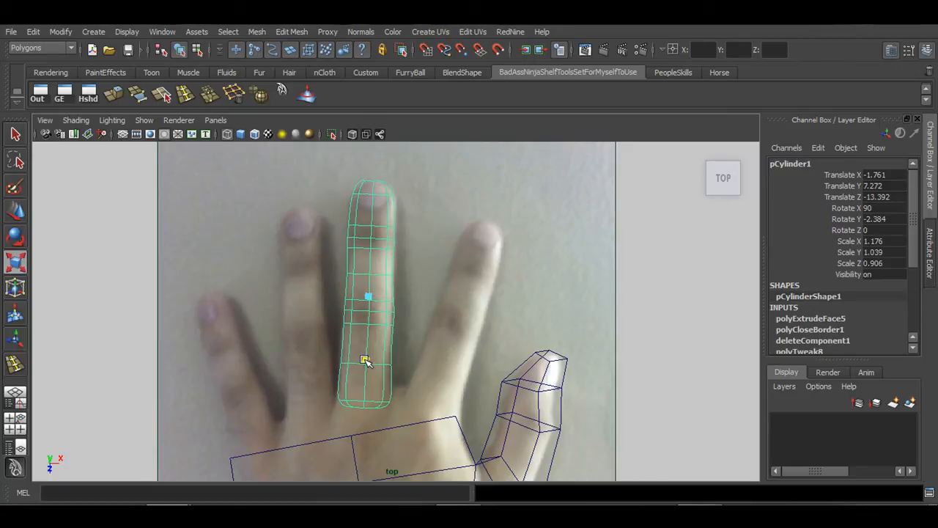
{"action": "key", "text": "w"}
{"action": "left_click_drag", "start_coordinate": [368, 296], "coordinate": [368, 299]}
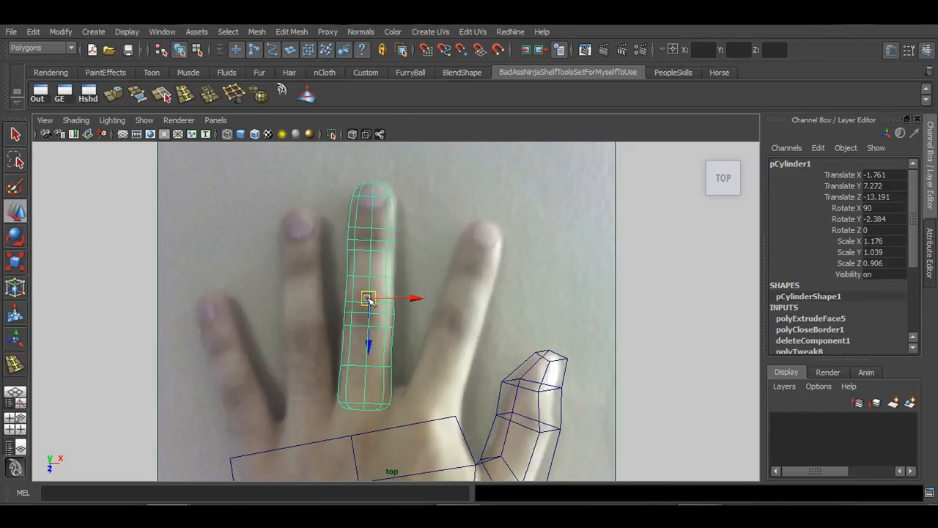
{"action": "key", "text": "1"}
In the perspective view, select the ring of vertices at the finger's base and scale it slightly taller
{"action": "key", "text": "space"}
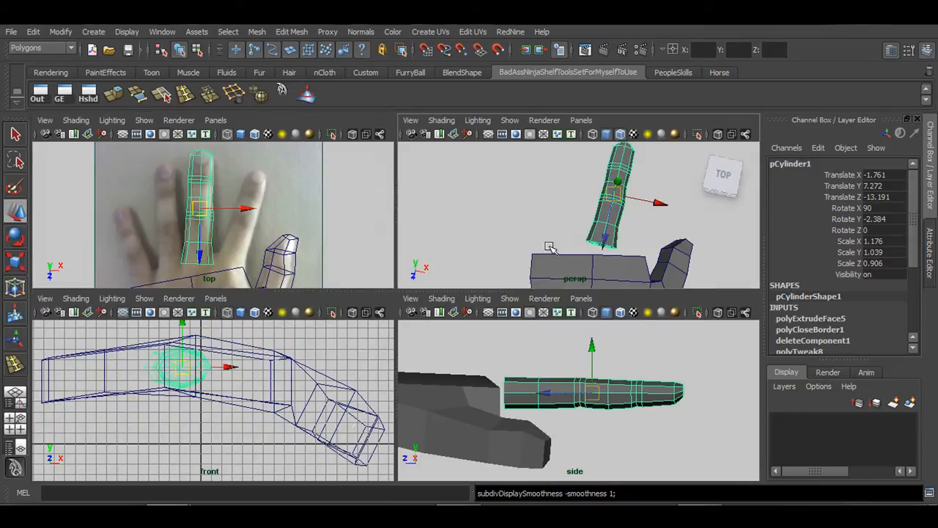
{"action": "key", "text": "space"}
{"action": "left_click_drag", "start_coordinate": [576, 318], "coordinate": [469, 290], "text": "alt"}
{"action": "key", "text": "r"}
{"action": "left_click_drag", "start_coordinate": [440, 340], "coordinate": [425, 330], "text": "alt"}
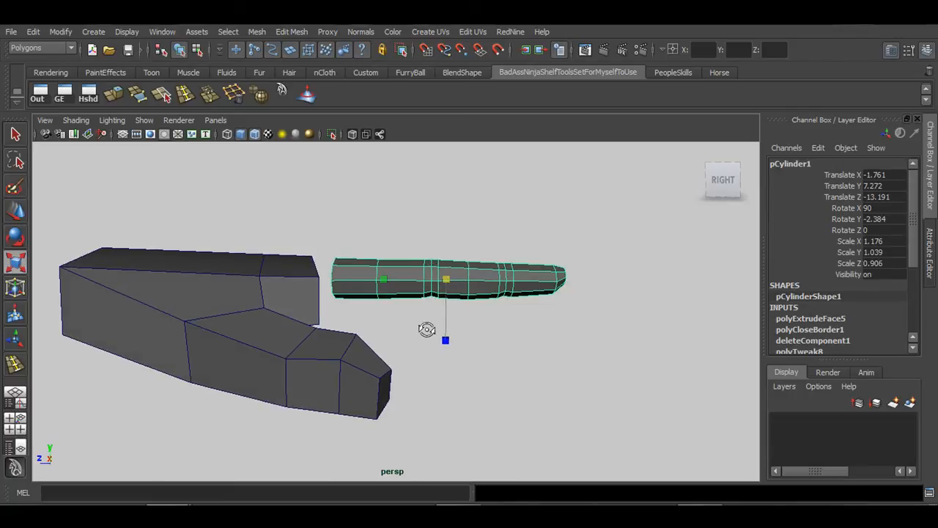
{"action": "right_click_drag", "start_coordinate": [353, 263], "coordinate": [321, 264]}
{"action": "left_click_drag", "start_coordinate": [314, 222], "coordinate": [367, 335]}
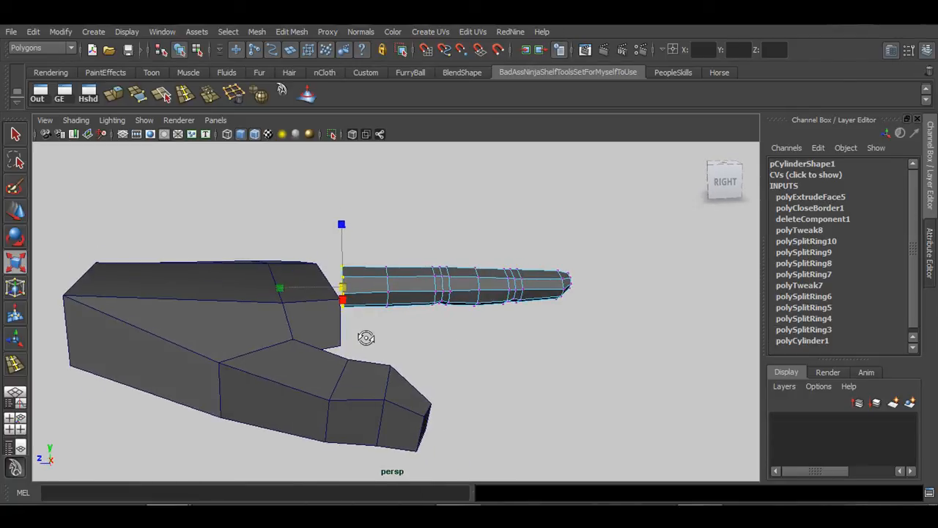
{"action": "left_click", "coordinate": [341, 223]}
{"action": "left_click_drag", "start_coordinate": [451, 323], "coordinate": [358, 242], "text": "alt"}
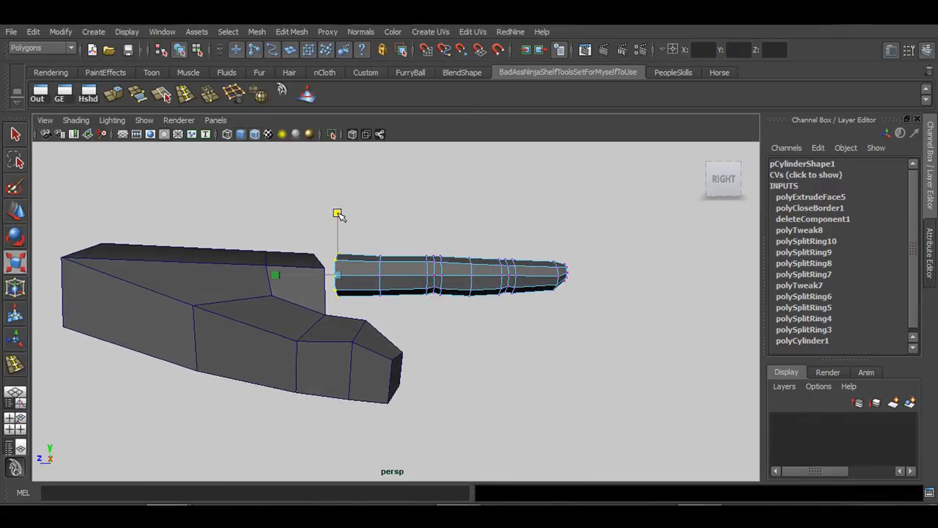
{"action": "left_click_drag", "start_coordinate": [337, 213], "coordinate": [340, 210]}
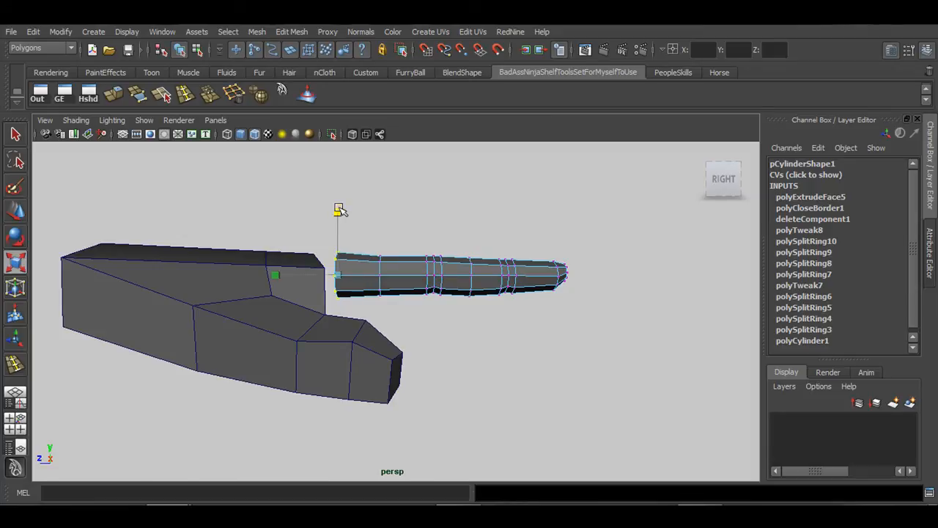
{"action": "left_click_drag", "start_coordinate": [402, 282], "coordinate": [413, 310], "text": "alt"}
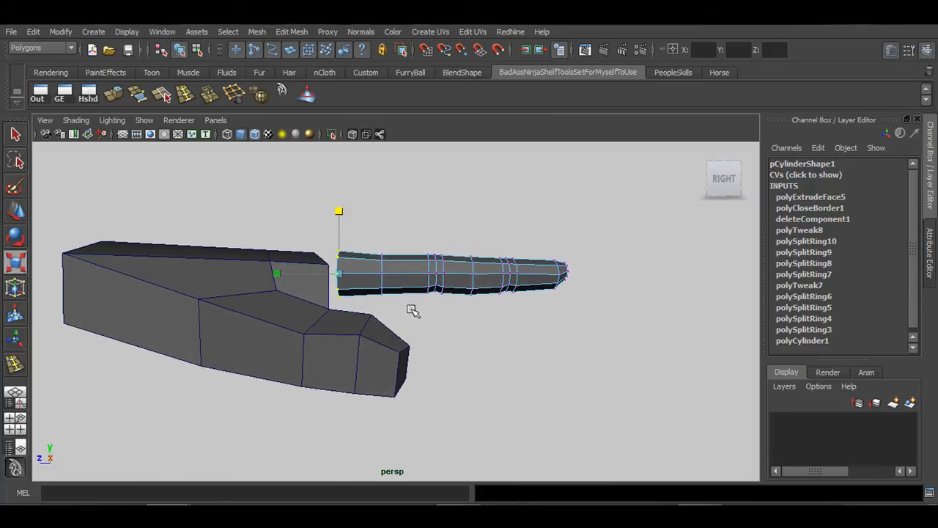
Select the upper vertices of the ring next to the finger's base, nudge them vertically, and return to object selection
{"action": "key", "text": "w"}
{"action": "mouse_move", "coordinate": [367, 239]}
{"action": "left_mouse_down"}
{"action": "mouse_move", "coordinate": [394, 262]}
{"action": "mouse_move", "coordinate": [382, 232]}
{"action": "left_mouse_up"}
{"action": "left_click", "coordinate": [384, 236]}
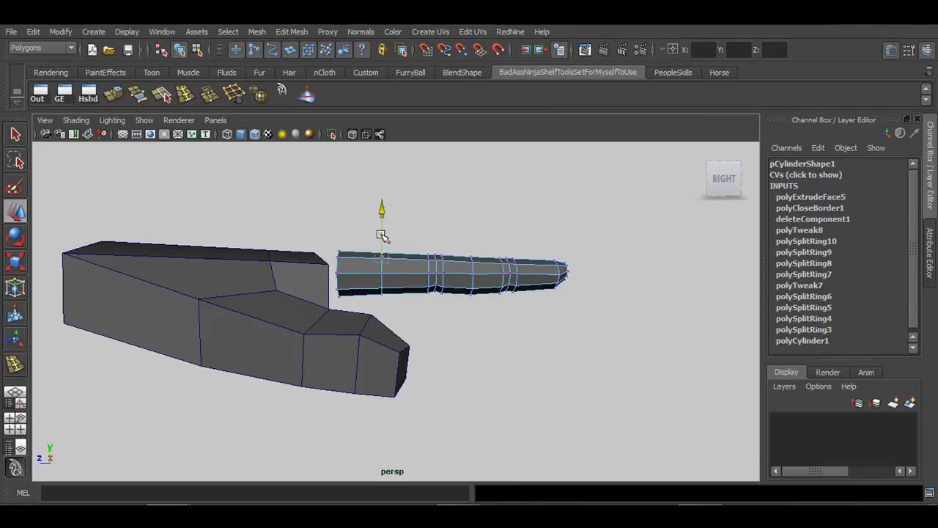
{"action": "right_click_drag", "start_coordinate": [418, 261], "coordinate": [456, 247]}
{"action": "left_click", "coordinate": [415, 267]}
Delete all the triangular cap faces at the finger's base so that end is open, and return to object selection
{"action": "left_click_drag", "start_coordinate": [272, 262], "coordinate": [488, 249], "text": "alt"}
{"action": "right_click_drag", "start_coordinate": [239, 323], "coordinate": [486, 354], "text": "alt"}
{"action": "left_click_drag", "start_coordinate": [486, 354], "coordinate": [372, 345], "text": "alt"}
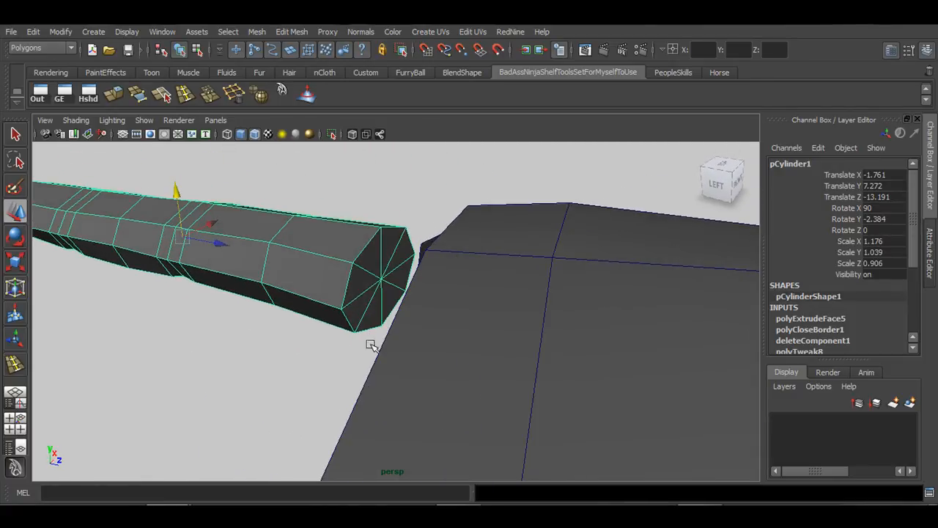
{"action": "right_click_drag", "start_coordinate": [361, 249], "coordinate": [353, 282]}
{"action": "left_click", "coordinate": [372, 265]}
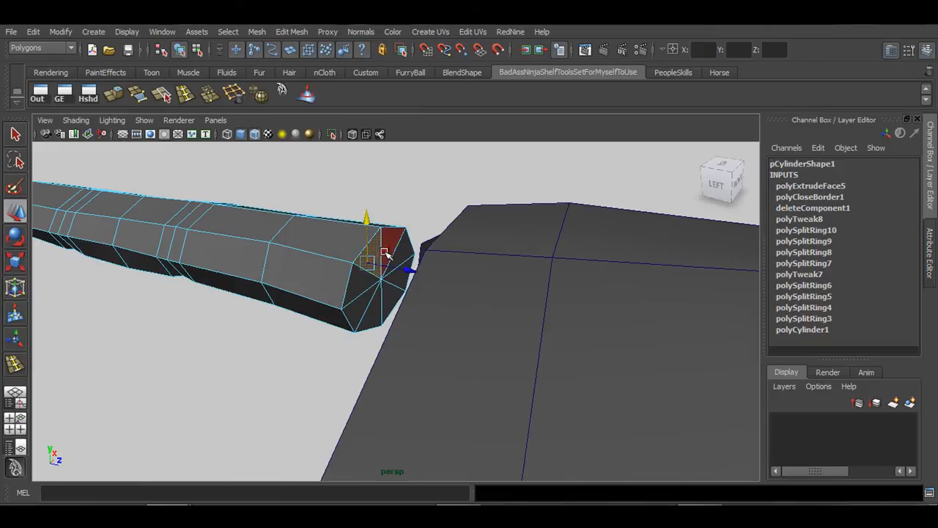
{"action": "key", "text": "Delete"}
{"action": "left_click", "coordinate": [390, 247]}
{"action": "key", "text": "Delete"}
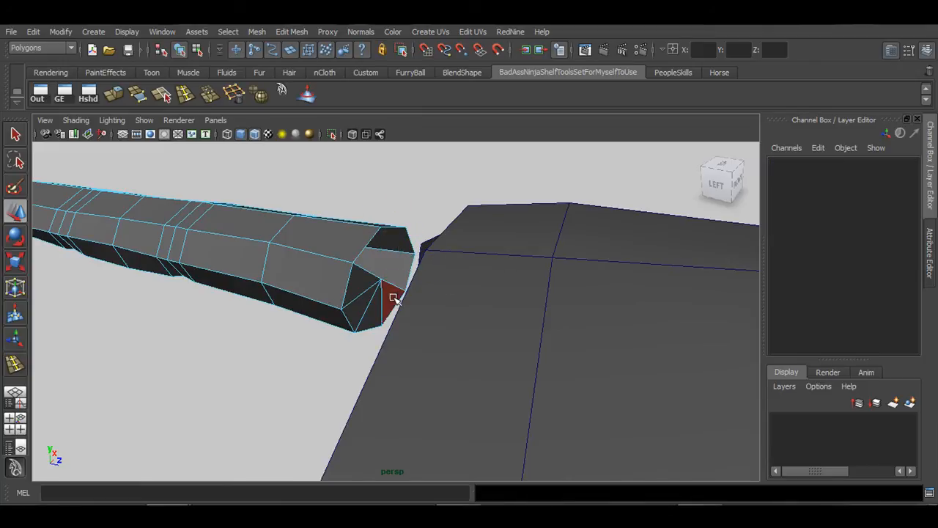
{"action": "left_click", "coordinate": [362, 295]}
{"action": "key", "text": "Delete"}
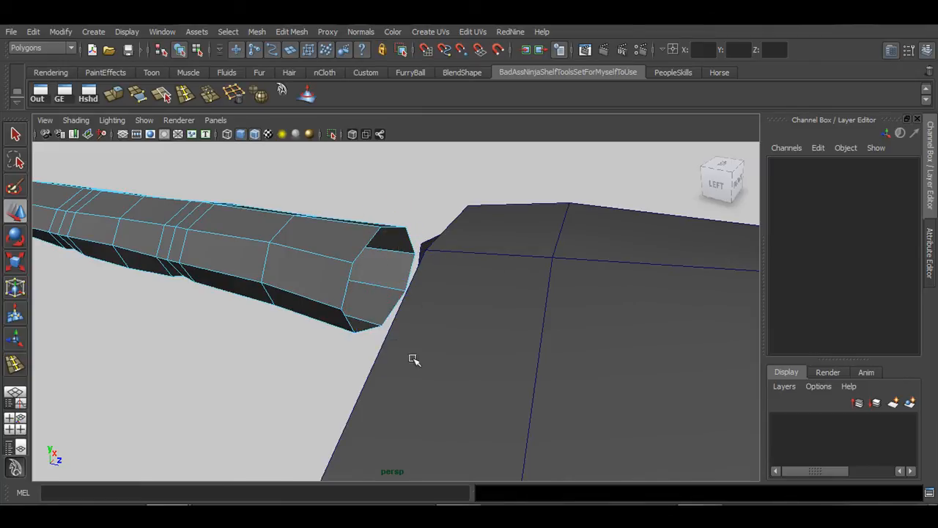
{"action": "left_click_drag", "start_coordinate": [473, 325], "coordinate": [331, 211], "text": "alt"}
{"action": "middle_click_drag", "start_coordinate": [332, 211], "coordinate": [335, 335], "text": "alt"}
{"action": "scroll", "coordinate": [335, 335], "scroll_direction": "down", "scroll_amount": 2}
{"action": "right_click_drag", "start_coordinate": [367, 263], "coordinate": [414, 246]}
{"action": "left_click", "coordinate": [414, 245]}
Try tilting the finger about its X axis with the Rotate tool, and undo the rotation
{"action": "left_click_drag", "start_coordinate": [414, 246], "coordinate": [304, 337], "text": "alt"}
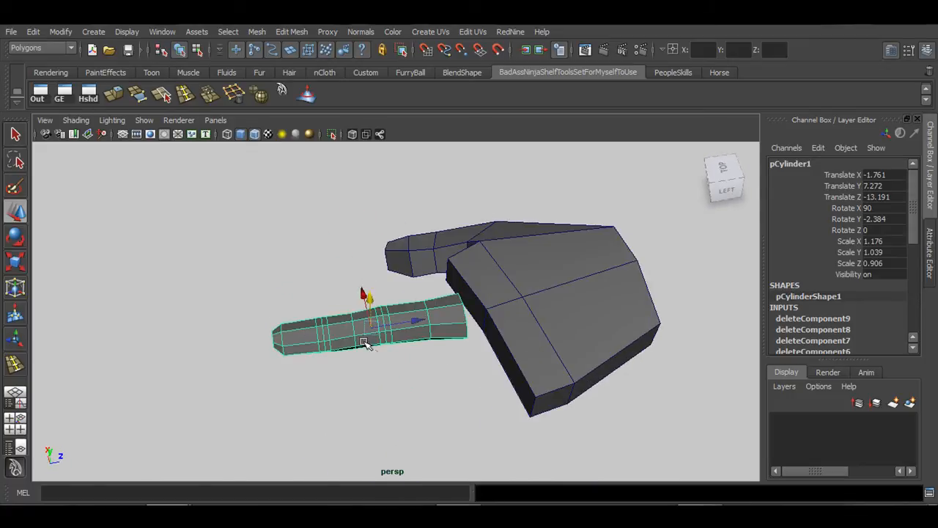
{"action": "left_click_drag", "start_coordinate": [365, 343], "coordinate": [356, 279], "text": "alt"}
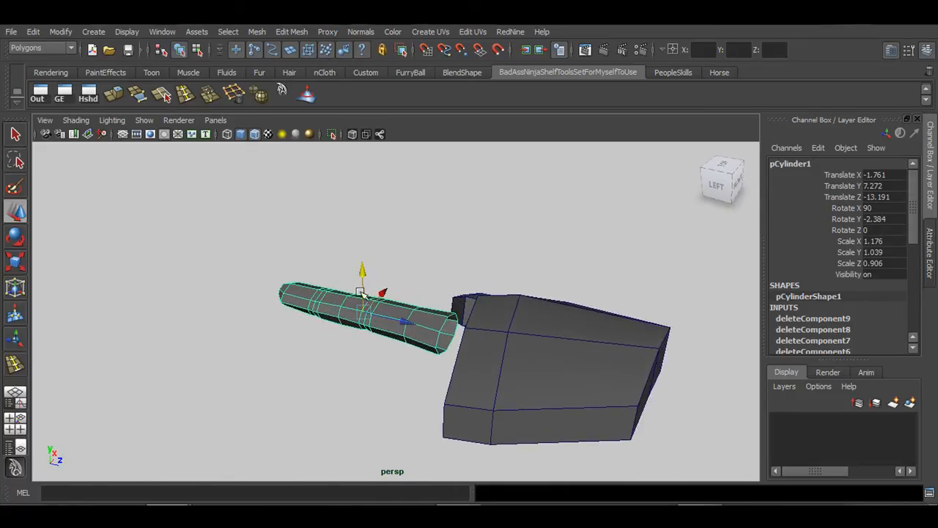
{"action": "left_click_drag", "start_coordinate": [379, 308], "coordinate": [342, 304], "text": "alt"}
{"action": "key", "text": "e"}
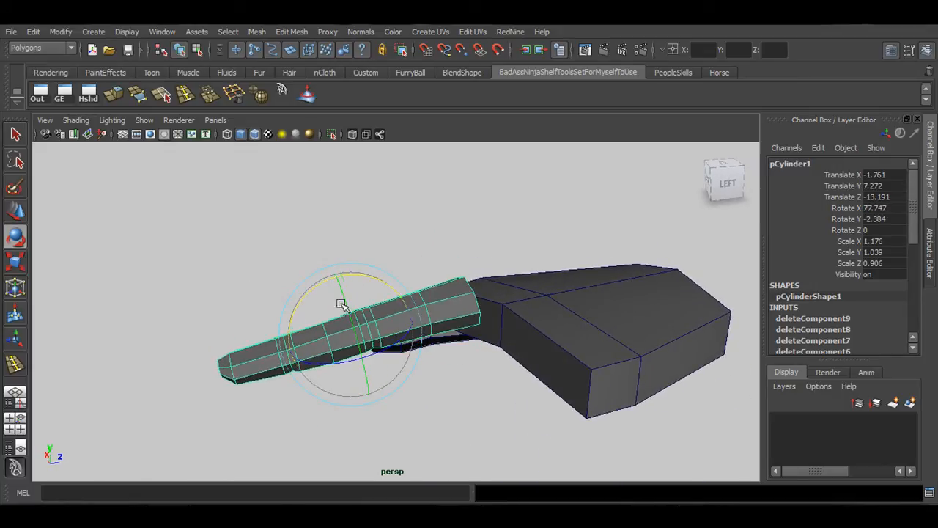
{"action": "key", "text": "ctrl+z"}
Move the finger's pivot point from its middle to the centre of its open base
{"action": "left_click_drag", "start_coordinate": [473, 385], "coordinate": [405, 398], "text": "alt"}
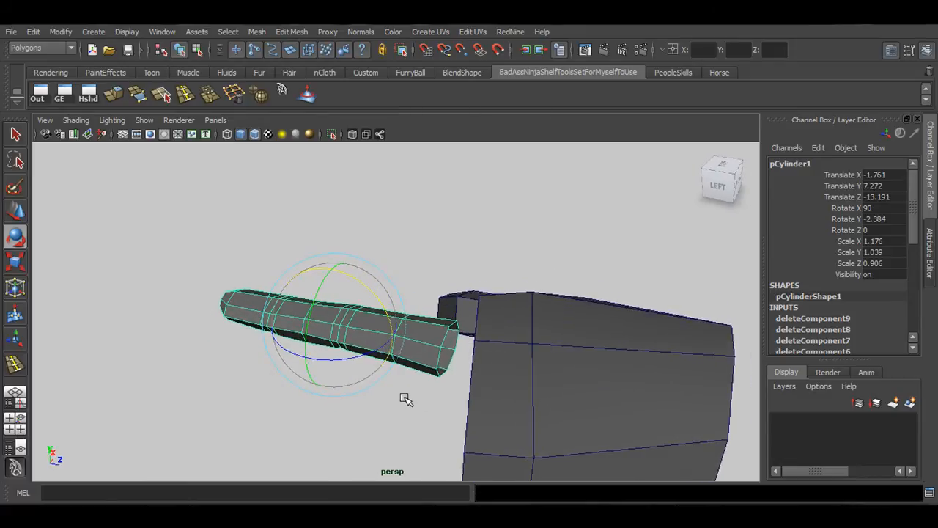
{"action": "key", "text": "Insert"}
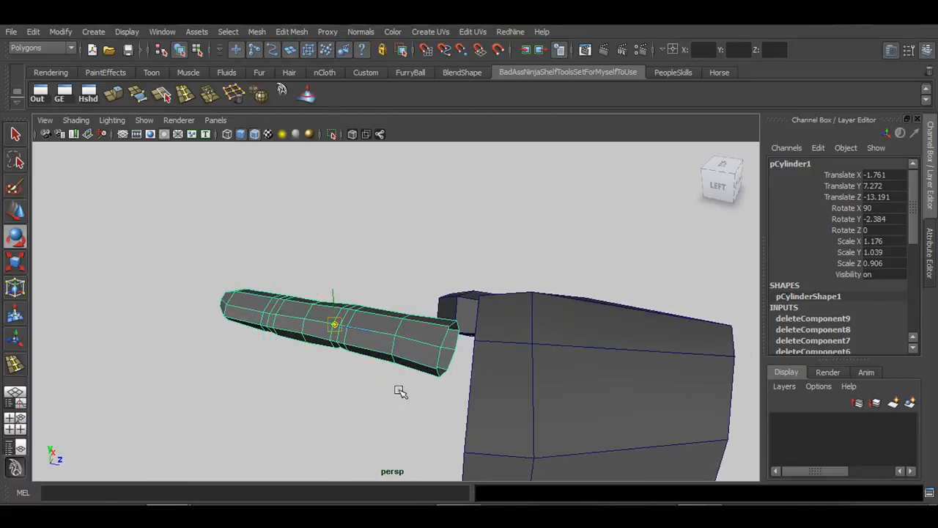
{"action": "left_click_drag", "start_coordinate": [446, 370], "coordinate": [475, 424], "text": "alt"}
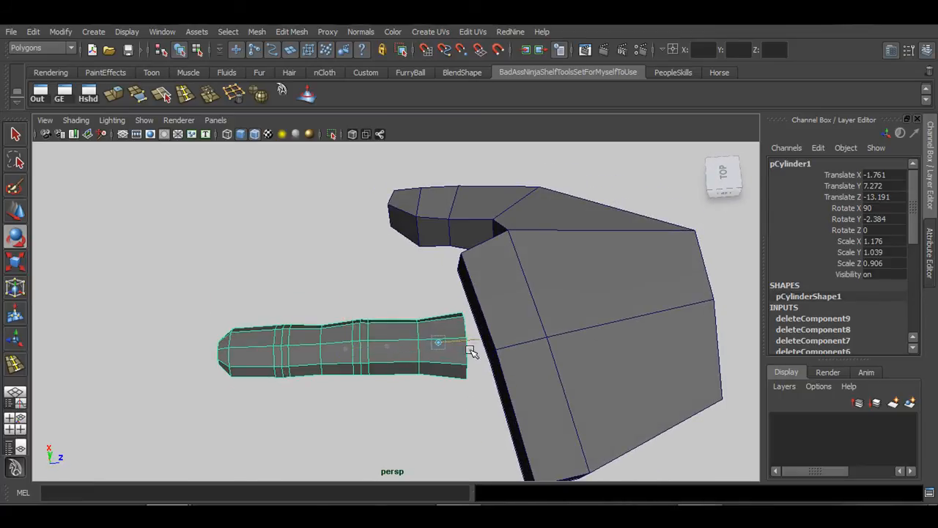
{"action": "left_click_drag", "start_coordinate": [477, 350], "coordinate": [372, 377], "text": "alt"}
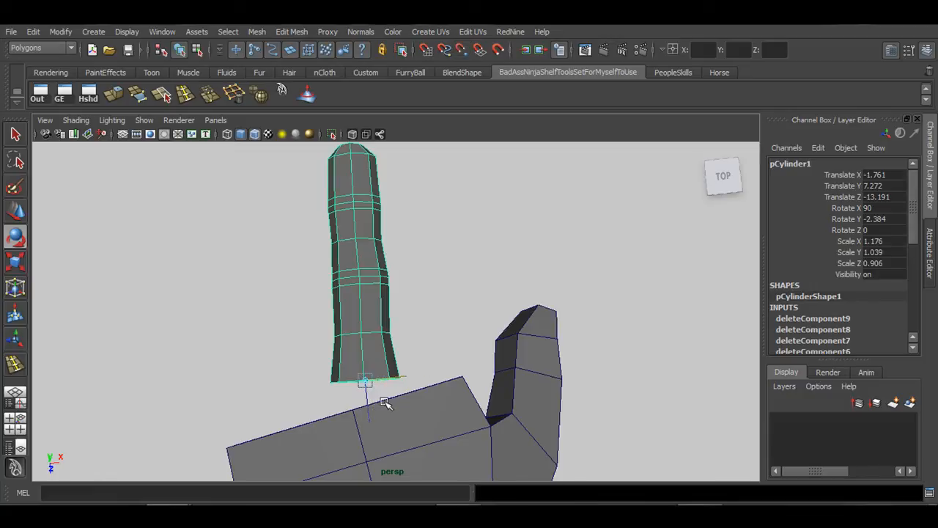
{"action": "scroll", "coordinate": [383, 367], "scroll_direction": "up", "scroll_amount": 6}
{"action": "left_click_drag", "start_coordinate": [406, 364], "coordinate": [419, 346], "text": "alt"}
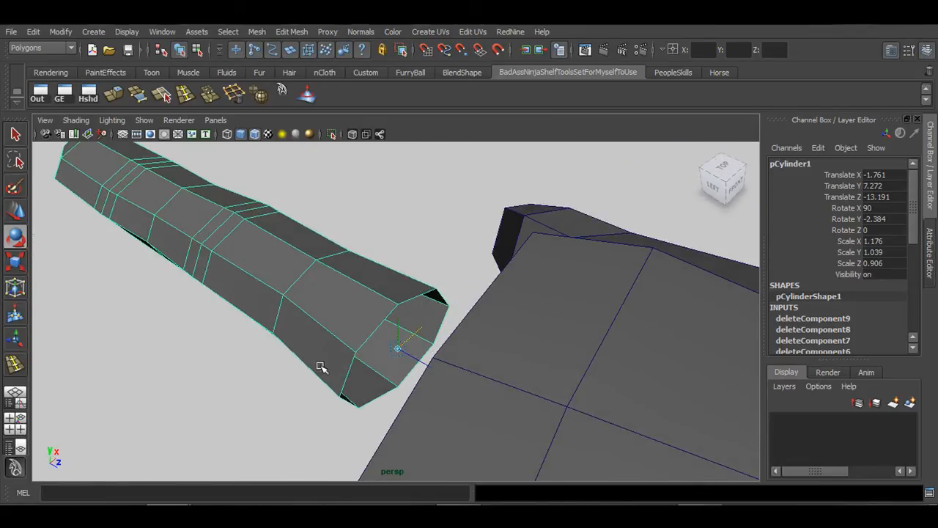
{"action": "left_click_drag", "start_coordinate": [322, 367], "coordinate": [412, 329], "text": "alt"}
{"action": "left_click_drag", "start_coordinate": [354, 348], "coordinate": [384, 373], "text": "alt"}
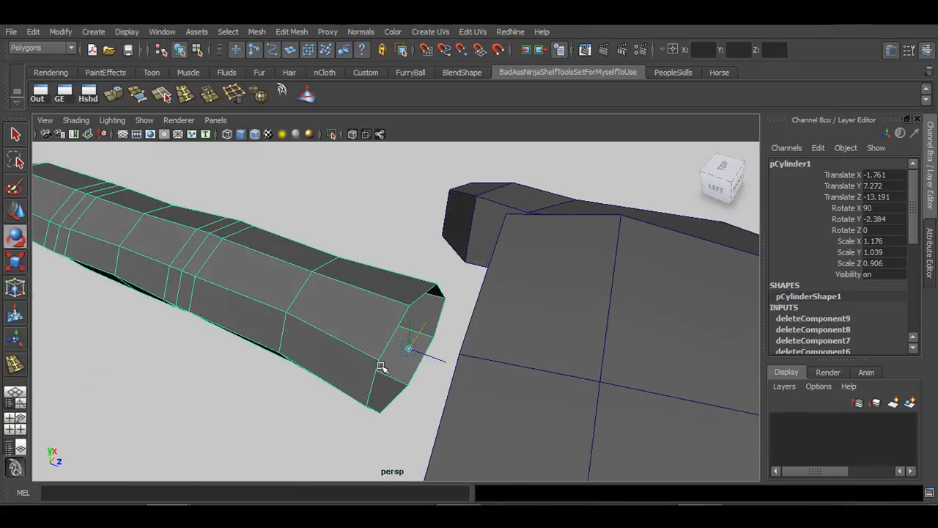
Try rotating the finger about its base pivot, undo the rotation, and deselect the finger
{"action": "key", "text": "e"}
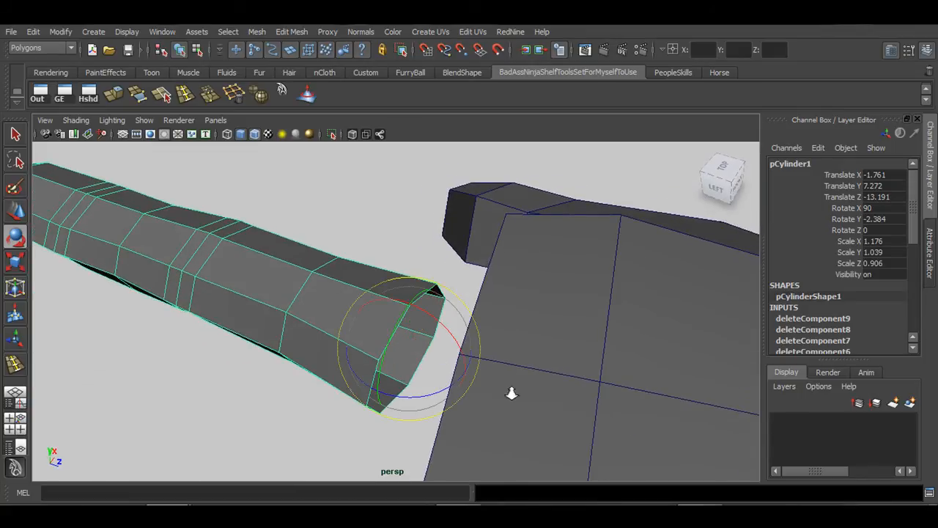
{"action": "left_click_drag", "start_coordinate": [509, 388], "coordinate": [396, 423], "text": "alt"}
{"action": "mouse_move", "coordinate": [350, 393]}
{"action": "left_mouse_down"}
{"action": "mouse_move", "coordinate": [364, 389]}
{"action": "mouse_move", "coordinate": [350, 391]}
{"action": "left_mouse_up"}
{"action": "left_click_drag", "start_coordinate": [462, 402], "coordinate": [418, 366], "text": "alt"}
{"action": "key", "text": "ctrl+z"}
{"action": "right_click_drag", "start_coordinate": [419, 366], "coordinate": [366, 374], "text": "alt"}
{"action": "left_click_drag", "start_coordinate": [396, 378], "coordinate": [329, 396], "text": "alt"}
{"action": "key", "text": "q"}
{"action": "left_click", "coordinate": [472, 258]}
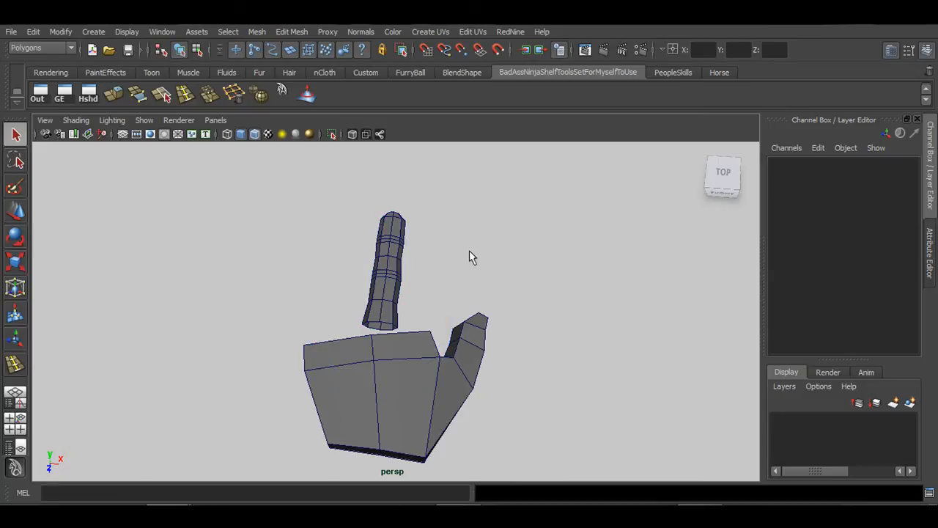
In the top view, duplicate the middle finger and move the copy over the photo's ring finger, at about X -6.6, Z -12.8
{"action": "key", "text": "space"}
{"action": "key", "text": "space"}
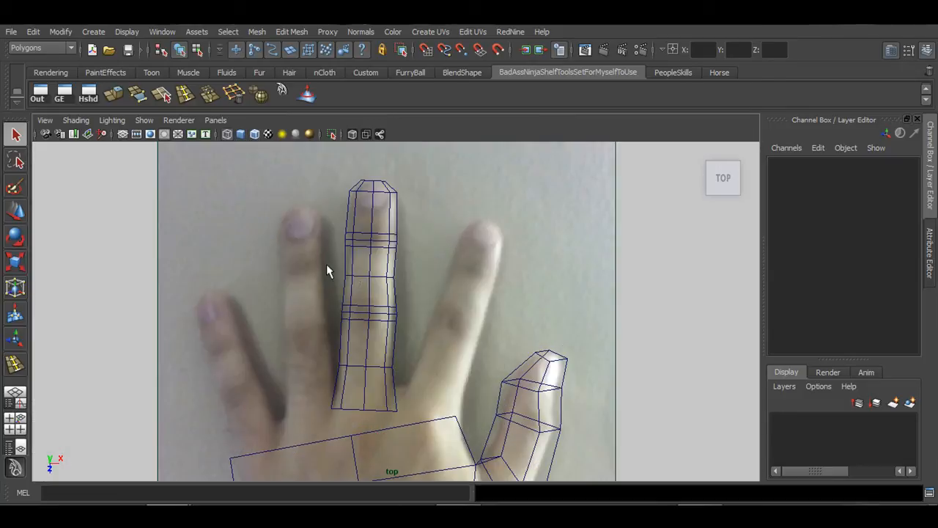
{"action": "left_click", "coordinate": [368, 294]}
{"action": "right_click_drag", "start_coordinate": [369, 294], "coordinate": [349, 337], "text": "alt"}
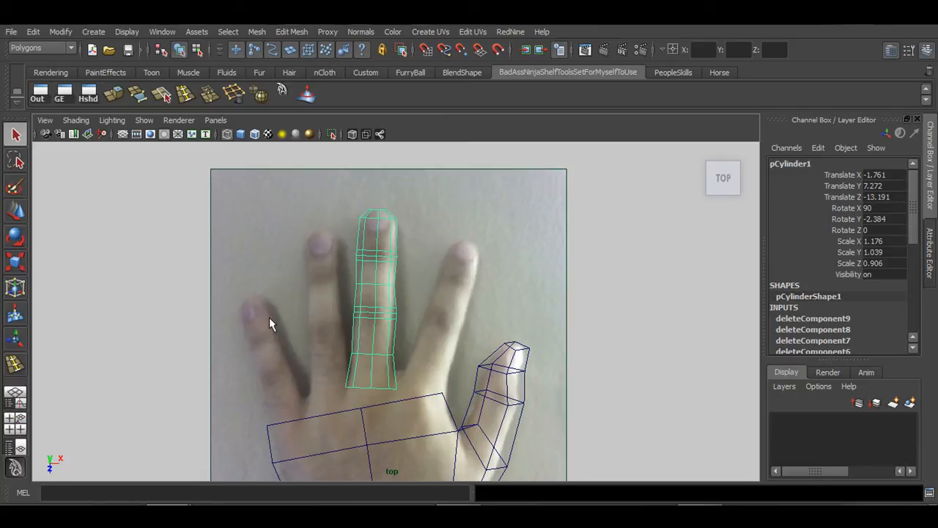
{"action": "left_click", "coordinate": [33, 32]}
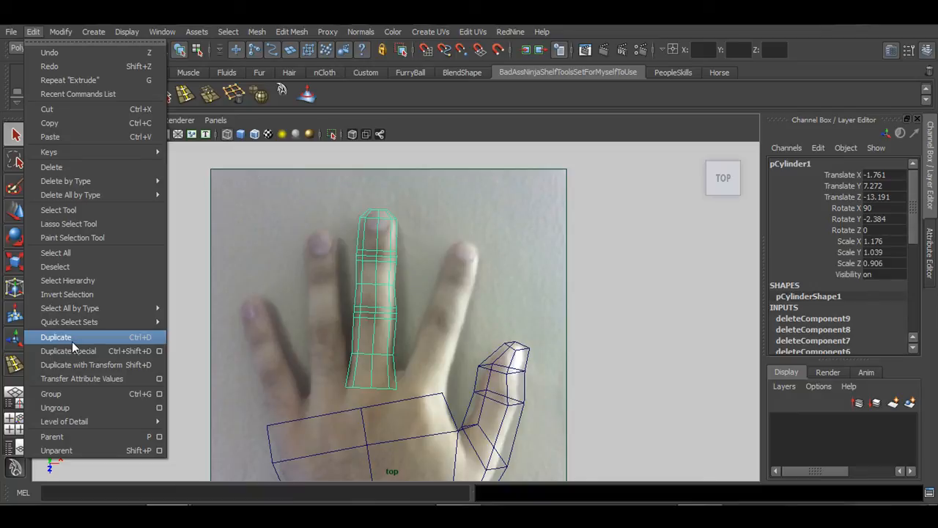
{"action": "left_click", "coordinate": [34, 31]}
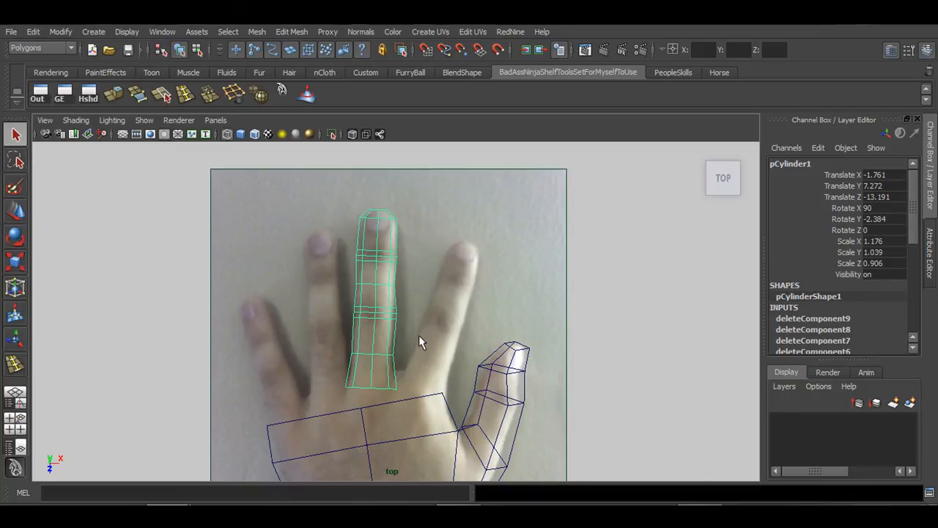
{"action": "key", "text": "ctrl+d"}
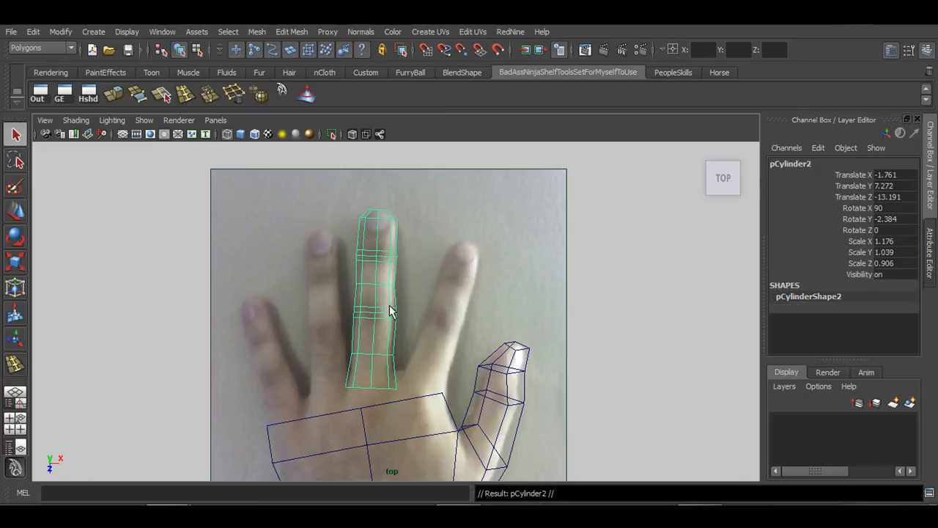
{"action": "key", "text": "w"}
{"action": "left_click_drag", "start_coordinate": [371, 389], "coordinate": [330, 391]}
Fit the ring finger copy to the photo with Y rotation about 3.5 and scale about 0.98 in X and 0.92 in Y
{"action": "key", "text": "e"}
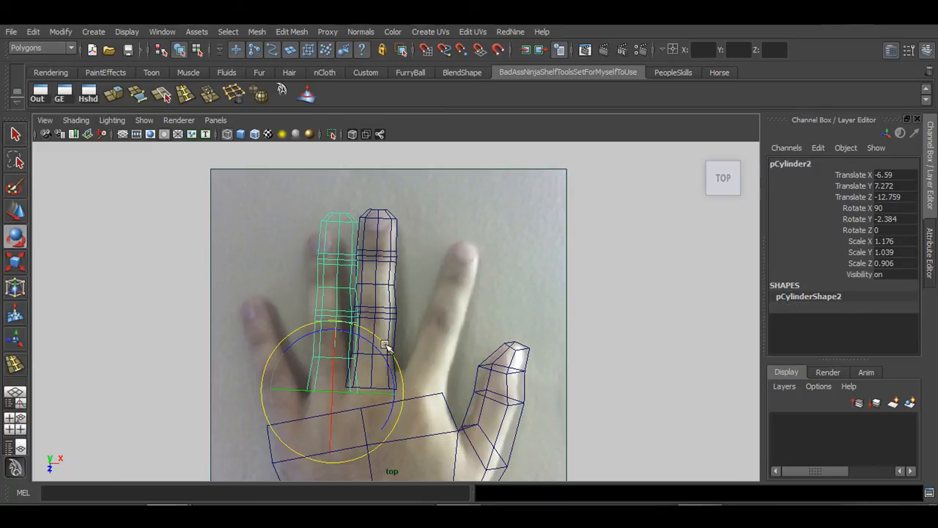
{"action": "left_click_drag", "start_coordinate": [387, 346], "coordinate": [384, 342]}
{"action": "key", "text": "r"}
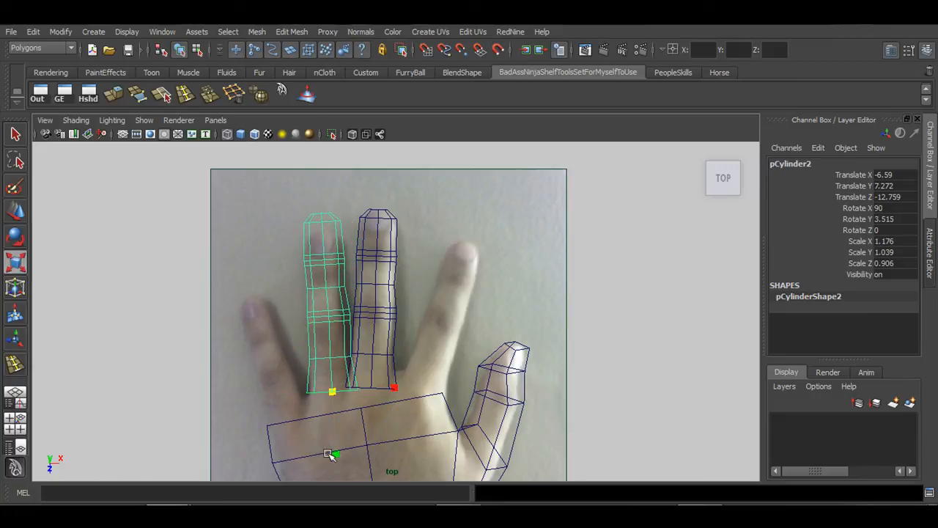
{"action": "left_click_drag", "start_coordinate": [333, 454], "coordinate": [335, 447]}
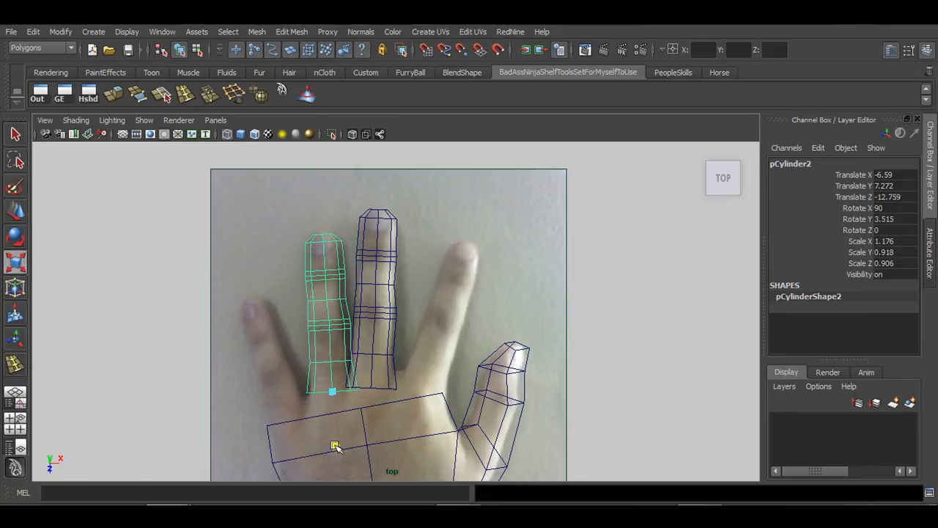
{"action": "left_click_drag", "start_coordinate": [396, 388], "coordinate": [385, 389]}
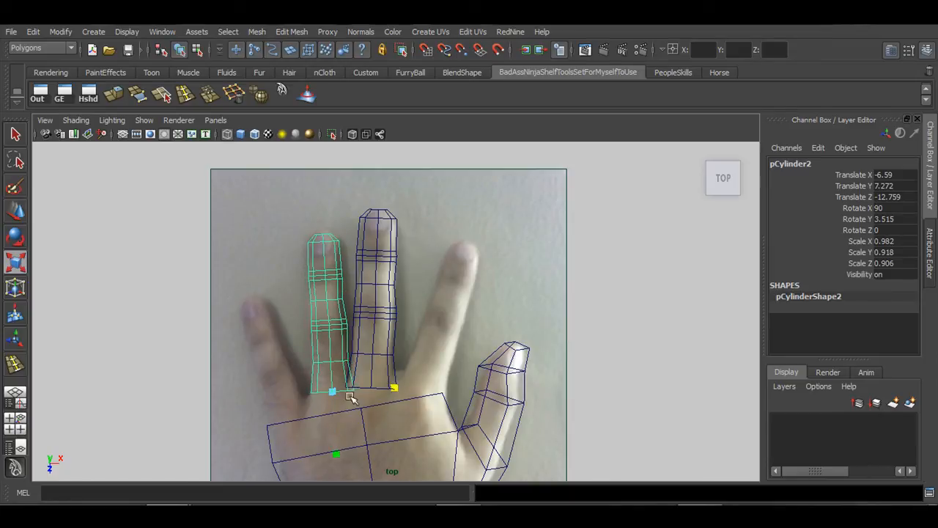
{"action": "middle_click_drag", "start_coordinate": [349, 350], "coordinate": [357, 335], "text": "alt"}
{"action": "key", "text": "w"}
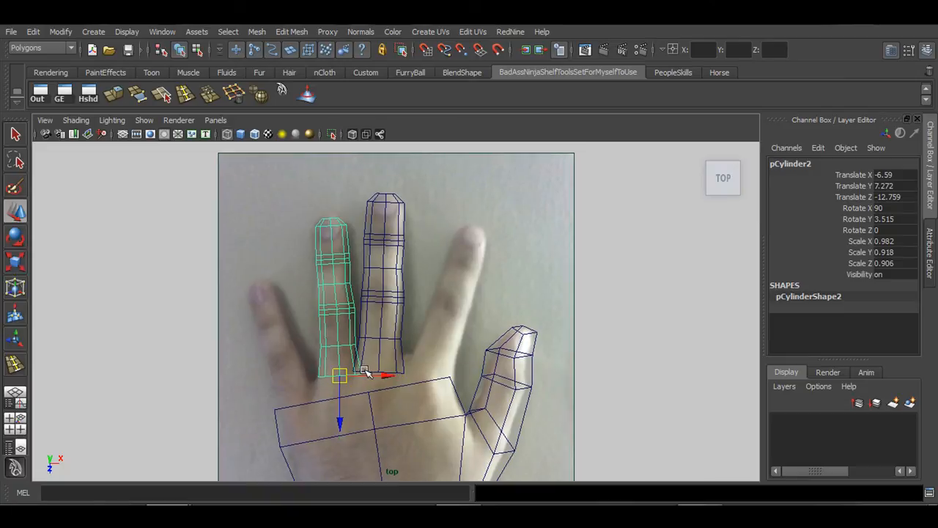
{"action": "left_click_drag", "start_coordinate": [373, 375], "coordinate": [336, 388]}
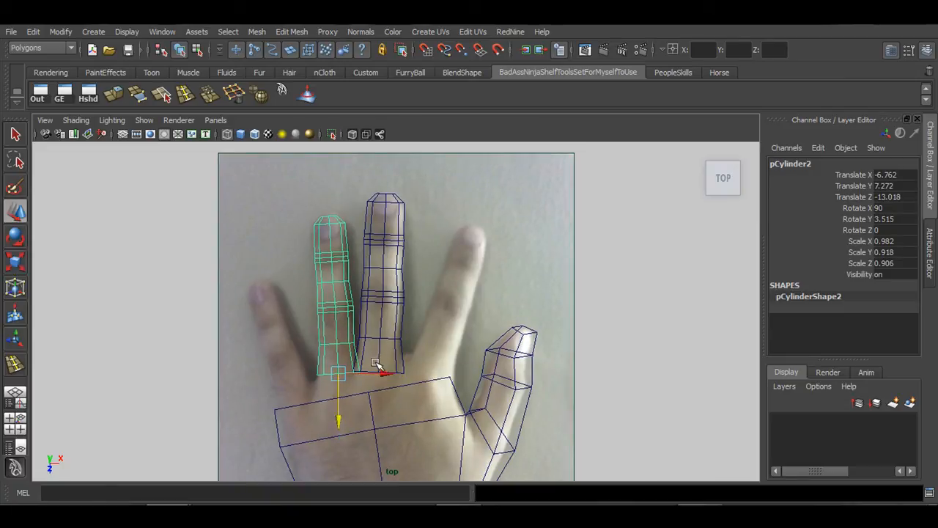
Duplicate the ring finger, move the copy over the photo's little finger, and rotate it to about 13.6 in Y
{"action": "key", "text": "ctrl+d"}
{"action": "left_click_drag", "start_coordinate": [339, 372], "coordinate": [294, 403]}
{"action": "key", "text": "e"}
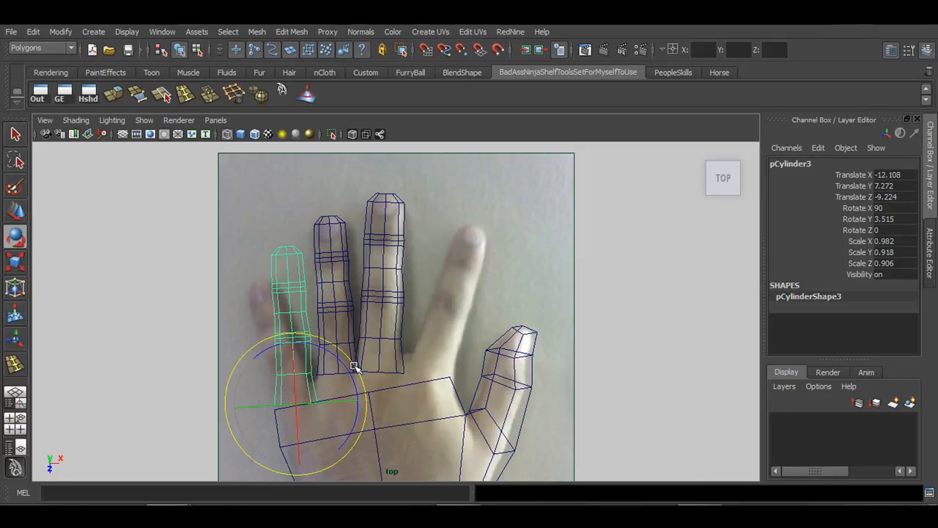
{"action": "left_click_drag", "start_coordinate": [354, 367], "coordinate": [343, 360]}
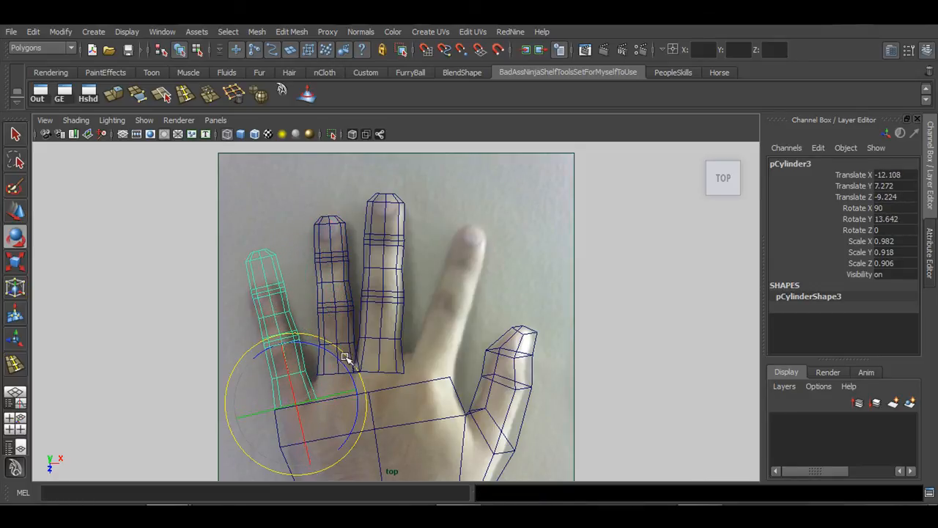
Scale the little finger to about 0.92 in X and 0.74 in Y, and nudge it to about X -12.4, Z -9.2
{"action": "key", "text": "w"}
{"action": "left_click_drag", "start_coordinate": [298, 404], "coordinate": [296, 405]}
{"action": "key", "text": "r"}
{"action": "mouse_move", "coordinate": [309, 465]}
{"action": "left_mouse_down"}
{"action": "mouse_move", "coordinate": [308, 447]}
{"action": "mouse_move", "coordinate": [305, 455]}
{"action": "left_mouse_up"}
{"action": "key", "text": "w"}
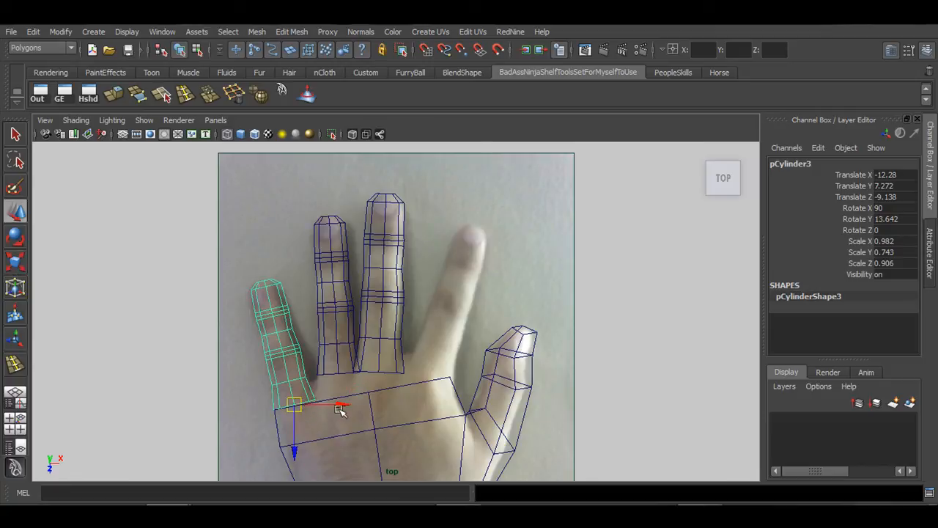
{"action": "key", "text": "r"}
{"action": "left_click_drag", "start_coordinate": [353, 391], "coordinate": [351, 390]}
{"action": "key", "text": "w"}
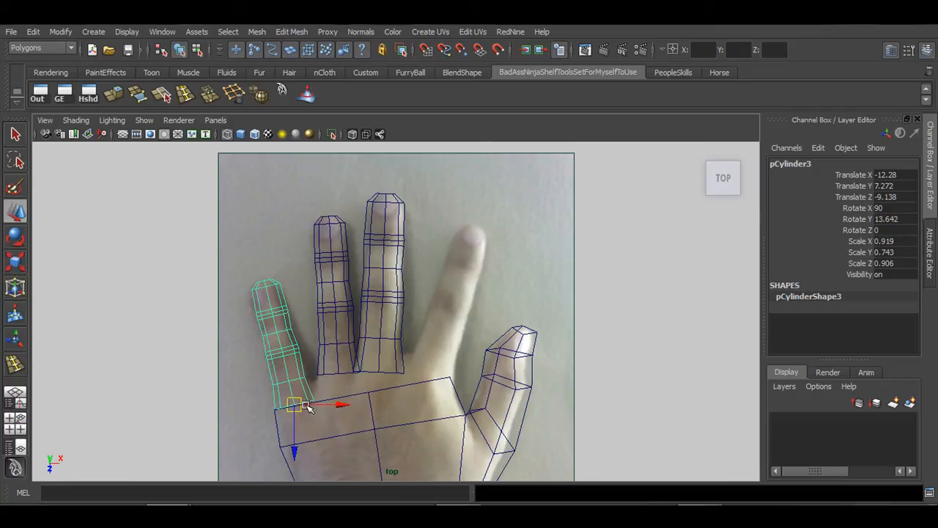
{"action": "left_click_drag", "start_coordinate": [297, 406], "coordinate": [297, 406]}
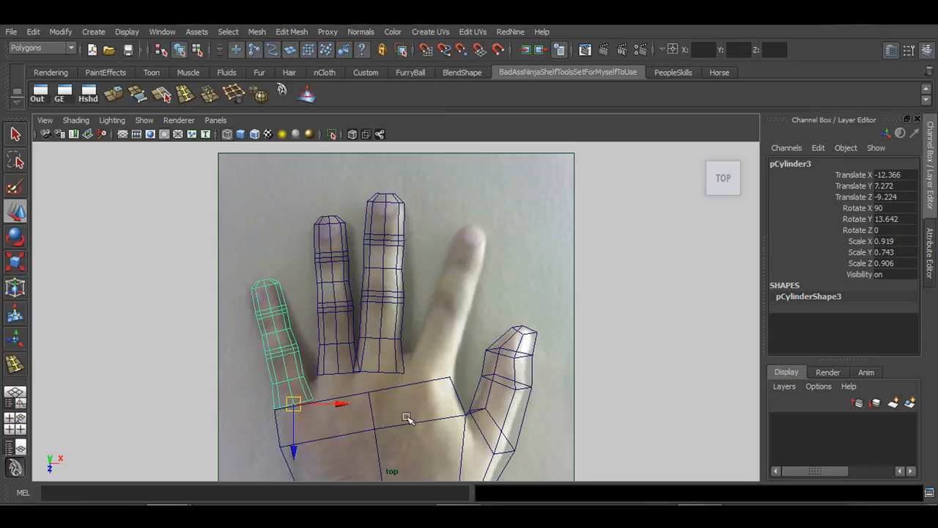
Duplicate the middle finger, place the copy at the index finger's base near X 4.6, Z -13.1, and rotate it to about -15.9 in Y
{"action": "middle_click_drag", "start_coordinate": [410, 419], "coordinate": [390, 380], "text": "alt"}
{"action": "left_click", "coordinate": [367, 265]}
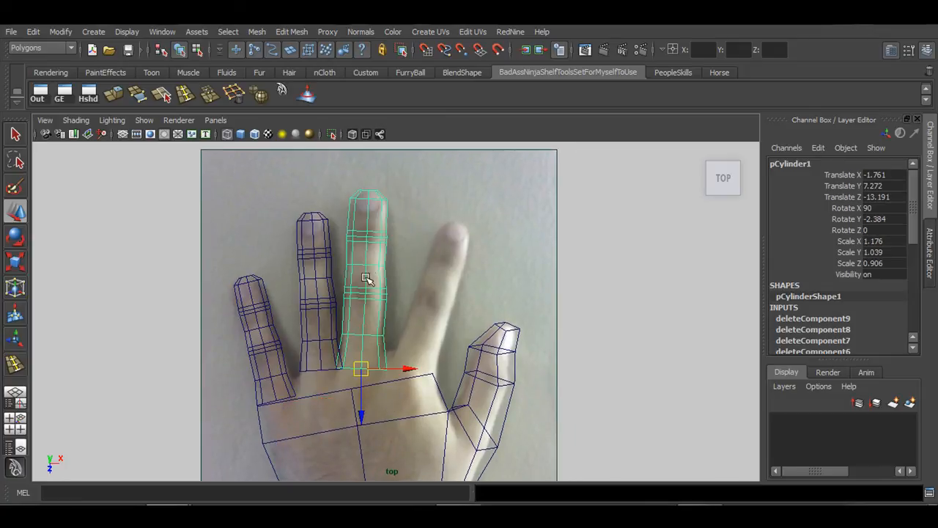
{"action": "key", "text": "ctrl+d"}
{"action": "left_click_drag", "start_coordinate": [361, 369], "coordinate": [416, 372]}
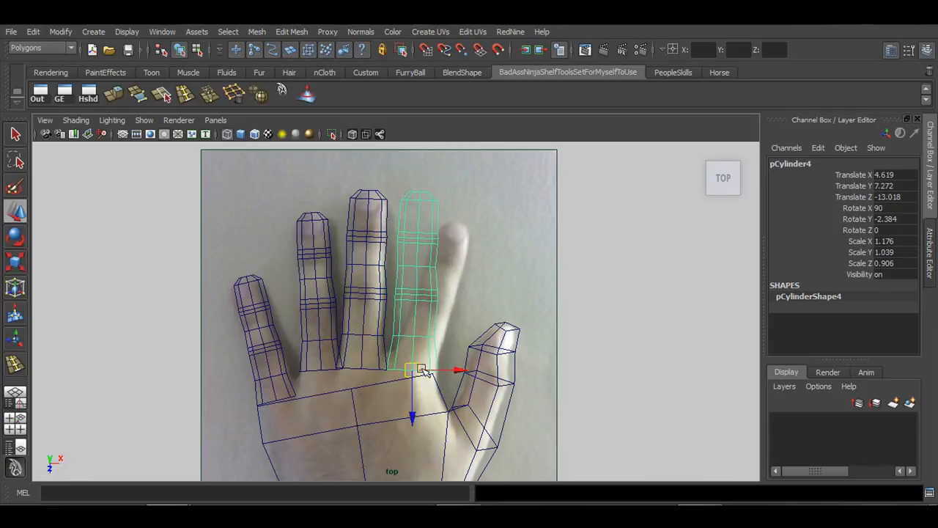
{"action": "key", "text": "e"}
{"action": "left_click_drag", "start_coordinate": [455, 311], "coordinate": [469, 330]}
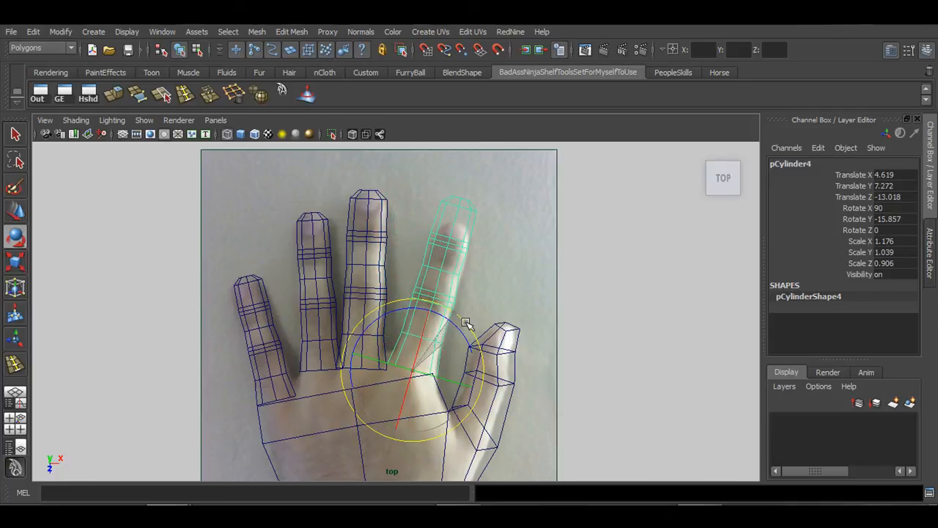
{"action": "key", "text": "w"}
{"action": "left_click_drag", "start_coordinate": [412, 371], "coordinate": [412, 373]}
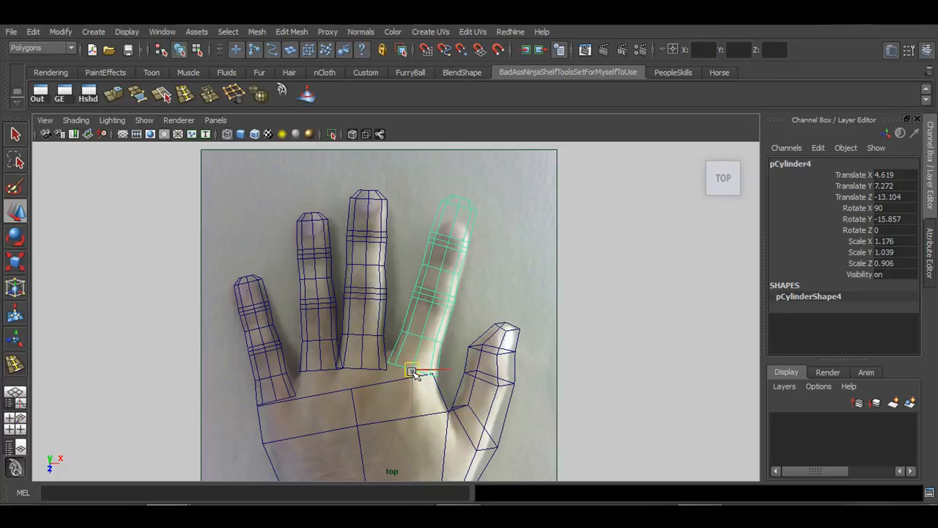
Scale the index finger to about 1.09 in X and 0.89 in Y, and adjust its Y rotation to about -17.3
{"action": "key", "text": "r"}
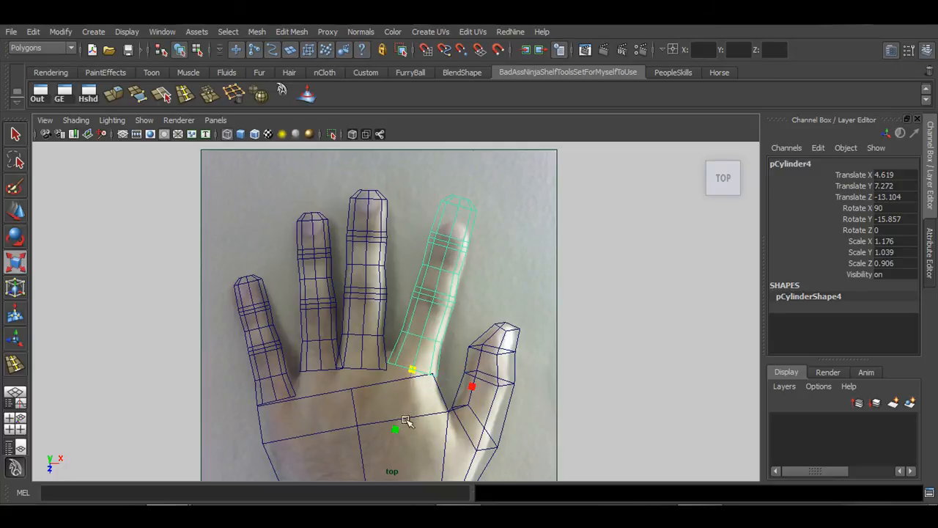
{"action": "left_click_drag", "start_coordinate": [395, 431], "coordinate": [399, 424]}
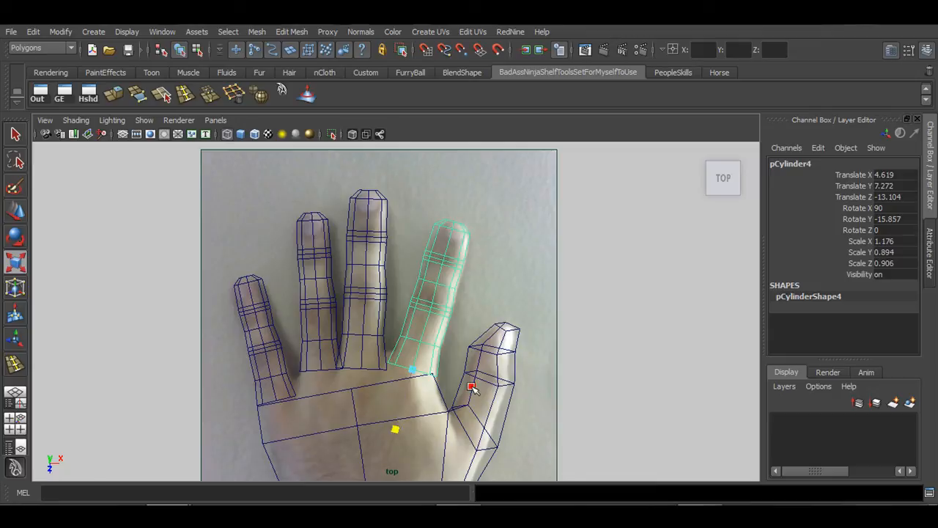
{"action": "left_click_drag", "start_coordinate": [473, 389], "coordinate": [469, 389]}
{"action": "key", "text": "e"}
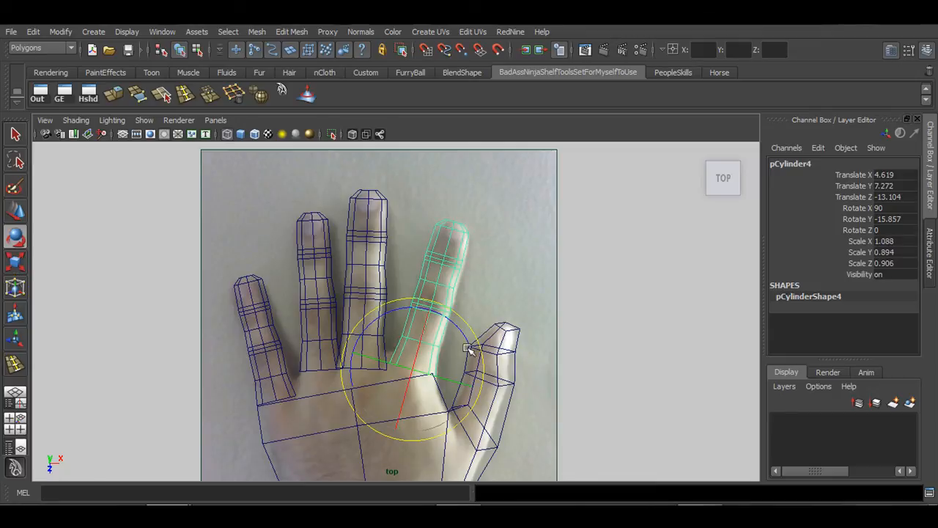
{"action": "left_click_drag", "start_coordinate": [475, 340], "coordinate": [473, 334]}
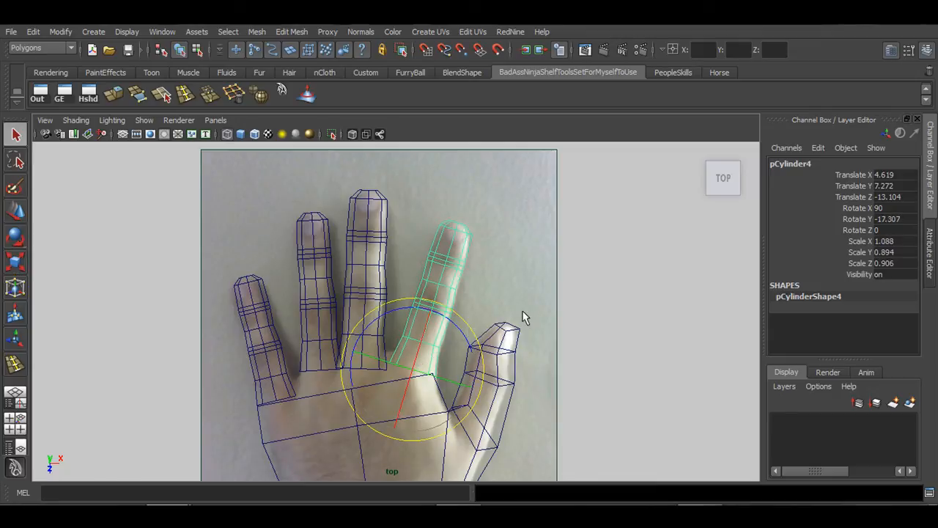
{"action": "key", "text": "q"}
Move the ring finger's base vertices up towards the fingertip and scale them slightly narrower
{"action": "middle_click_drag", "start_coordinate": [510, 396], "coordinate": [515, 374], "text": "alt"}
{"action": "middle_click_drag", "start_coordinate": [388, 384], "coordinate": [392, 366], "text": "alt"}
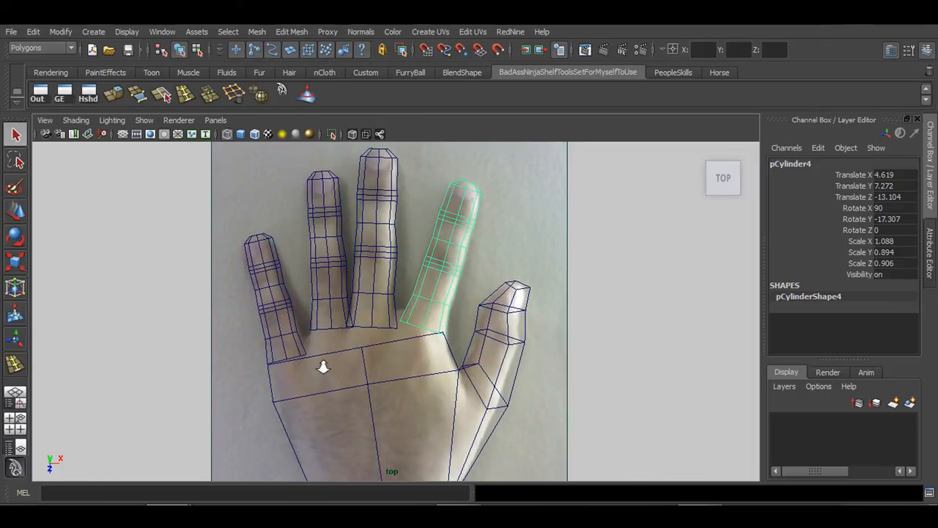
{"action": "right_click_drag", "start_coordinate": [322, 366], "coordinate": [393, 364], "text": "alt"}
{"action": "middle_click_drag", "start_coordinate": [394, 369], "coordinate": [412, 367], "text": "alt"}
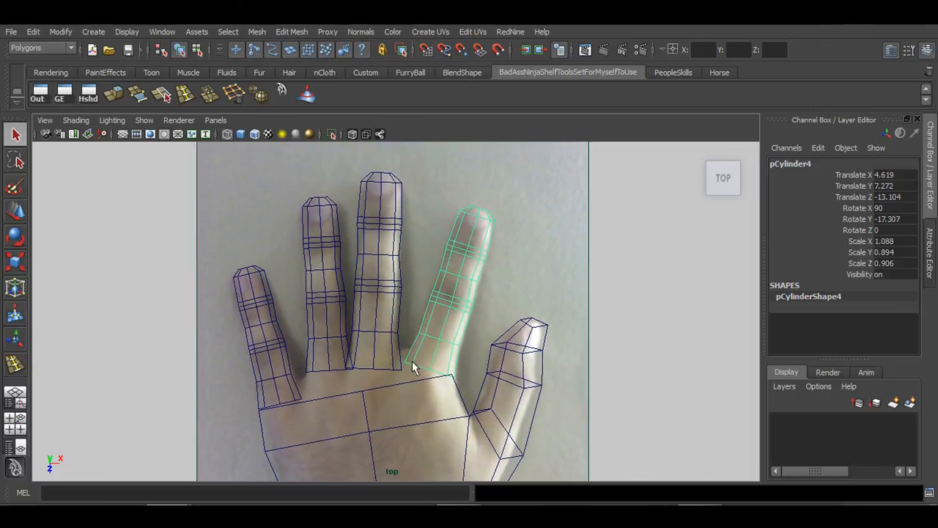
{"action": "left_click", "coordinate": [341, 335]}
{"action": "right_click_drag", "start_coordinate": [341, 334], "coordinate": [286, 264]}
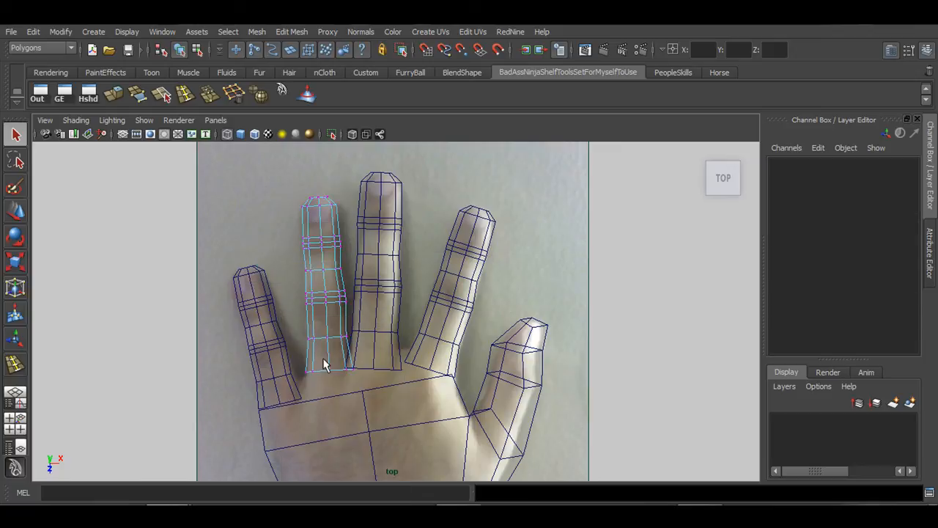
{"action": "mouse_move", "coordinate": [329, 373]}
{"action": "left_mouse_down"}
{"action": "mouse_move", "coordinate": [370, 388]}
{"action": "mouse_move", "coordinate": [332, 357]}
{"action": "left_mouse_up"}
{"action": "key", "text": "w"}
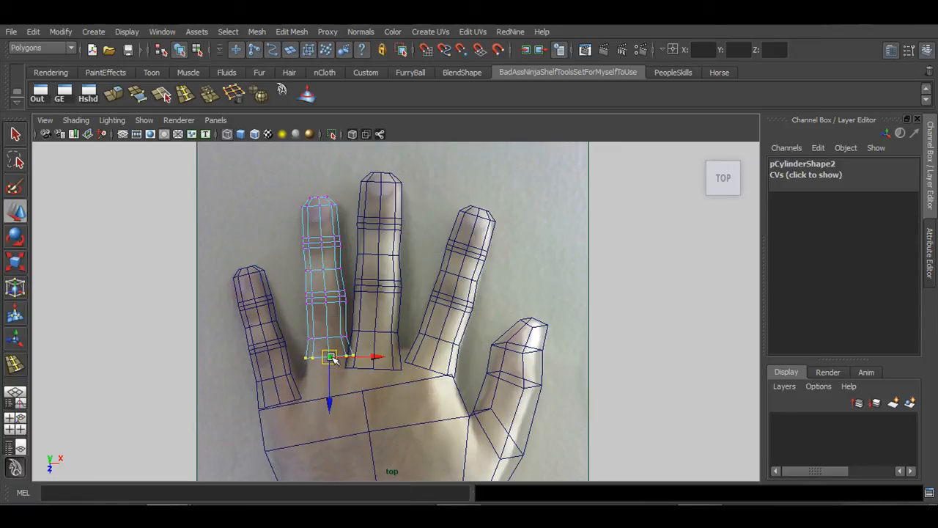
{"action": "key", "text": "r"}
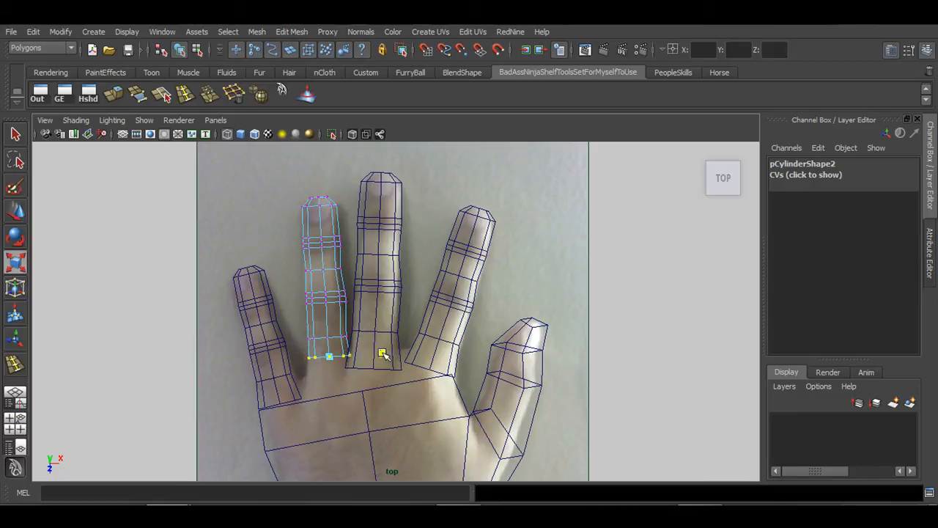
Raise the middle finger's base vertices level with the ring finger's base and scale them narrower in width
{"action": "left_click", "coordinate": [378, 334]}
{"action": "right_click_drag", "start_coordinate": [377, 262], "coordinate": [316, 262]}
{"action": "left_click_drag", "start_coordinate": [316, 371], "coordinate": [377, 359]}
{"action": "key", "text": "w"}
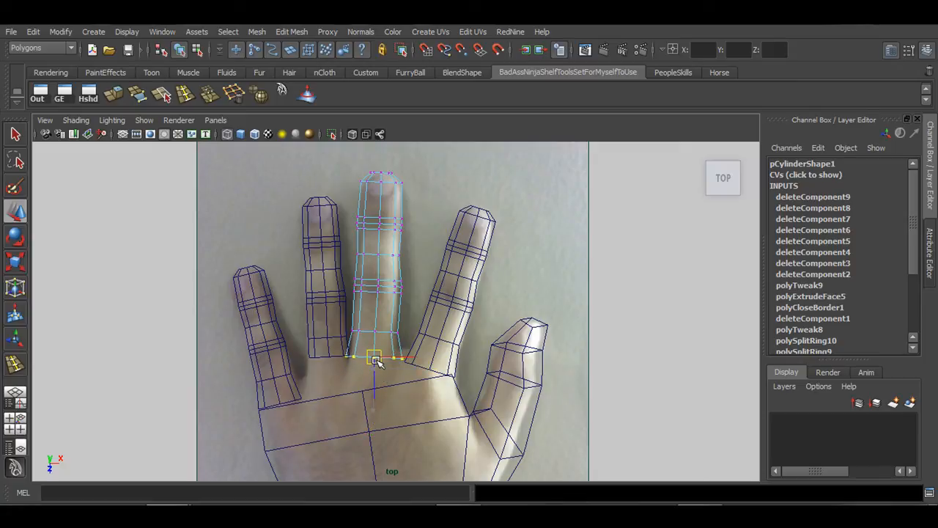
{"action": "key", "text": "r"}
{"action": "left_click_drag", "start_coordinate": [437, 361], "coordinate": [419, 361]}
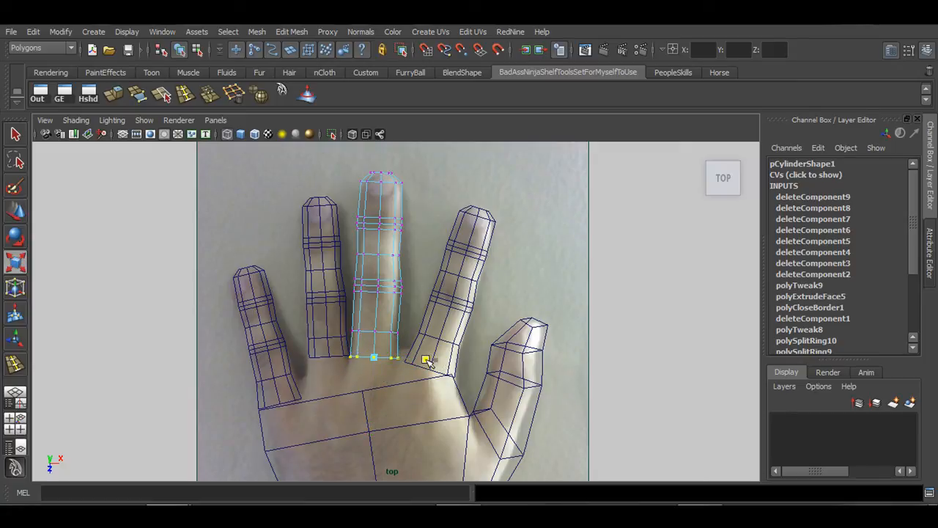
{"action": "middle_click_drag", "start_coordinate": [397, 386], "coordinate": [387, 380], "text": "alt"}
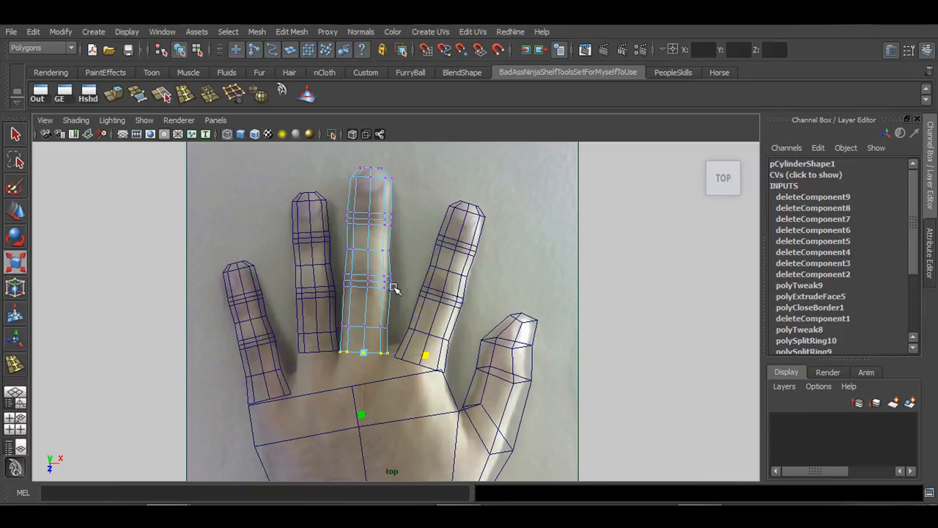
{"action": "left_click_drag", "start_coordinate": [328, 267], "coordinate": [414, 306]}
{"action": "left_click_drag", "start_coordinate": [331, 265], "coordinate": [412, 281]}
{"action": "key", "text": "w"}
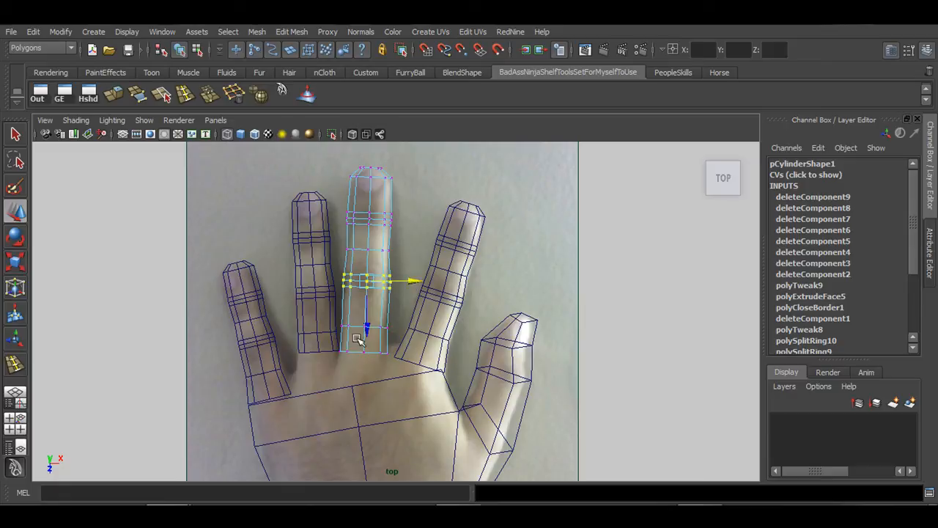
Return the middle finger to object selection and select it as a whole object
{"action": "key", "text": "q"}
{"action": "right_click_drag", "start_coordinate": [370, 284], "coordinate": [429, 245]}
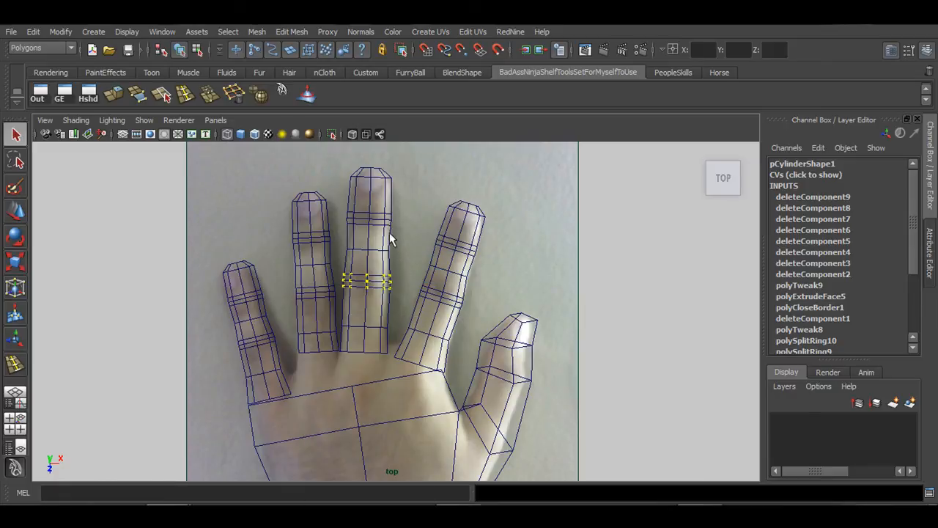
{"action": "left_click", "coordinate": [383, 227]}
{"action": "scroll", "coordinate": [492, 378], "scroll_direction": "down", "scroll_amount": 2}
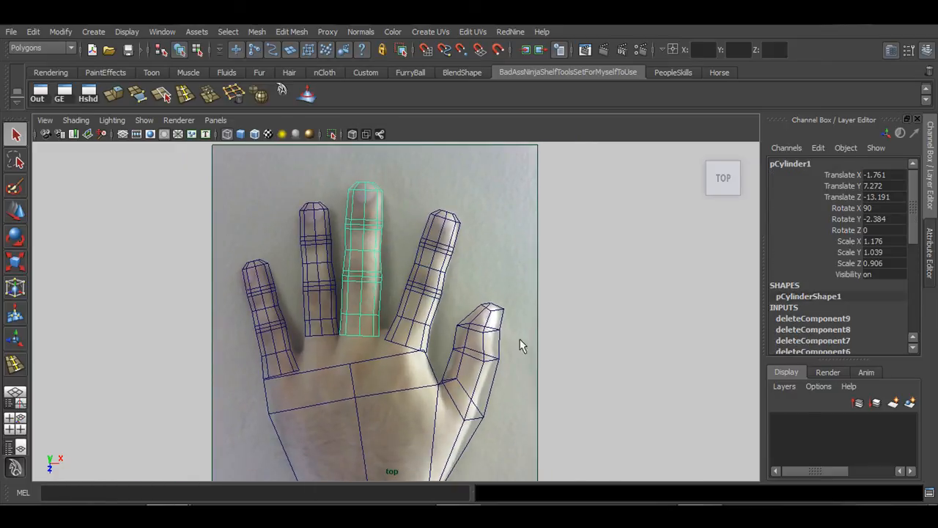
Move the middle vertex of the palm's finger-side edge up to the gap between the ring and middle finger bases
{"action": "left_click", "coordinate": [566, 368]}
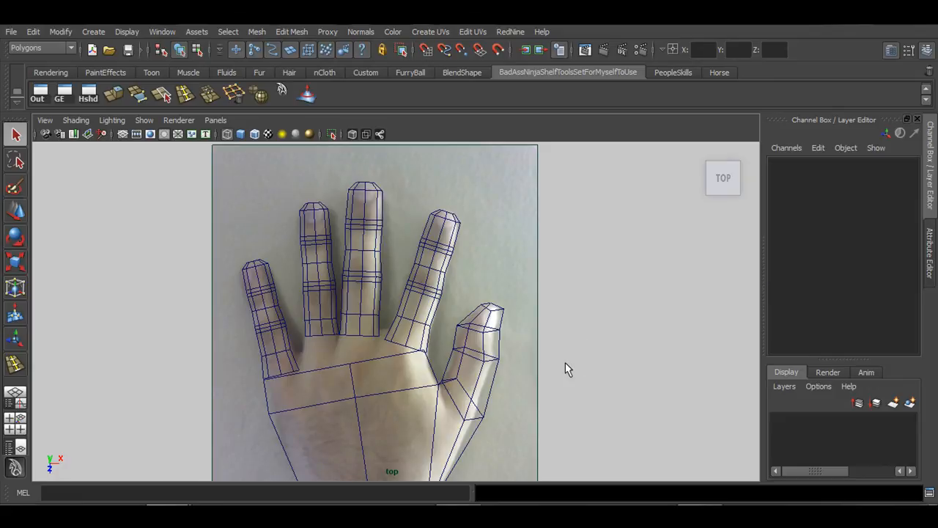
{"action": "left_click", "coordinate": [350, 362]}
{"action": "right_click_drag", "start_coordinate": [356, 257], "coordinate": [308, 268]}
{"action": "middle_click_drag", "start_coordinate": [309, 269], "coordinate": [306, 204], "text": "alt"}
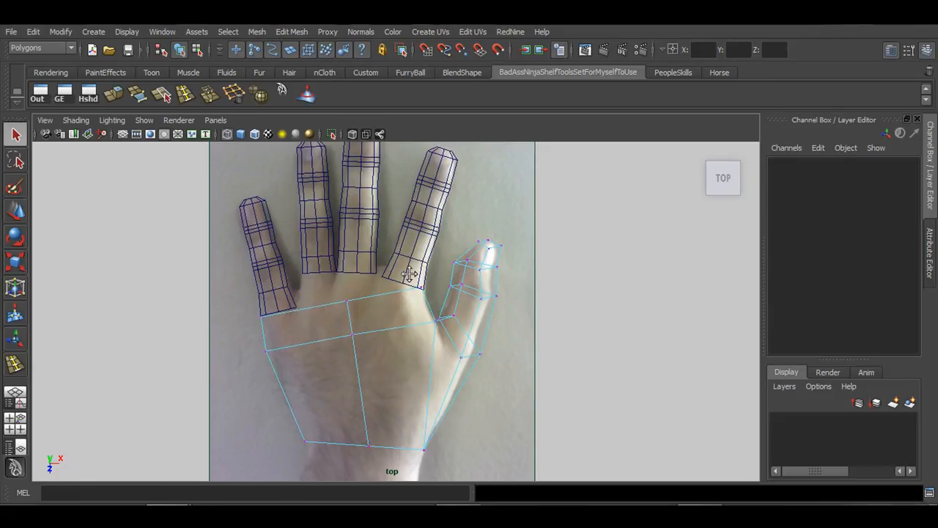
{"action": "left_click", "coordinate": [349, 301]}
{"action": "key", "text": "w"}
{"action": "left_click_drag", "start_coordinate": [349, 303], "coordinate": [337, 279]}
Shift the palm's central vertex slightly towards the little-finger side and return the palm to whole-object selection
{"action": "left_click", "coordinate": [351, 332]}
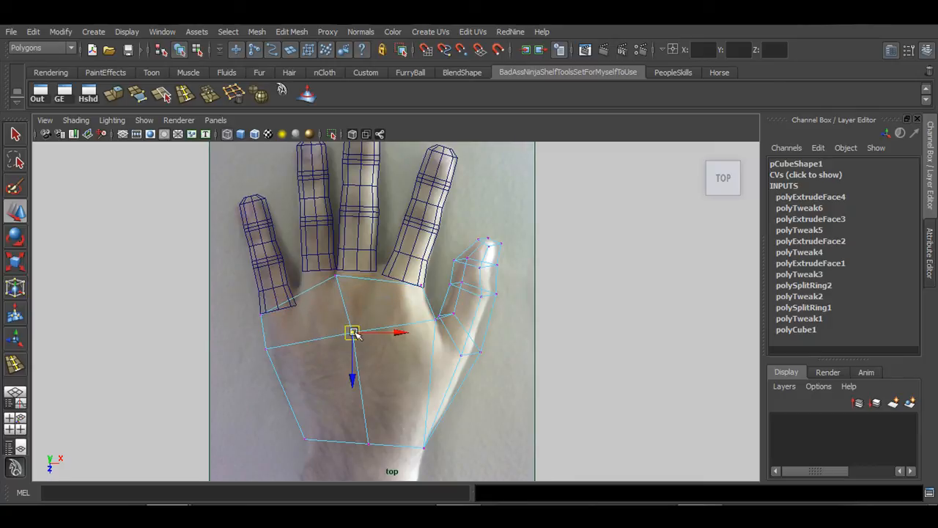
{"action": "left_click_drag", "start_coordinate": [352, 332], "coordinate": [349, 334]}
{"action": "key", "text": "q"}
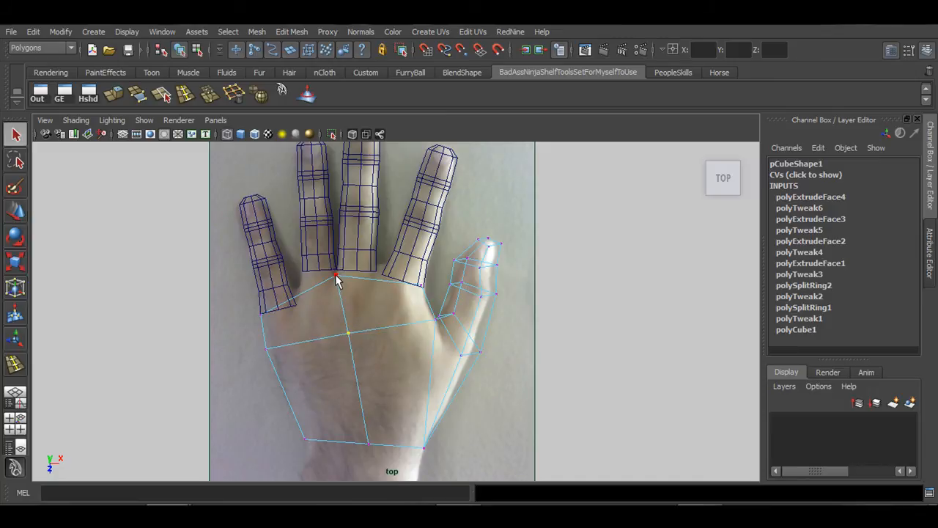
{"action": "right_click_drag", "start_coordinate": [335, 279], "coordinate": [395, 244]}
{"action": "left_click", "coordinate": [370, 286]}
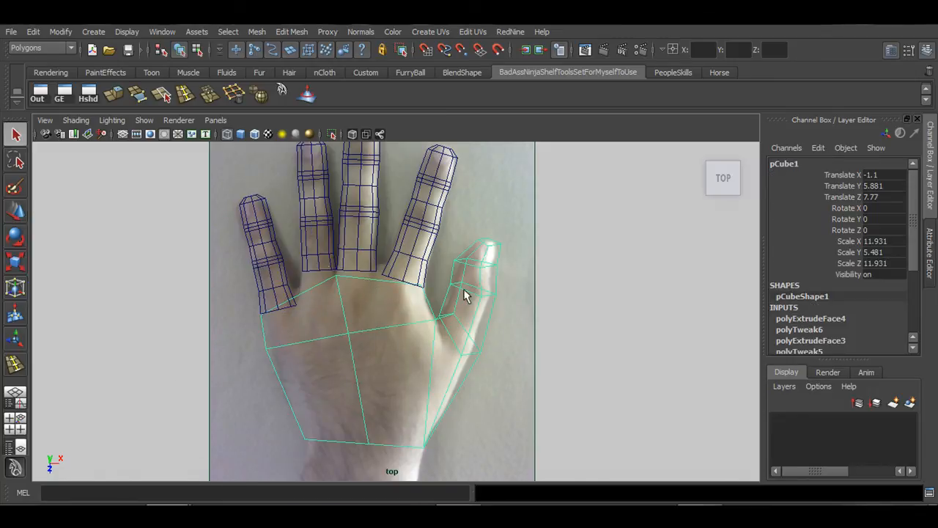
Lower the index finger slightly in height relative to the middle finger in the perspective view
{"action": "key", "text": "space"}
{"action": "key", "text": "space"}
{"action": "left_click_drag", "start_coordinate": [492, 377], "coordinate": [403, 329], "text": "alt"}
{"action": "right_click_drag", "start_coordinate": [403, 330], "coordinate": [492, 367], "text": "alt"}
{"action": "middle_click_drag", "start_coordinate": [397, 405], "coordinate": [428, 383], "text": "alt"}
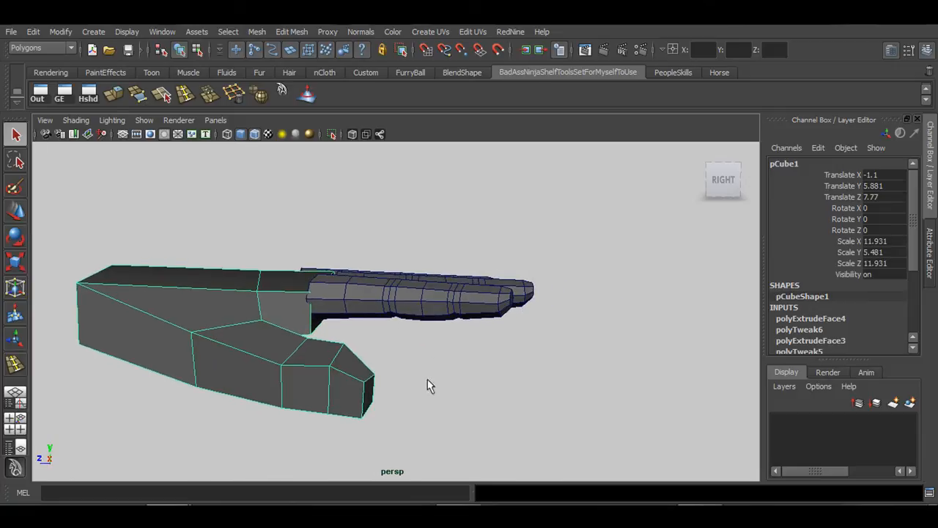
{"action": "left_click", "coordinate": [396, 314]}
{"action": "key", "text": "w"}
{"action": "left_click_drag", "start_coordinate": [319, 251], "coordinate": [265, 295]}
Lower the little finger to a Y translation of about 6.456
{"action": "left_click_drag", "start_coordinate": [463, 339], "coordinate": [430, 363], "text": "alt"}
{"action": "left_click", "coordinate": [515, 315]}
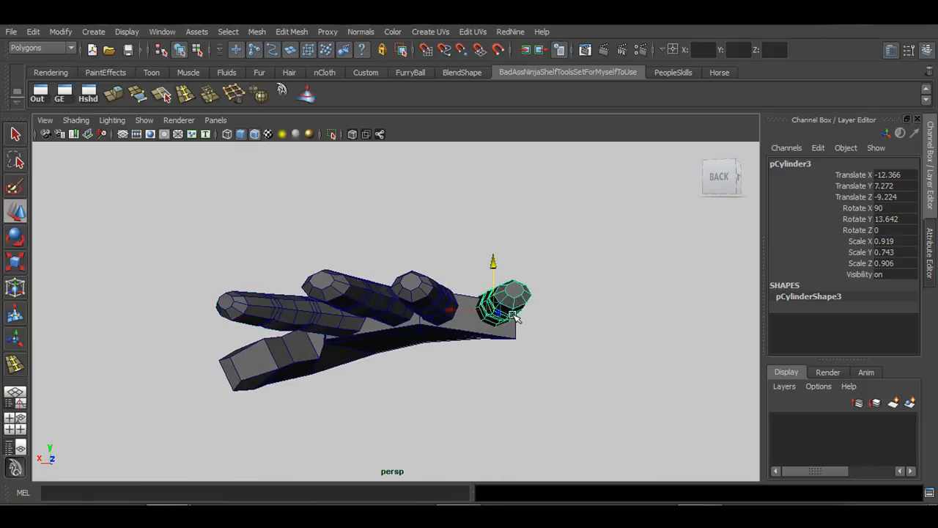
{"action": "left_click_drag", "start_coordinate": [495, 265], "coordinate": [494, 274]}
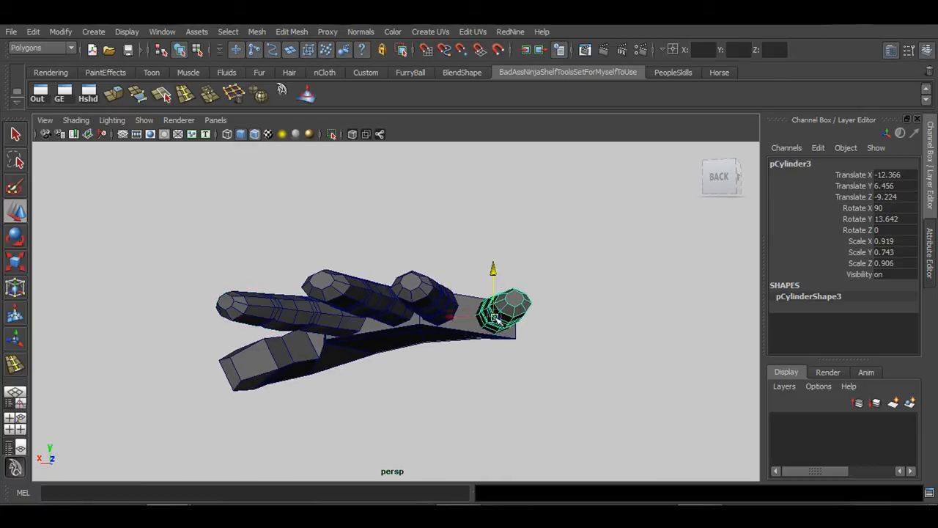
Lower the ring finger slightly to a Y translation of about 7.193
{"action": "left_click_drag", "start_coordinate": [492, 316], "coordinate": [516, 320], "text": "alt"}
{"action": "left_click", "coordinate": [444, 299]}
{"action": "left_click_drag", "start_coordinate": [446, 302], "coordinate": [462, 315], "text": "alt"}
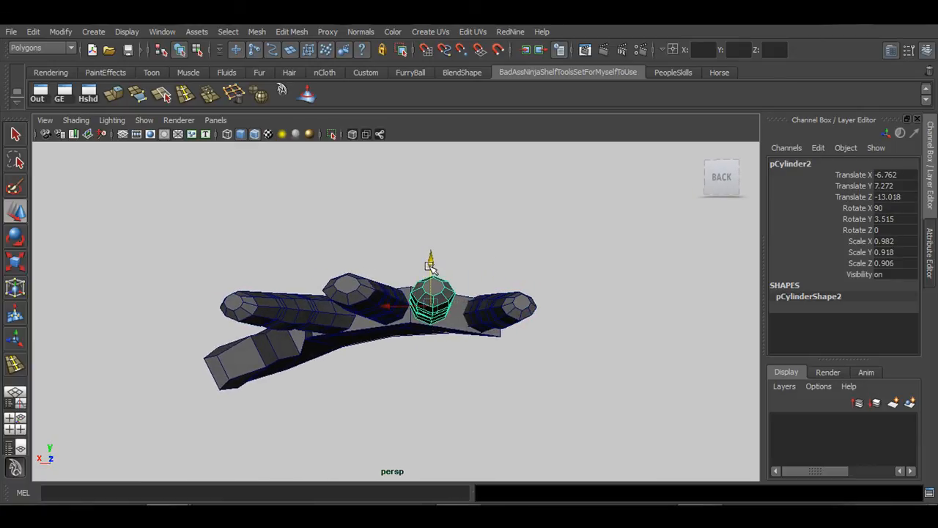
{"action": "left_click_drag", "start_coordinate": [431, 262], "coordinate": [608, 366]}
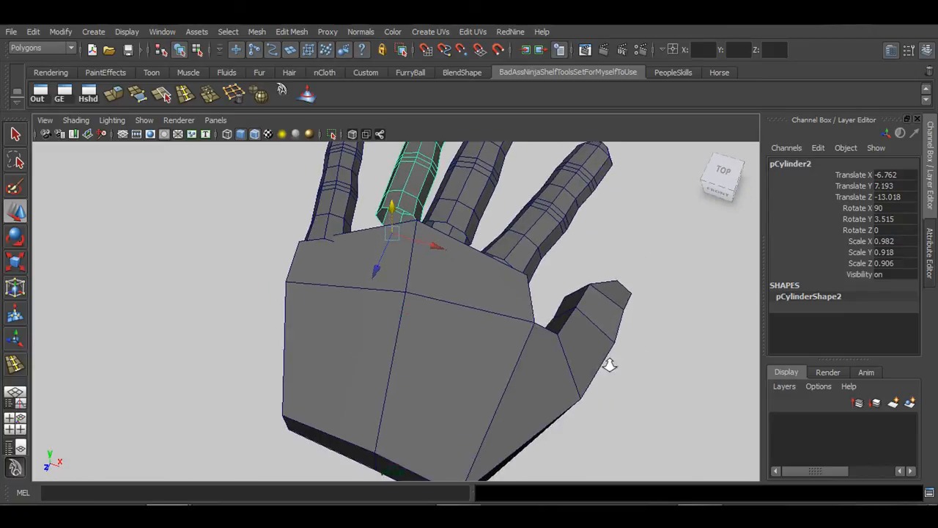
Examine the hand from above, the side and the fingertips to check how the finger bases line up with the palm
{"action": "scroll", "coordinate": [607, 367], "scroll_direction": "down", "scroll_amount": 5}
{"action": "left_click", "coordinate": [565, 295]}
{"action": "left_click_drag", "start_coordinate": [565, 295], "coordinate": [357, 365], "text": "alt"}
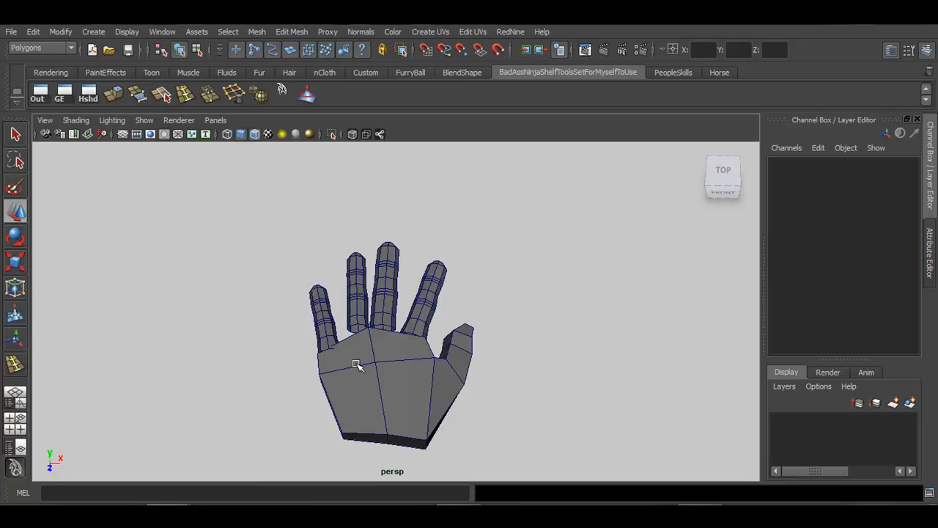
{"action": "left_click_drag", "start_coordinate": [357, 365], "coordinate": [279, 295], "text": "alt"}
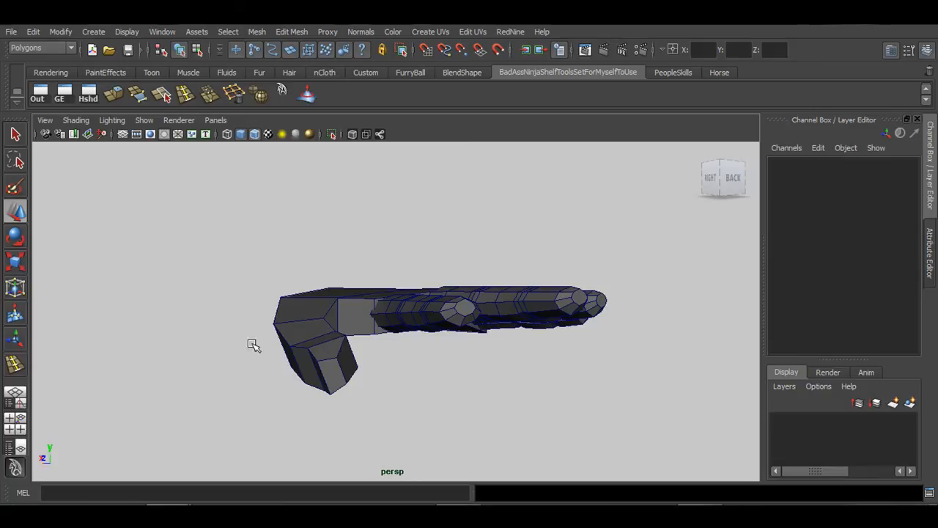
{"action": "left_click_drag", "start_coordinate": [253, 345], "coordinate": [279, 313], "text": "alt"}
{"action": "left_click_drag", "start_coordinate": [372, 357], "coordinate": [391, 380], "text": "alt"}
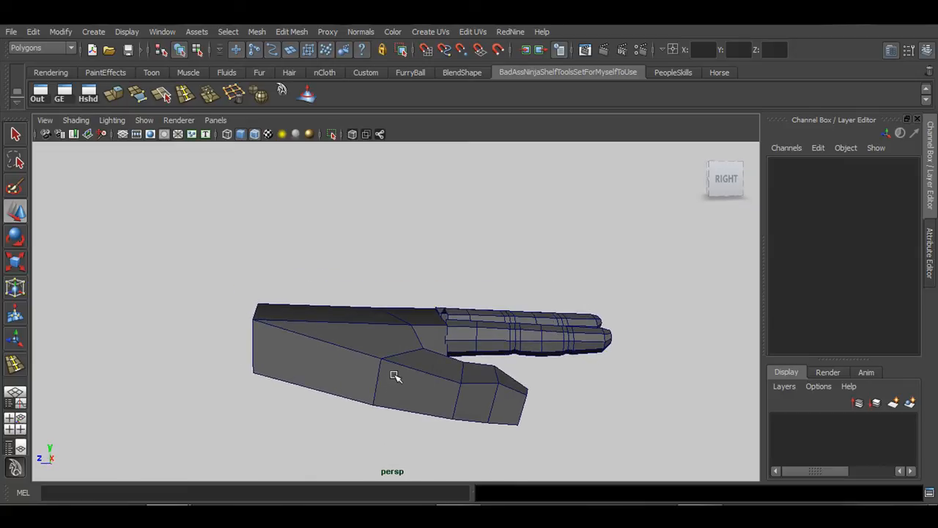
{"action": "left_click_drag", "start_coordinate": [450, 318], "coordinate": [396, 355], "text": "alt"}
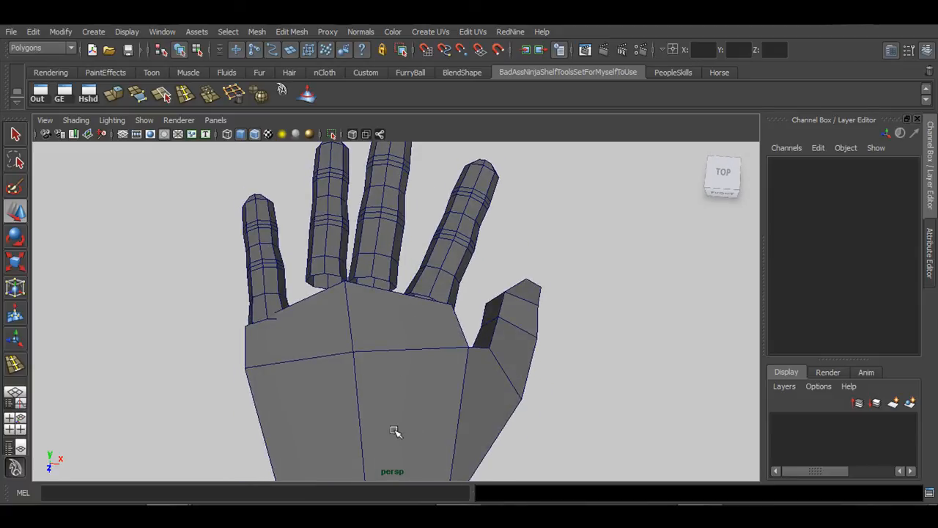
{"action": "left_click_drag", "start_coordinate": [332, 394], "coordinate": [439, 366], "text": "alt"}
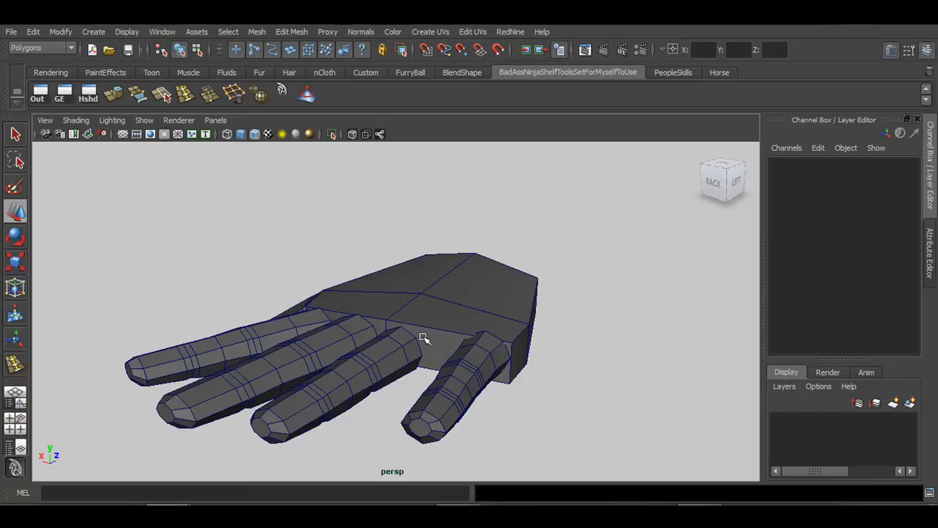
{"action": "left_click", "coordinate": [381, 356]}
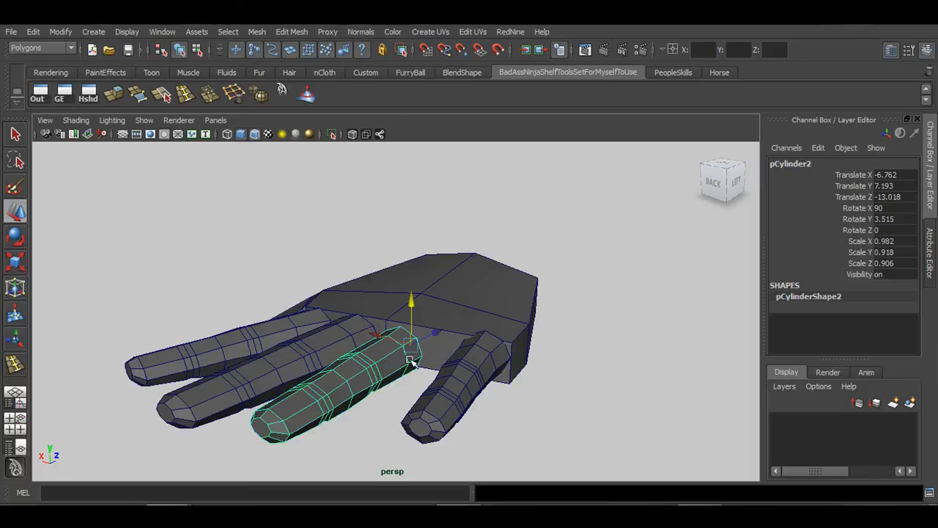
{"action": "left_click", "coordinate": [476, 336]}
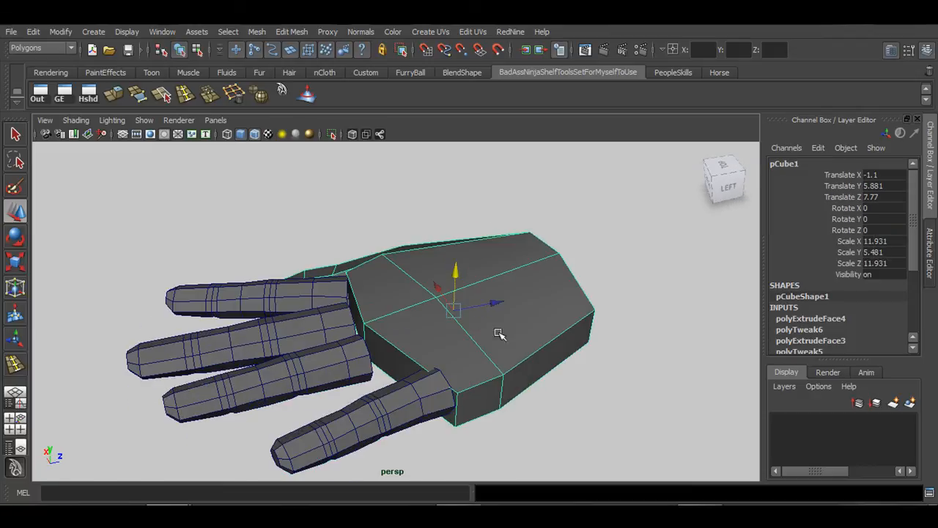
{"action": "left_click_drag", "start_coordinate": [514, 358], "coordinate": [306, 345], "text": "alt"}
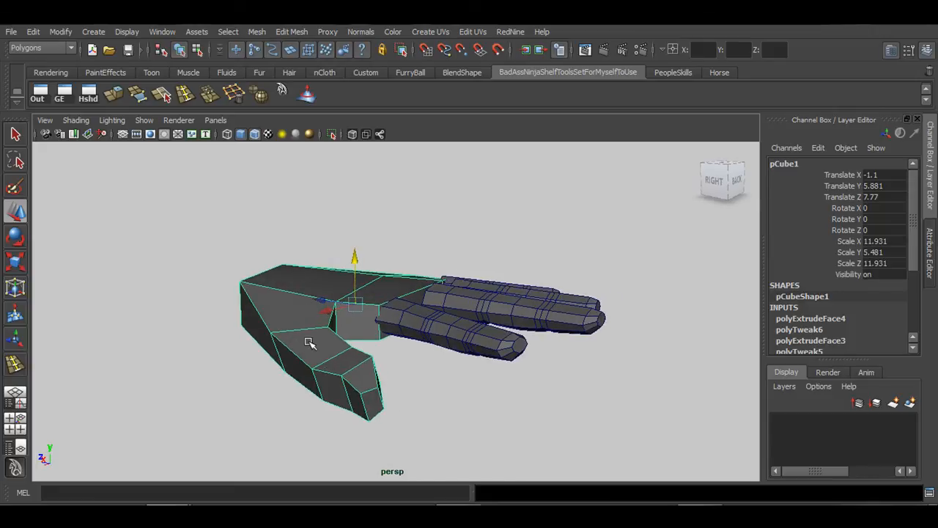